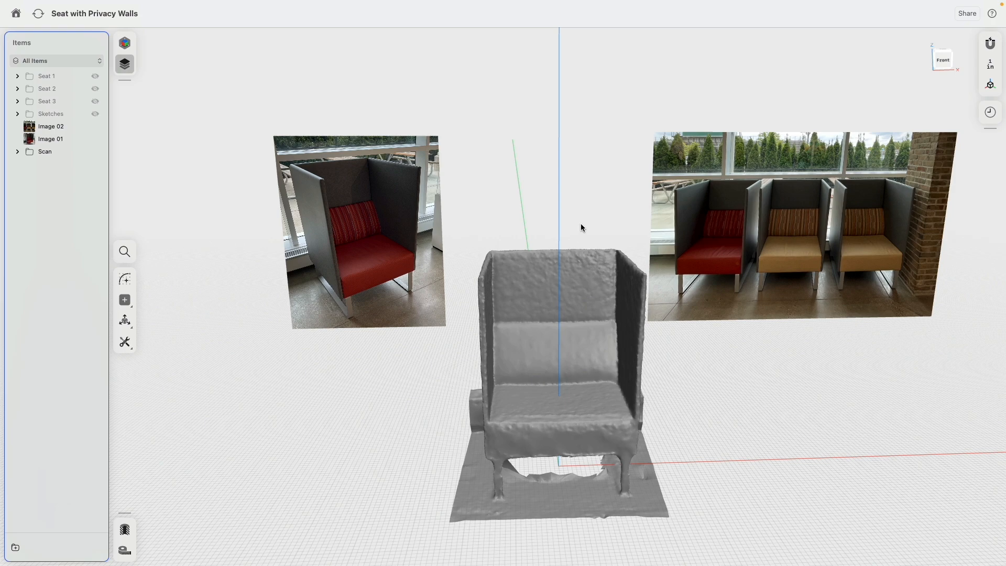
# Step: Show the Sketches folder, hide the scan, and inspect the dimensioned side profile sketch of the seat before exiting it
pyautogui.click(95, 113)
pyautogui.click(95, 151)
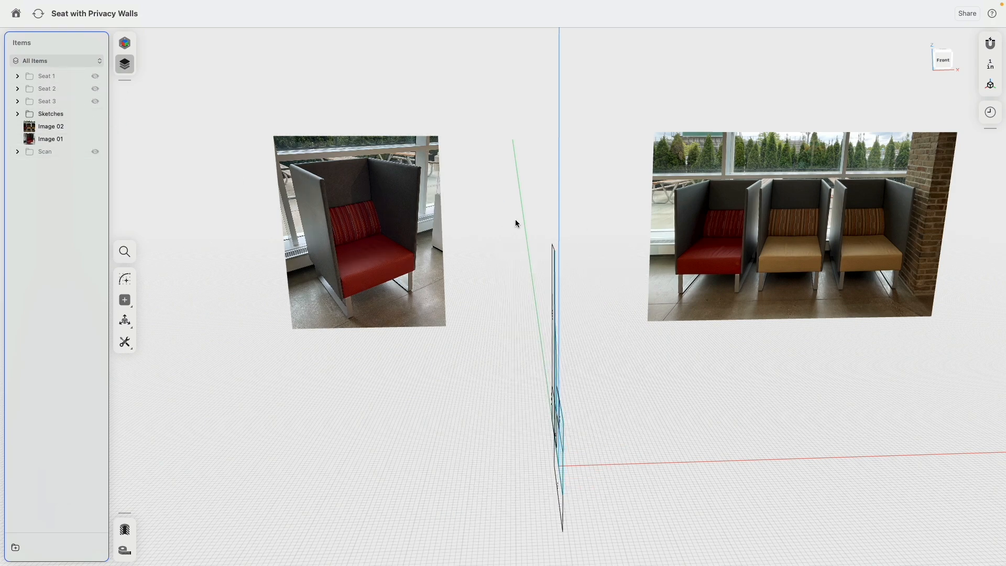
pyautogui.moveTo(516, 220)
pyautogui.mouseDown(button='right')
pyautogui.moveTo(442, 219)
pyautogui.moveTo(435, 229)
pyautogui.mouseUp(button='right')
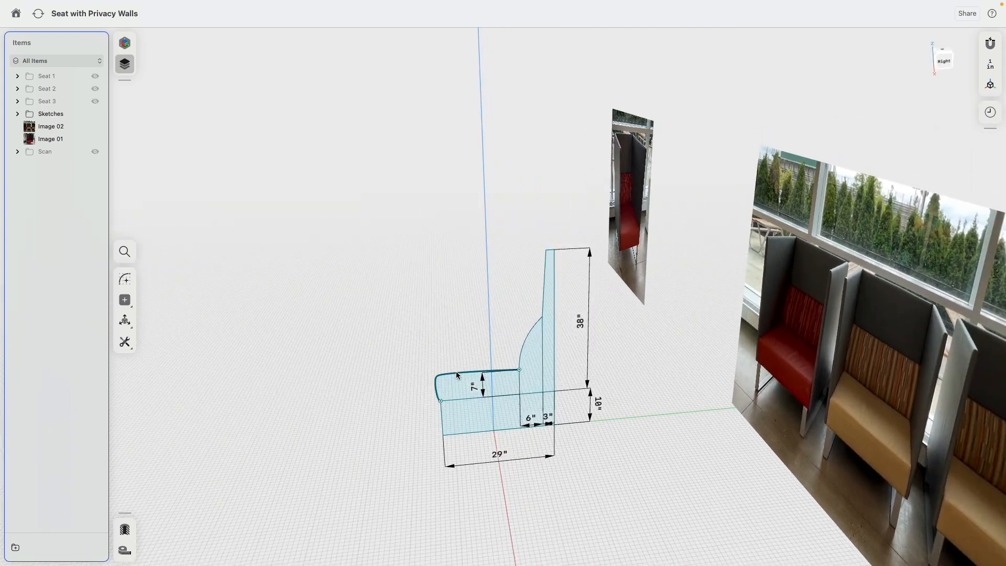
pyautogui.doubleClick(456, 371)
pyautogui.click(429, 268)
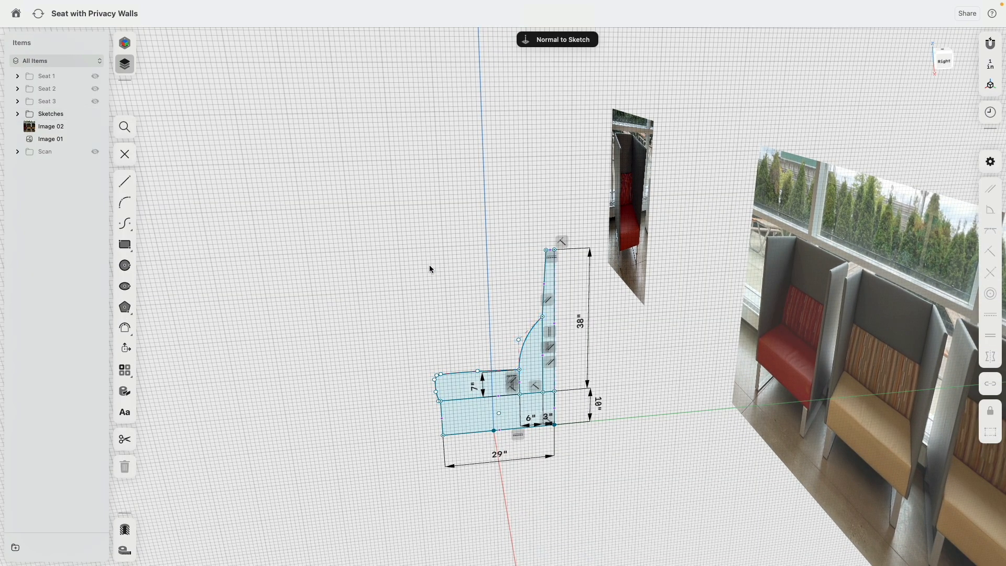
pyautogui.click(129, 157)
# Step: Show the Seat 1, Seat 2 and Seat 3 folders to view the modeled seats beside the reference photos
pyautogui.moveTo(411, 262); pyautogui.dragTo(428, 260, button='right')
pyautogui.click(94, 76)
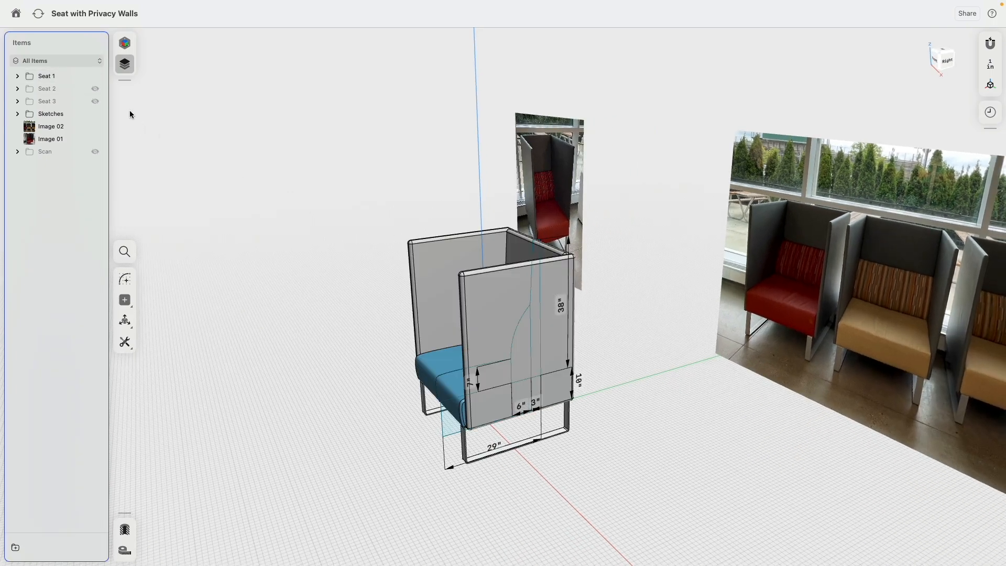
pyautogui.moveTo(344, 252); pyautogui.dragTo(303, 197, button='right')
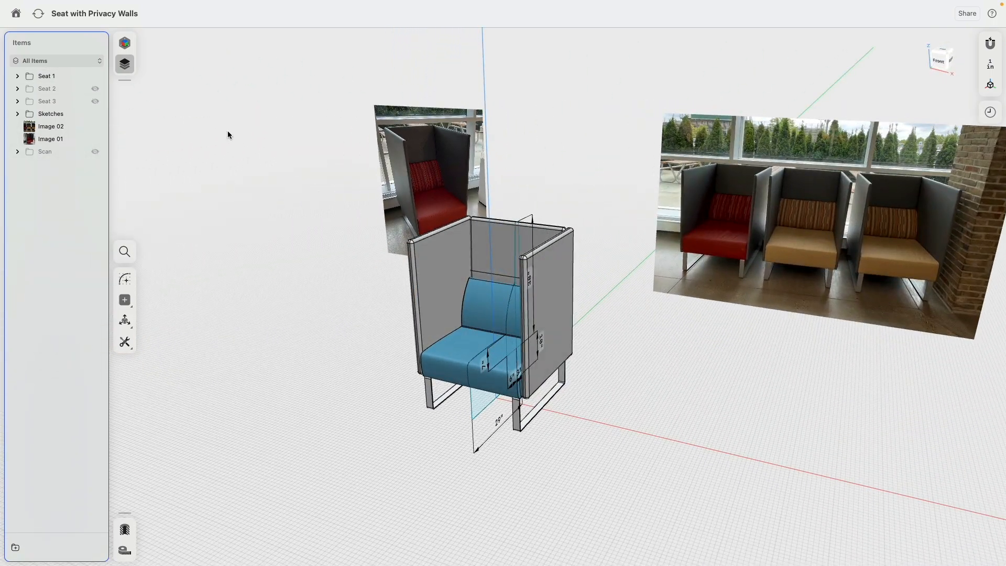
pyautogui.click(95, 88)
pyautogui.click(95, 101)
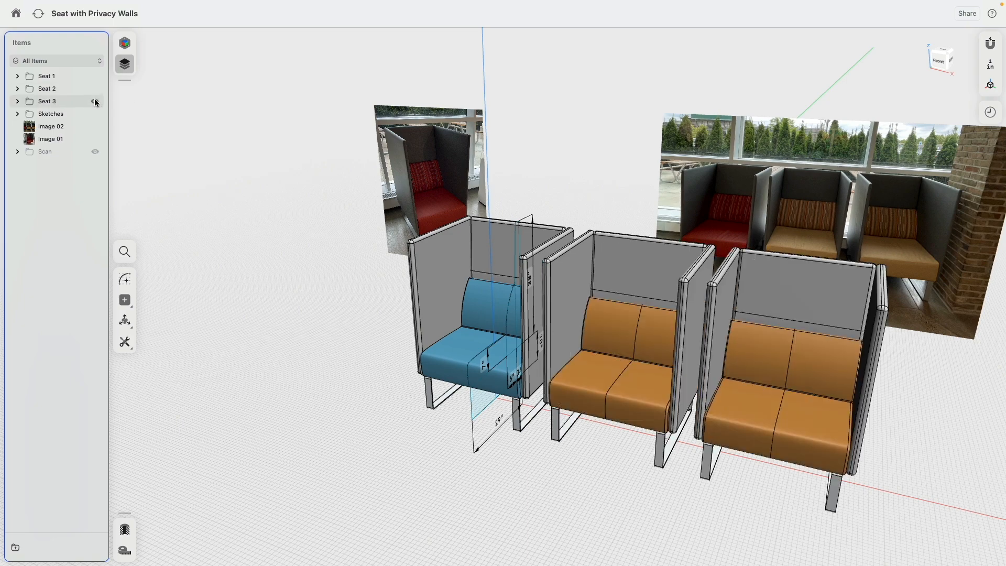
# Step: Switch from modeling to visualization and view the three seats up close
pyautogui.click(125, 43)
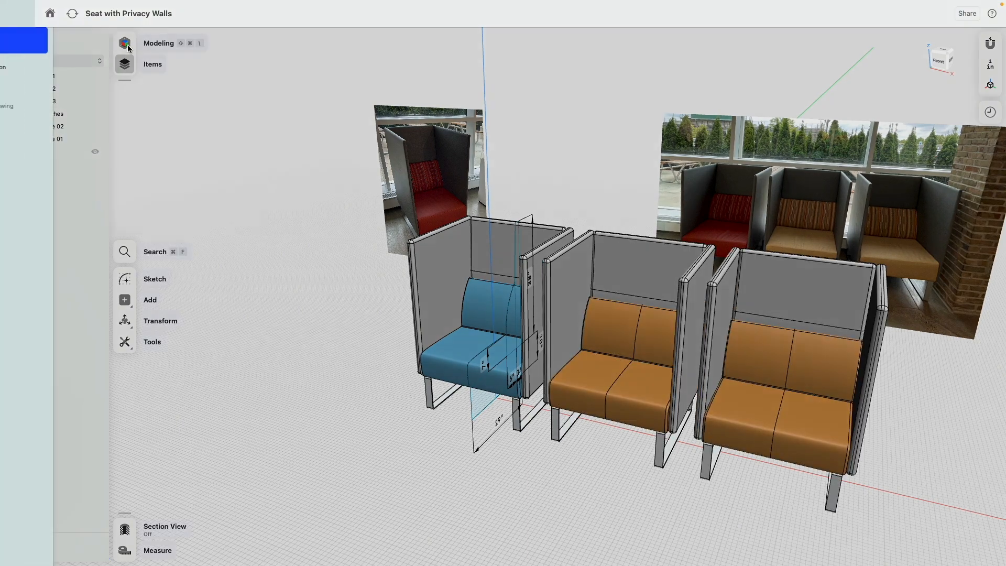
pyautogui.click(79, 66)
pyautogui.moveTo(344, 194); pyautogui.dragTo(422, 167, button='right')
pyautogui.moveTo(608, 131); pyautogui.dragTo(463, 175, button='middle')
pyautogui.scroll(5, 473, 187)
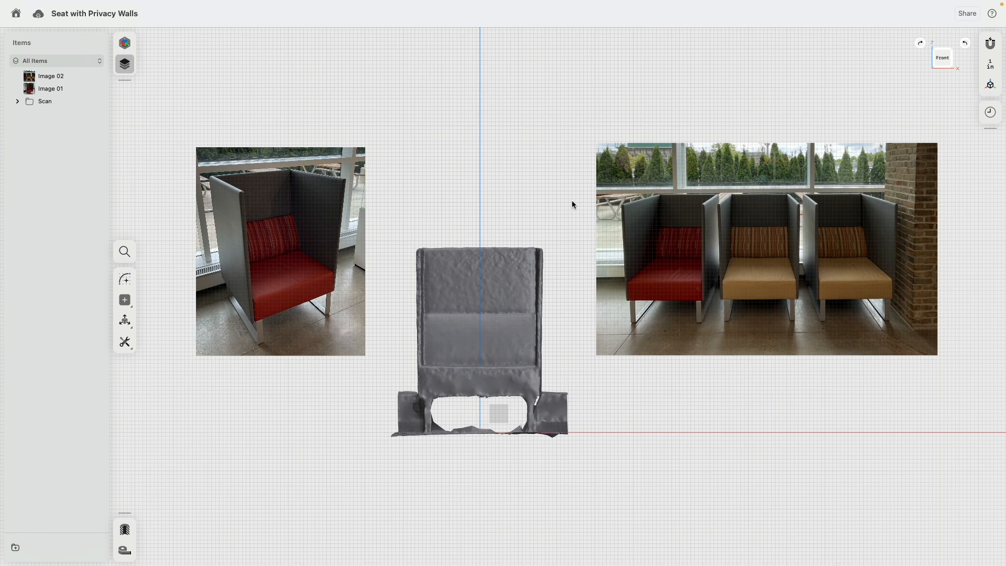
# Step: Examine both reference photos for the seat's privacy walls, cushions and metal legs, and compare them with the scan
pyautogui.scroll(10, 211, 182)
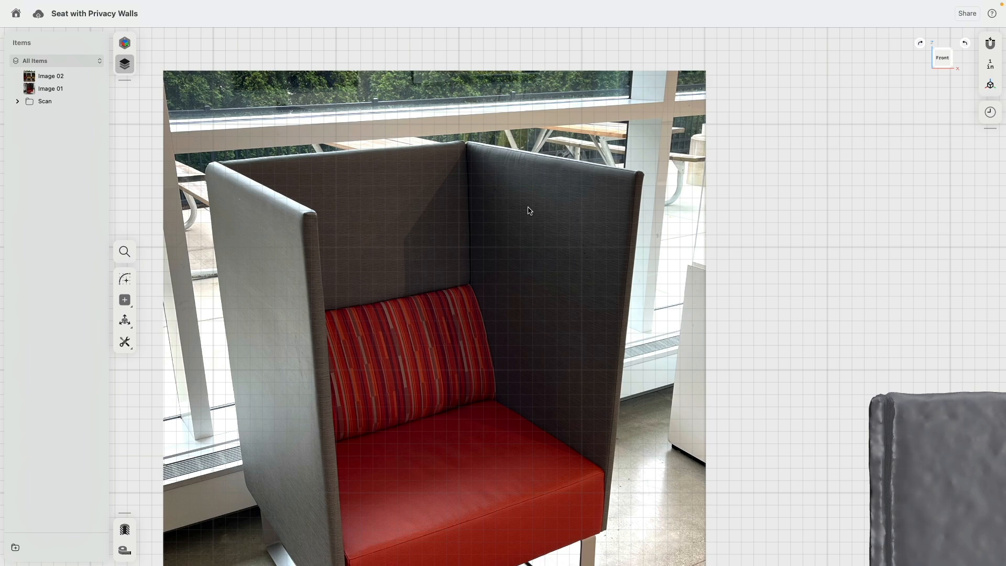
pyautogui.scroll(-4, 478, 244)
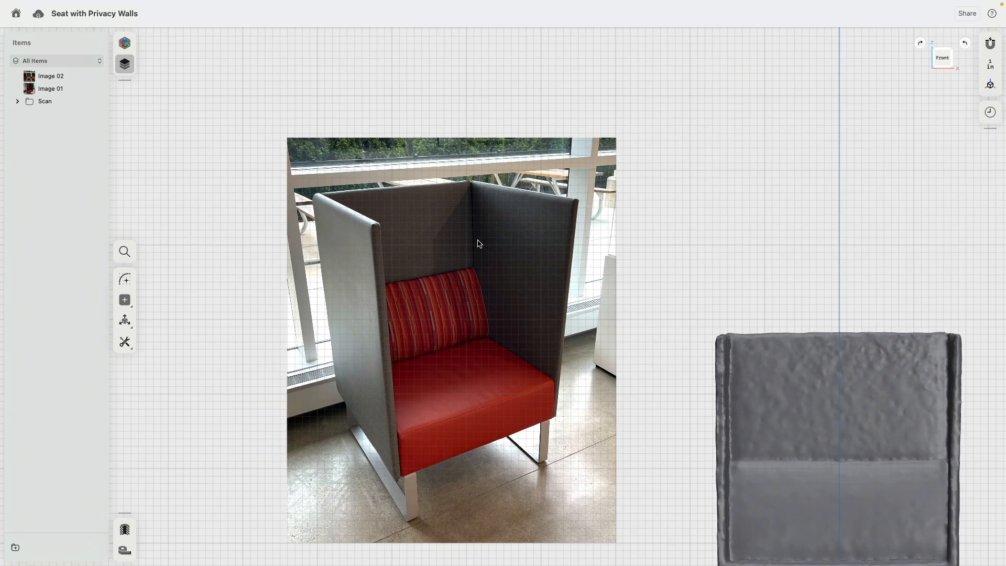
pyautogui.scroll(5, 394, 505)
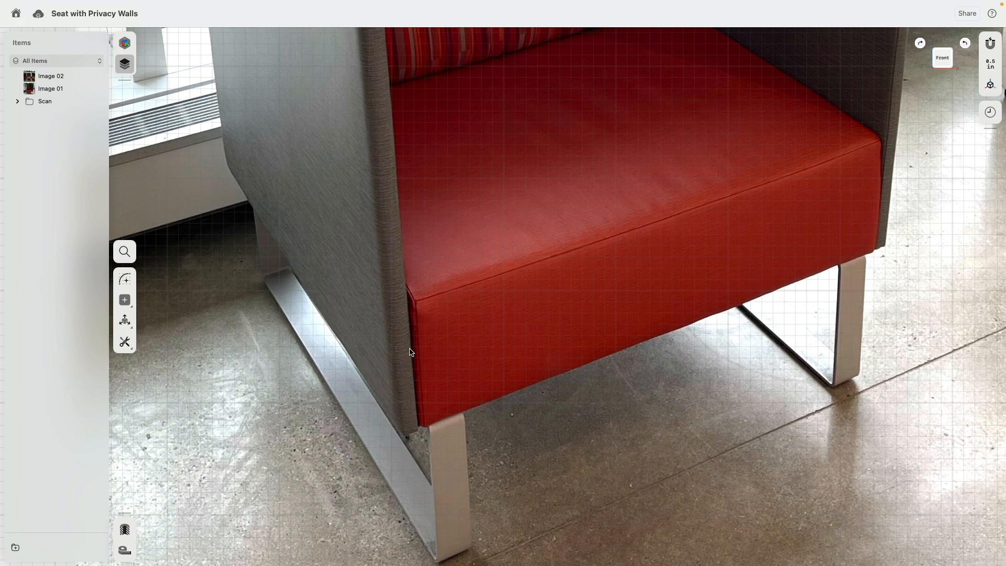
pyautogui.scroll(-10, 411, 352)
pyautogui.moveTo(630, 322); pyautogui.dragTo(239, 282, button='middle')
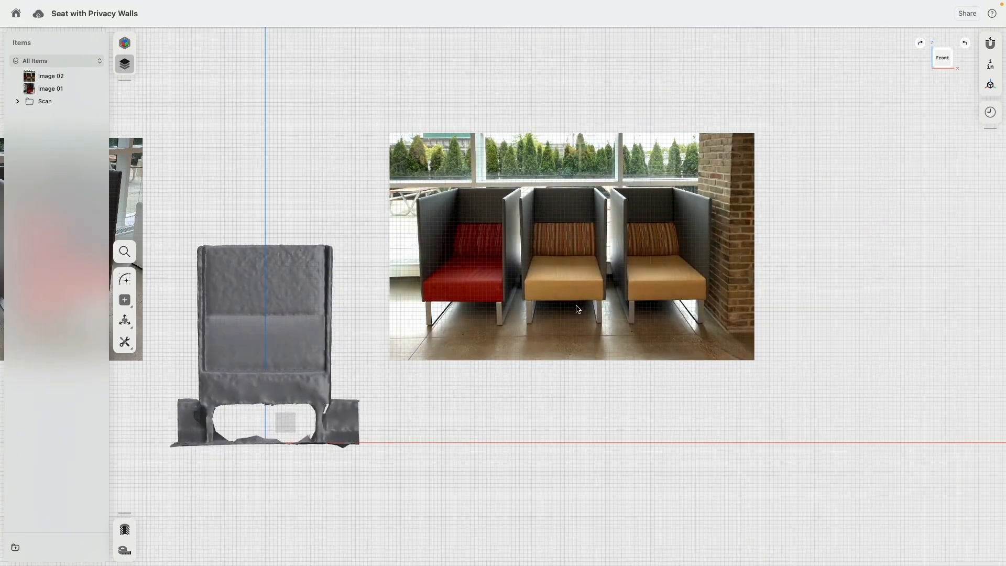
pyautogui.scroll(10, 577, 309)
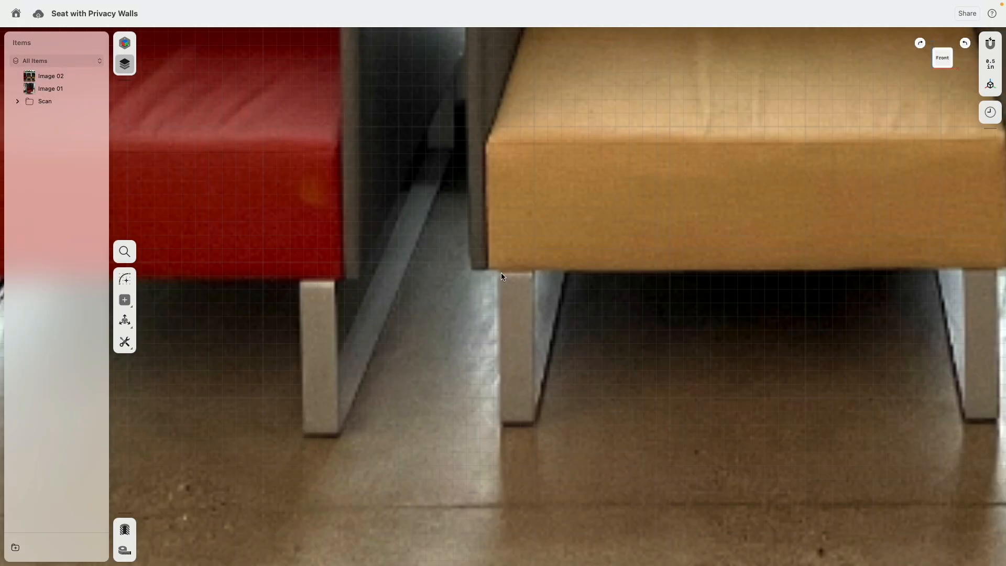
pyautogui.moveTo(721, 312); pyautogui.dragTo(507, 307, button='middle')
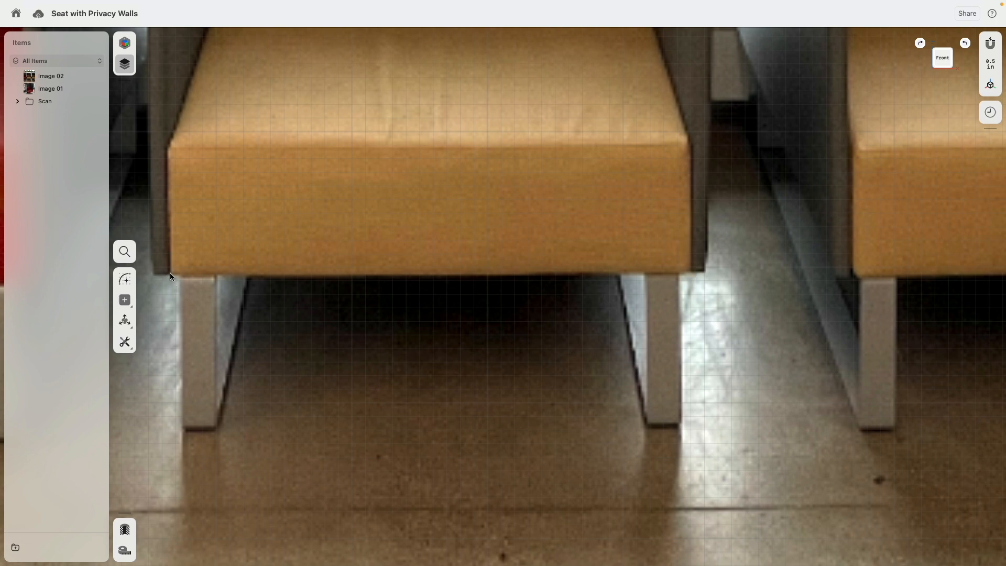
pyautogui.scroll(-5, 348, 294)
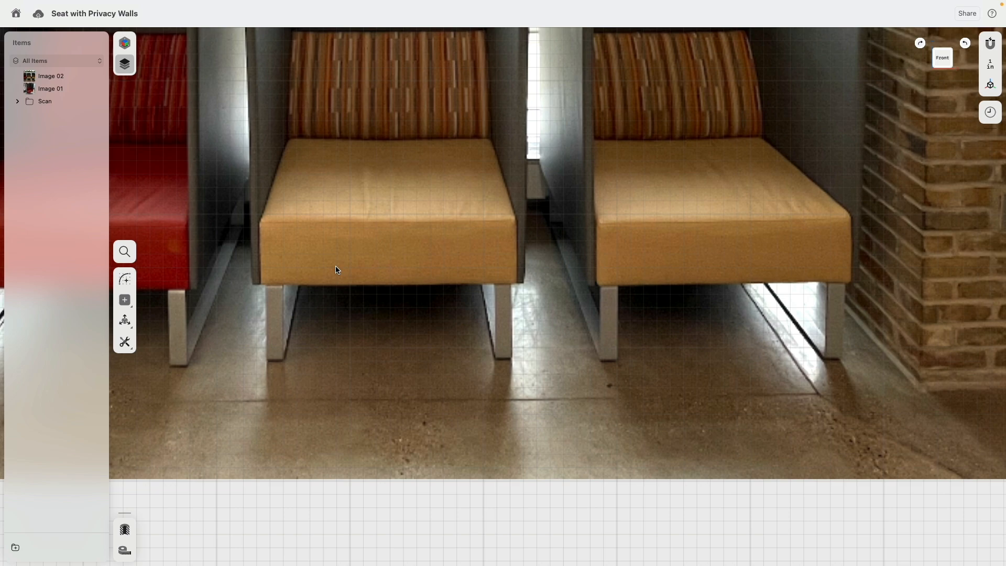
pyautogui.scroll(-5, 336, 270)
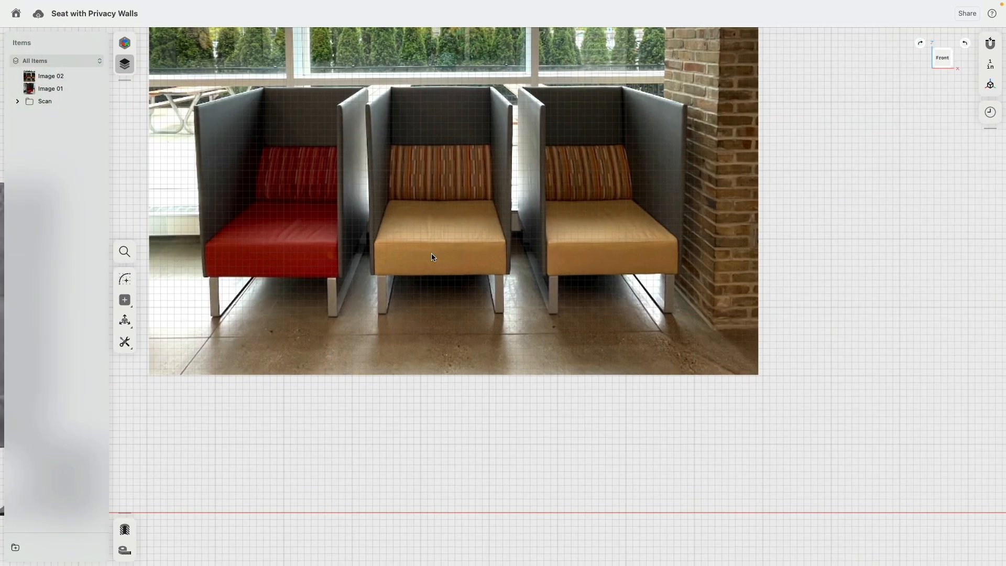
pyautogui.moveTo(432, 254); pyautogui.dragTo(603, 255, button='middle')
pyautogui.scroll(-3, 410, 259)
pyautogui.moveTo(348, 254); pyautogui.dragTo(514, 244, button='middle')
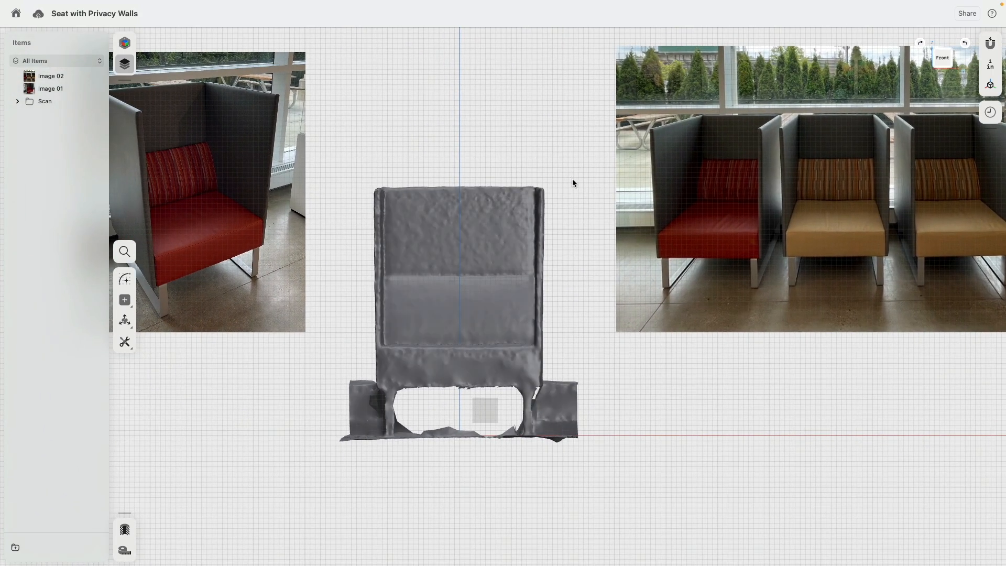
# Step: View the scan squarely from the right side and turn on the section view to expose the seat's profile
pyautogui.click(946, 57)
pyautogui.moveTo(921, 84); pyautogui.dragTo(846, 91, button='right')
pyautogui.click(946, 63)
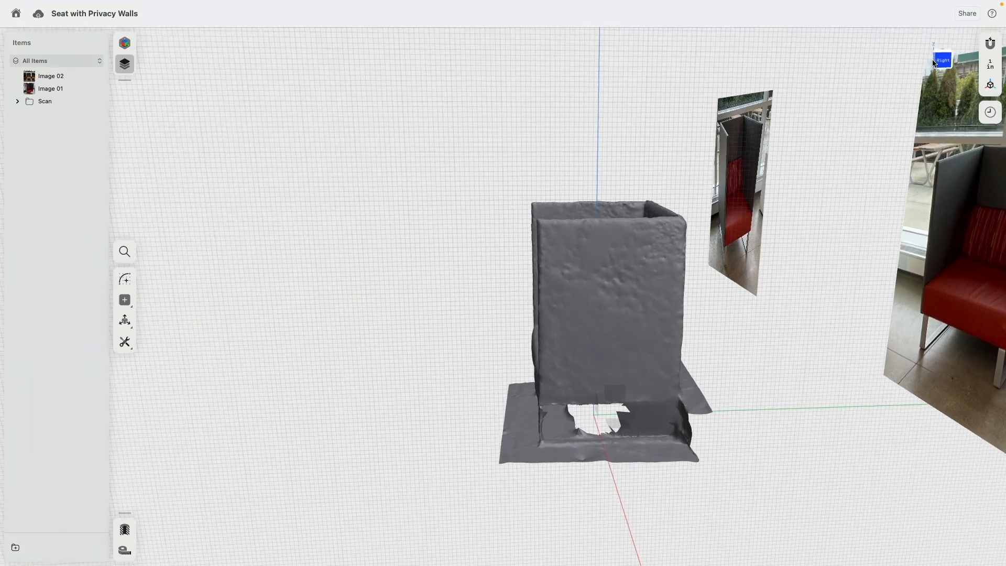
pyautogui.click(127, 533)
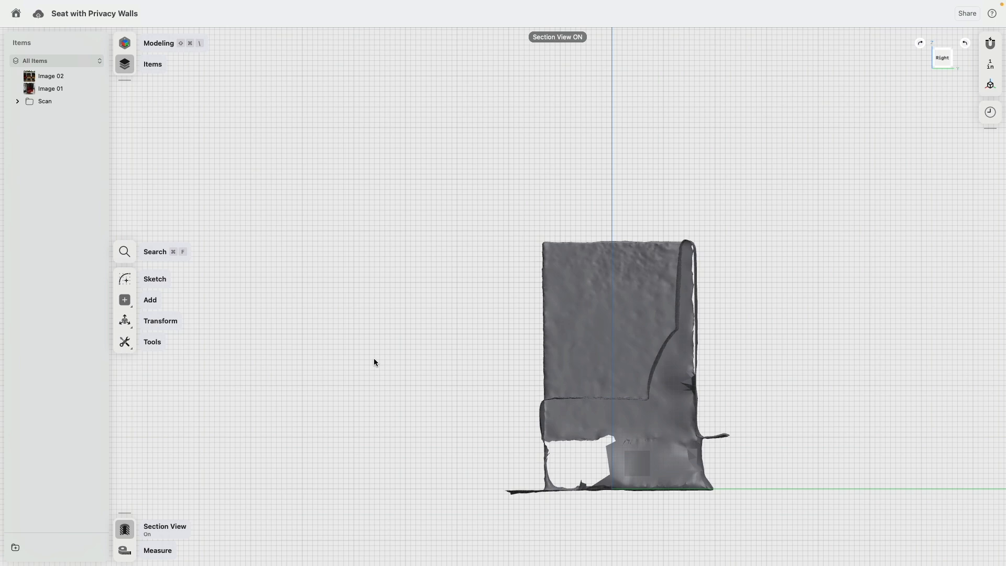
pyautogui.moveTo(403, 347); pyautogui.dragTo(255, 262, button='middle')
pyautogui.scroll(3, 255, 266)
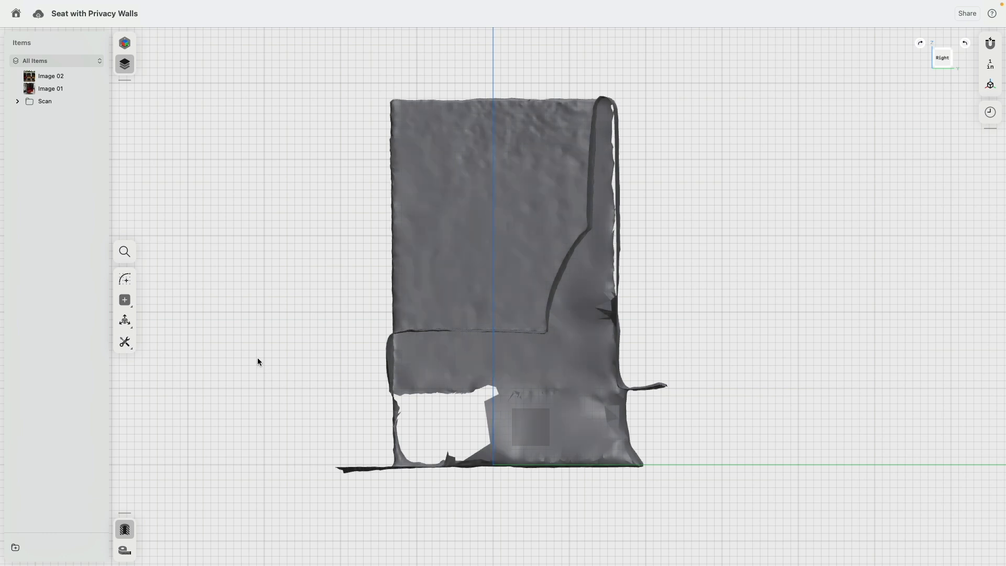
# Step: Sketch a diagonal rectangle about 26" by 8" over the scan's leg area, with its lower edge on the Y axis
pyautogui.click(124, 280)
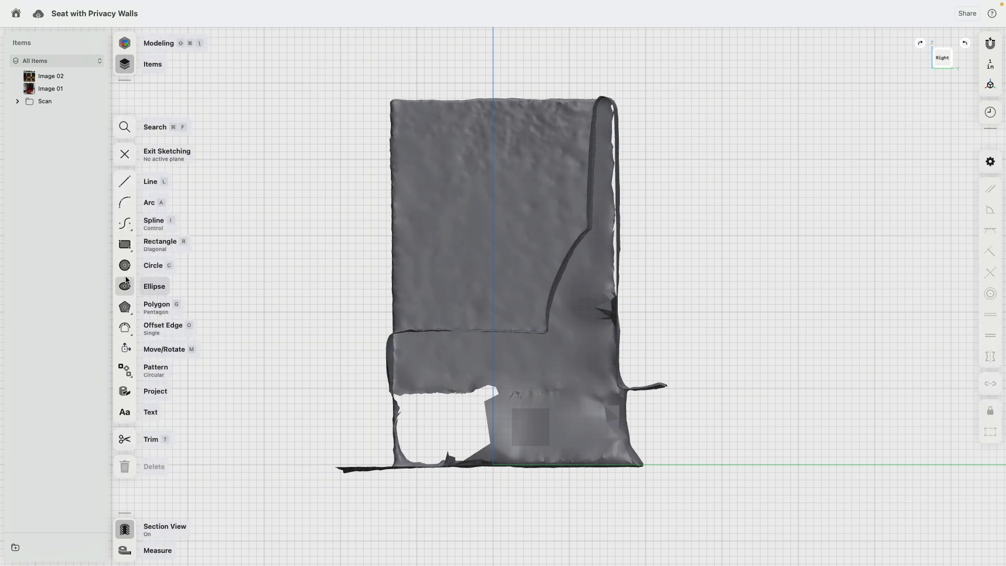
pyautogui.click(124, 244)
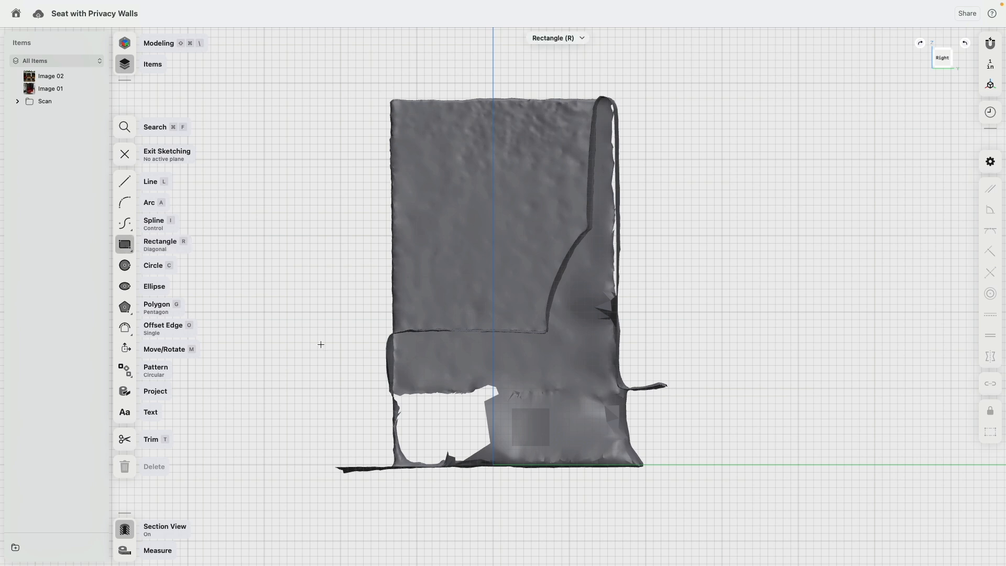
pyautogui.click(417, 403)
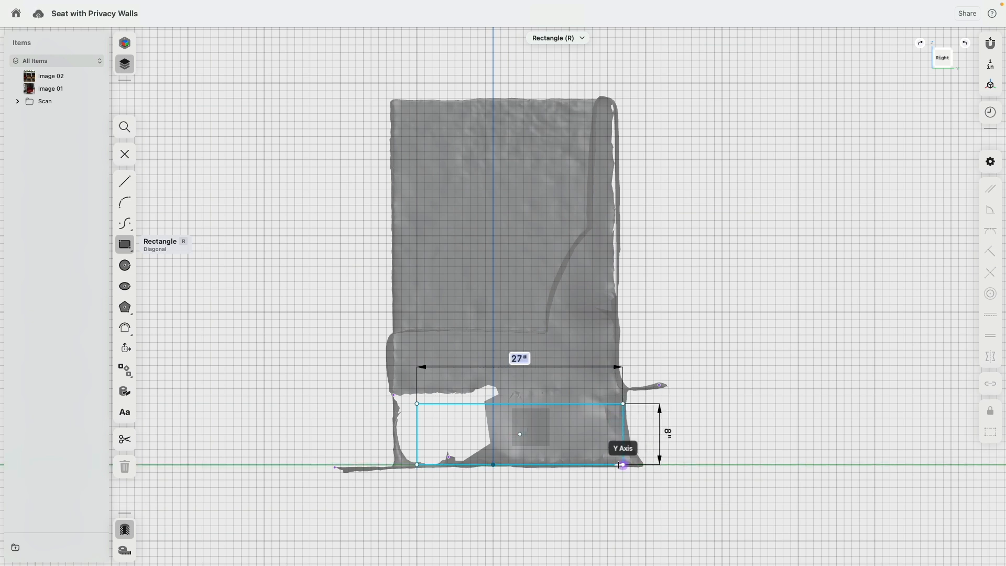
pyautogui.click(616, 465)
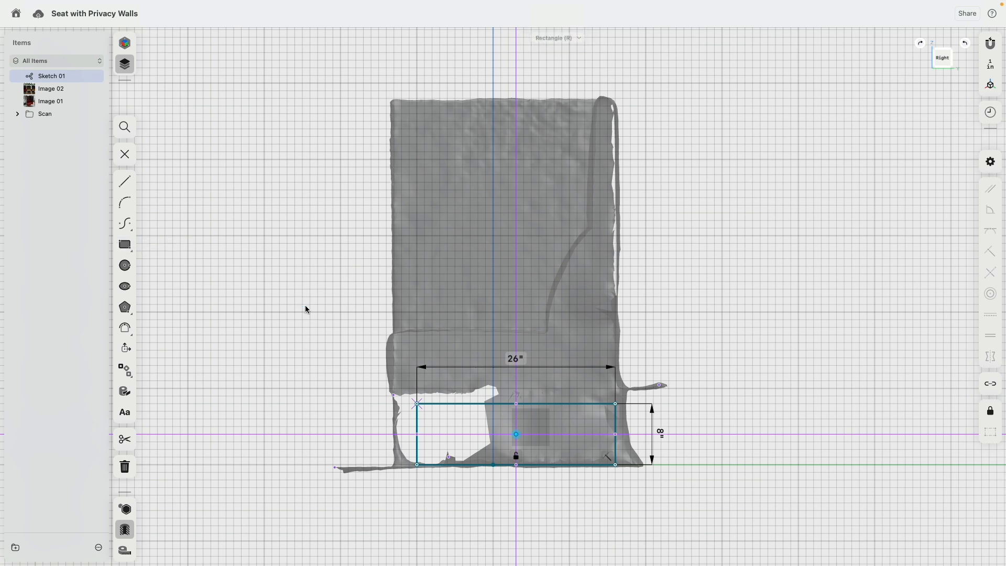
# Step: Stretch the rectangle's front edge to the front of the scan for a 29" width, and keep that width as a dimension
pyautogui.moveTo(417, 432); pyautogui.dragTo(387, 437)
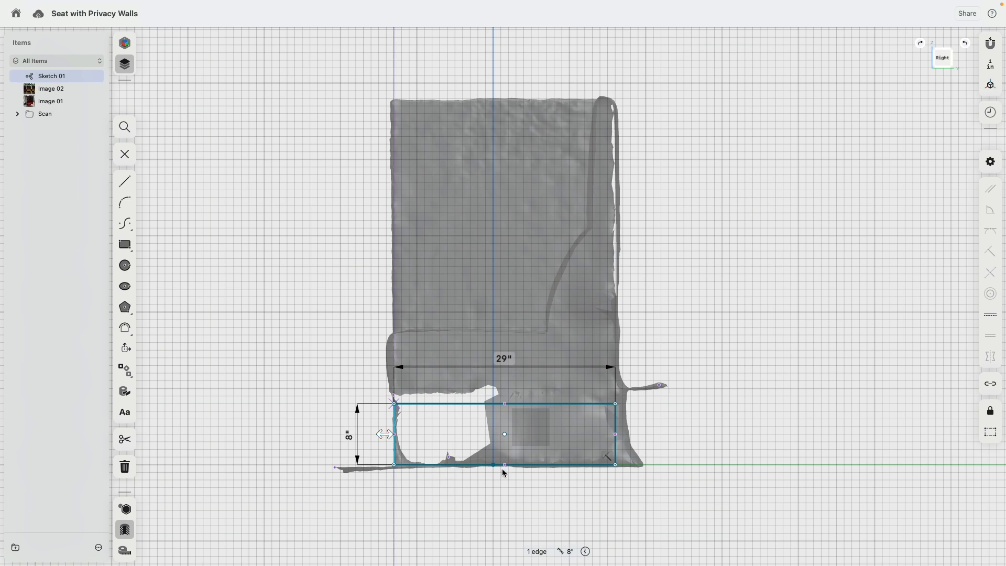
pyautogui.click(543, 468)
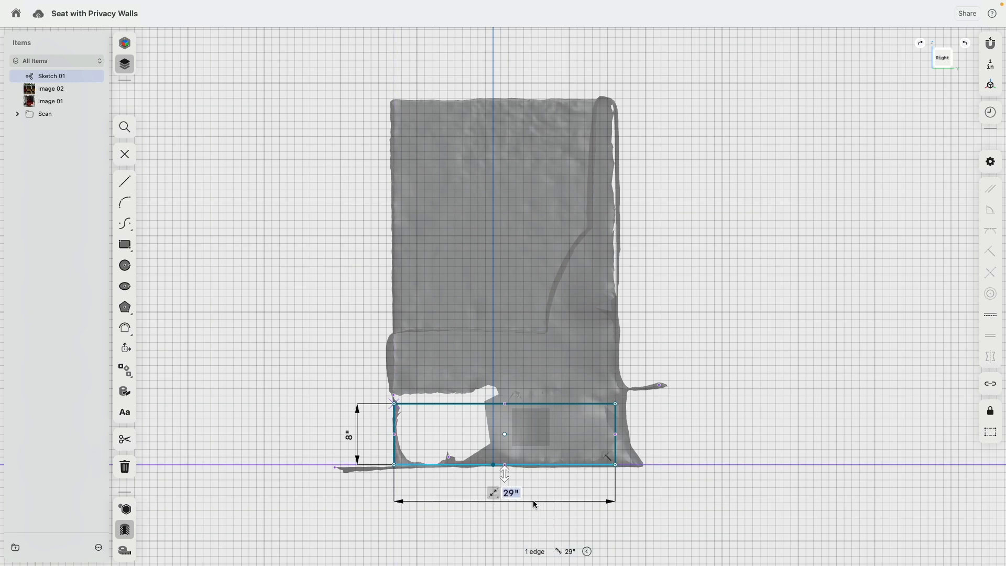
pyautogui.click(532, 501)
pyautogui.click(532, 501)
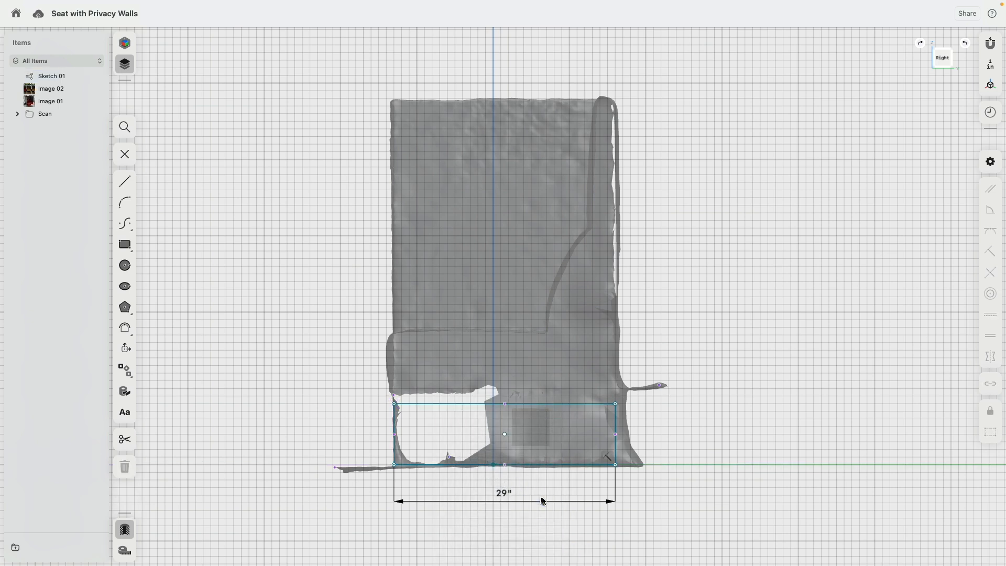
# Step: Raise the rectangle's upper edge to a height of 10" and keep that height as a dimension
pyautogui.click(616, 422)
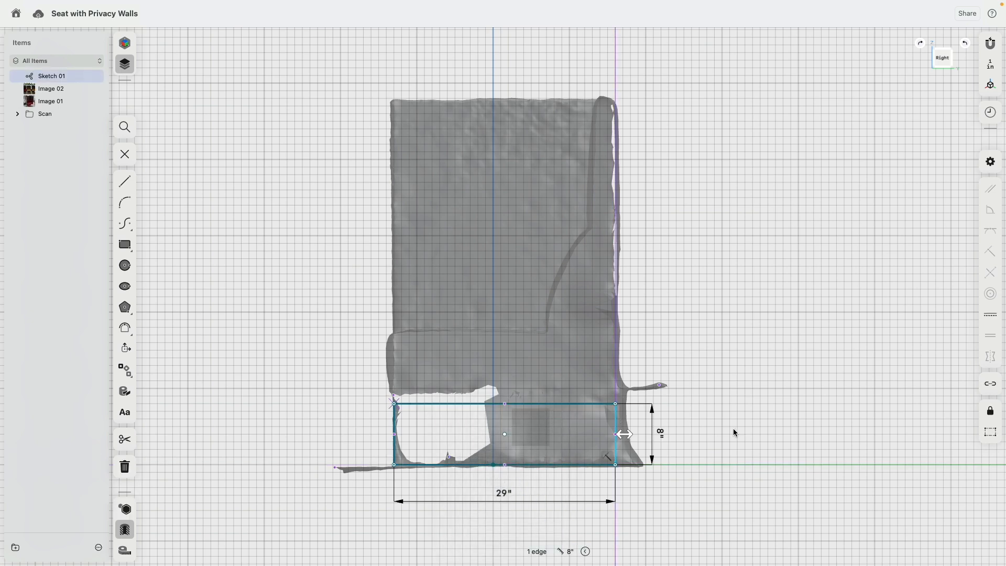
pyautogui.click(508, 403)
pyautogui.moveTo(516, 407); pyautogui.dragTo(511, 383)
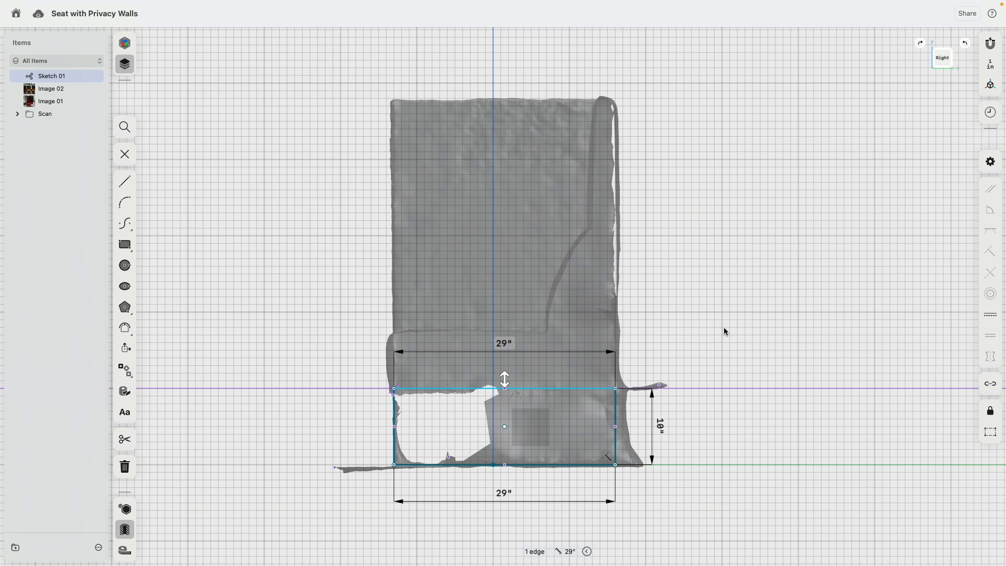
pyautogui.click(660, 427)
pyautogui.click(804, 419)
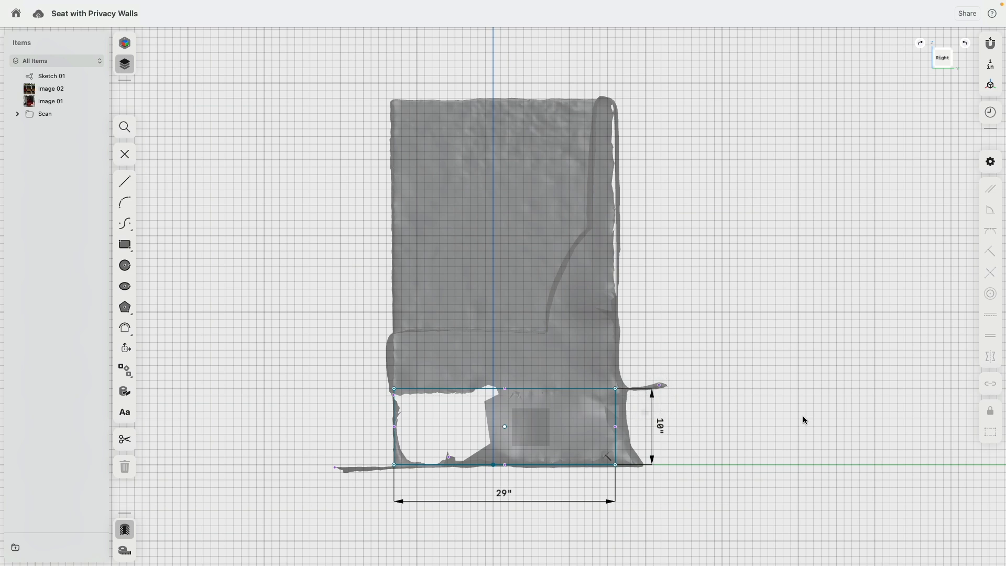
# Step: Apply a horizontal constraint to the rectangle's lower edge and test it by trying to move the upper front corner
pyautogui.click(616, 464)
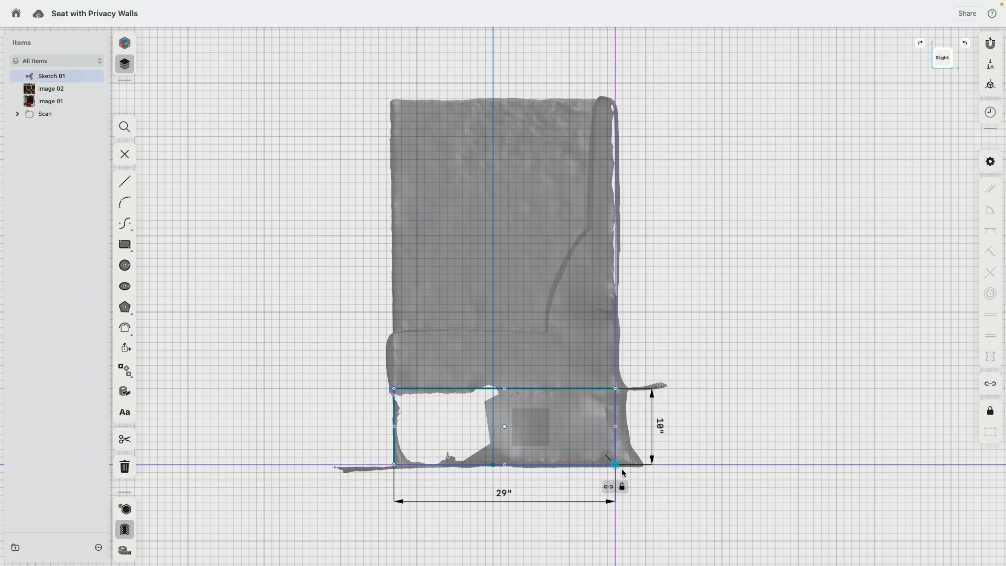
pyautogui.click(692, 473)
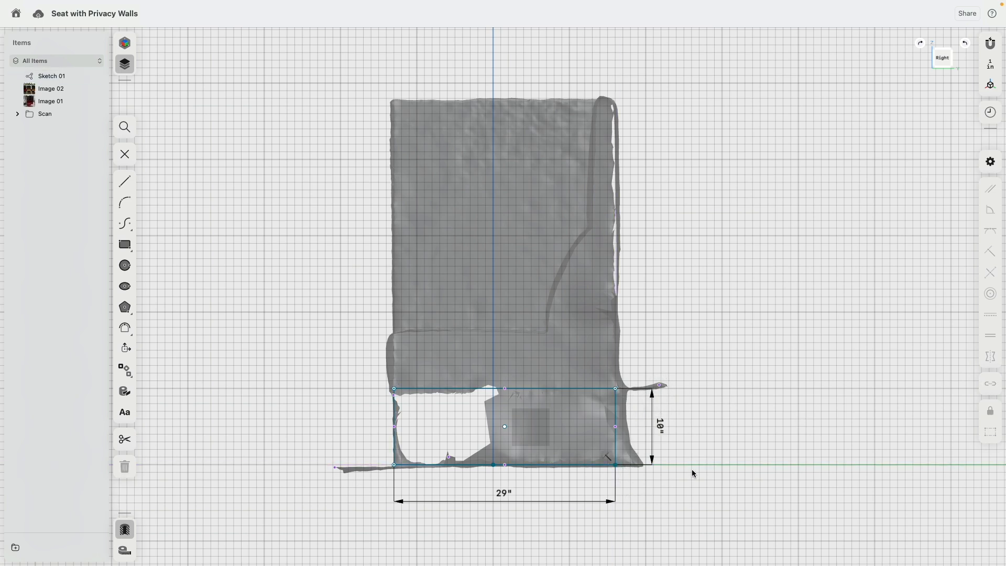
pyautogui.click(556, 464)
pyautogui.click(985, 317)
pyautogui.moveTo(394, 388); pyautogui.dragTo(746, 215)
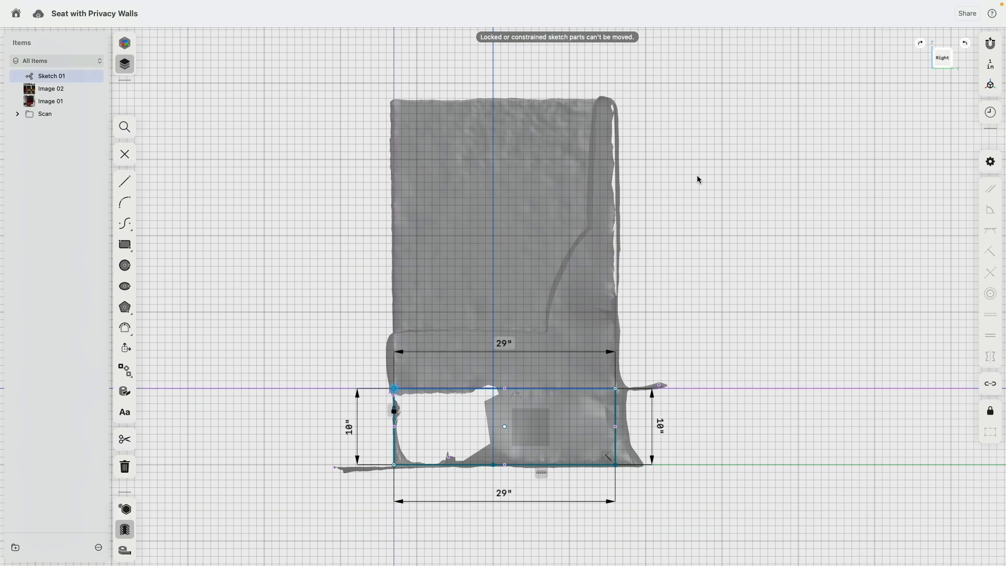
pyautogui.click(696, 254)
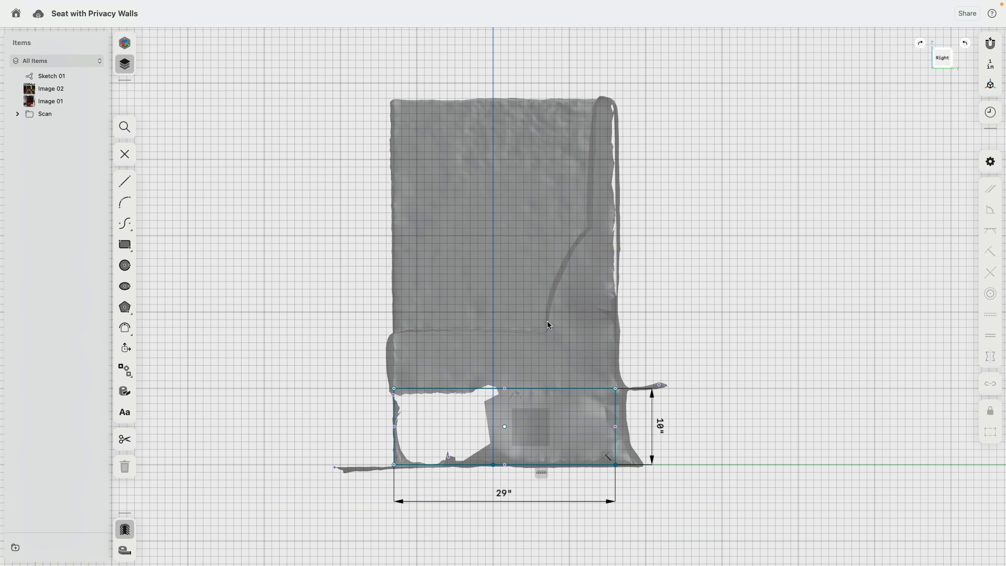
# Step: Draw a 7" vertical line up from the rectangle's upper edge to where the scan's seat cushion meets the curved backrest
pyautogui.click(126, 181)
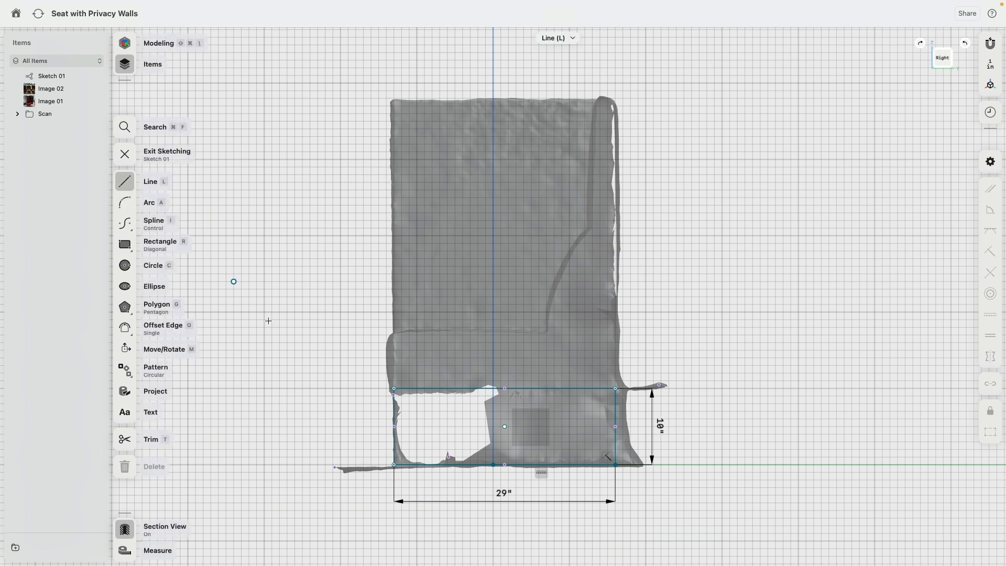
pyautogui.click(547, 389)
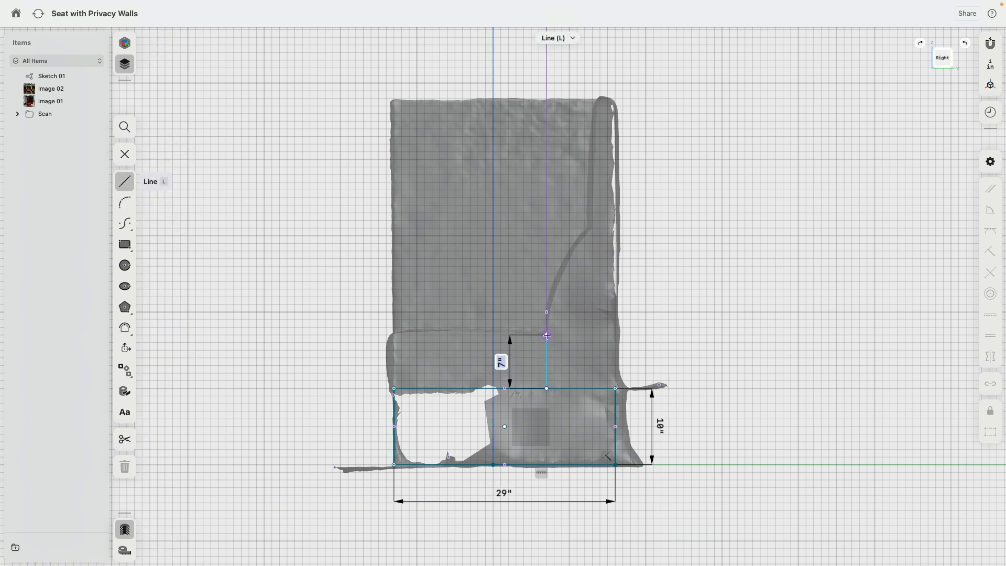
pyautogui.click(547, 335)
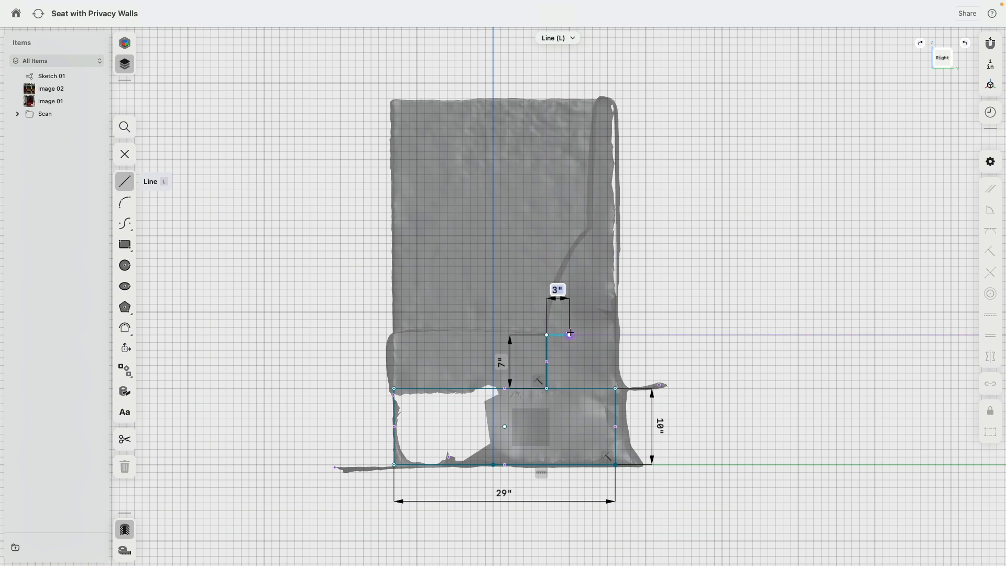
pyautogui.press('Escape')
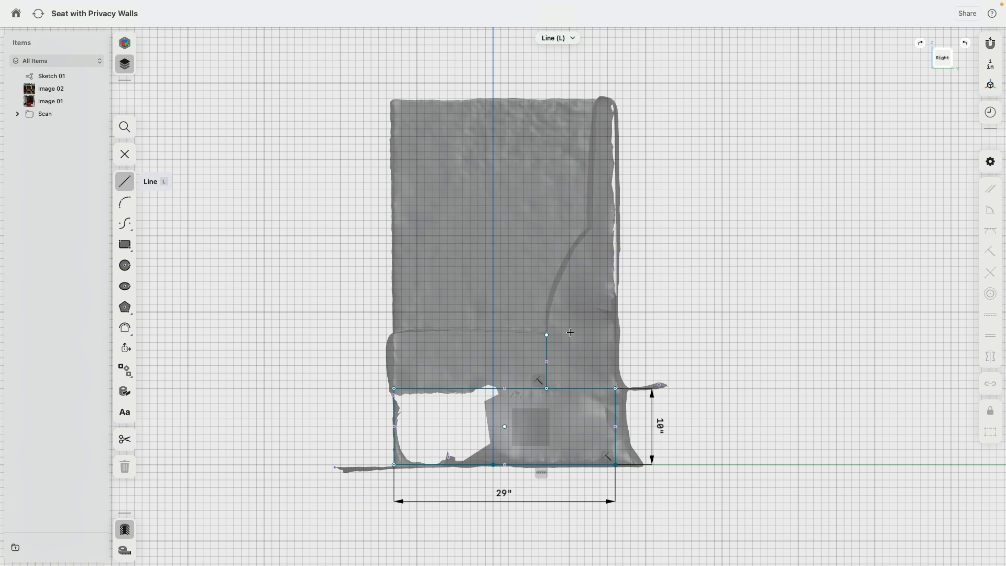
# Step: Draw the backrest outline from the rectangle's upper rear corner: 38" up, 2" forward, about 17" down at a slant, and 21" down to the rectangle
pyautogui.click(616, 388)
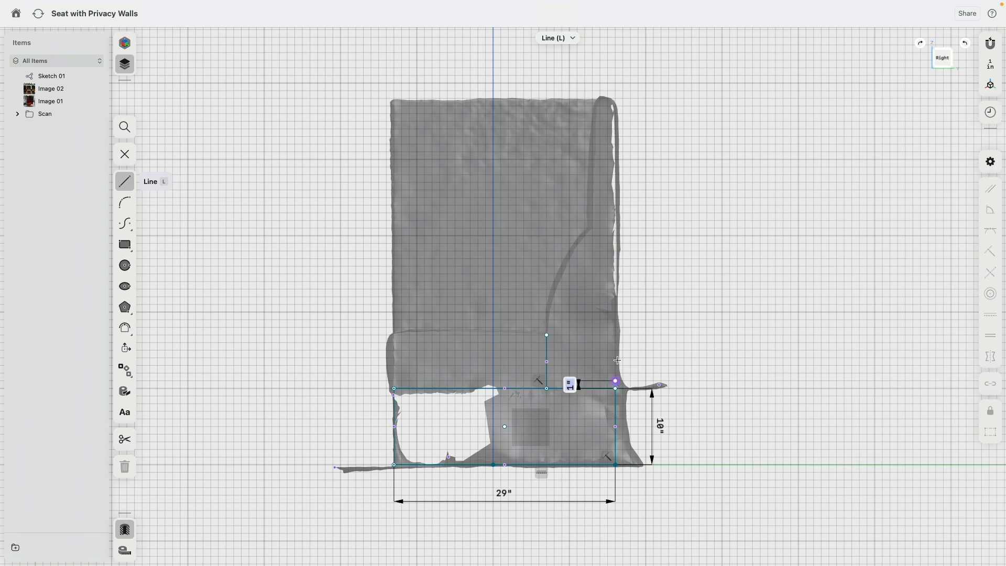
pyautogui.click(616, 99)
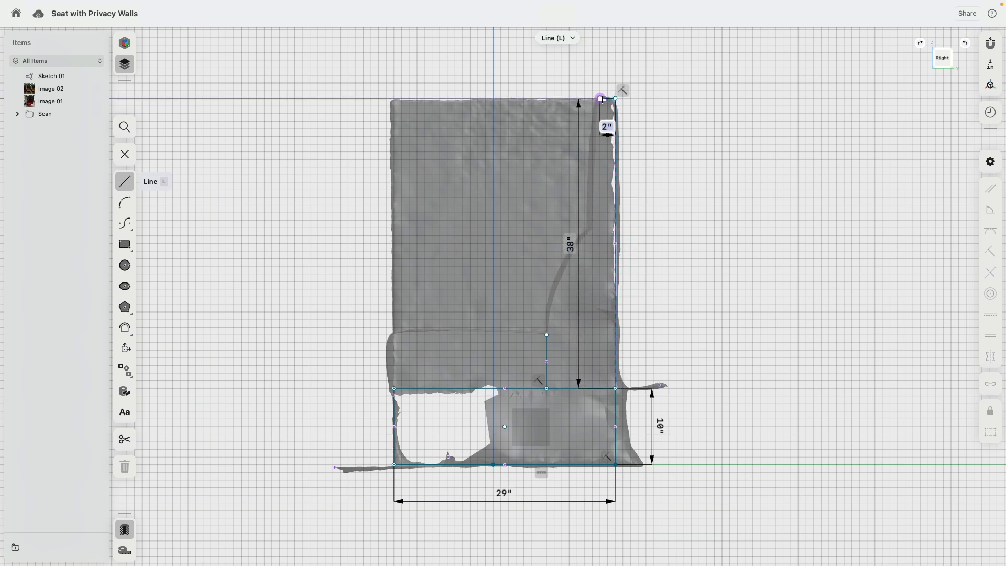
pyautogui.click(601, 98)
pyautogui.click(593, 229)
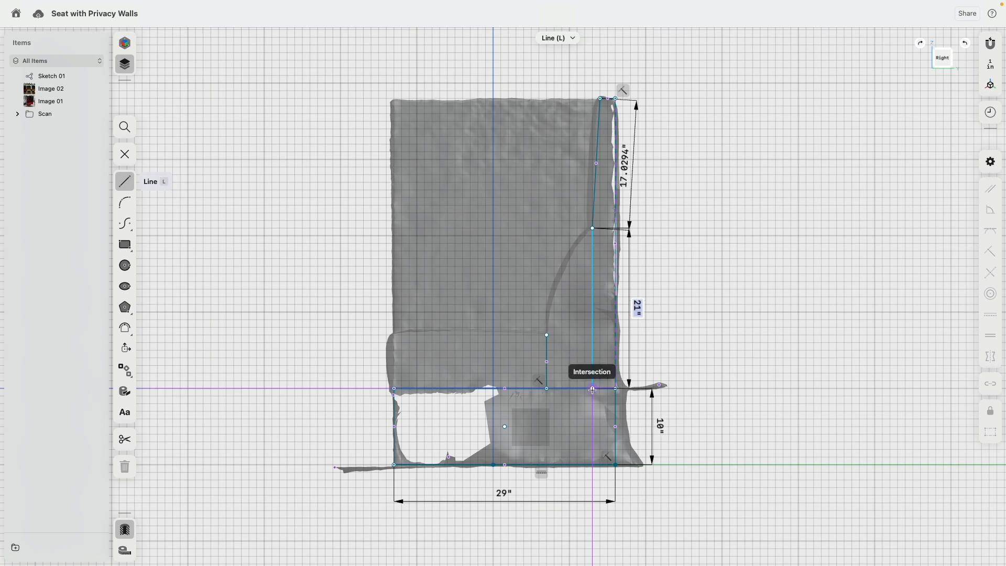
pyautogui.click(593, 389)
pyautogui.press('Escape')
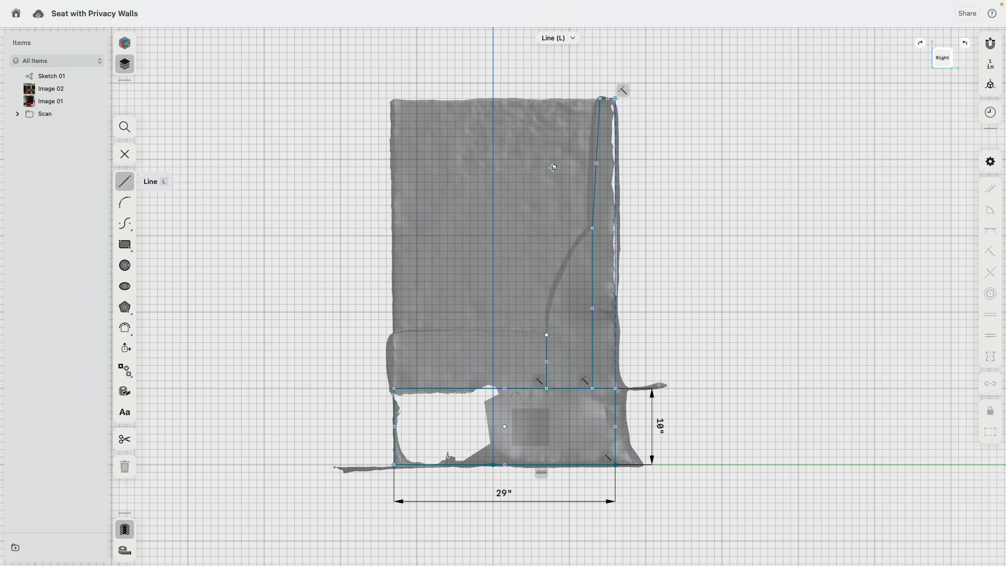
pyautogui.scroll(1, 619, 112)
pyautogui.scroll(2, 620, 112)
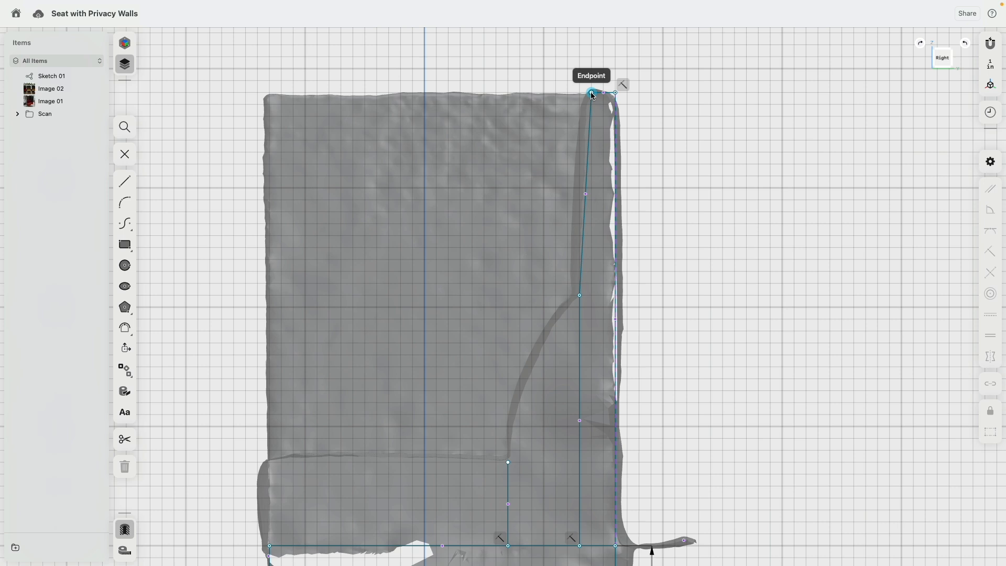
pyautogui.moveTo(590, 93)
pyautogui.mouseDown()
pyautogui.moveTo(580, 93)
pyautogui.moveTo(590, 93)
pyautogui.mouseUp()
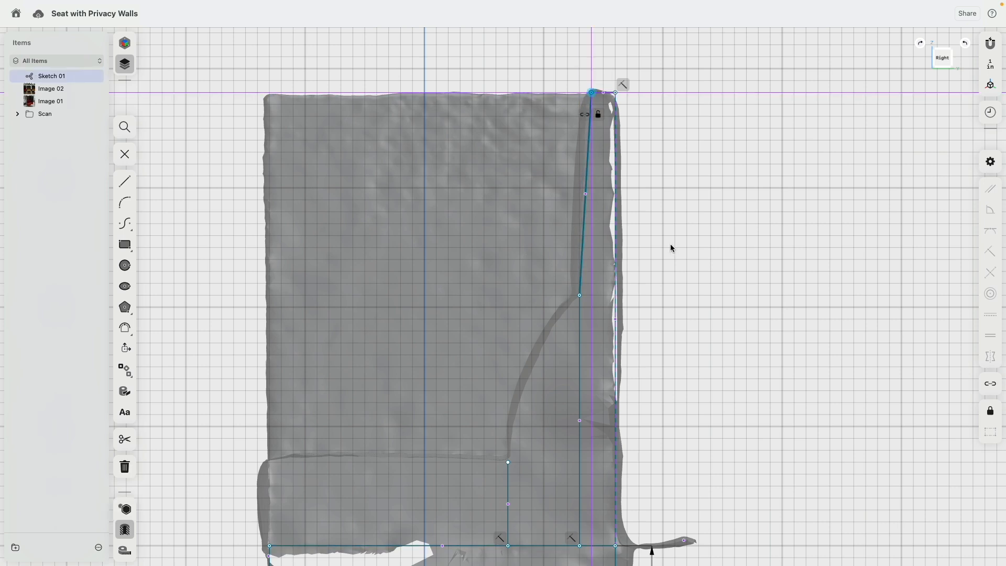
pyautogui.click(675, 237)
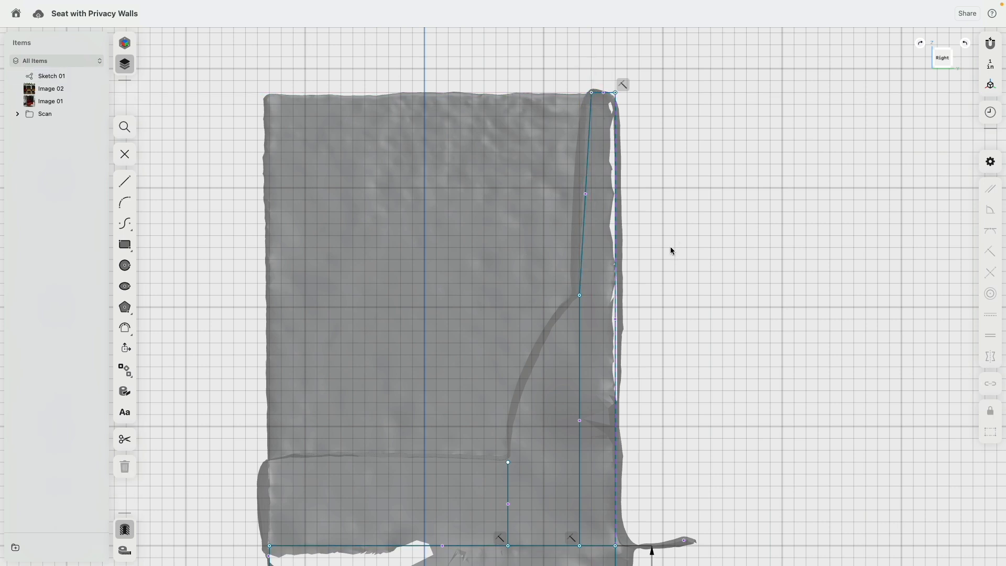
pyautogui.click(597, 93)
pyautogui.click(680, 158)
# Step: Try tracing the seat cushion's top and front with a control point spline from the 7" line's upper end to the rectangle's upper front corner
pyautogui.scroll(-3, 685, 317)
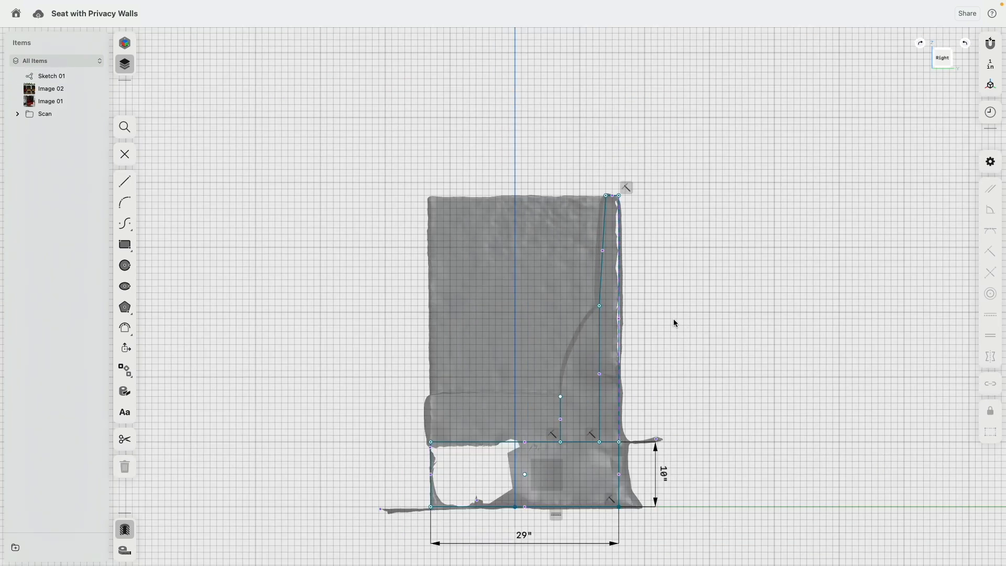
pyautogui.moveTo(673, 319); pyautogui.dragTo(662, 264, button='middle')
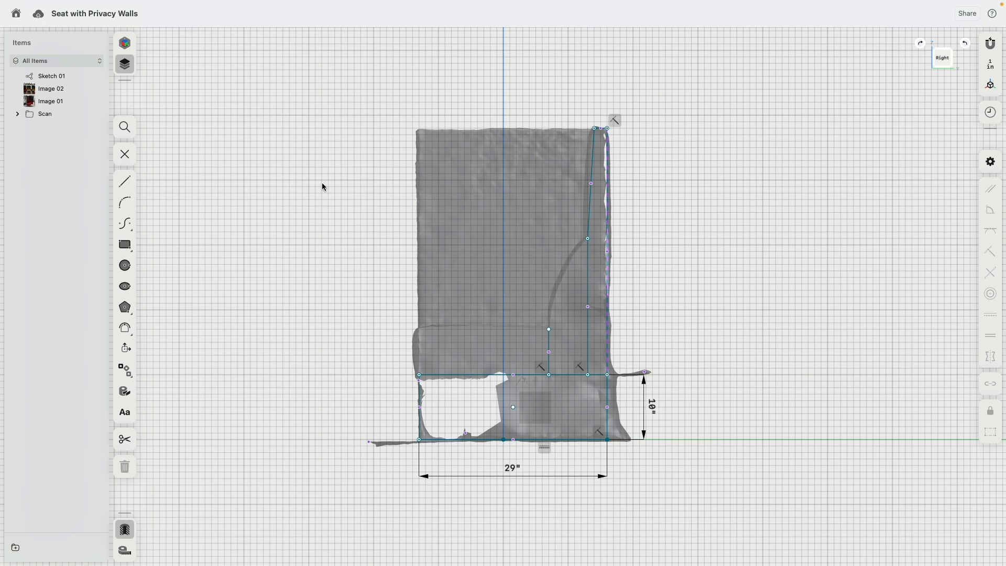
pyautogui.click(126, 224)
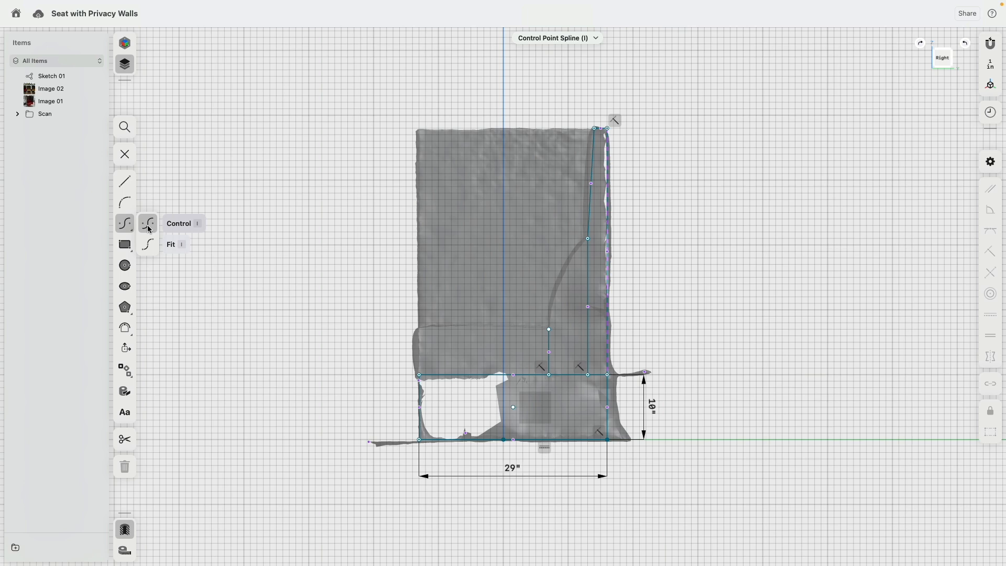
pyautogui.click(149, 228)
pyautogui.scroll(5, 457, 283)
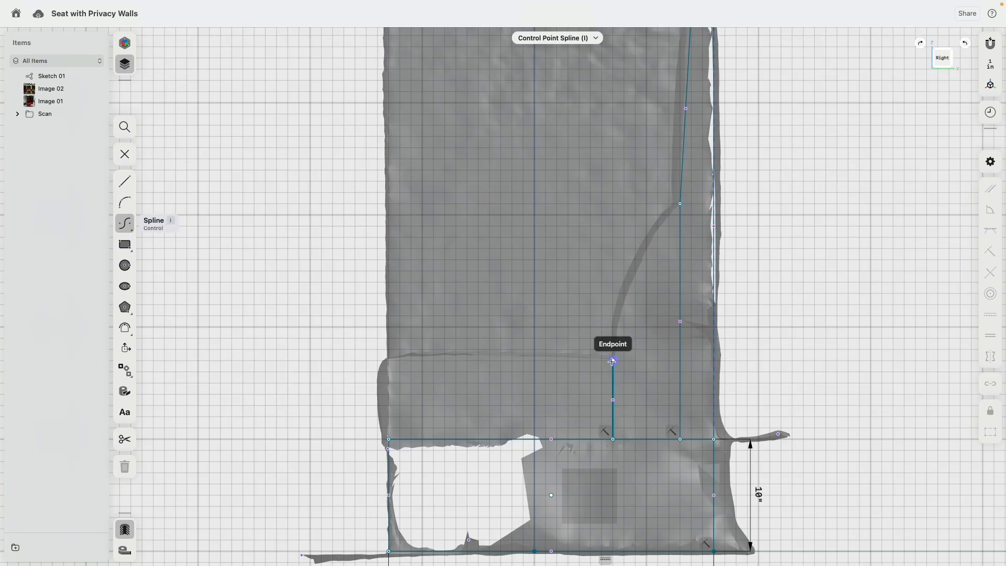
pyautogui.click(613, 361)
pyautogui.click(500, 349)
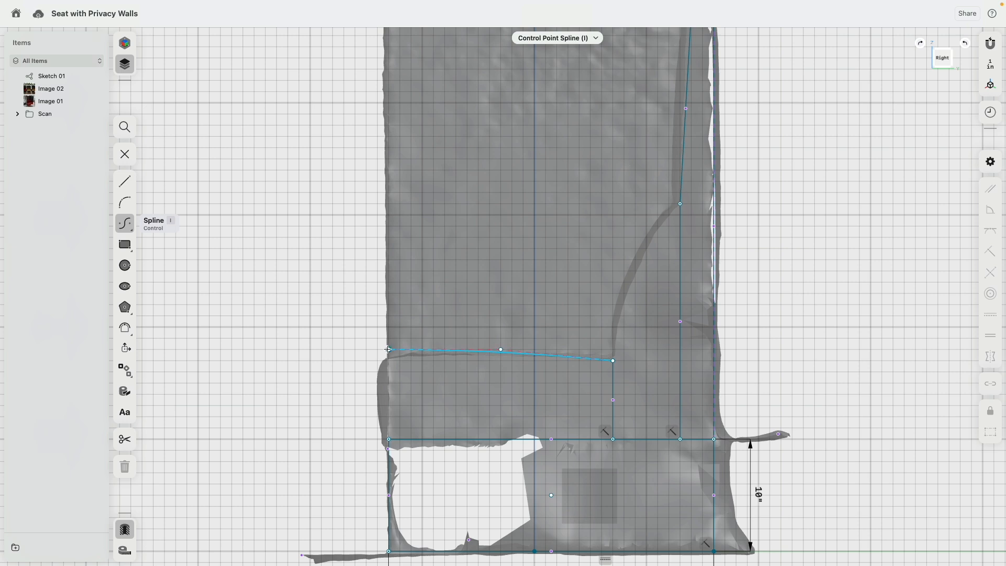
pyautogui.click(388, 349)
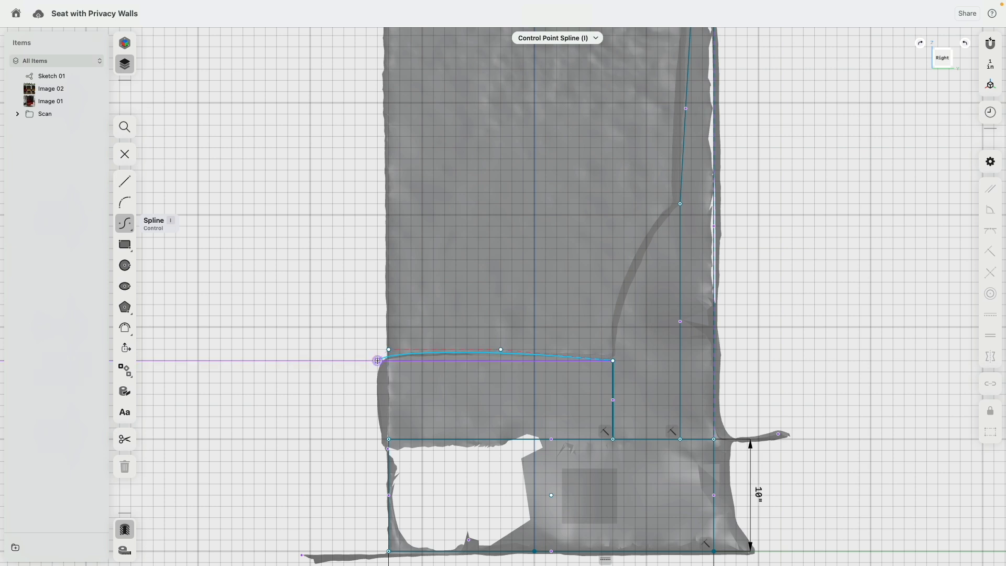
pyautogui.click(377, 360)
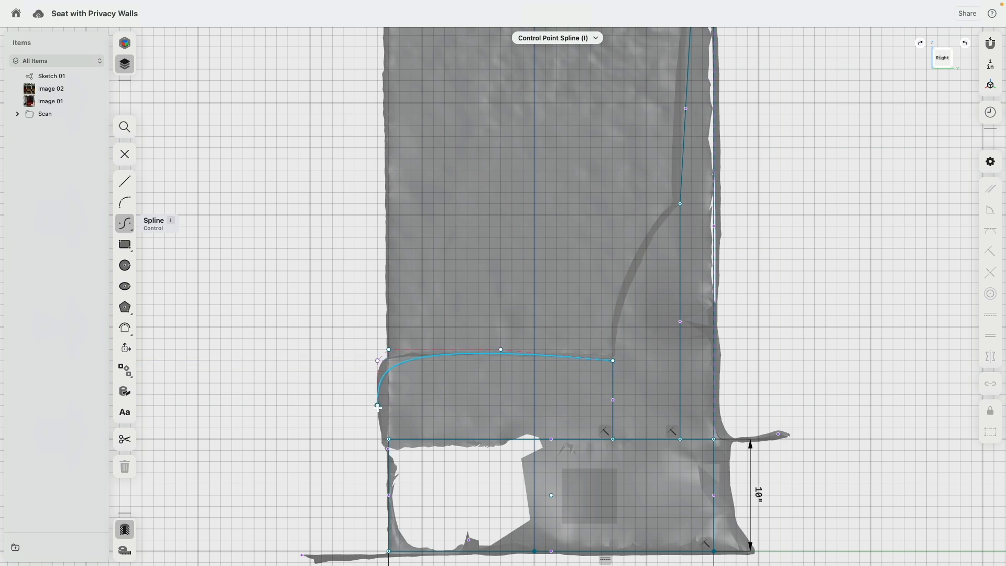
pyautogui.click(378, 407)
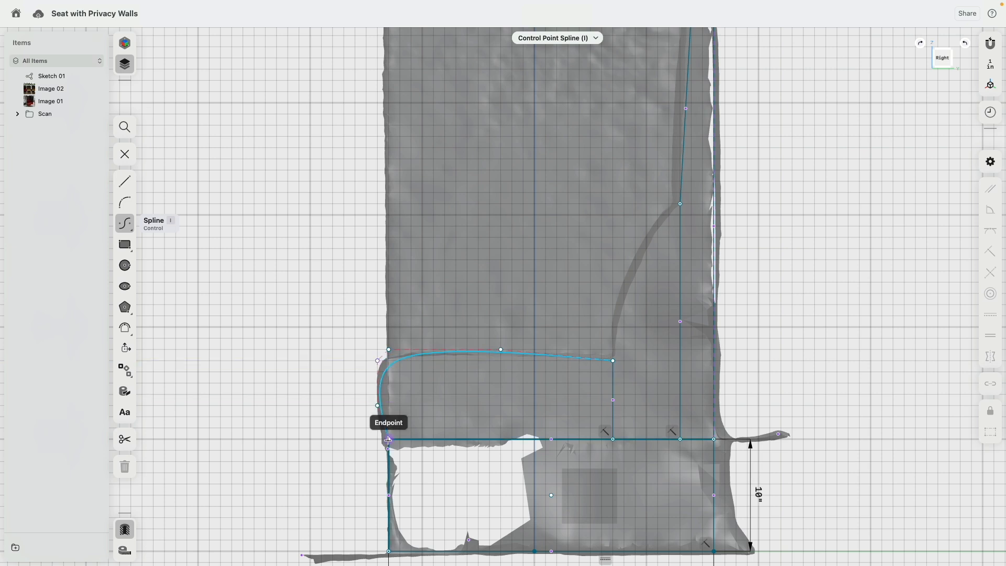
pyautogui.click(389, 439)
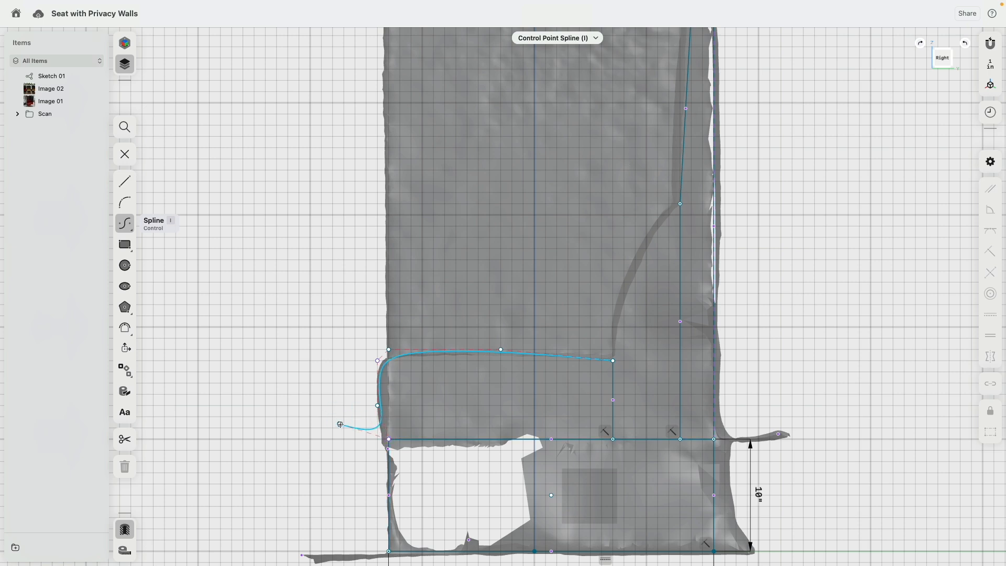
pyautogui.press('Escape')
pyautogui.press('Escape')
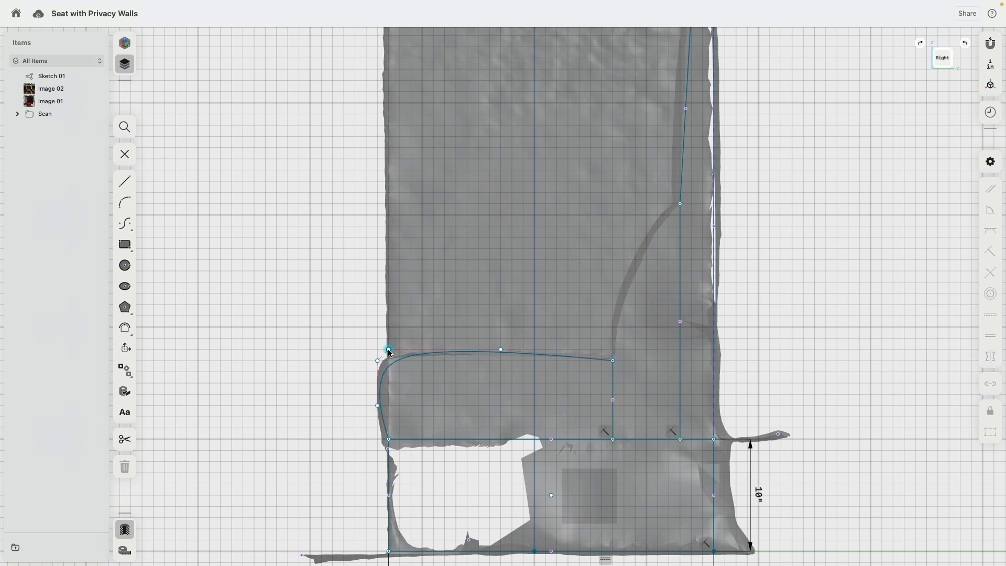
# Step: Adjust the cushion spline's control points at the upper front corner and along the top to follow the scan's outline
pyautogui.moveTo(390, 350)
pyautogui.mouseDown()
pyautogui.moveTo(476, 348)
pyautogui.moveTo(377, 348)
pyautogui.moveTo(389, 355)
pyautogui.moveTo(360, 368)
pyautogui.moveTo(375, 350)
pyautogui.mouseUp()
pyautogui.click(360, 367)
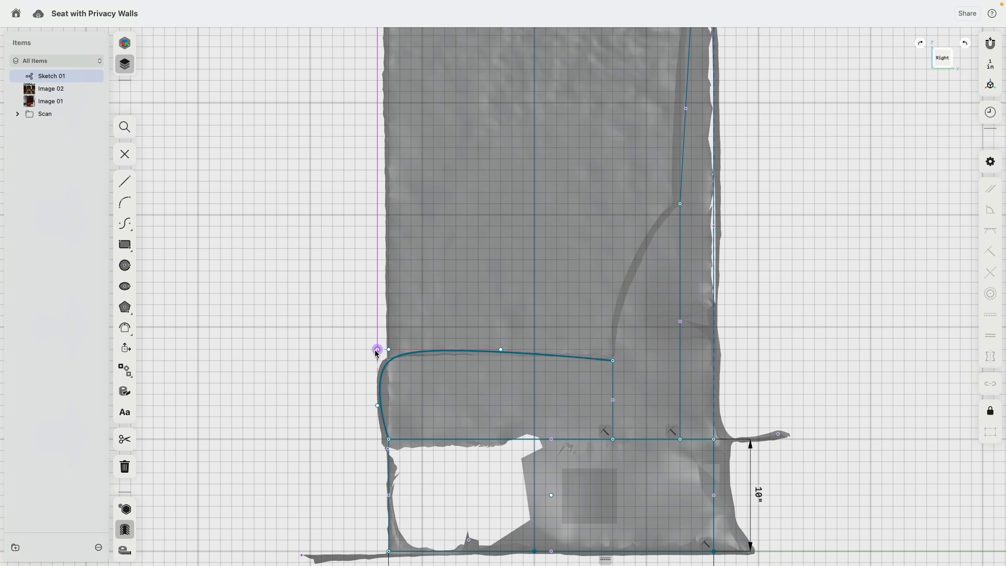
pyautogui.scroll(5, 378, 327)
pyautogui.moveTo(375, 381)
pyautogui.mouseDown()
pyautogui.moveTo(361, 393)
pyautogui.moveTo(368, 382)
pyautogui.mouseUp()
pyautogui.click(498, 347)
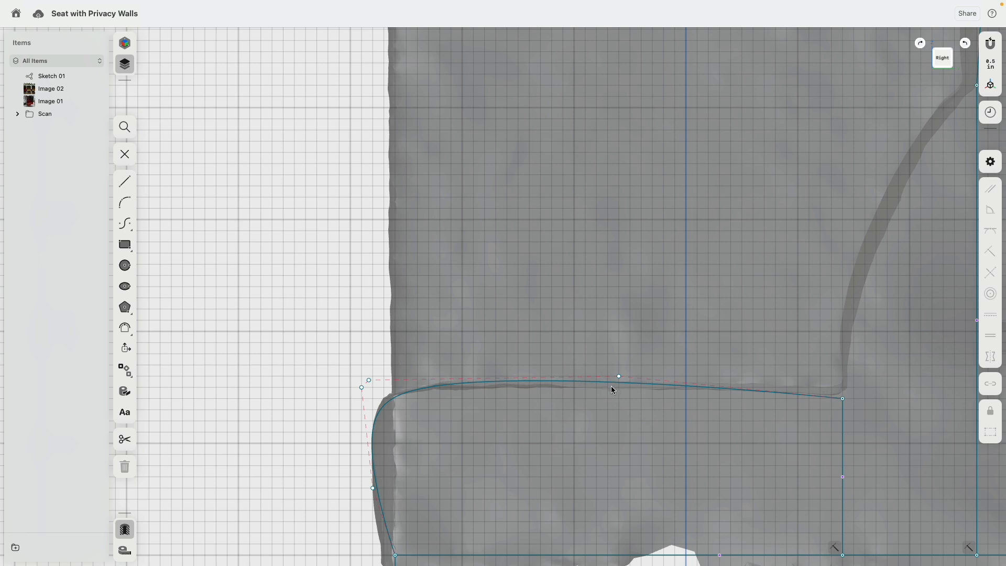
pyautogui.moveTo(622, 378); pyautogui.dragTo(620, 383)
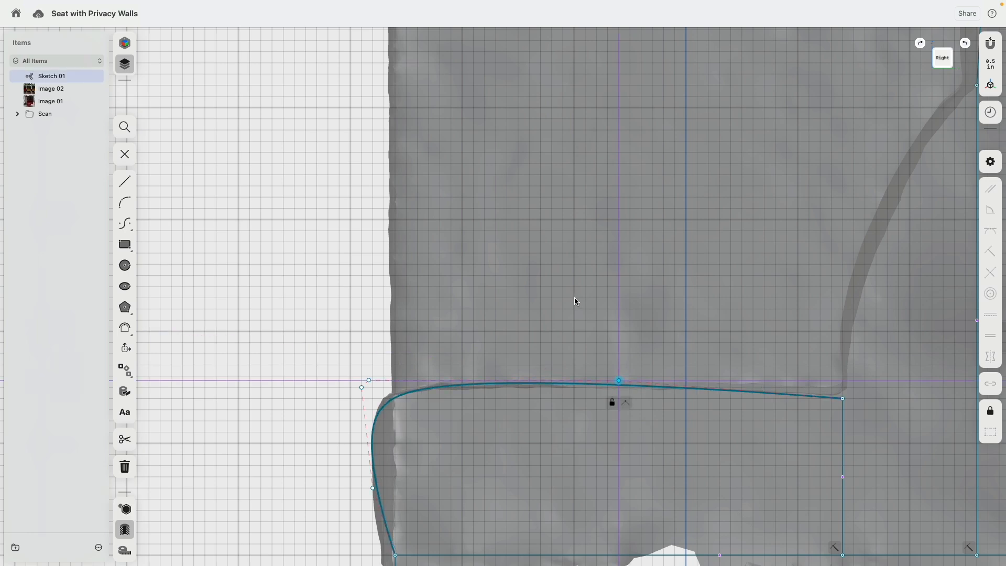
pyautogui.scroll(-3, 574, 297)
pyautogui.scroll(2, 447, 439)
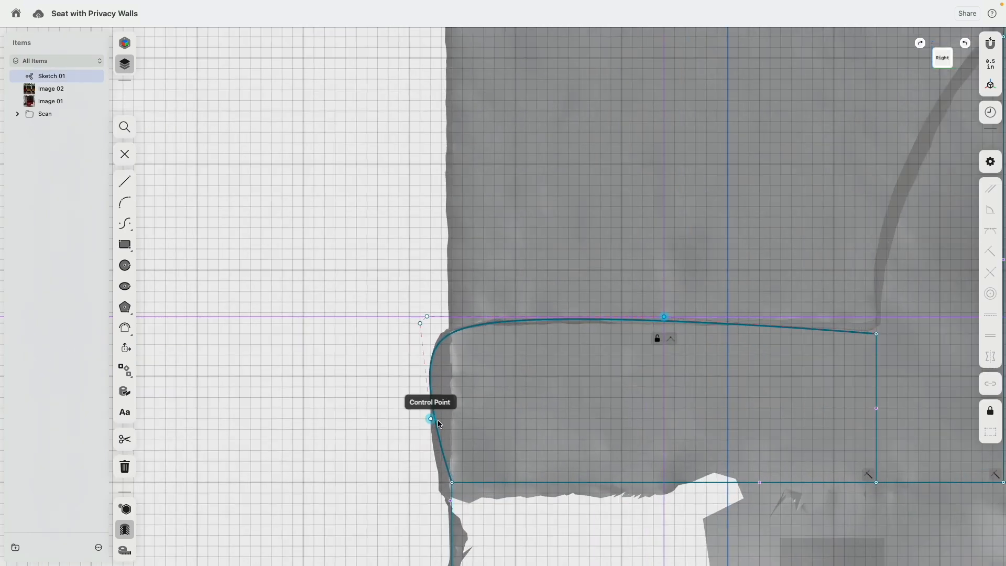
pyautogui.click(431, 420)
pyautogui.click(350, 427)
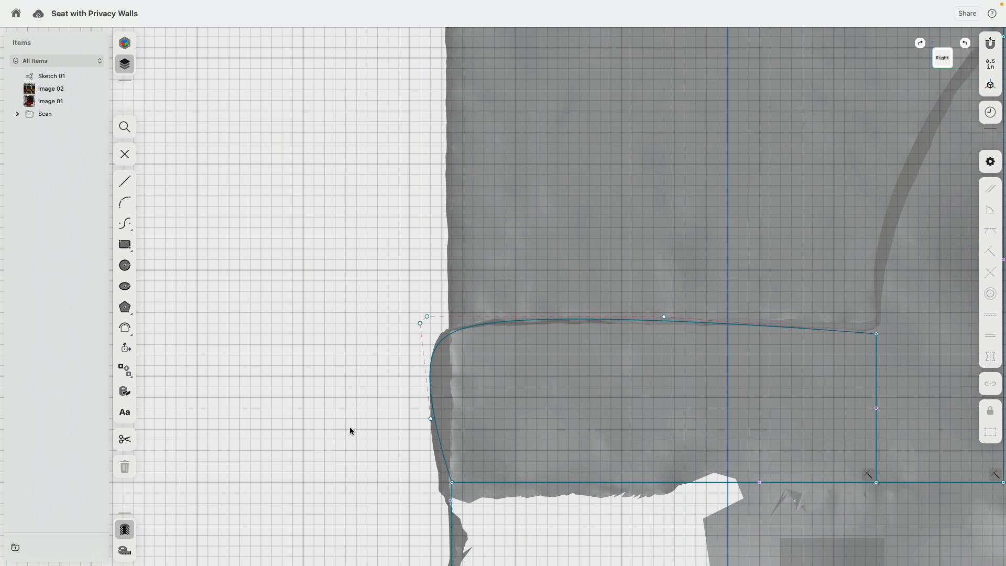
# Step: Delete the seat cushion spline
pyautogui.click(440, 441)
pyautogui.scroll(-3, 430, 358)
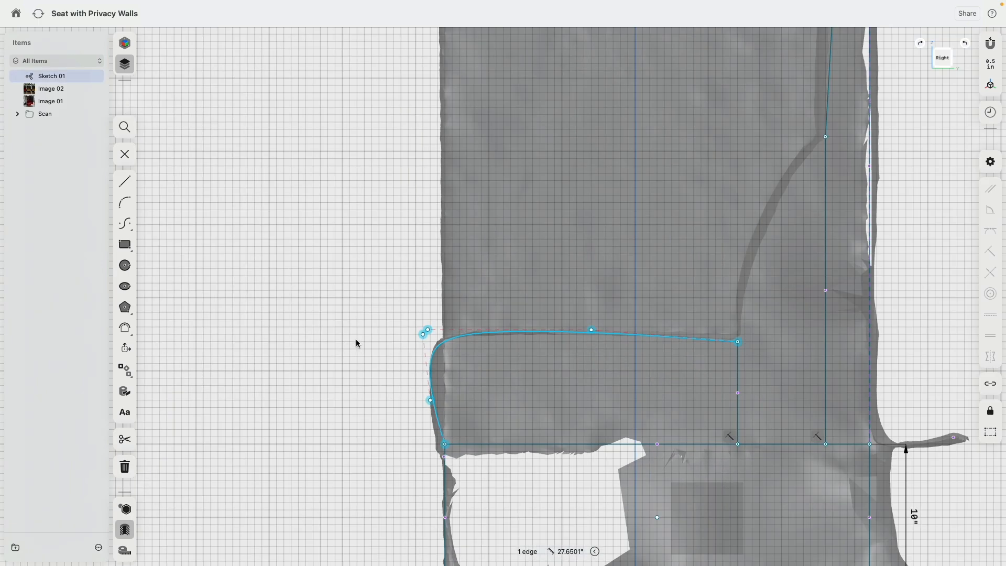
pyautogui.press('Delete')
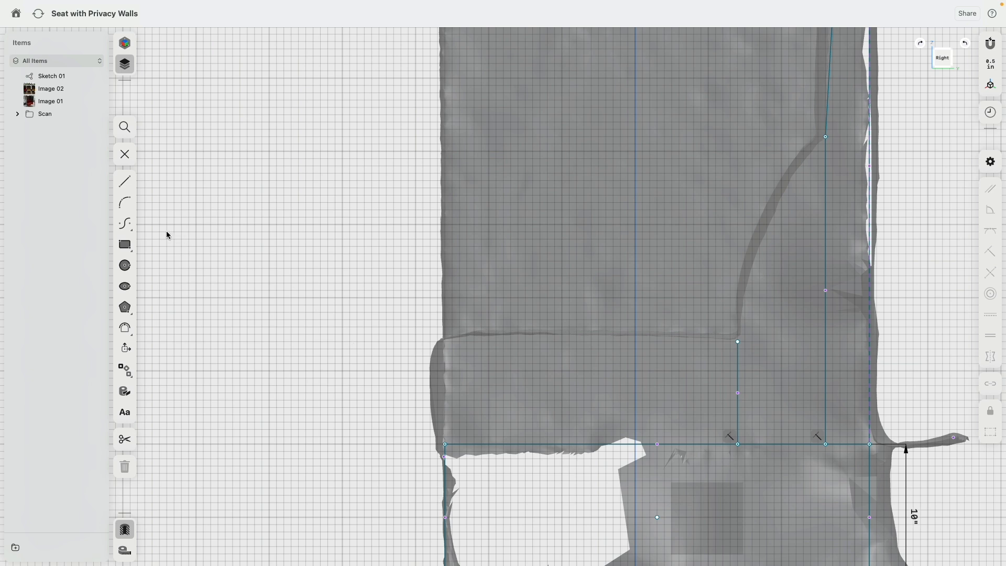
# Step: Retrace the cushion with a control point spline from the 7" line to the rectangle's upper front corner, placing control points closely around the front bend
pyautogui.click(125, 225)
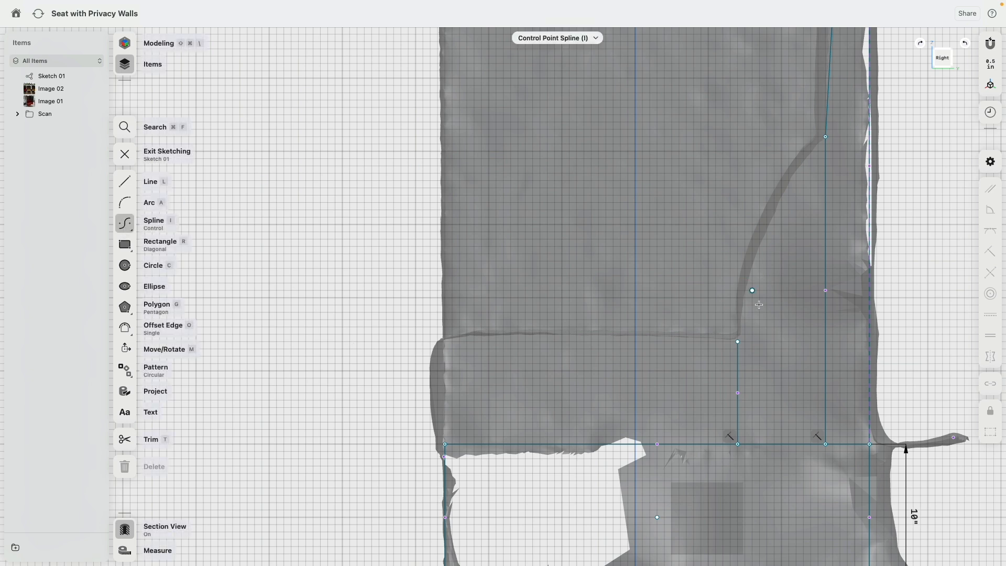
pyautogui.click(738, 342)
pyautogui.click(598, 334)
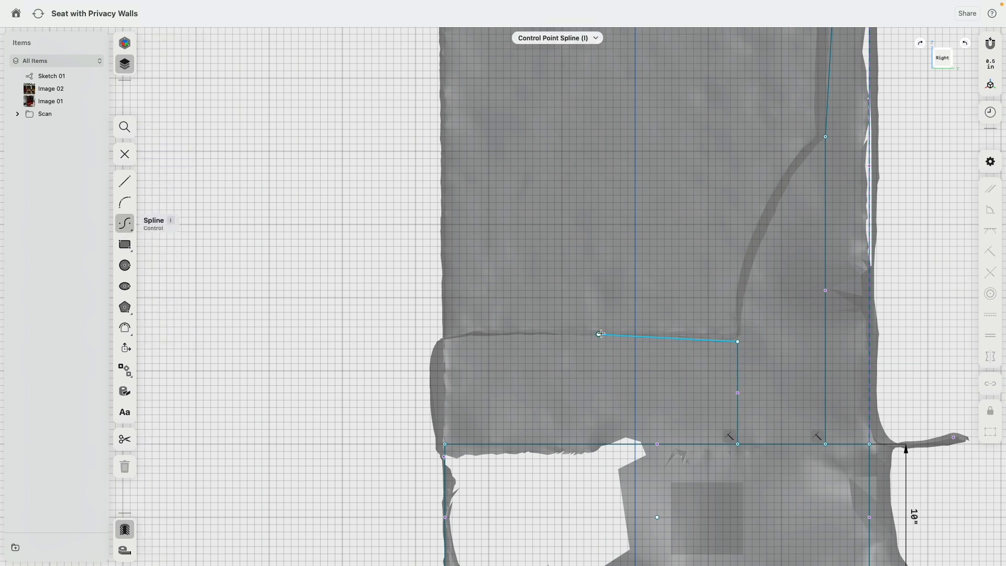
pyautogui.click(452, 334)
pyautogui.click(437, 335)
pyautogui.click(431, 349)
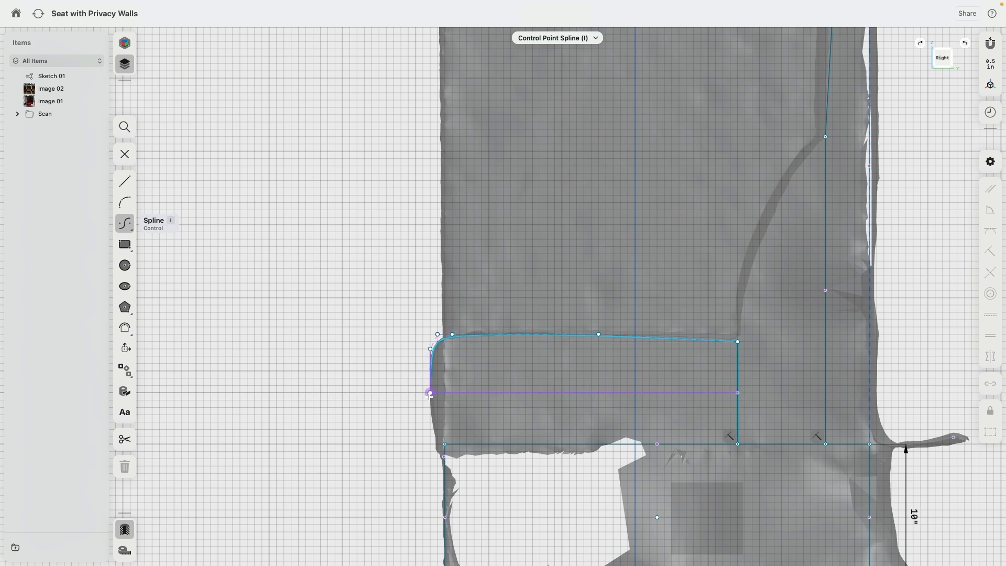
pyautogui.click(430, 401)
pyautogui.scroll(5, 435, 444)
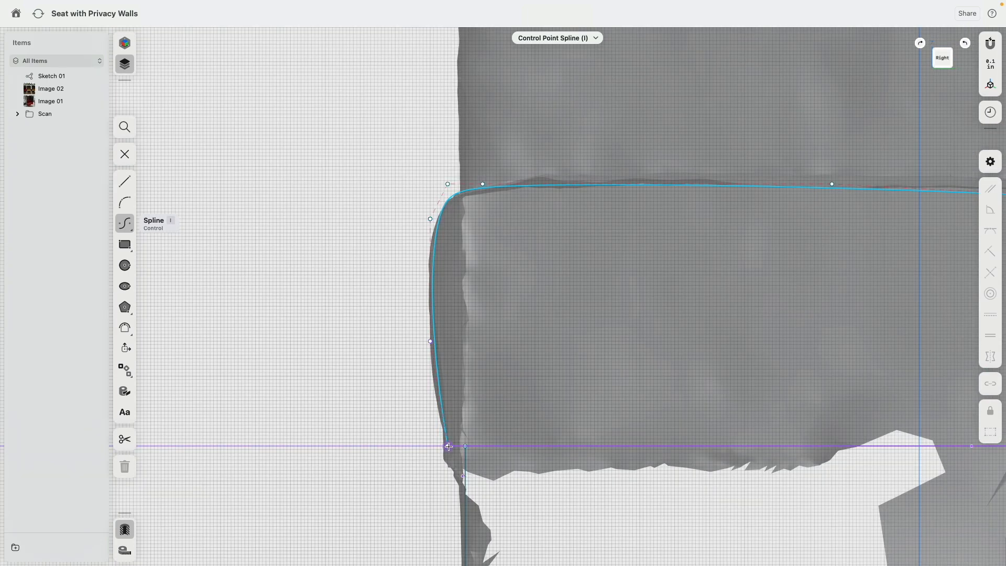
pyautogui.click(448, 446)
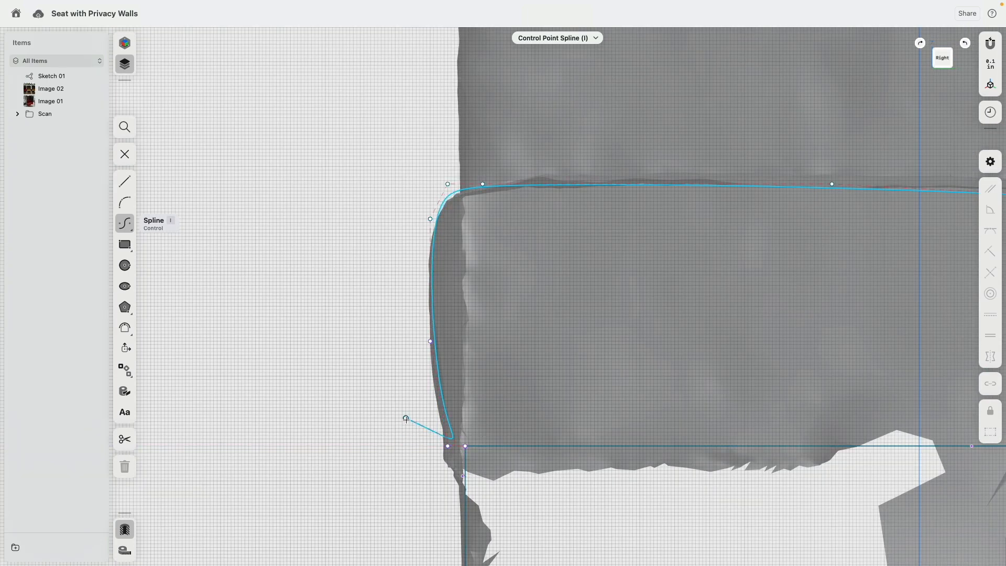
pyautogui.press('Escape')
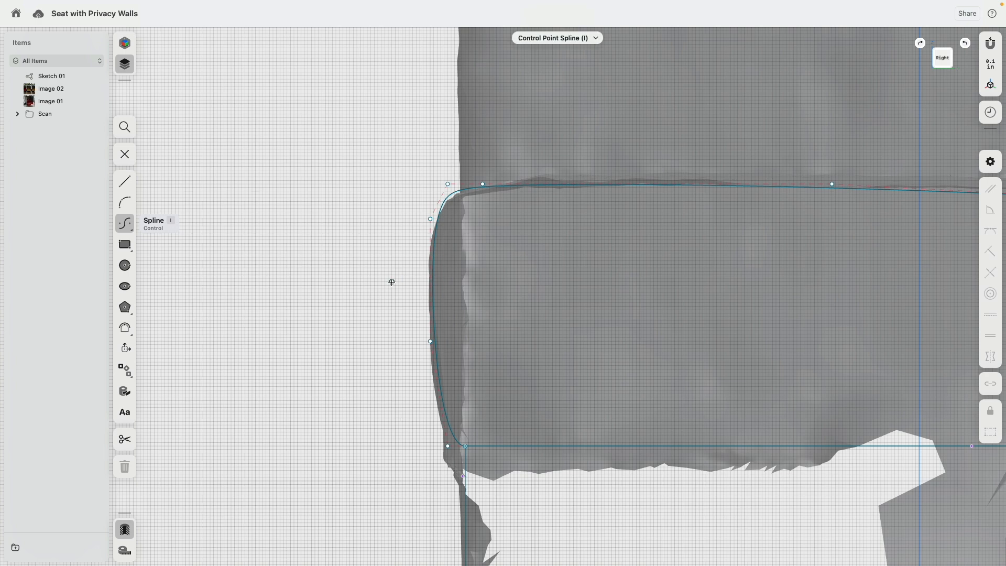
pyautogui.press('Escape')
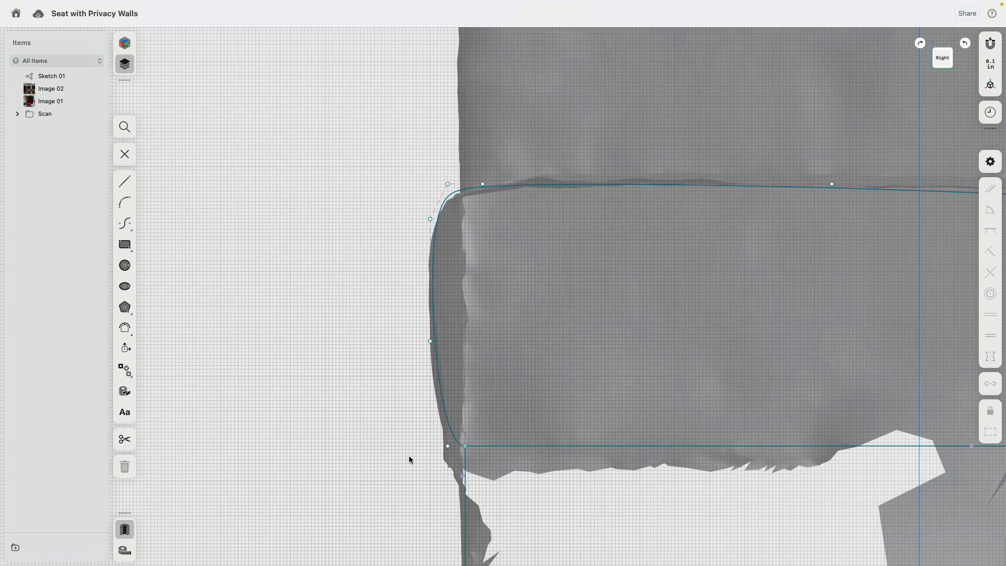
# Step: Check the cushion spline's lower front control points against the scan's front edge
pyautogui.scroll(-3, 360, 344)
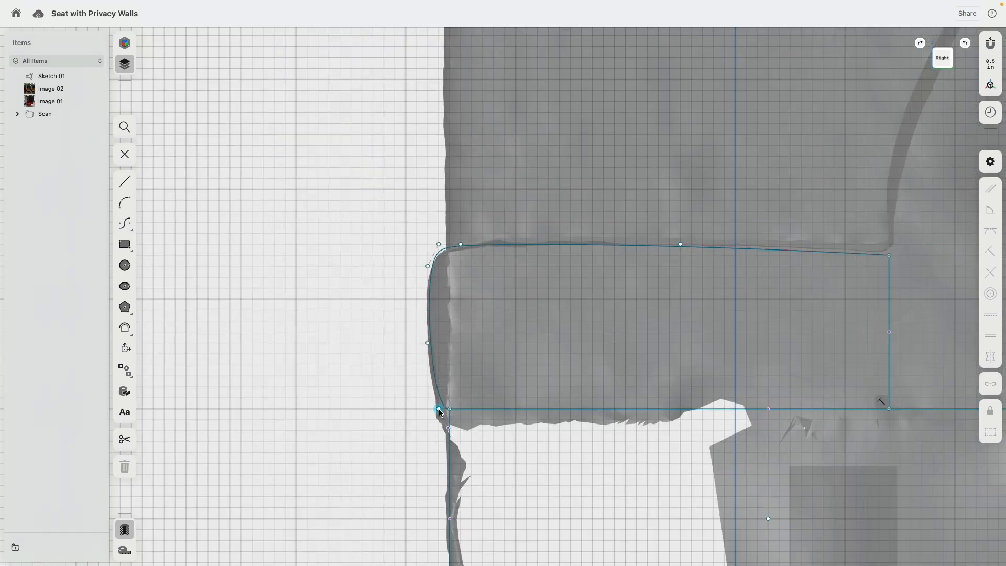
pyautogui.click(439, 410)
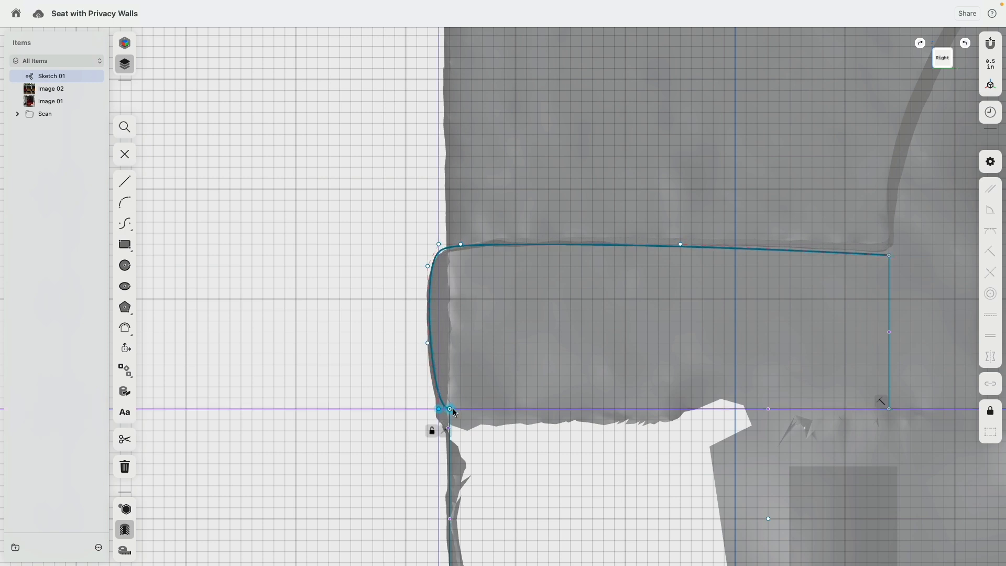
pyautogui.click(381, 308)
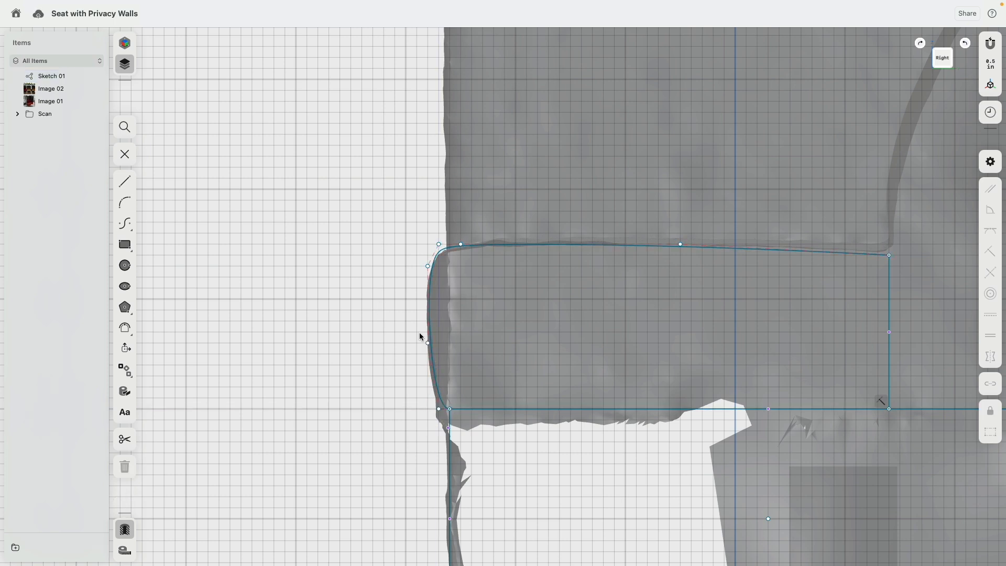
pyautogui.scroll(3, 438, 340)
pyautogui.click(428, 343)
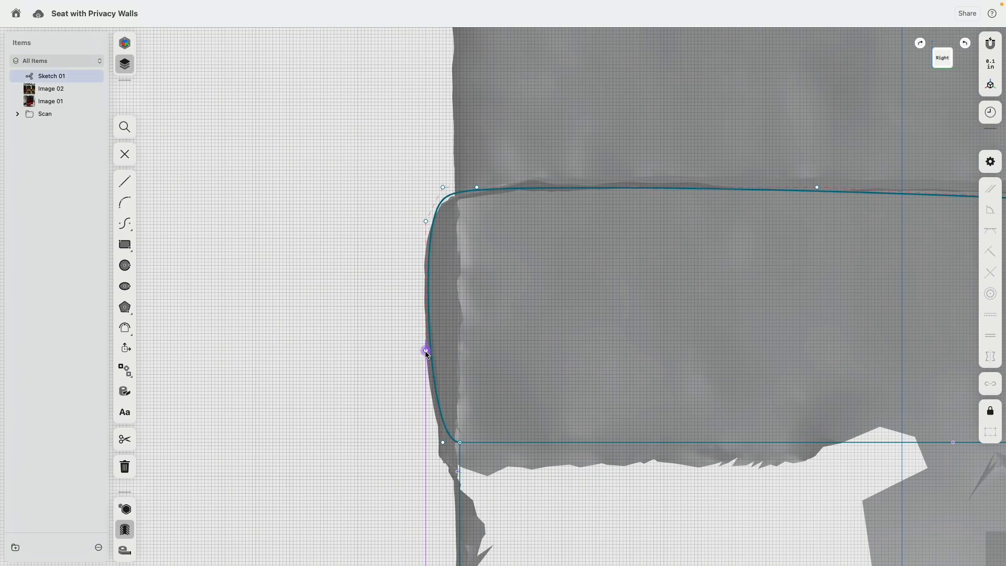
pyautogui.click(426, 351)
pyautogui.rightClick(396, 272)
pyautogui.click(391, 192)
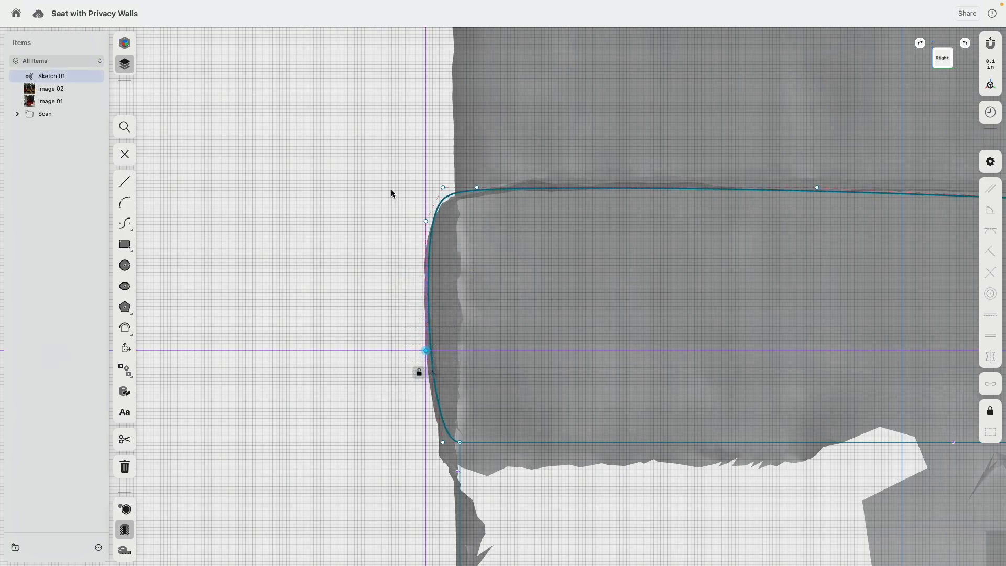
pyautogui.moveTo(391, 190); pyautogui.dragTo(363, 234, button='right')
pyautogui.click(462, 220)
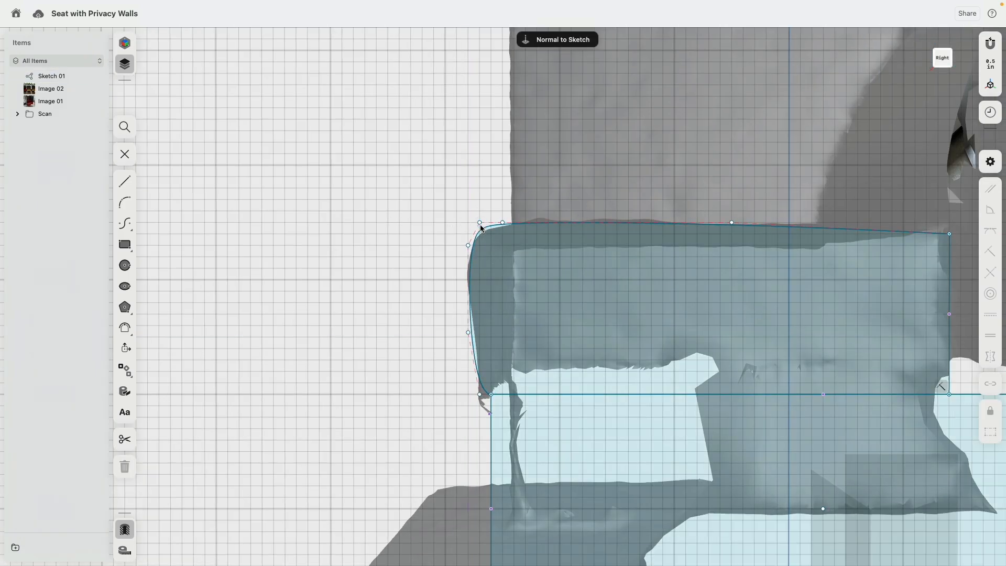
# Step: Reshape the cushion spline's upper front bend by moving its corner control points to match the scan's rounded corner
pyautogui.click(480, 223)
pyautogui.moveTo(479, 222)
pyautogui.mouseDown()
pyautogui.moveTo(464, 252)
pyautogui.moveTo(471, 240)
pyautogui.mouseUp()
pyautogui.click(443, 247)
pyautogui.click(467, 246)
pyautogui.click(502, 222)
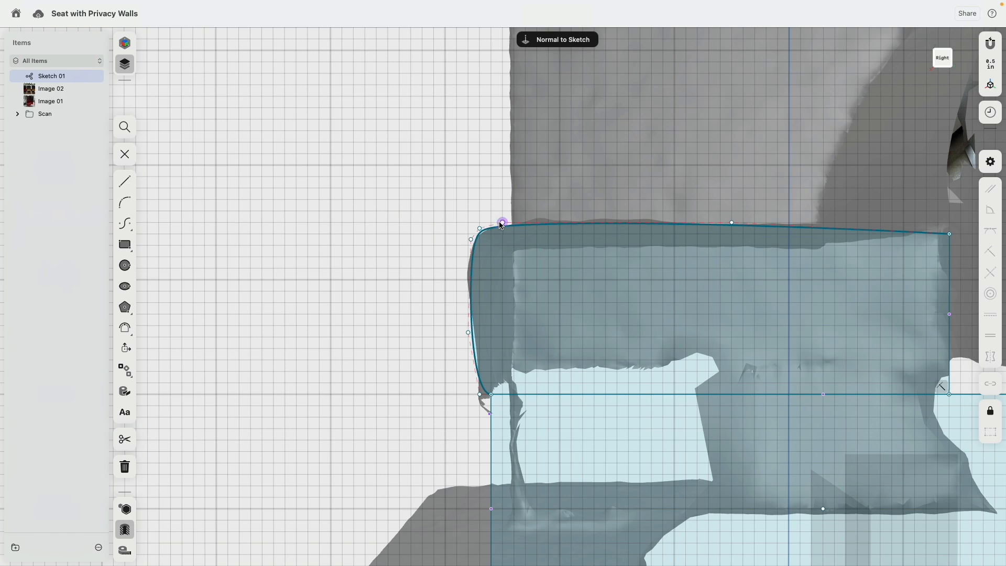
pyautogui.click(422, 247)
pyautogui.moveTo(470, 238); pyautogui.dragTo(468, 257)
pyautogui.click(409, 292)
# Step: Shift the control point along the cushion spline's top edge slightly forward
pyautogui.scroll(-2, 409, 287)
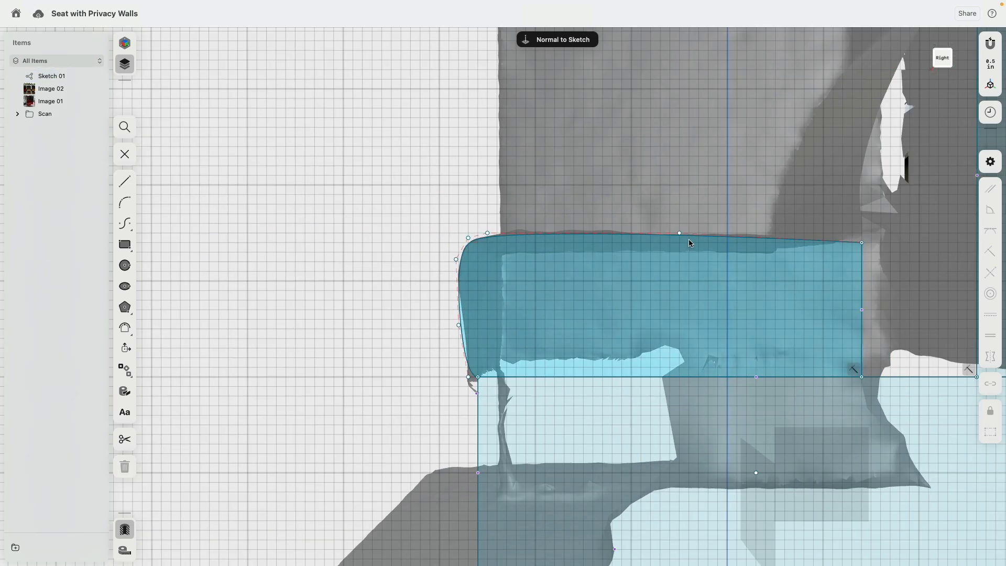
pyautogui.moveTo(681, 236)
pyautogui.mouseDown()
pyautogui.moveTo(640, 229)
pyautogui.moveTo(662, 235)
pyautogui.mouseUp()
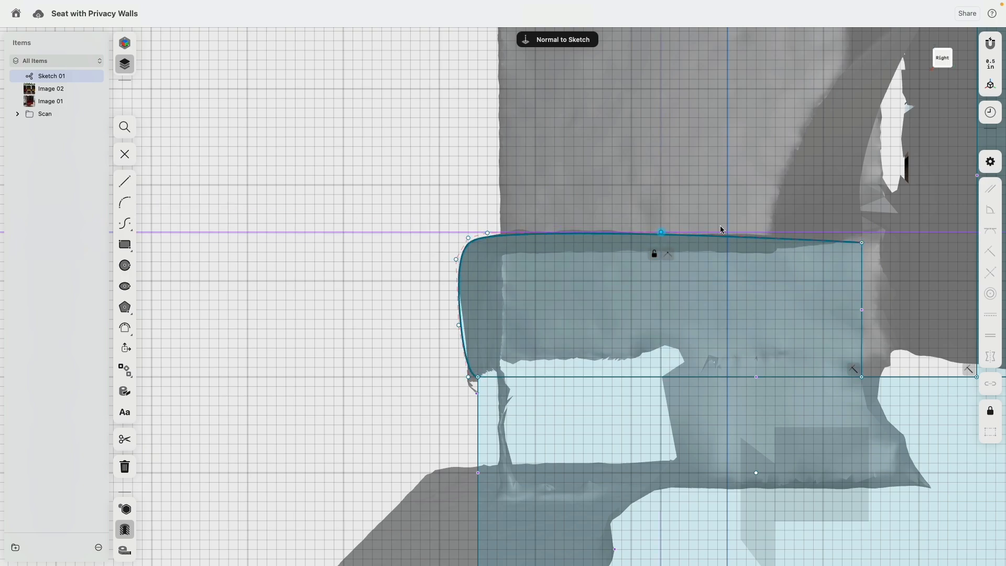
pyautogui.click(339, 362)
# Step: In the right view, draw a control point spline from the cushion's upper rear corner up to the backrest's bend point, following the scan's curve
pyautogui.scroll(-3, 339, 361)
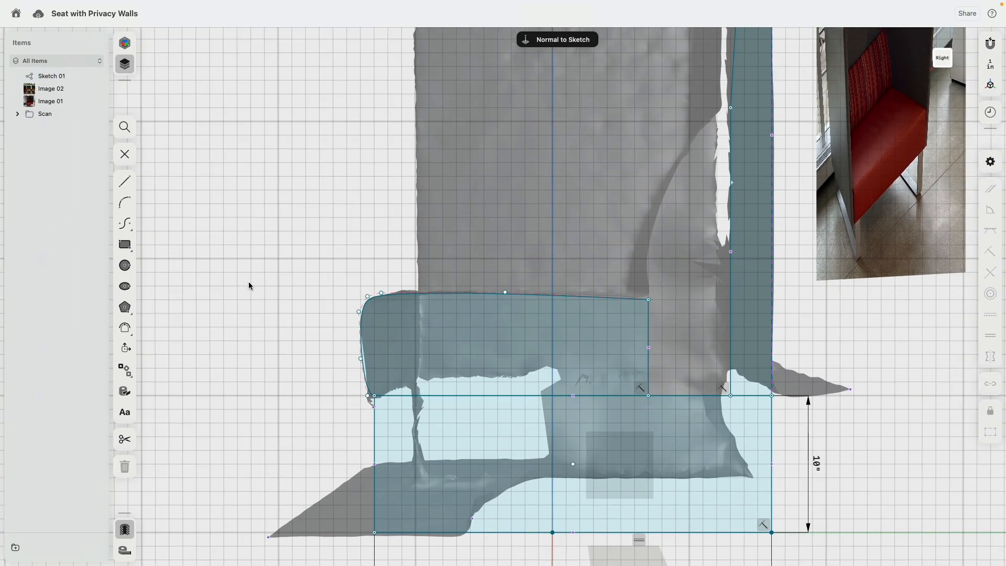
pyautogui.scroll(-3, 290, 267)
pyautogui.moveTo(290, 267)
pyautogui.mouseDown(button='right')
pyautogui.moveTo(279, 272)
pyautogui.moveTo(294, 262)
pyautogui.moveTo(376, 279)
pyautogui.mouseUp(button='right')
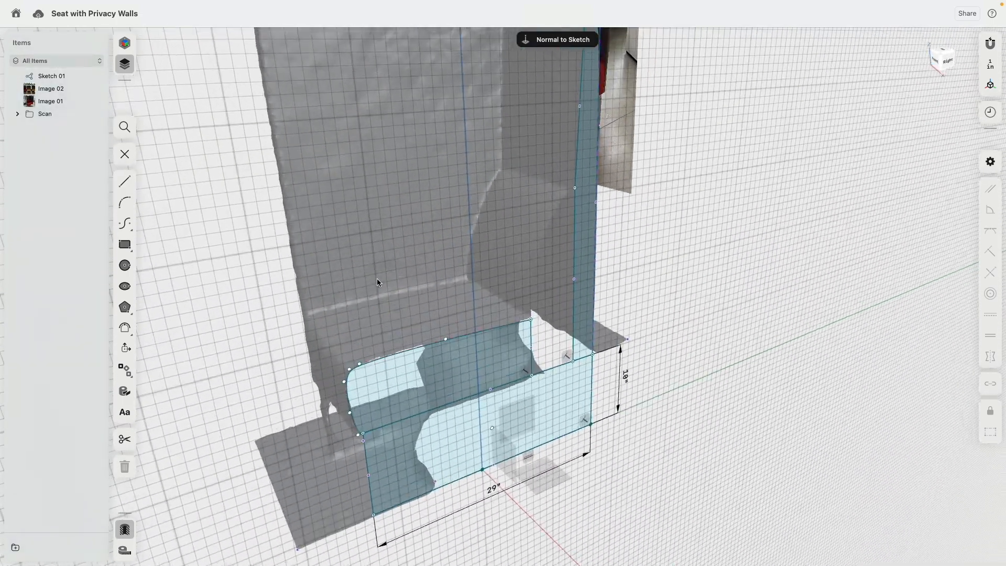
pyautogui.click(949, 64)
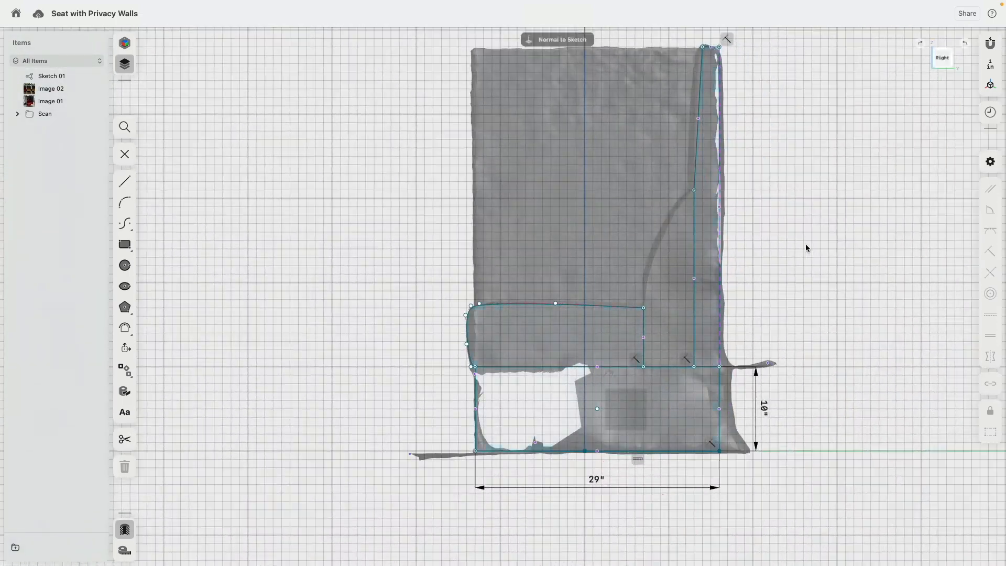
pyautogui.scroll(3, 792, 248)
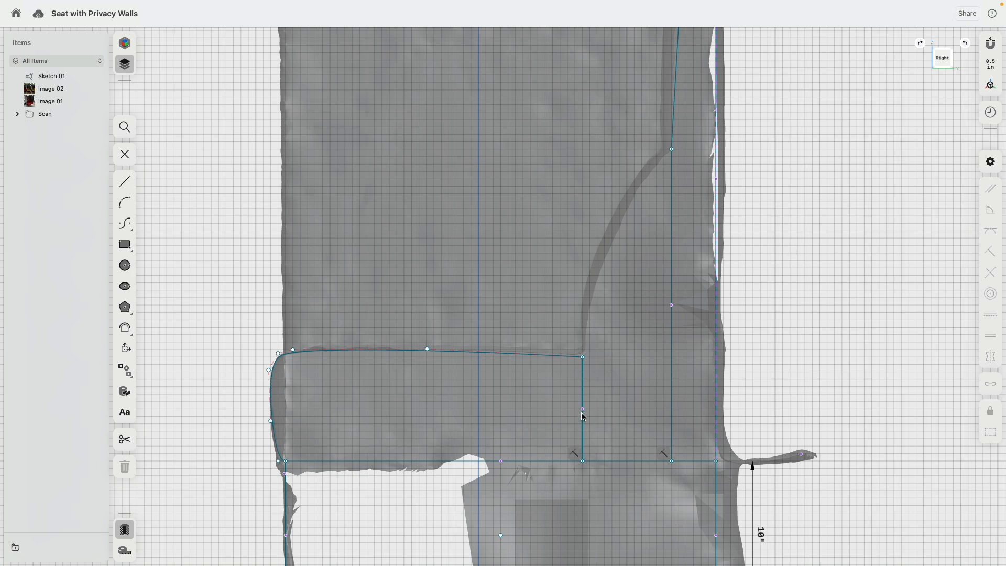
pyautogui.scroll(-2, 631, 303)
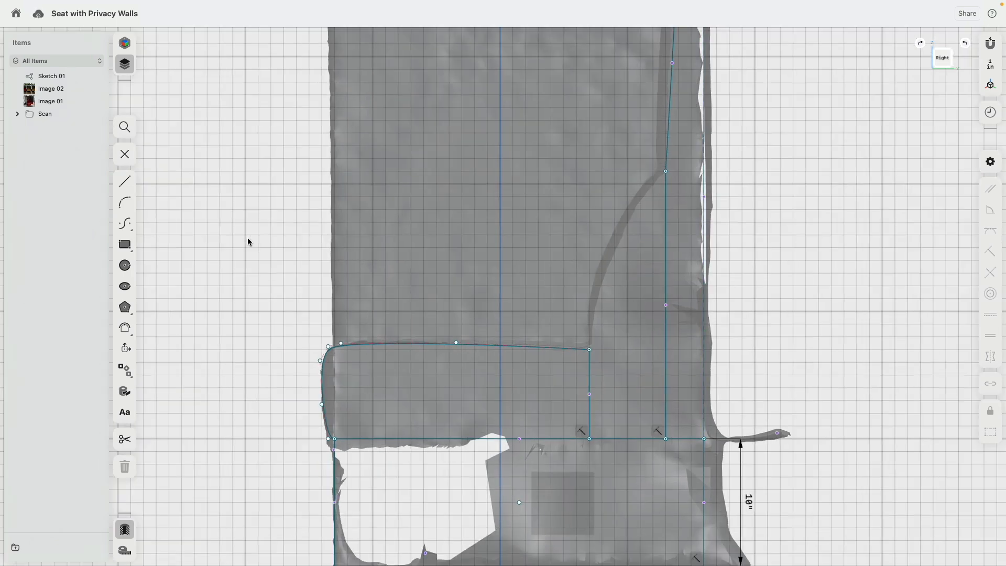
pyautogui.click(125, 223)
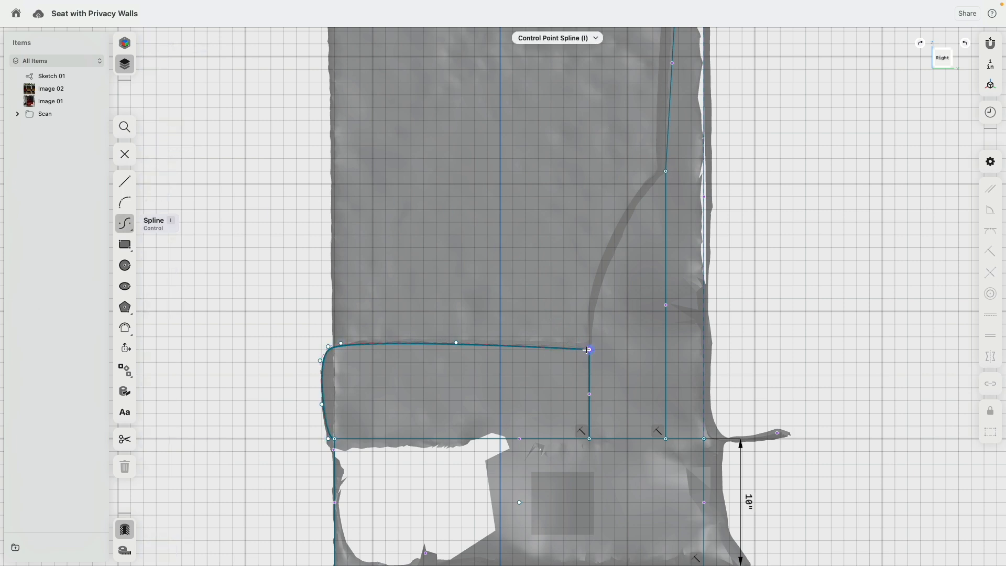
pyautogui.click(590, 349)
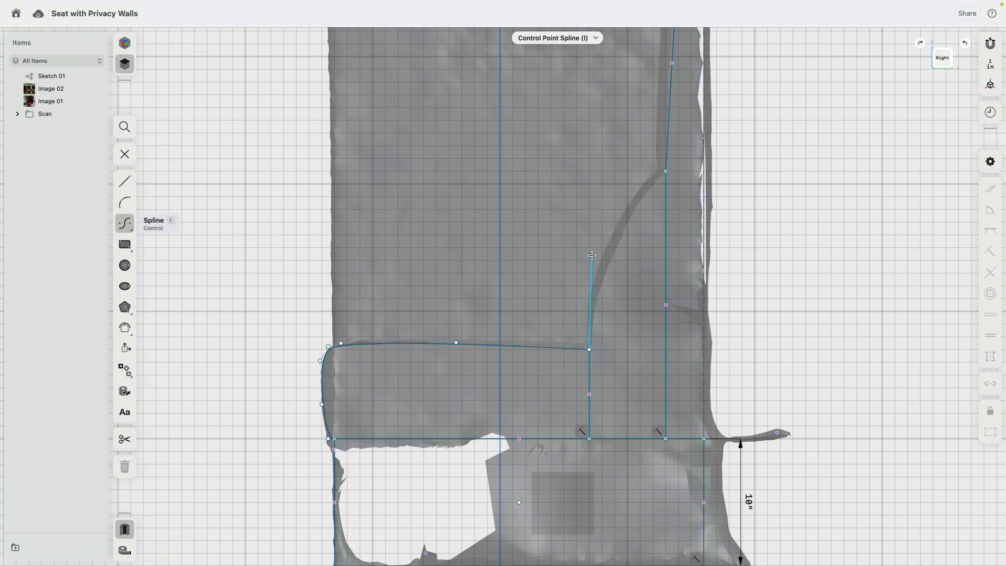
pyautogui.click(589, 222)
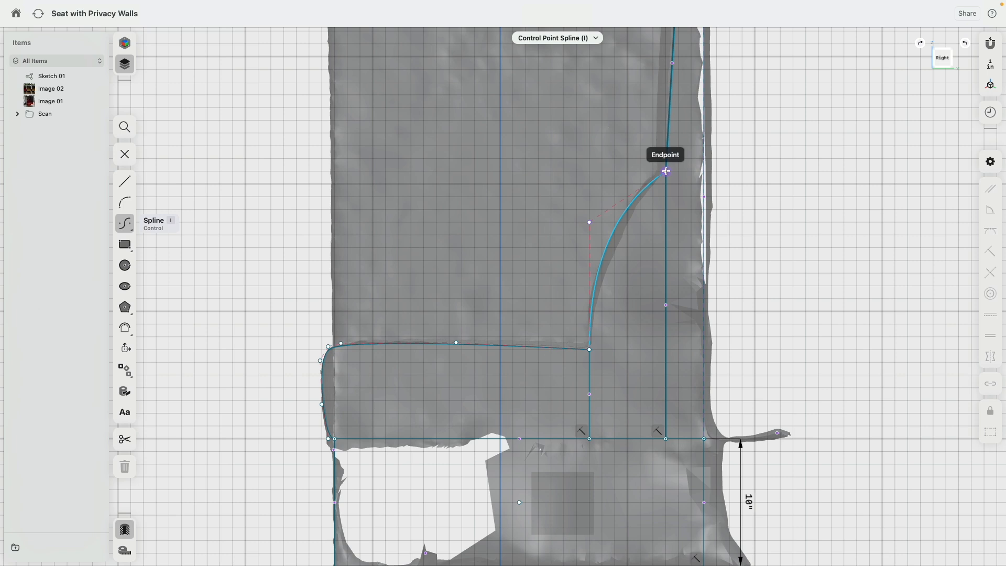
pyautogui.click(666, 171)
pyautogui.press('Escape')
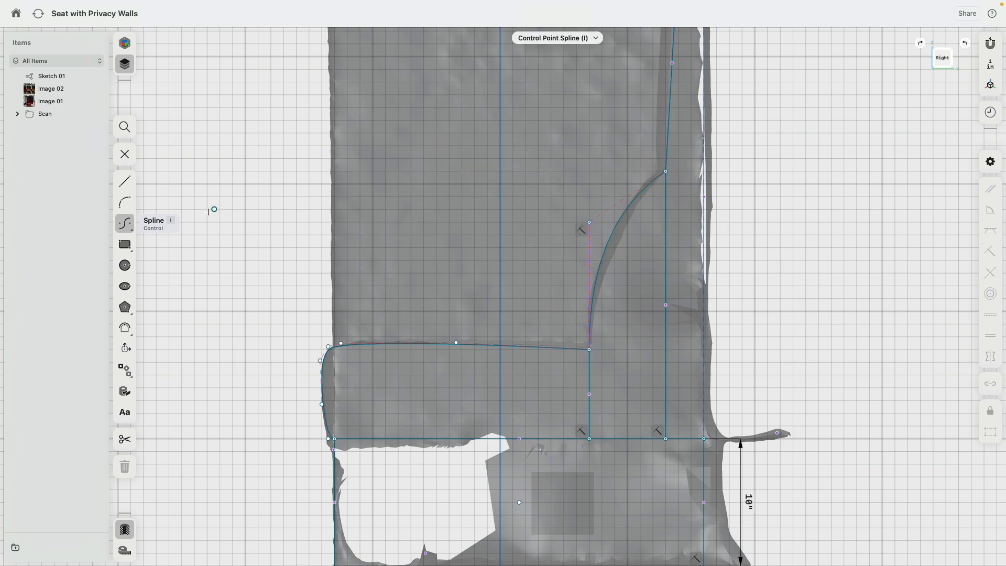
pyautogui.press('Escape')
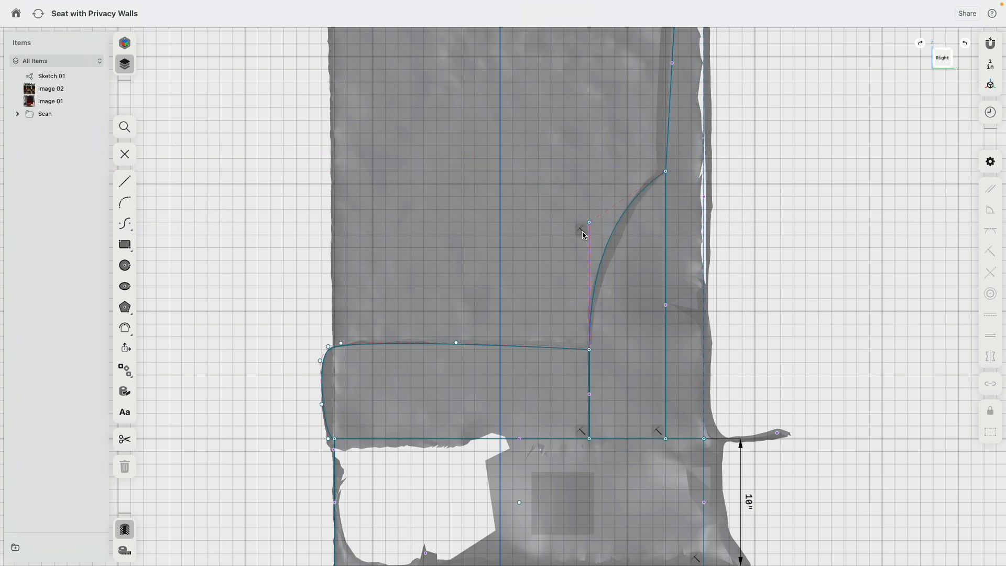
# Step: Delete the coincident constraint on the backrest spline's middle control point and move that point forward off the 7" line's axis
pyautogui.click(582, 229)
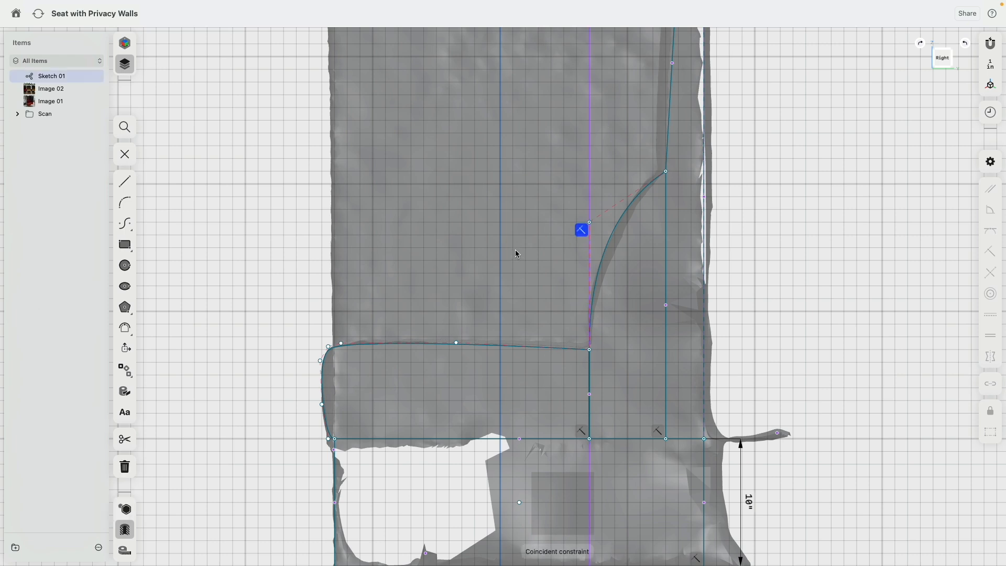
pyautogui.press('Delete')
pyautogui.moveTo(590, 224)
pyautogui.mouseDown()
pyautogui.moveTo(413, 222)
pyautogui.moveTo(652, 228)
pyautogui.moveTo(545, 213)
pyautogui.moveTo(409, 253)
pyautogui.moveTo(639, 233)
pyautogui.moveTo(460, 245)
pyautogui.moveTo(549, 196)
pyautogui.mouseUp()
pyautogui.moveTo(581, 216); pyautogui.dragTo(559, 226)
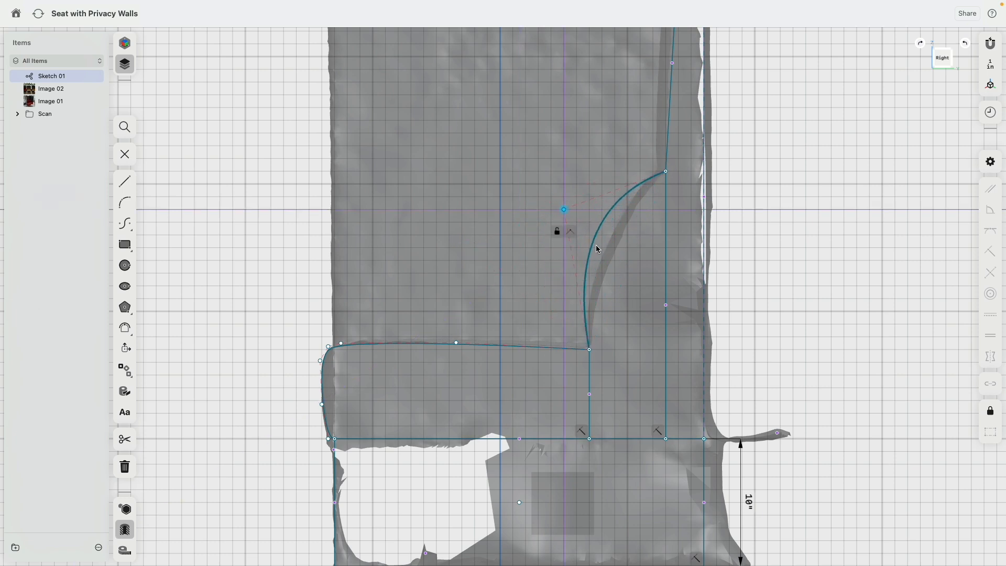
# Step: Make the backrest spline tangent to the cushion's 7" rear line, and move the line's lower endpoint forward to stand it upright
pyautogui.click(590, 367)
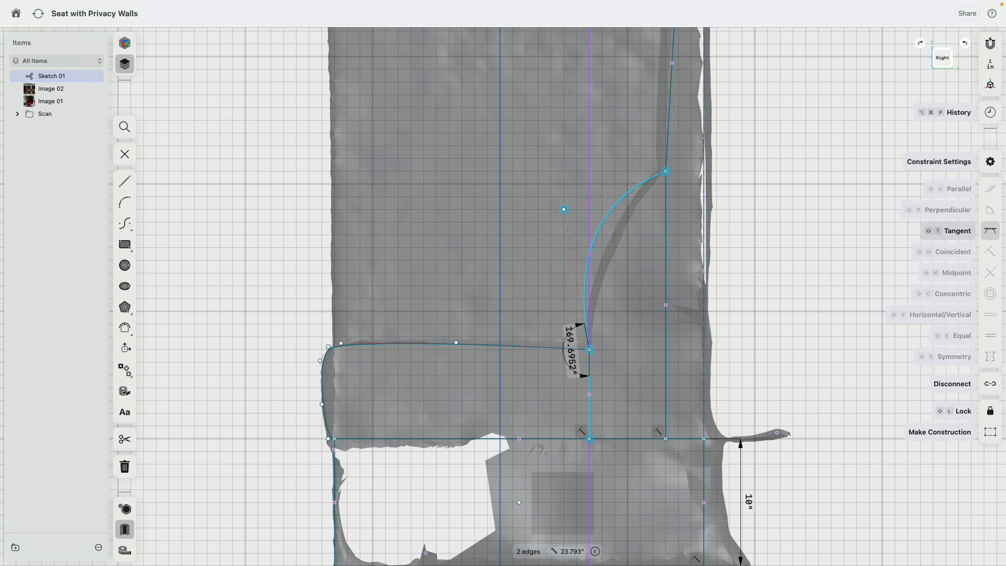
pyautogui.click(990, 231)
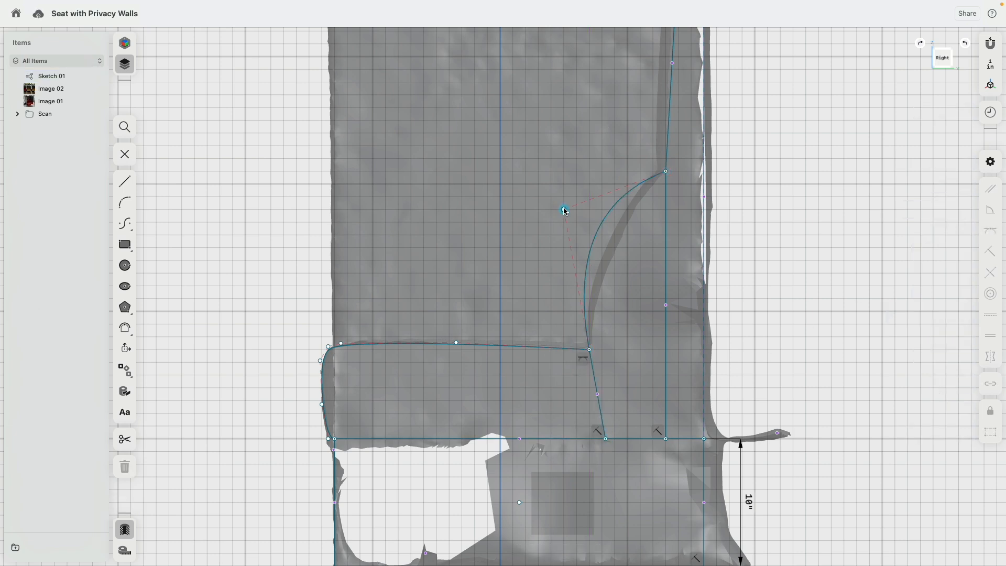
pyautogui.click(598, 394)
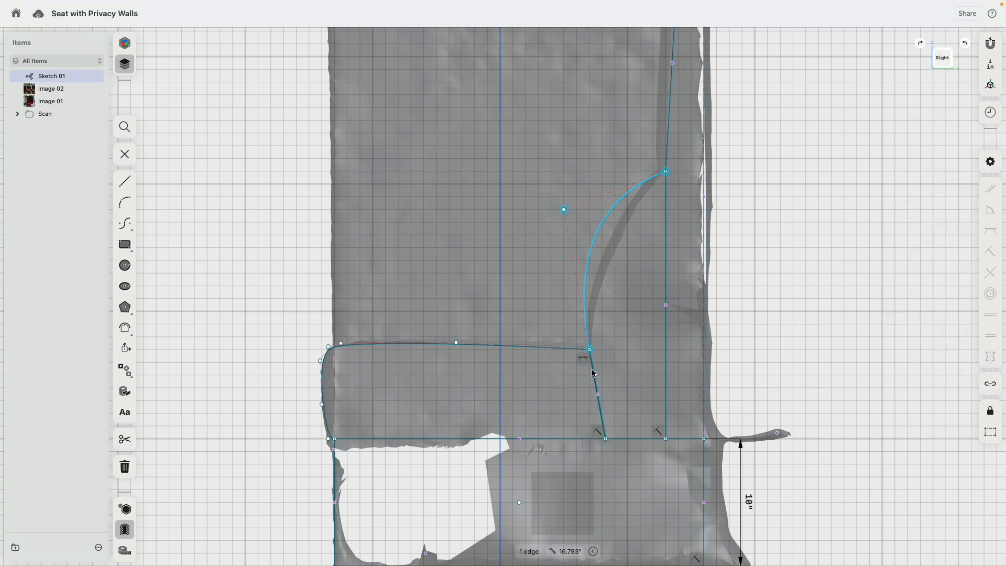
pyautogui.click(728, 367)
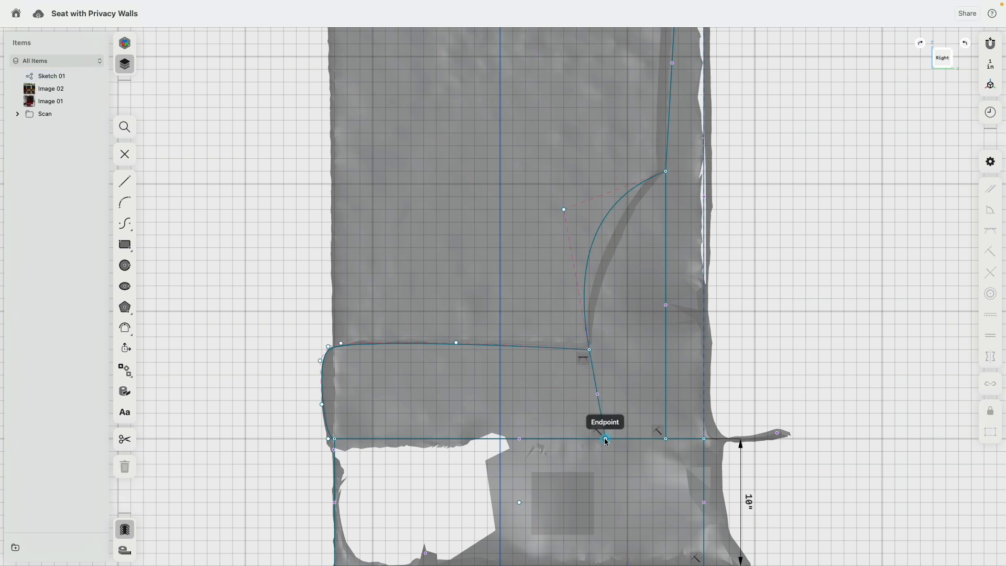
pyautogui.moveTo(606, 439)
pyautogui.mouseDown()
pyautogui.moveTo(589, 438)
pyautogui.moveTo(617, 439)
pyautogui.moveTo(558, 440)
pyautogui.moveTo(590, 436)
pyautogui.mouseUp()
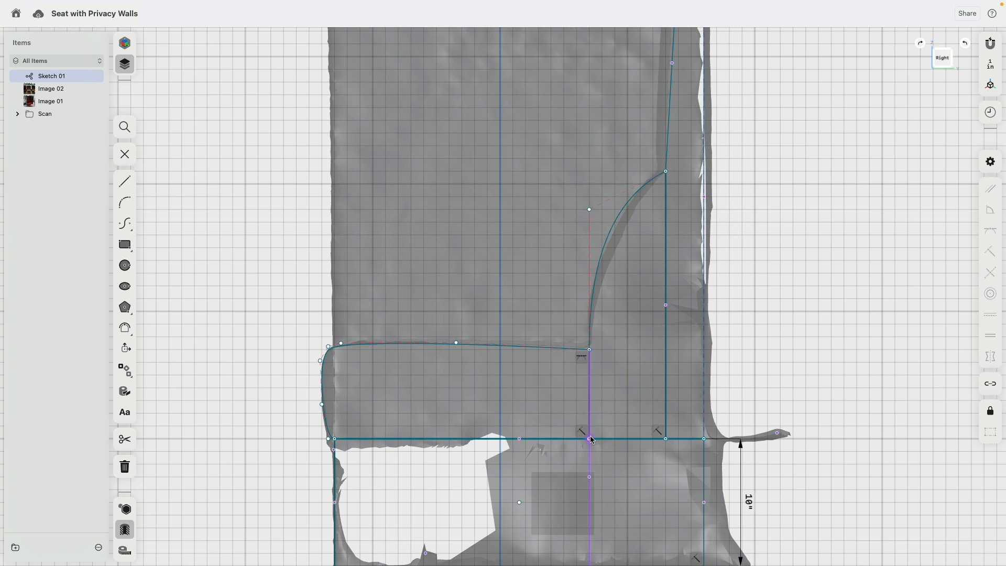
# Step: Apply horizontal/vertical constraints to the cushion's 7" rear line, the backrest's 21" and 38" upright lines, and its short top line
pyautogui.click(589, 394)
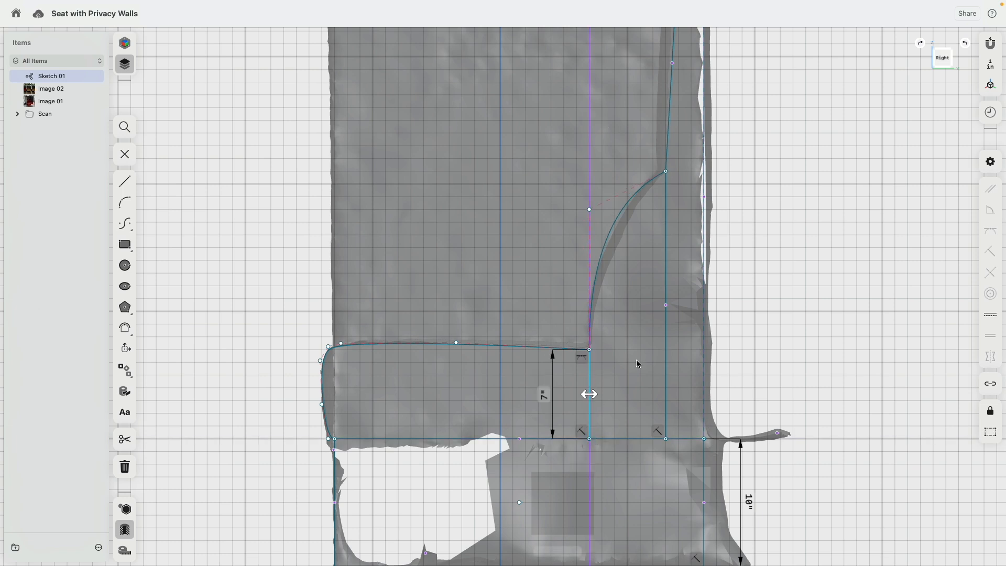
pyautogui.click(991, 315)
pyautogui.click(665, 305)
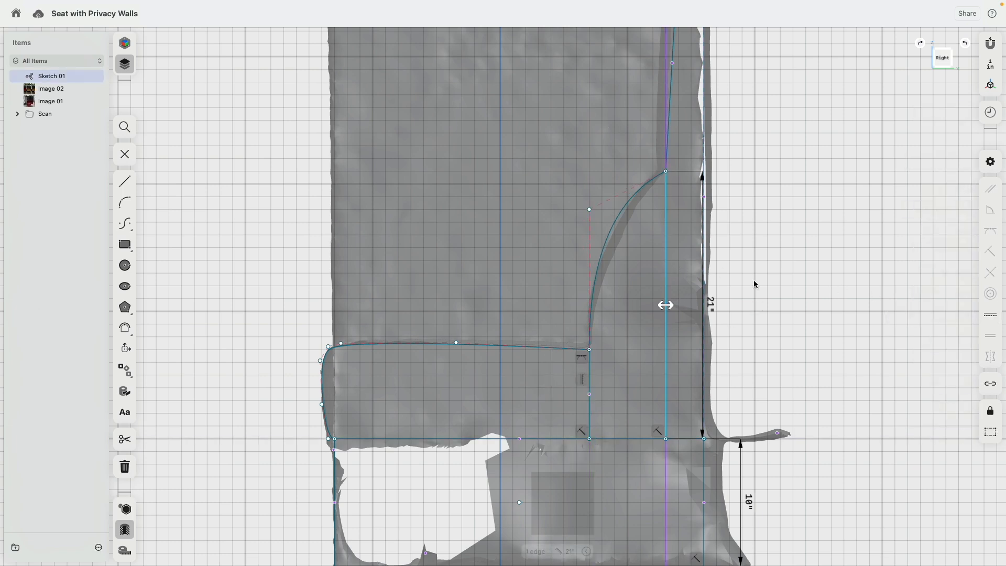
pyautogui.click(990, 315)
pyautogui.click(705, 247)
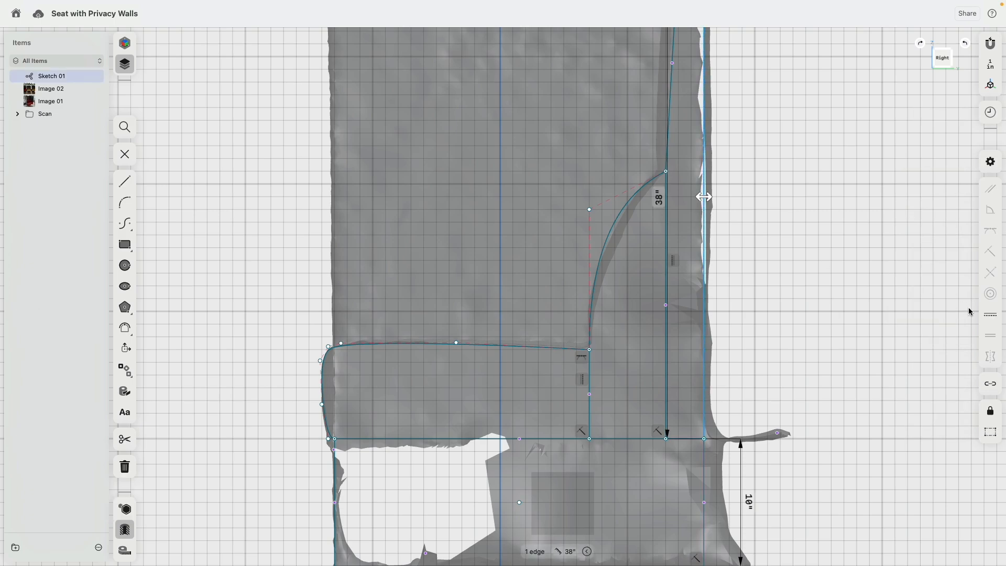
pyautogui.click(971, 313)
pyautogui.scroll(5, 803, 316)
pyautogui.scroll(3, 684, 208)
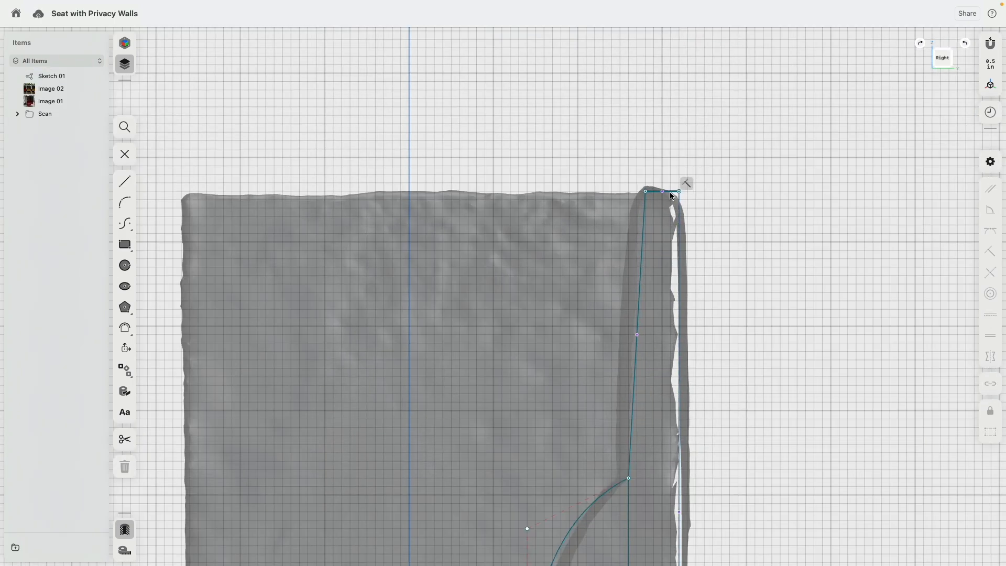
pyautogui.click(670, 192)
pyautogui.click(988, 315)
# Step: Fix the distance between the cushion's rear line and the backrest's front upright line at 6"
pyautogui.scroll(-5, 791, 332)
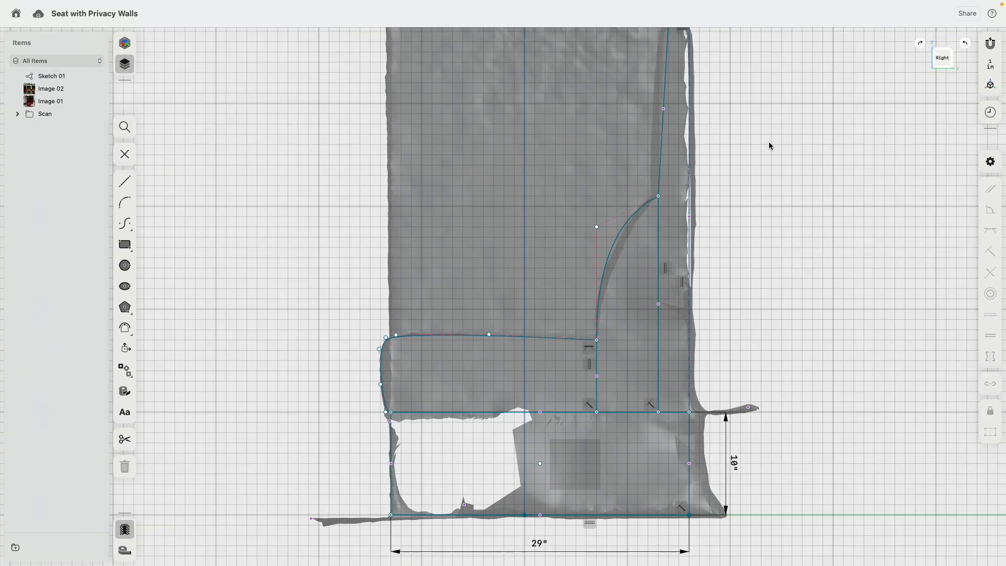
pyautogui.scroll(-2, 770, 146)
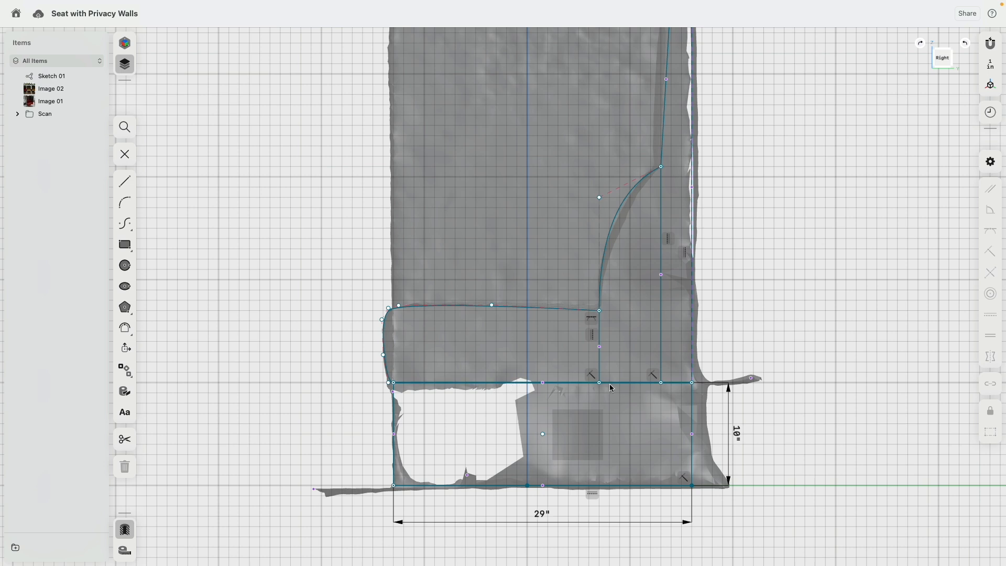
pyautogui.click(600, 359)
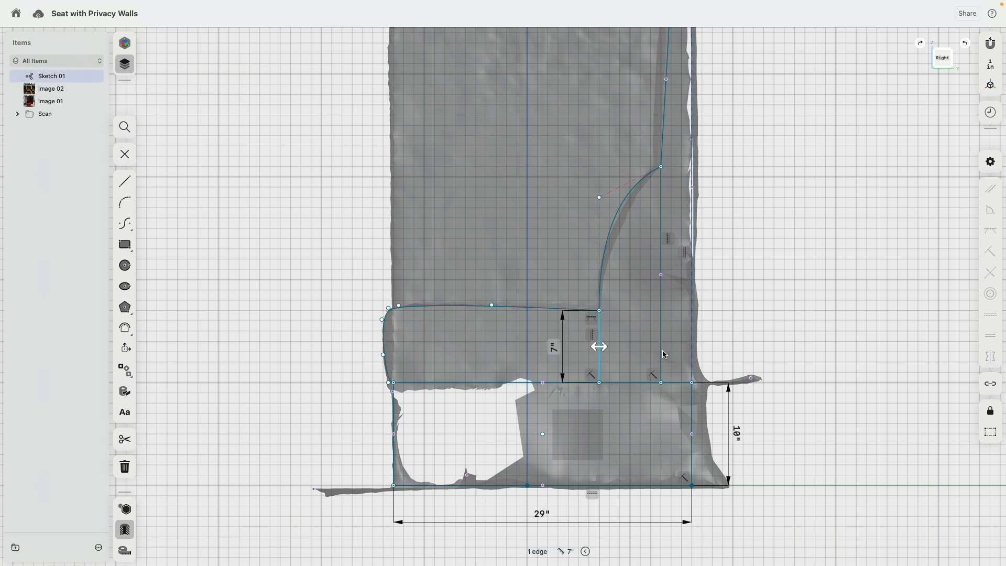
pyautogui.click(661, 350)
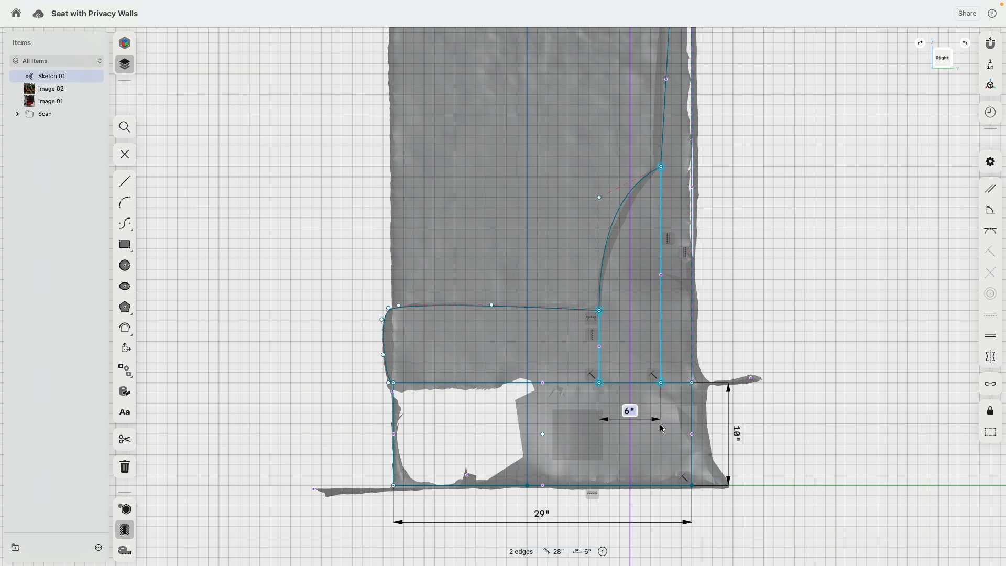
pyautogui.press('Return')
pyautogui.click(661, 342)
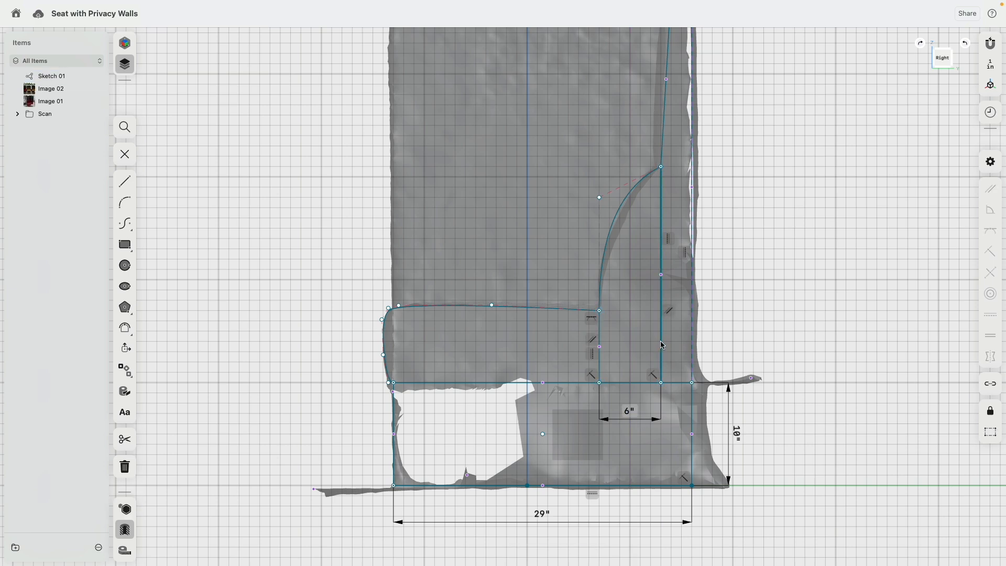
# Step: Fix the distance between the backrest's two upright lines at 3" and the rear line's length at 38", placing that dimension behind the seat
pyautogui.click(692, 352)
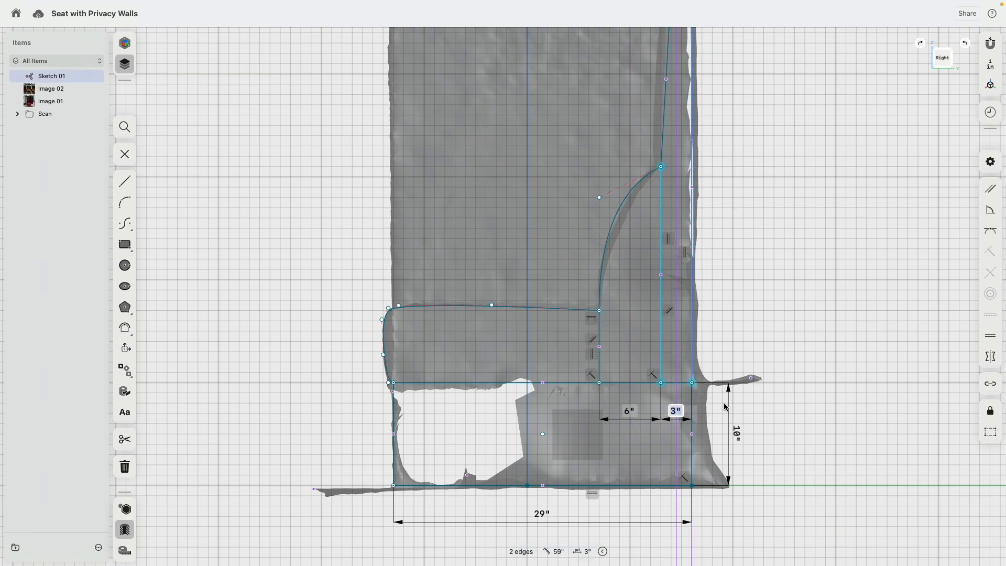
pyautogui.press('Return')
pyautogui.moveTo(732, 137)
pyautogui.mouseDown(button='middle')
pyautogui.moveTo(711, 351)
pyautogui.moveTo(697, 178)
pyautogui.moveTo(686, 196)
pyautogui.mouseUp(button='middle')
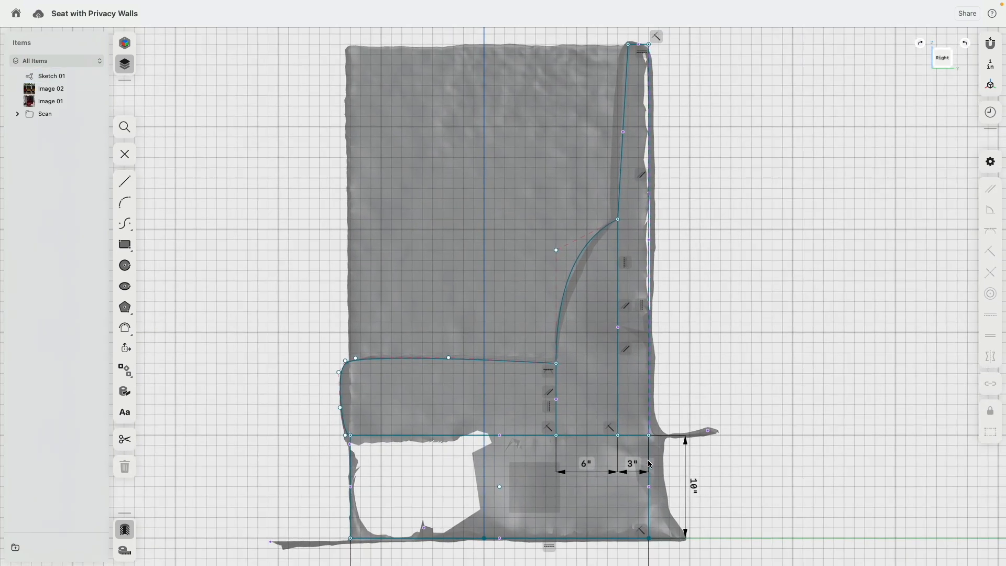
pyautogui.click(649, 240)
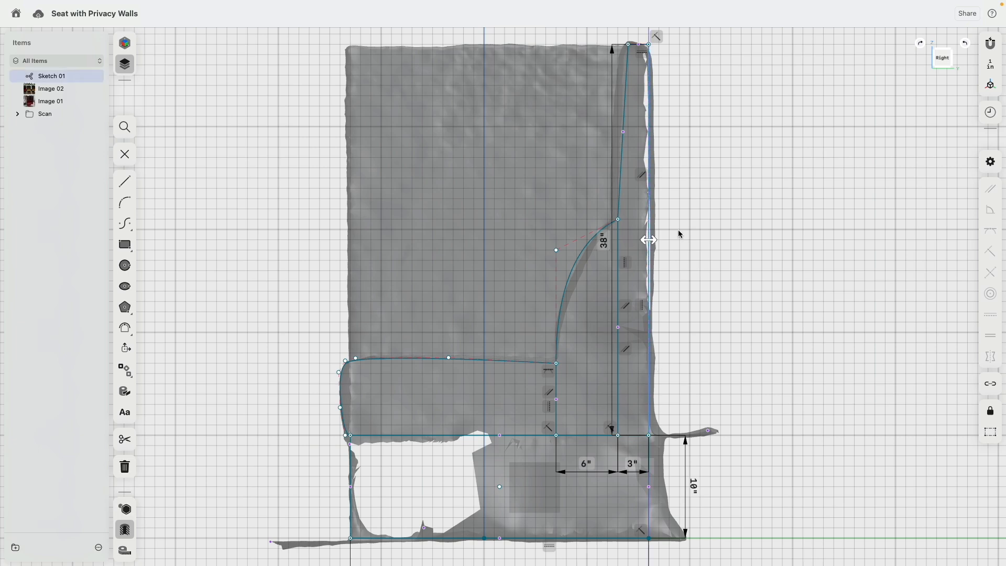
pyautogui.moveTo(605, 248); pyautogui.dragTo(735, 236)
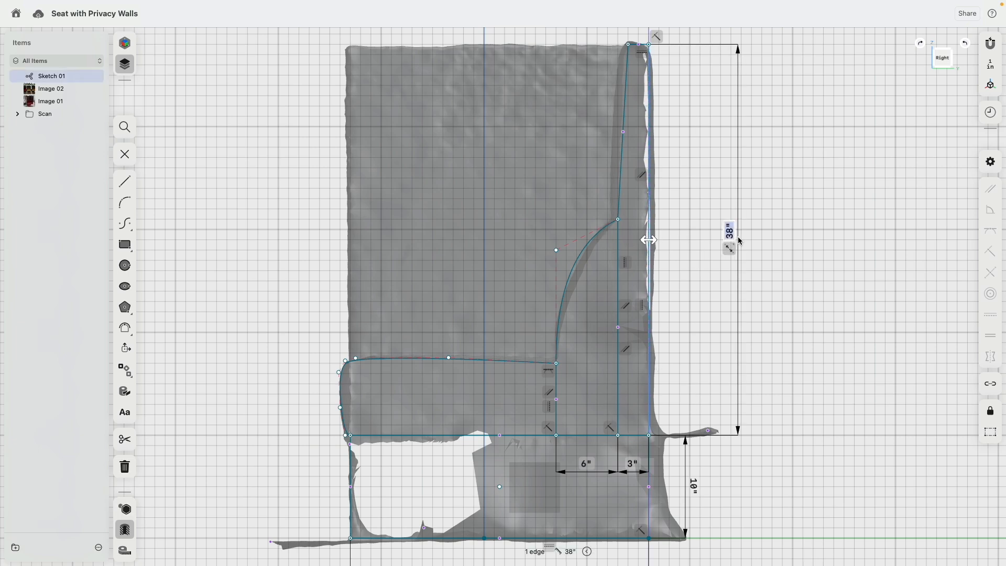
pyautogui.click(750, 253)
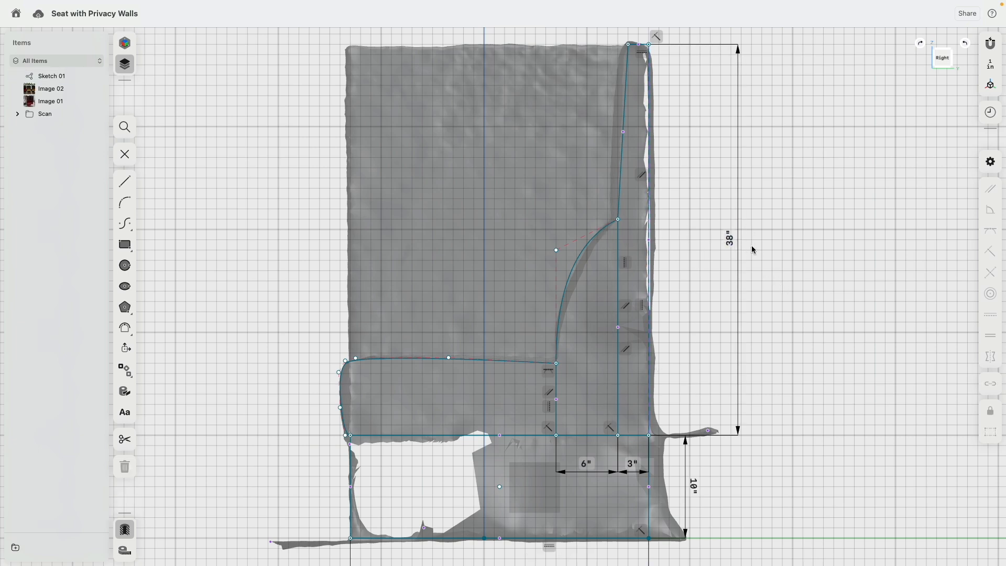
pyautogui.scroll(-4, 751, 246)
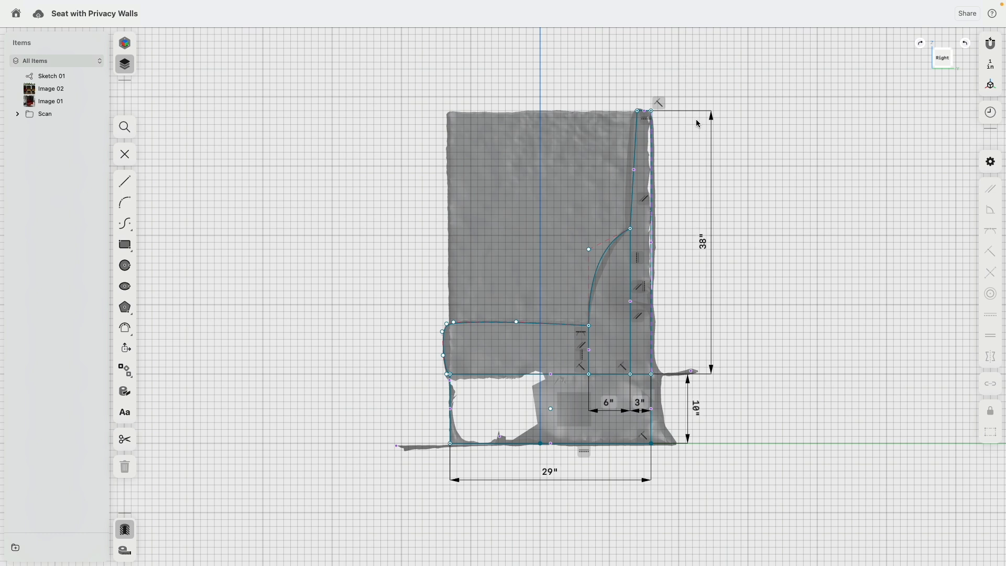
# Step: Fix the length of the cushion's vertical rear line at 7"
pyautogui.moveTo(587, 325)
pyautogui.mouseDown()
pyautogui.moveTo(609, 326)
pyautogui.moveTo(589, 344)
pyautogui.moveTo(666, 288)
pyautogui.moveTo(590, 327)
pyautogui.mouseUp()
pyautogui.click(588, 341)
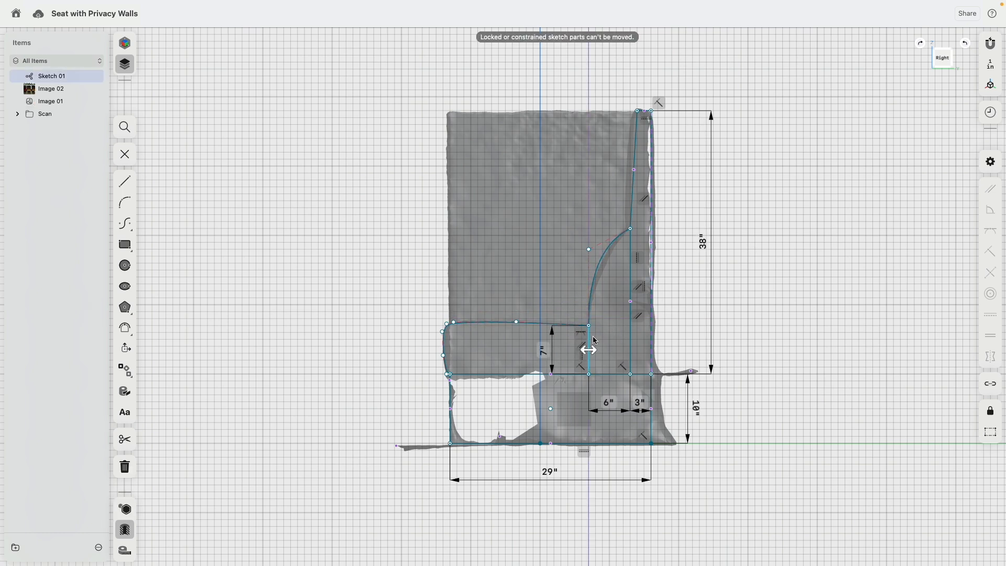
pyautogui.press('super+z')
pyautogui.rightClick(543, 355)
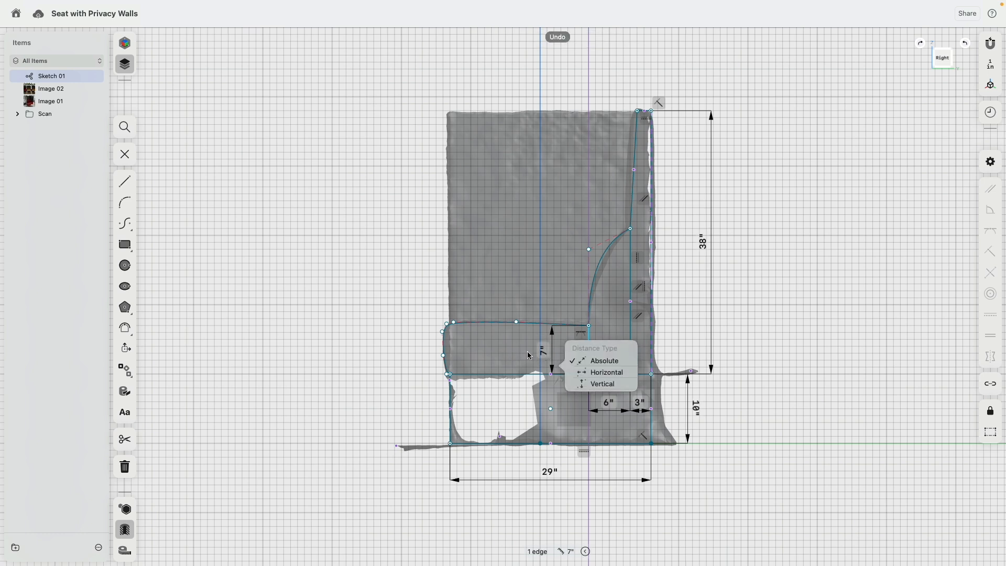
pyautogui.click(543, 355)
pyautogui.click(671, 331)
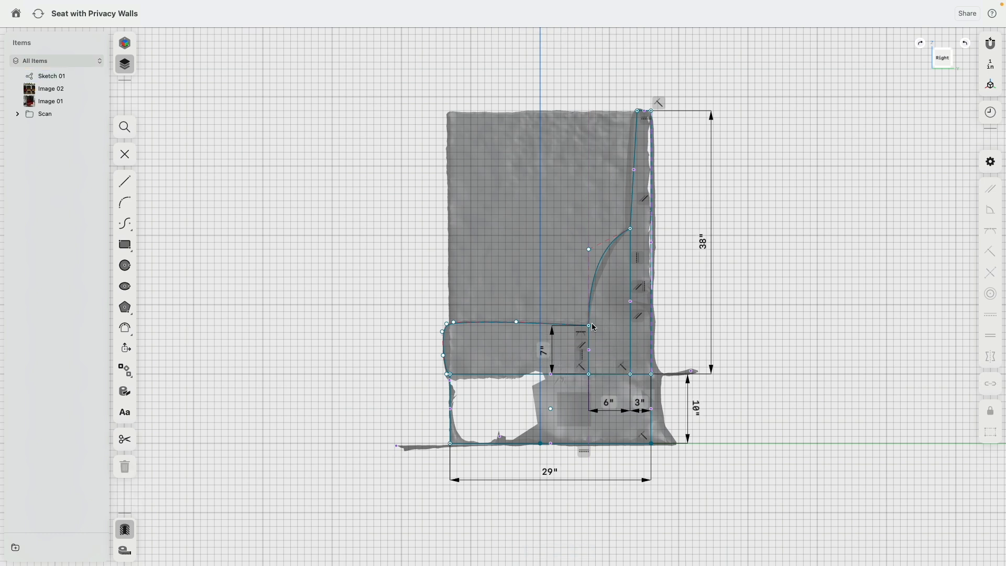
# Step: Try to move the cushion's upper rear corner and raise its top spline's control point, undoing the change
pyautogui.moveTo(589, 325); pyautogui.dragTo(600, 326)
pyautogui.click(353, 423)
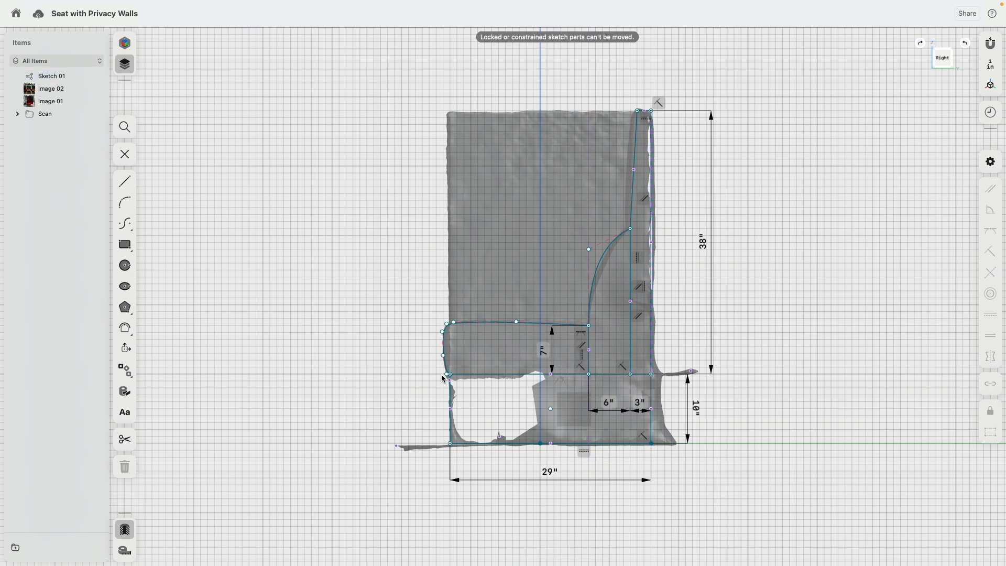
pyautogui.click(517, 323)
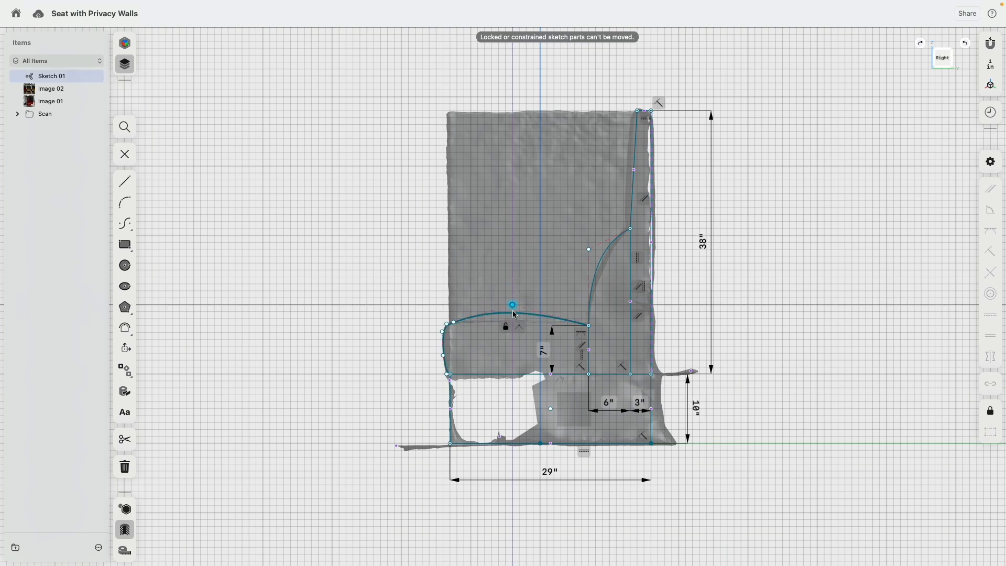
pyautogui.press('super+z')
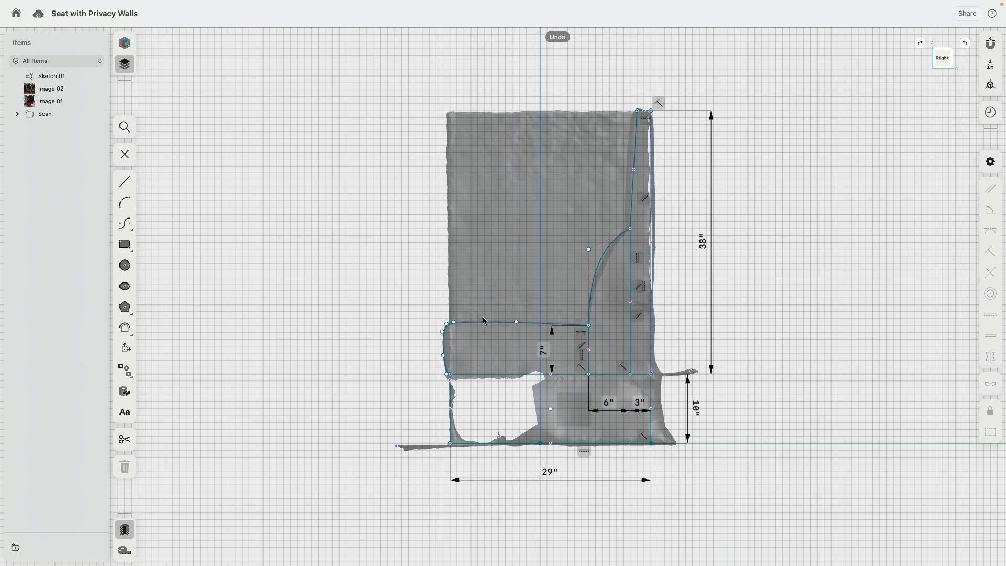
# Step: Lower the backrest spline's middle control point so the curve follows the scan, and exit the sketch
pyautogui.scroll(5, 602, 246)
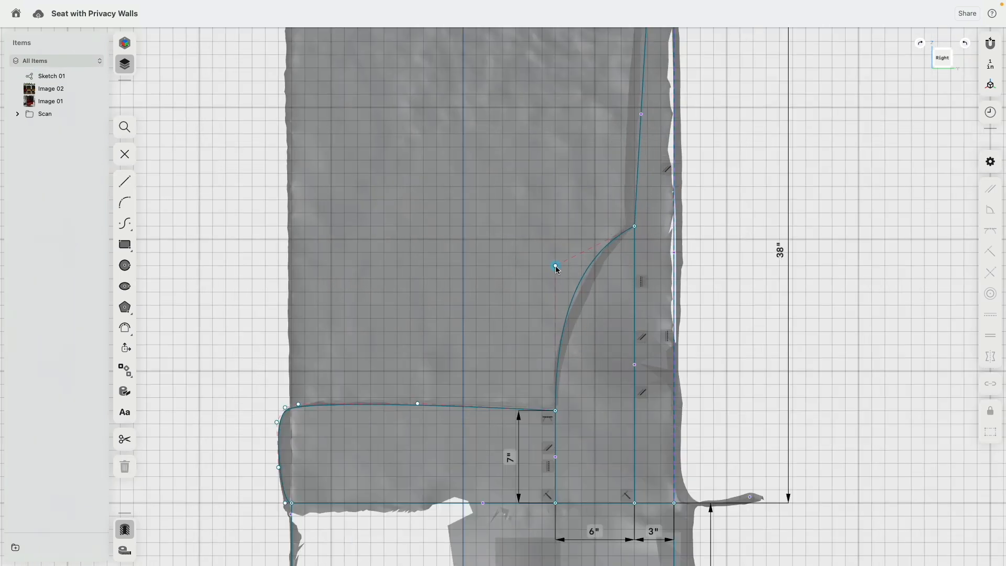
pyautogui.moveTo(555, 266); pyautogui.dragTo(551, 304)
pyautogui.click(844, 158)
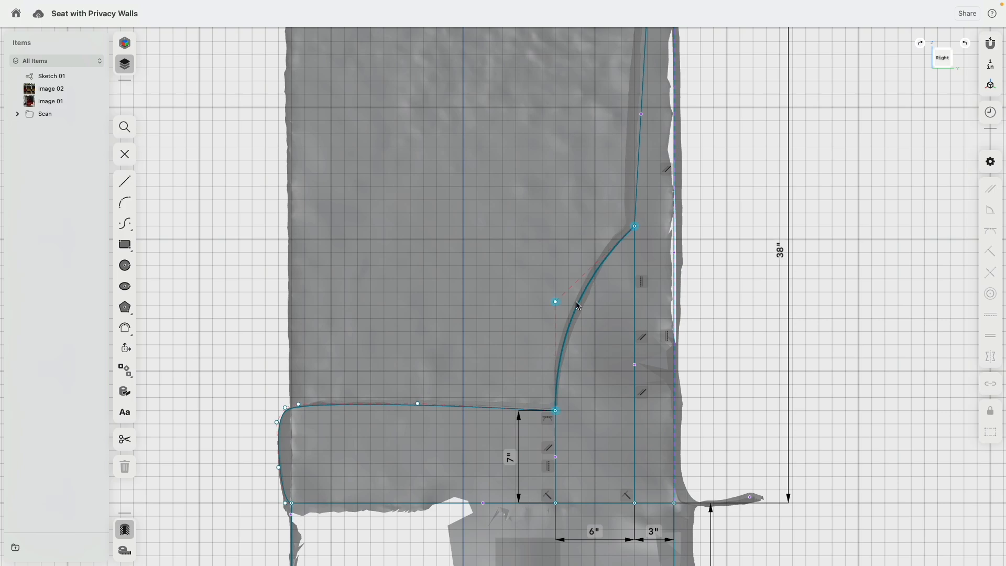
pyautogui.scroll(-8, 403, 199)
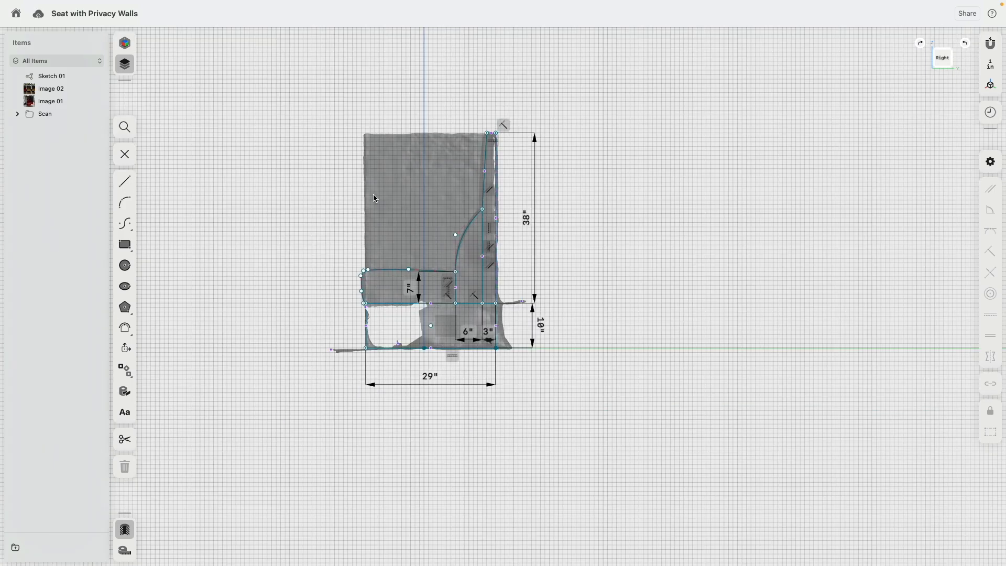
pyautogui.click(125, 154)
# Step: Extrude the seat cushion profile 16" across the seat to the scan's opposite privacy wall
pyautogui.moveTo(312, 166)
pyautogui.mouseDown(button='right')
pyautogui.moveTo(552, 182)
pyautogui.moveTo(605, 196)
pyautogui.moveTo(645, 223)
pyautogui.moveTo(635, 212)
pyautogui.mouseUp(button='right')
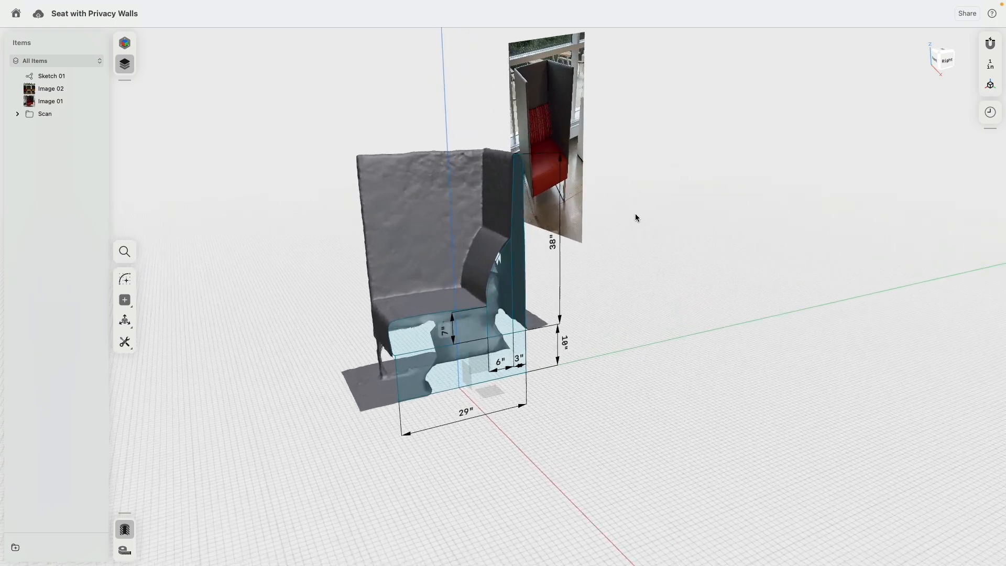
pyautogui.scroll(10, 451, 388)
pyautogui.click(449, 400)
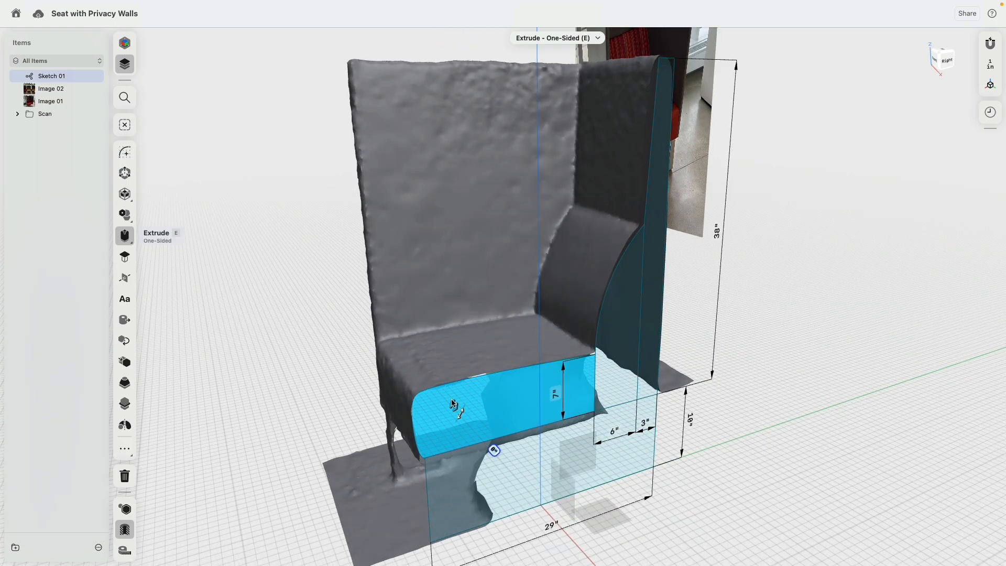
pyautogui.moveTo(345, 350); pyautogui.dragTo(356, 353, button='right')
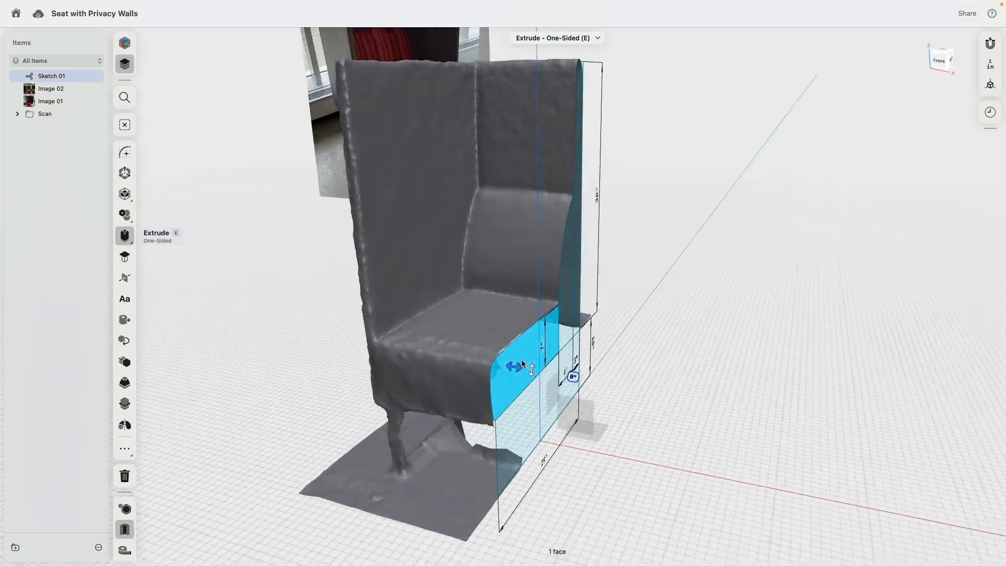
pyautogui.moveTo(517, 369); pyautogui.dragTo(387, 373)
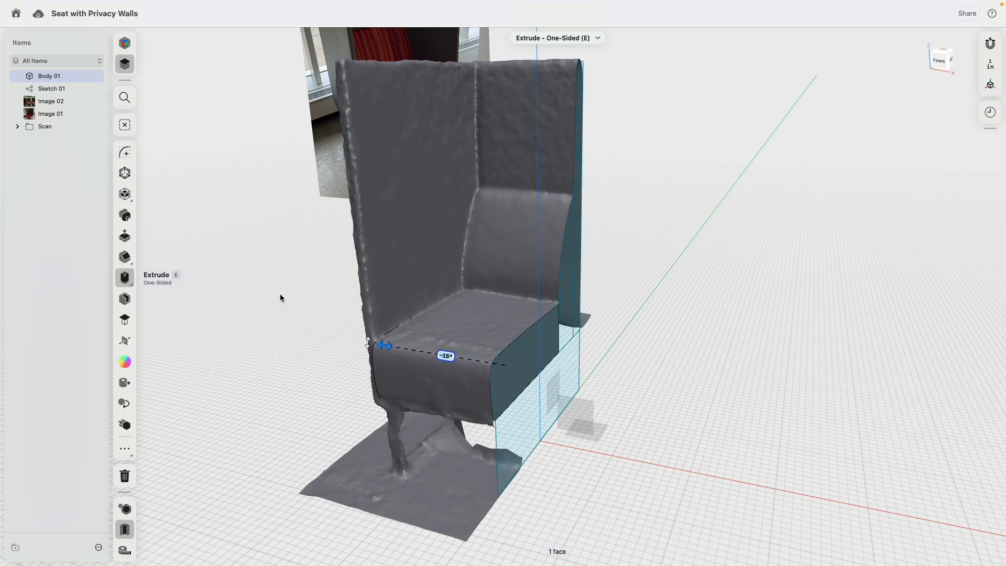
pyautogui.click(263, 287)
# Step: Hide the scan and extrude the curved backrest cushion and the upright rear panel profiles across the seat cushion's width
pyautogui.hscroll(5, 266, 282)
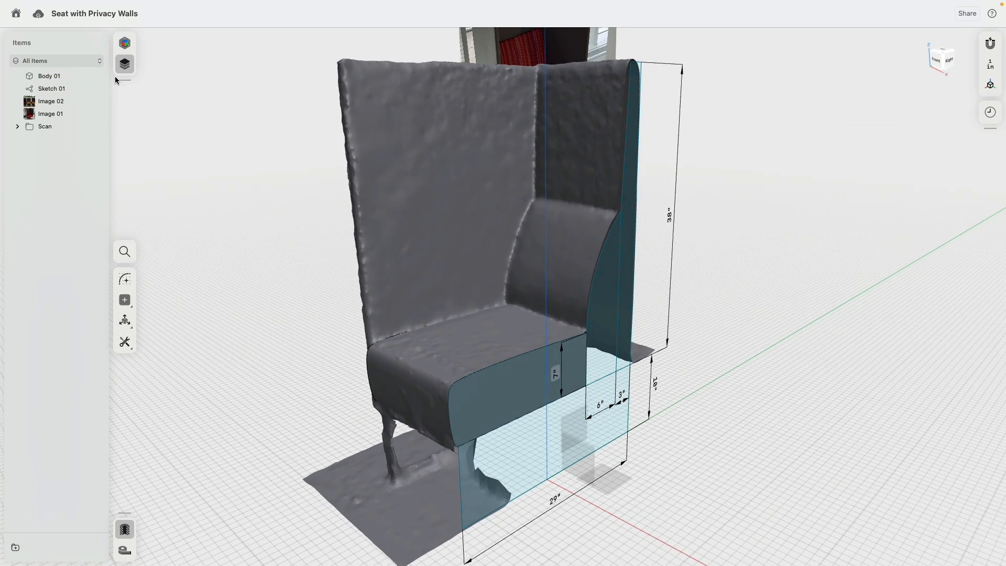
pyautogui.click(95, 126)
pyautogui.click(587, 307)
pyautogui.hscroll(-10, 530, 279)
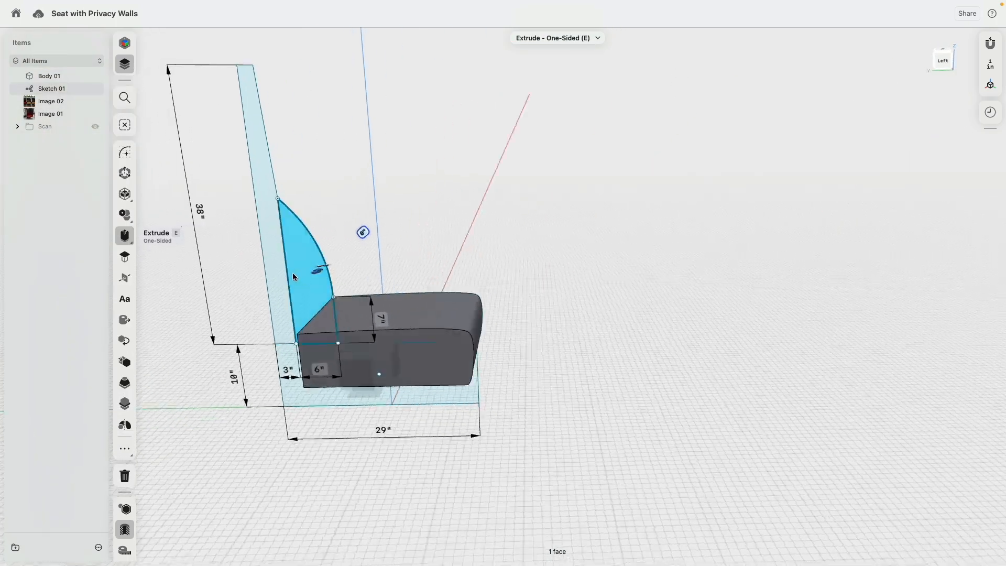
pyautogui.scroll(4, 323, 274)
pyautogui.moveTo(325, 275); pyautogui.dragTo(239, 229)
pyautogui.click(258, 198)
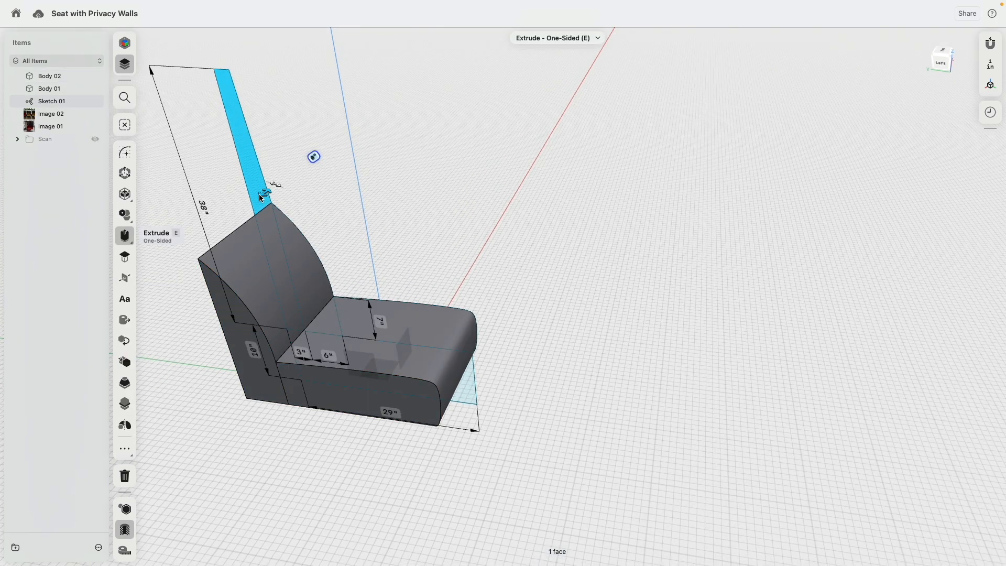
pyautogui.moveTo(284, 253); pyautogui.dragTo(227, 322)
# Step: Extrude the rectangular base profile 14.5" beneath the seat cushion
pyautogui.moveTo(584, 270); pyautogui.dragTo(454, 252, button='right')
pyautogui.click(548, 386)
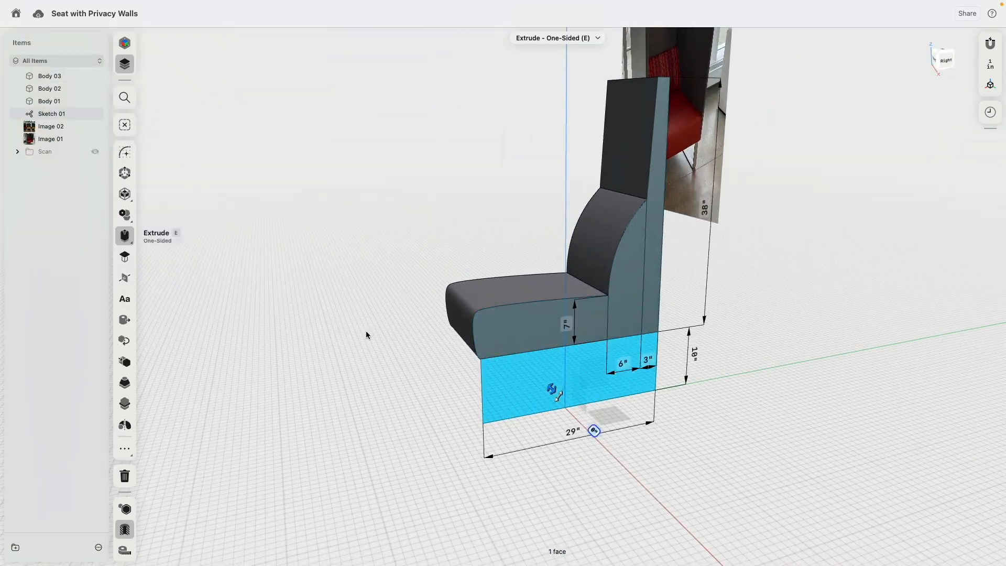
pyautogui.moveTo(367, 334); pyautogui.dragTo(470, 342, button='right')
pyautogui.moveTo(492, 314)
pyautogui.mouseDown()
pyautogui.moveTo(457, 321)
pyautogui.moveTo(421, 296)
pyautogui.moveTo(438, 316)
pyautogui.moveTo(428, 354)
pyautogui.mouseUp()
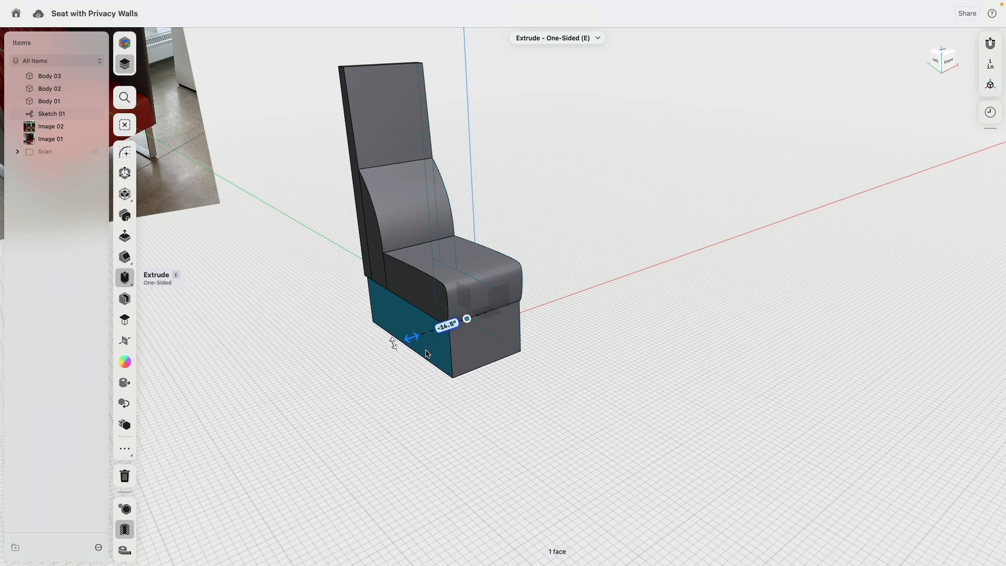
pyautogui.click(606, 312)
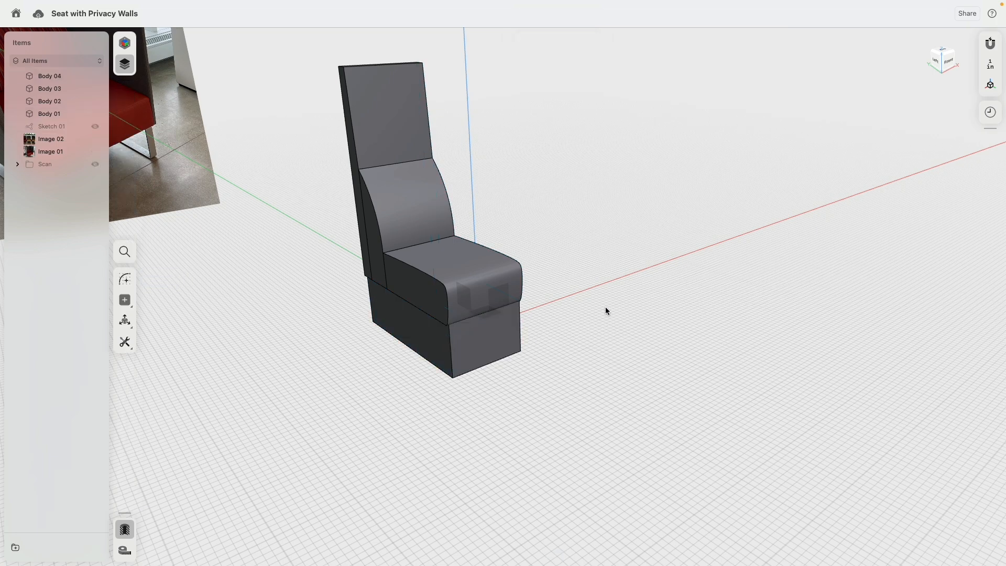
# Step: Offset the base body's side face inward to leave a panel with a total thickness of 2"
pyautogui.moveTo(606, 312); pyautogui.dragTo(537, 303, button='right')
pyautogui.click(543, 318)
pyautogui.scroll(5, 543, 318)
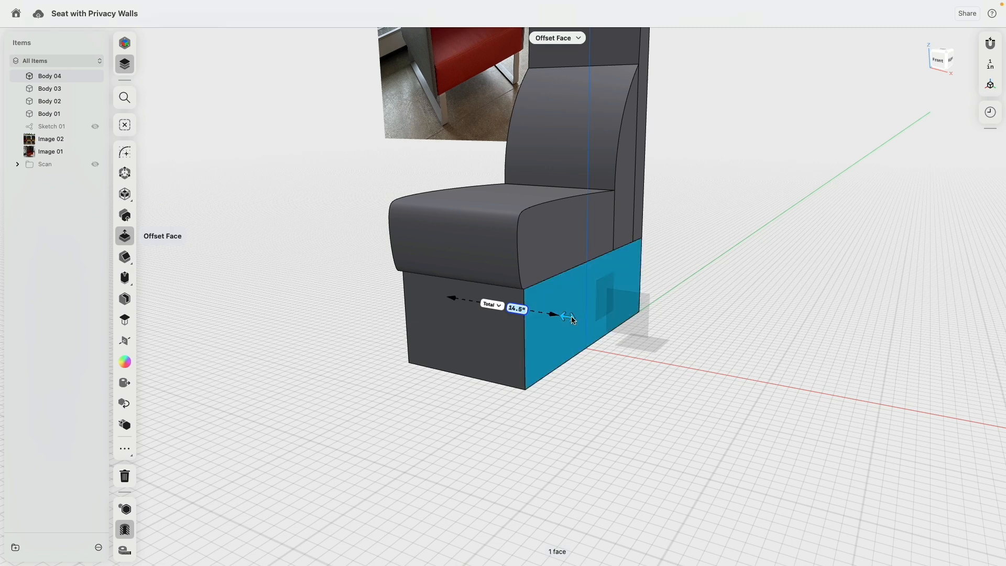
pyautogui.moveTo(572, 319); pyautogui.dragTo(471, 323)
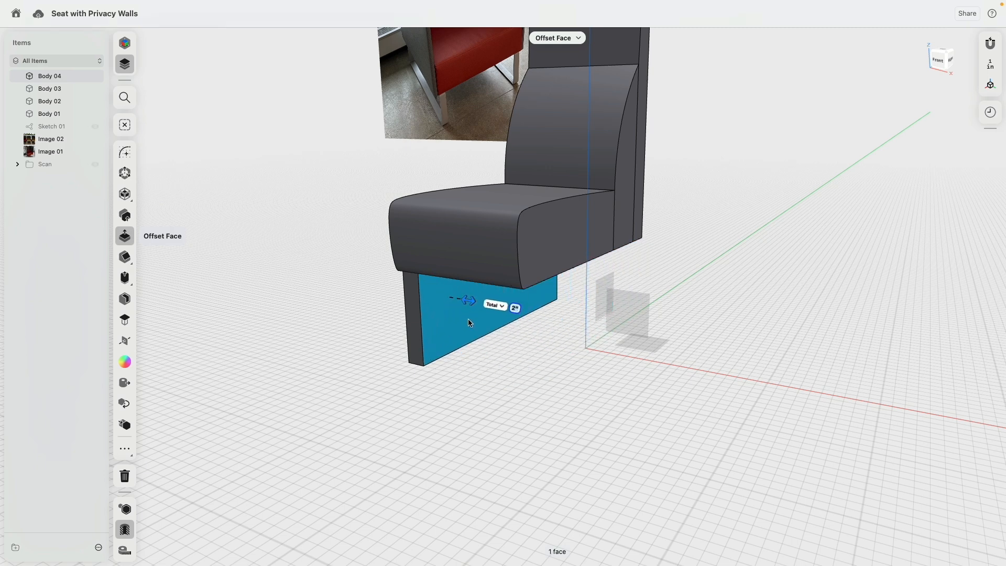
pyautogui.click(501, 394)
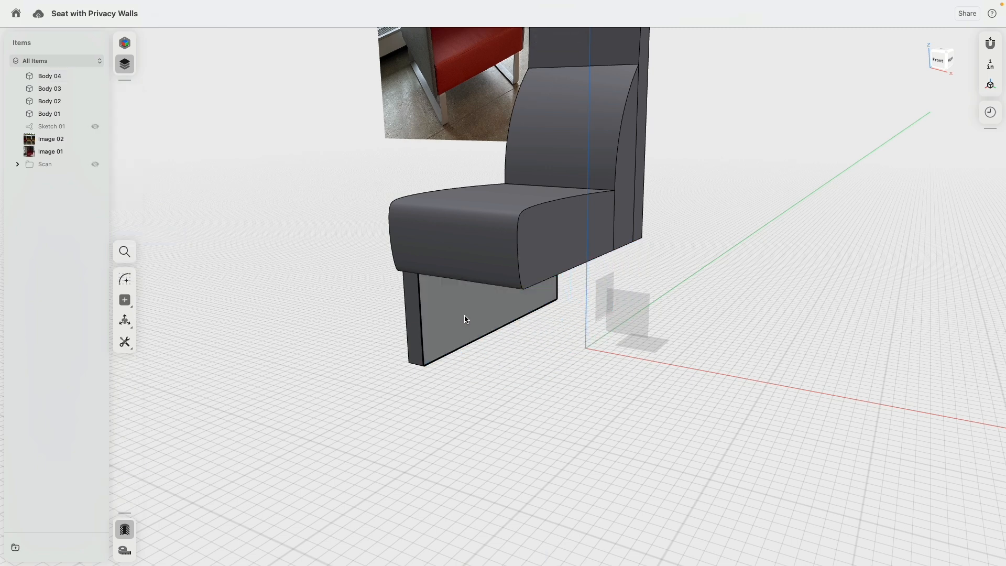
# Step: Isolate the 2" thick base panel from the other bodies
pyautogui.click(465, 319)
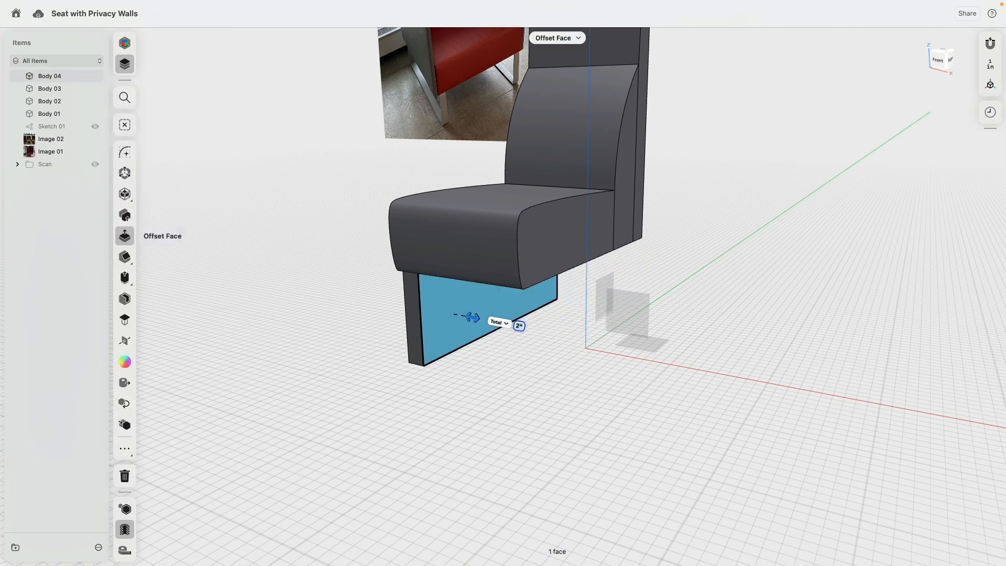
pyautogui.click(126, 509)
pyautogui.click(379, 359)
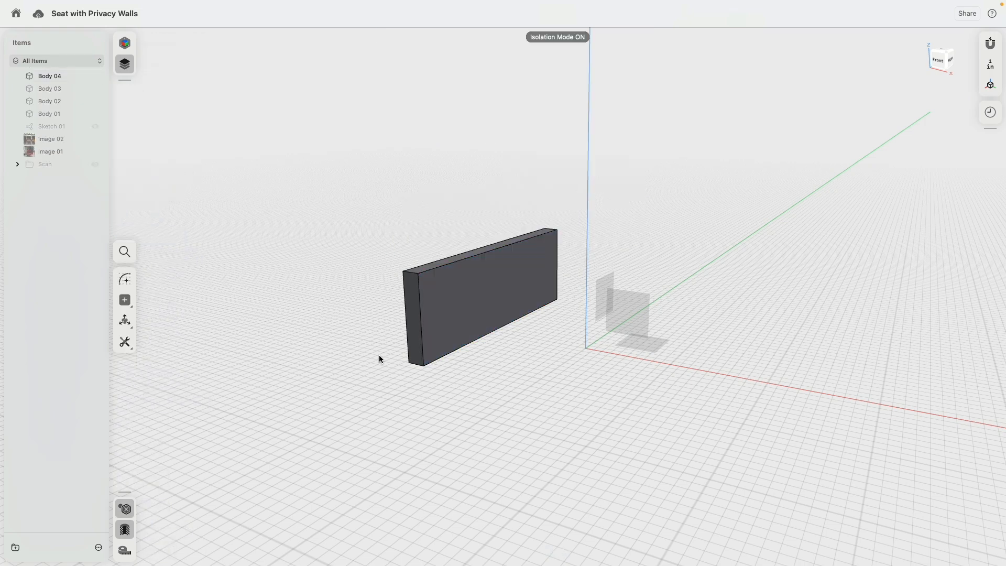
# Step: Fillet the four short corner edges of the isolated base panel with a 0.5" radius
pyautogui.click(413, 364)
pyautogui.moveTo(391, 360); pyautogui.dragTo(485, 326, button='right')
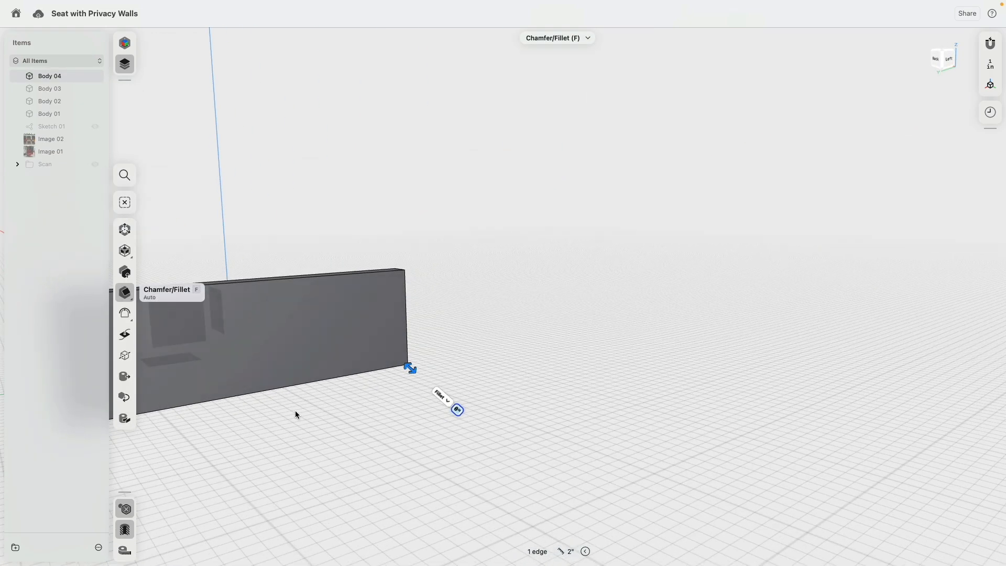
pyautogui.moveTo(294, 410); pyautogui.dragTo(393, 406, button='right')
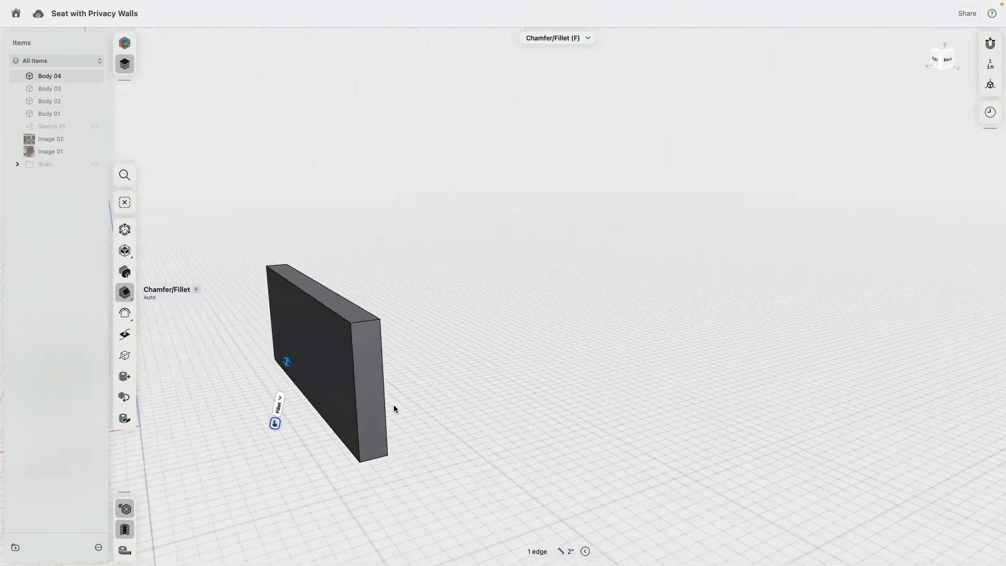
pyautogui.click(379, 456)
pyautogui.click(367, 320)
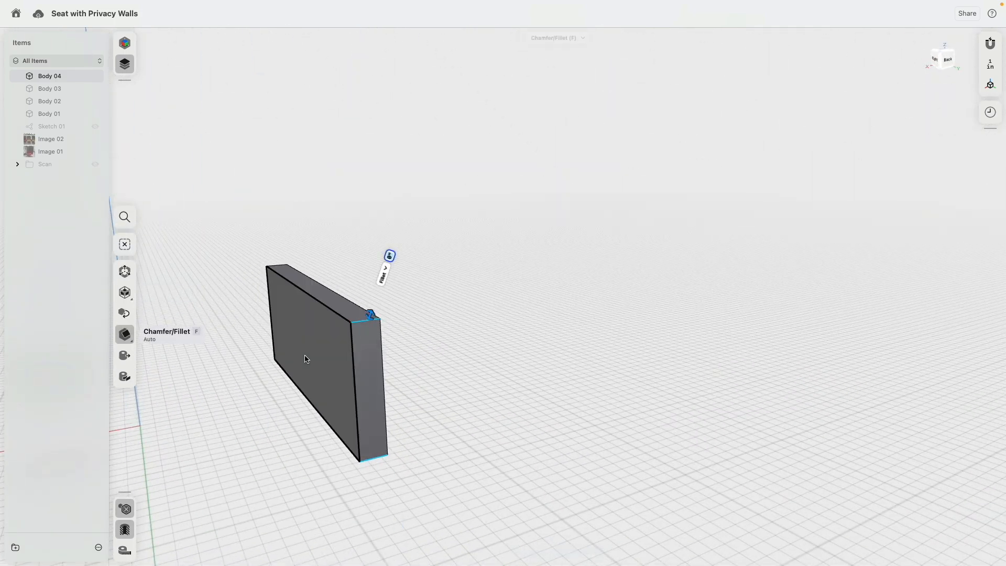
pyautogui.moveTo(299, 363); pyautogui.dragTo(454, 376, button='right')
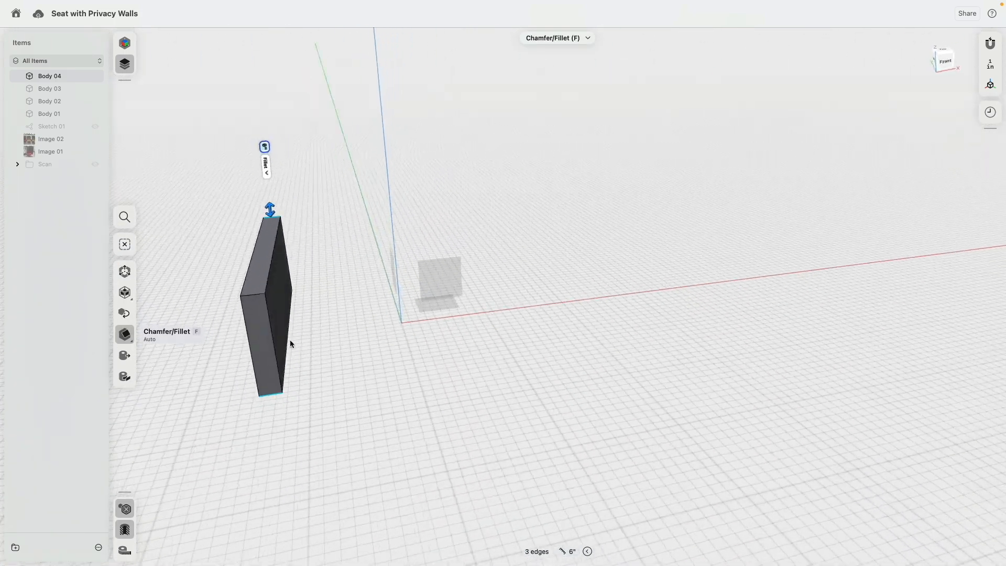
pyautogui.click(252, 297)
pyautogui.moveTo(280, 311); pyautogui.dragTo(407, 283, button='right')
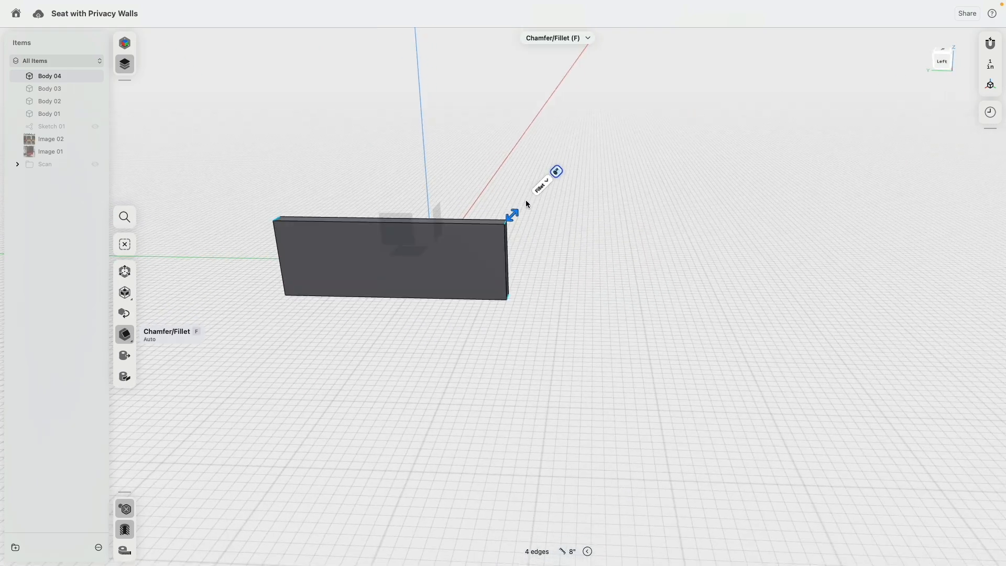
pyautogui.moveTo(515, 211); pyautogui.dragTo(520, 210)
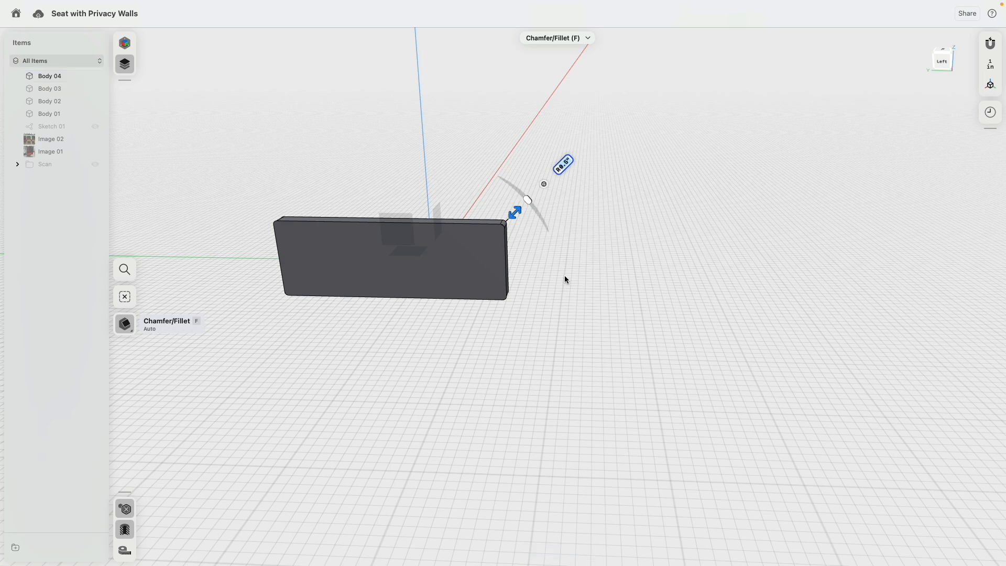
pyautogui.click(565, 275)
# Step: Shell the base panel through both large side faces to leave an open leg frame, and end the isolation
pyautogui.click(493, 273)
pyautogui.moveTo(493, 273); pyautogui.dragTo(501, 258, button='right')
pyautogui.click(519, 259)
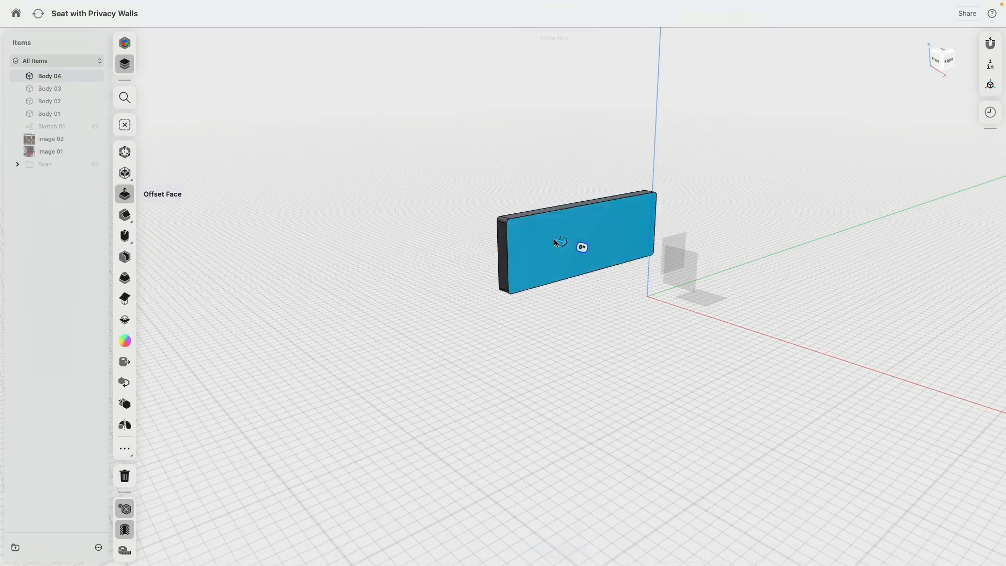
pyautogui.click(125, 257)
pyautogui.click(451, 251)
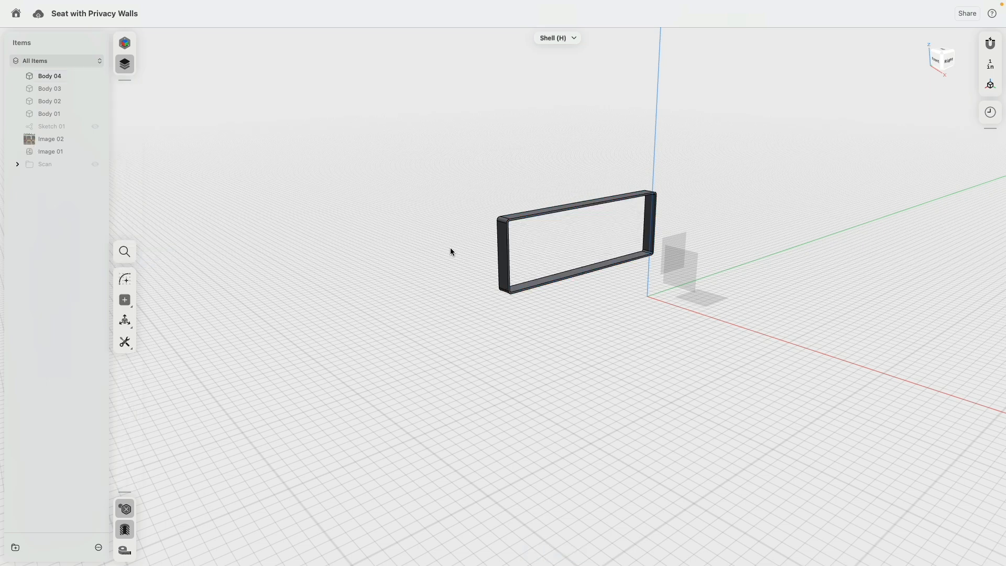
pyautogui.click(129, 509)
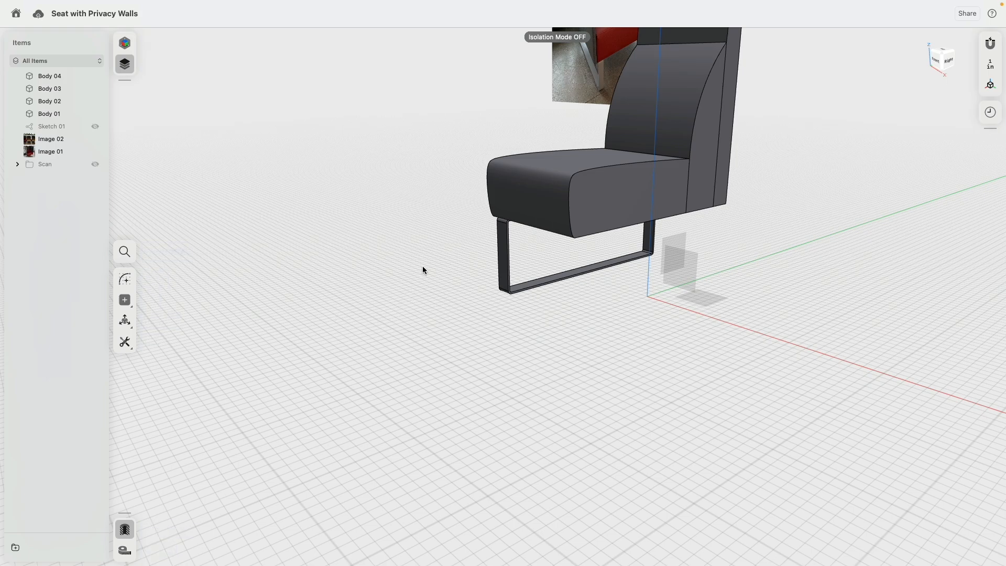
pyautogui.moveTo(423, 266); pyautogui.dragTo(345, 416, button='middle')
pyautogui.moveTo(345, 416); pyautogui.dragTo(332, 388, button='right')
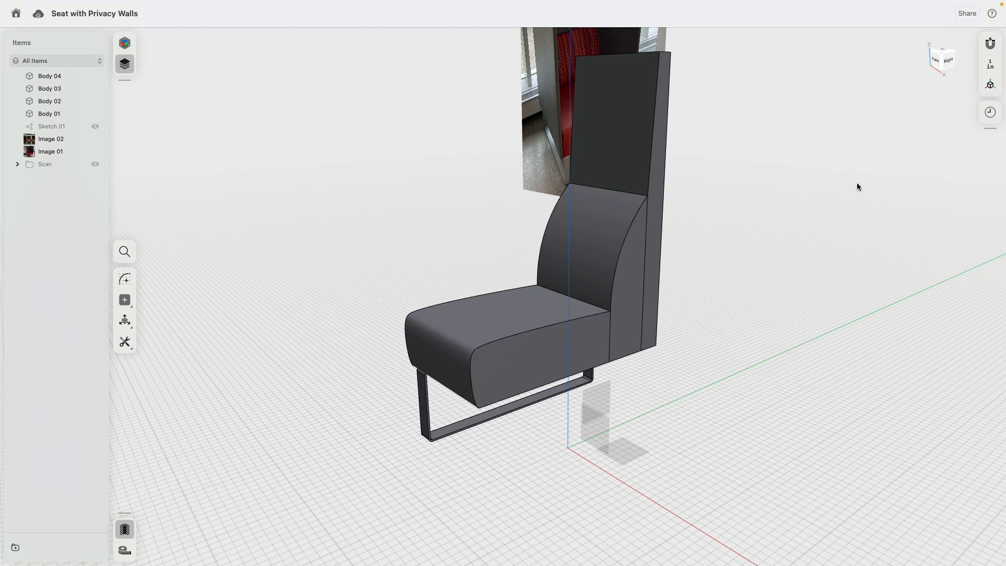
# Step: Change the seat cushion's extrusion from one-sided to symmetric in the model history
pyautogui.click(990, 111)
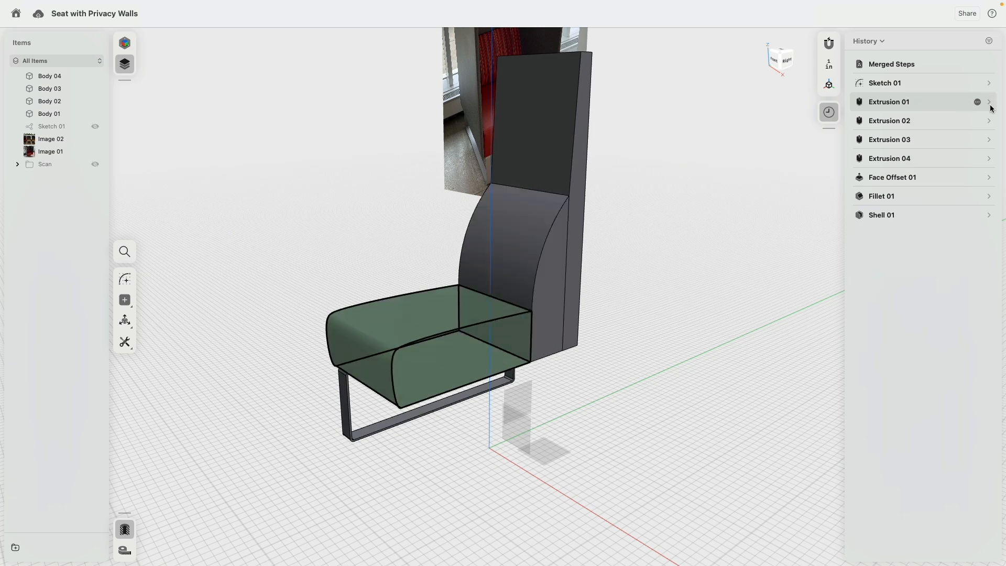
pyautogui.click(991, 100)
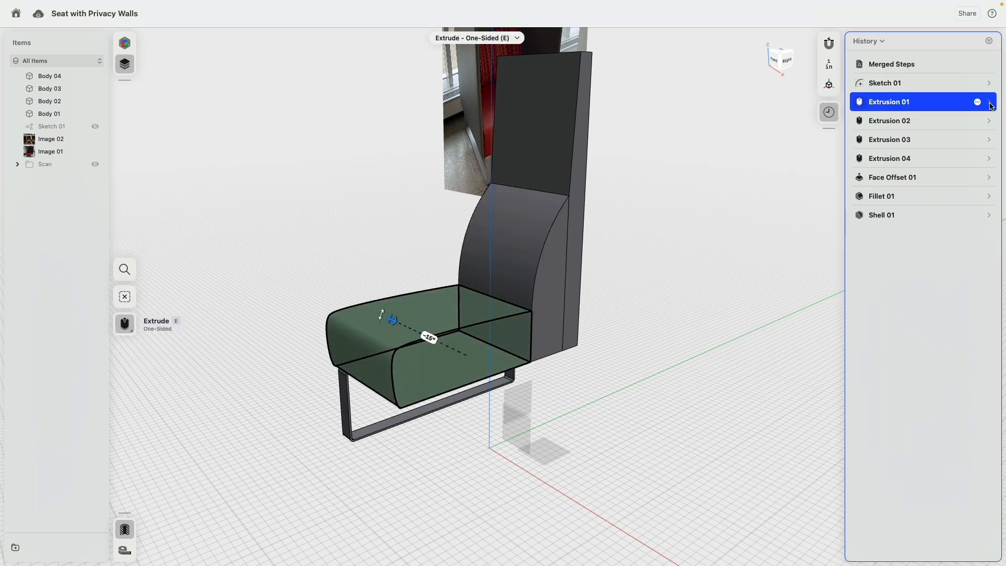
pyautogui.click(990, 103)
pyautogui.click(972, 149)
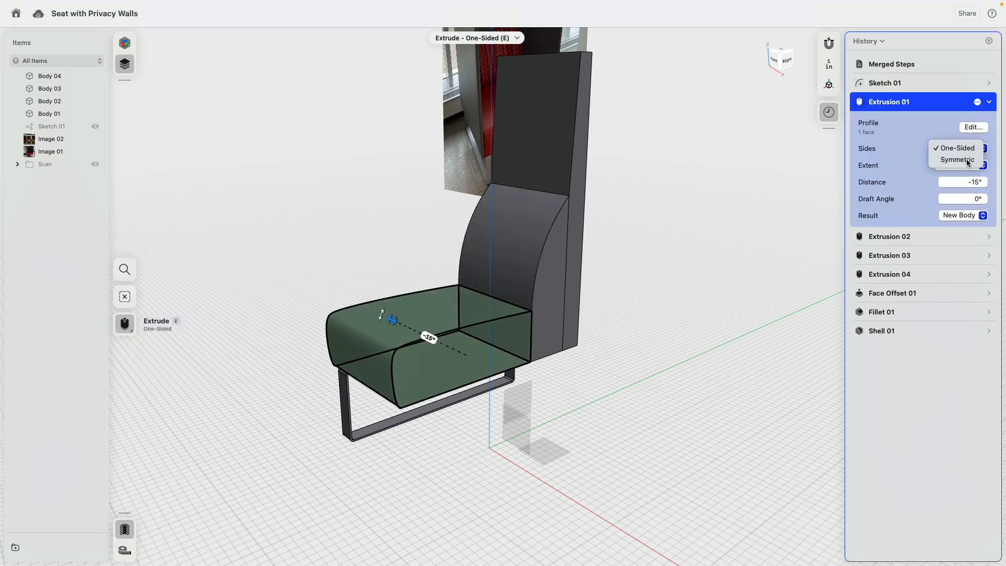
pyautogui.click(966, 159)
# Step: Make the backrest cushion and rear panel extrusions symmetric as well, and turn off the section view
pyautogui.click(989, 237)
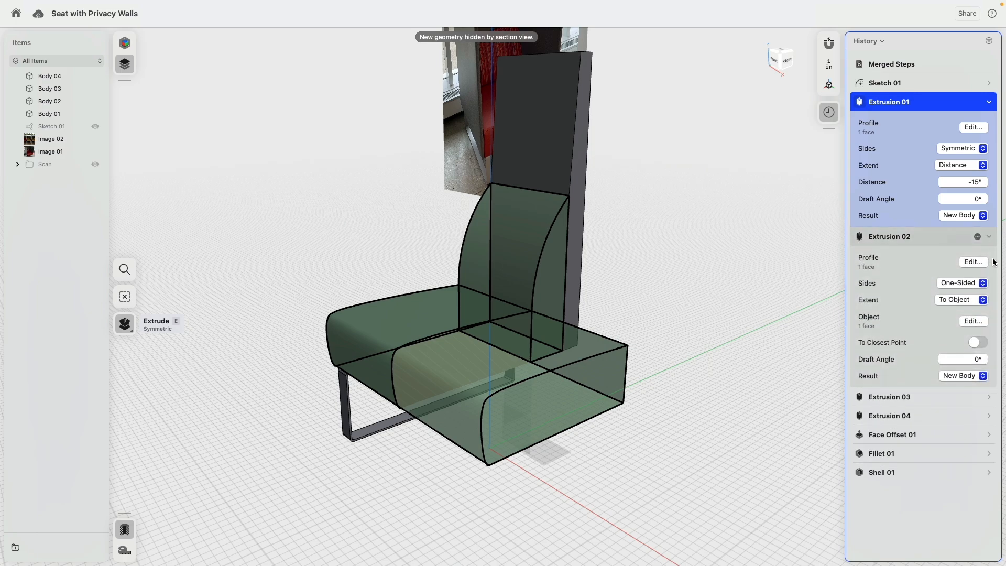
pyautogui.click(967, 286)
pyautogui.click(965, 293)
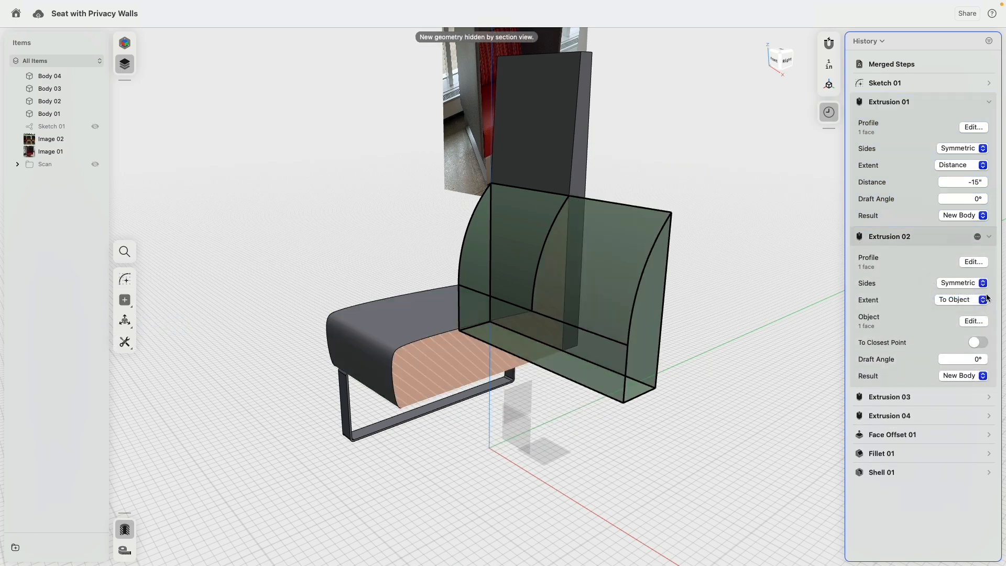
pyautogui.click(987, 397)
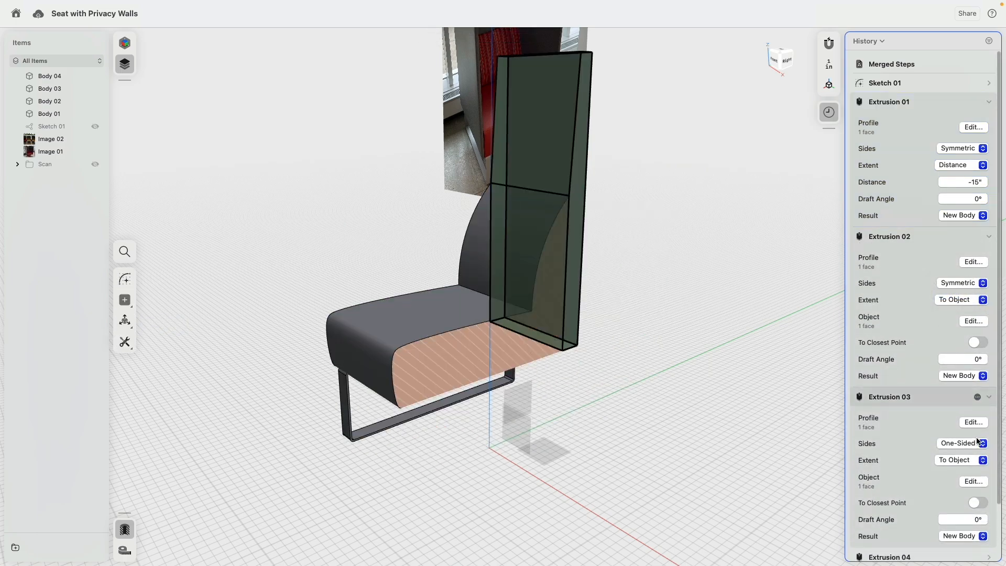
pyautogui.click(969, 445)
pyautogui.click(962, 455)
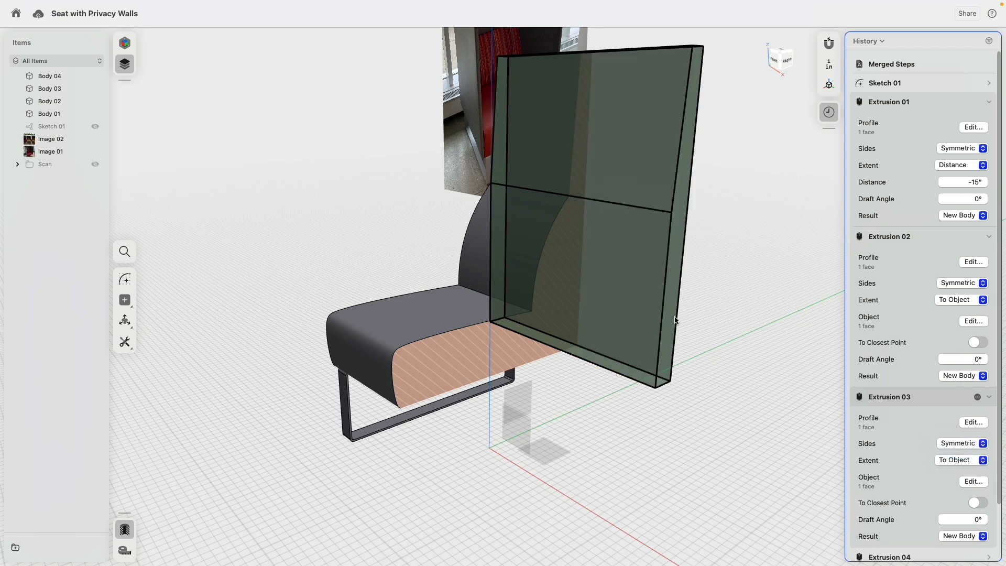
pyautogui.click(125, 530)
pyautogui.moveTo(239, 413); pyautogui.dragTo(288, 420, button='right')
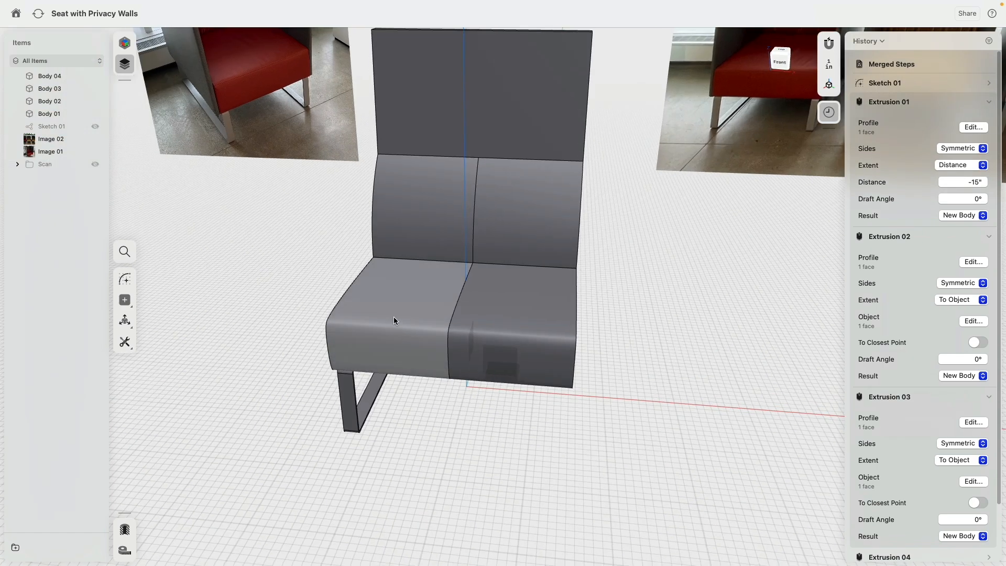
# Step: Examine the backrest and seat cushion bodies across the seat's full width from the front and side
pyautogui.click(415, 215)
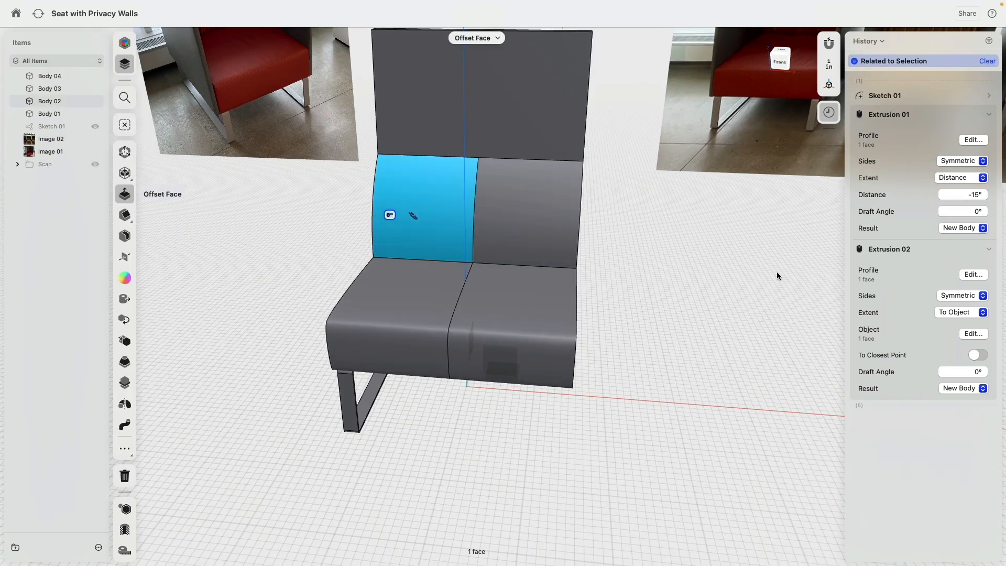
pyautogui.click(772, 219)
pyautogui.doubleClick(417, 200)
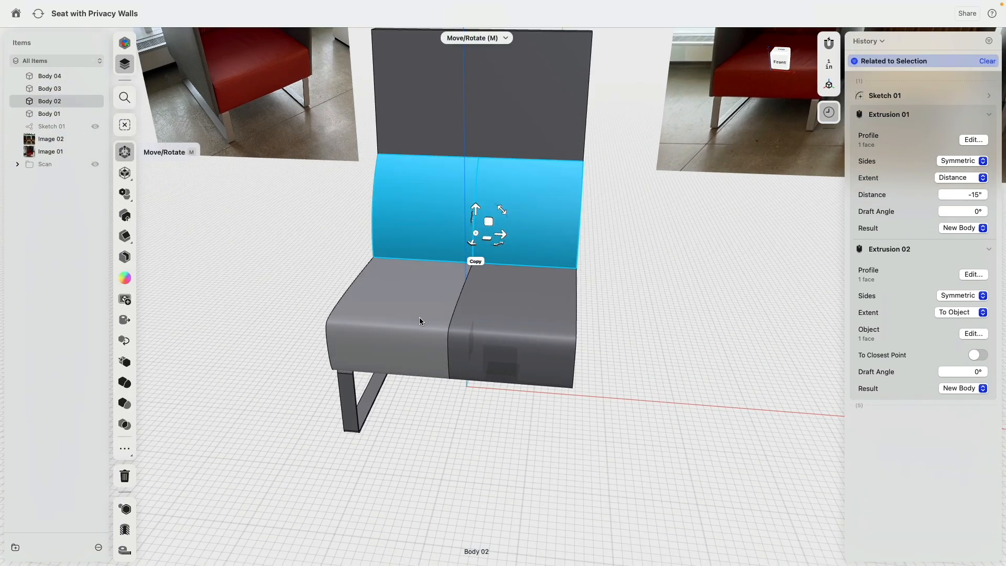
pyautogui.click(419, 317)
pyautogui.click(432, 463)
pyautogui.moveTo(435, 455); pyautogui.dragTo(428, 424, button='right')
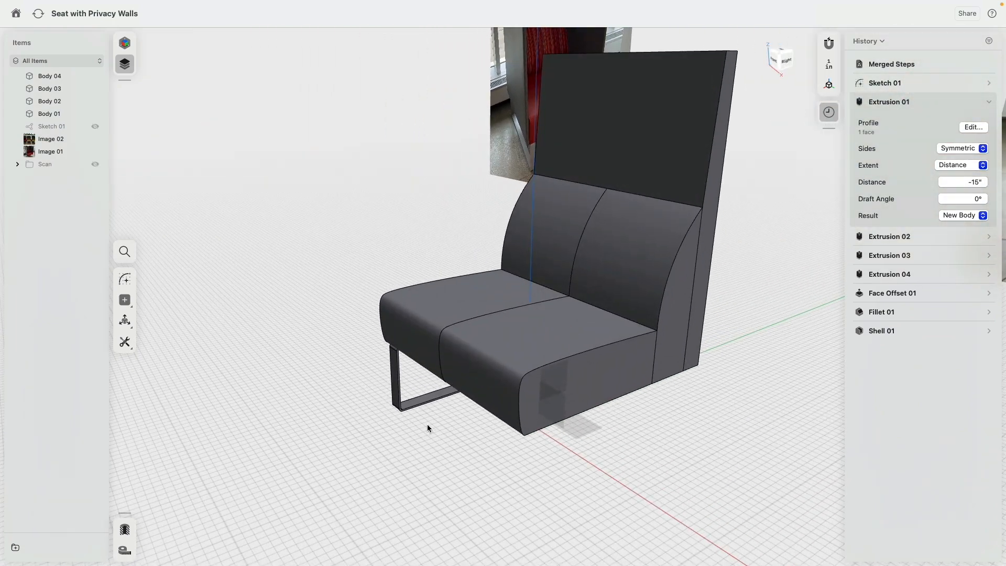
pyautogui.moveTo(461, 477); pyautogui.dragTo(485, 431, button='right')
pyautogui.moveTo(401, 274); pyautogui.dragTo(368, 323, button='right')
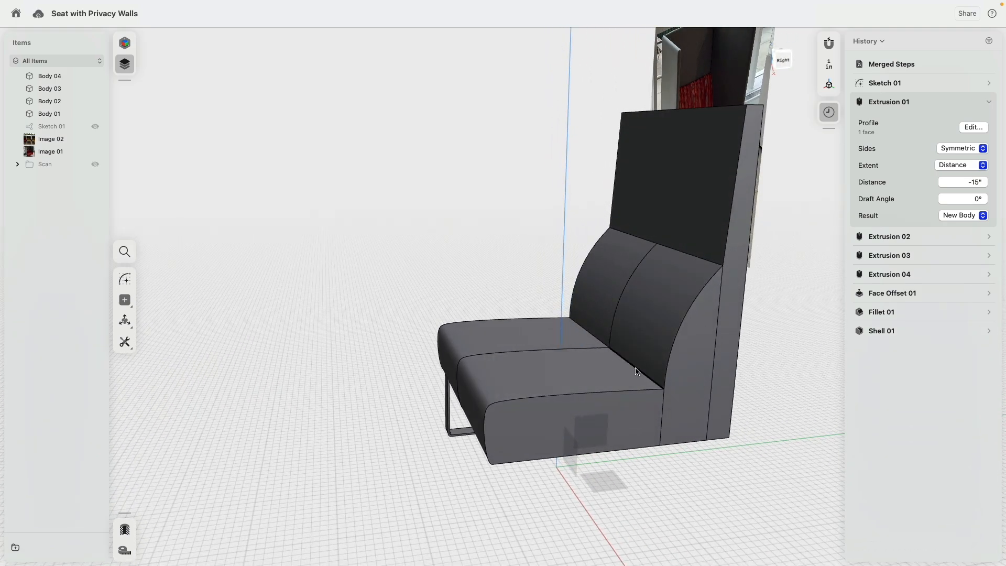
# Step: Isolate the seat cushion and fillet its upper rear edge with a 1" radius
pyautogui.click(542, 367)
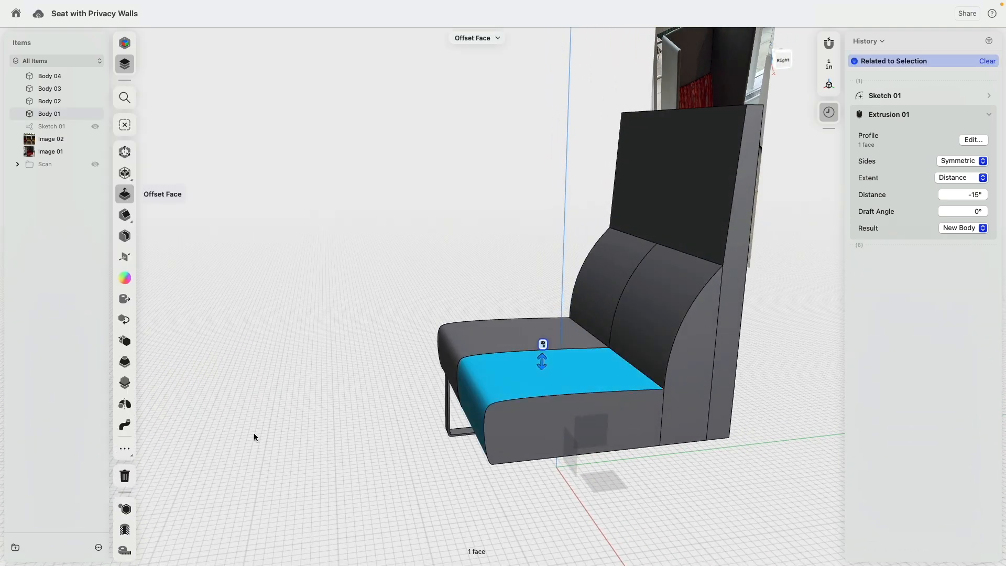
pyautogui.click(127, 510)
pyautogui.click(745, 322)
pyautogui.moveTo(745, 321); pyautogui.dragTo(692, 330, button='right')
pyautogui.press('f')
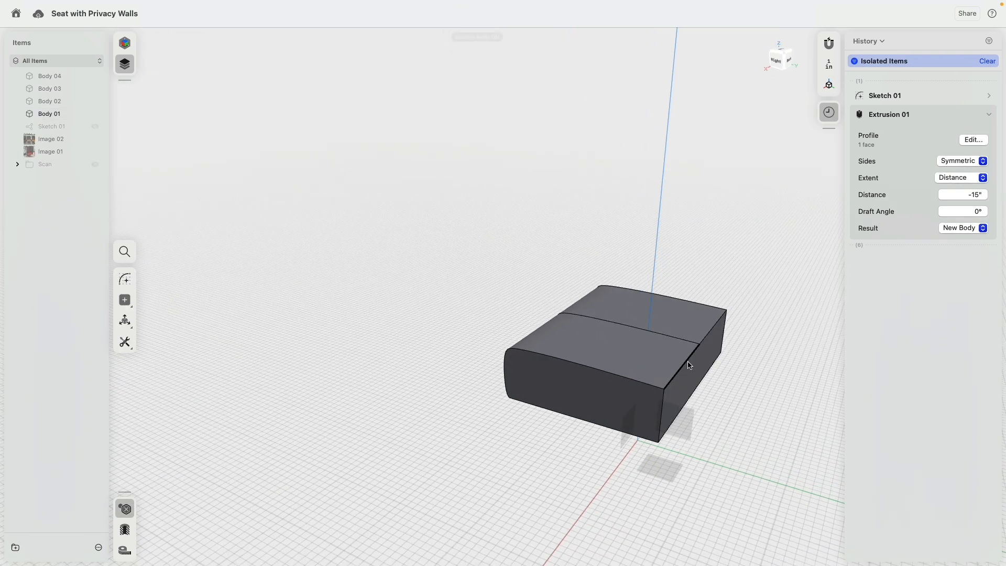
pyautogui.click(698, 353)
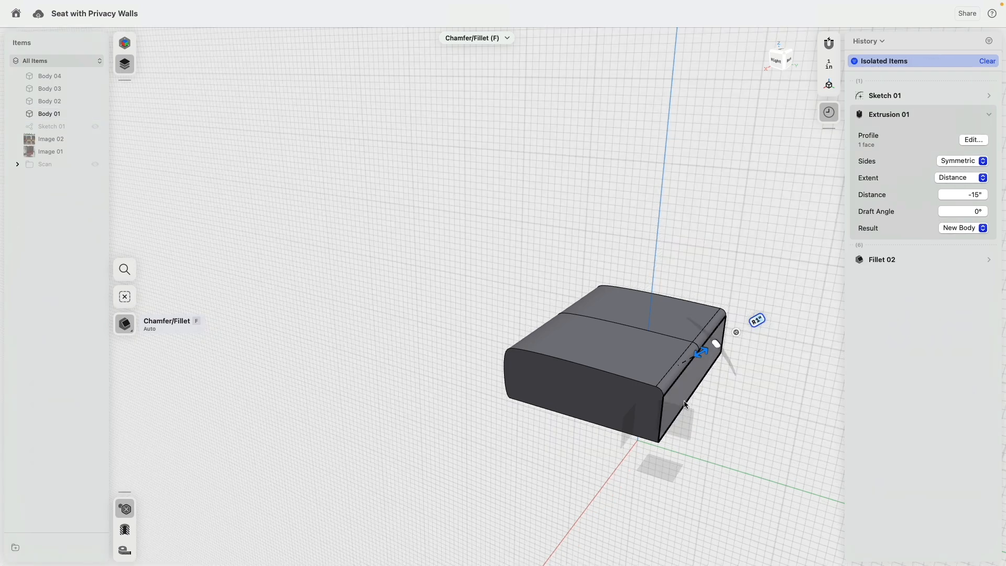
pyautogui.moveTo(511, 446); pyautogui.dragTo(595, 375, button='right')
pyautogui.scroll(5, 490, 425)
pyautogui.click(672, 303)
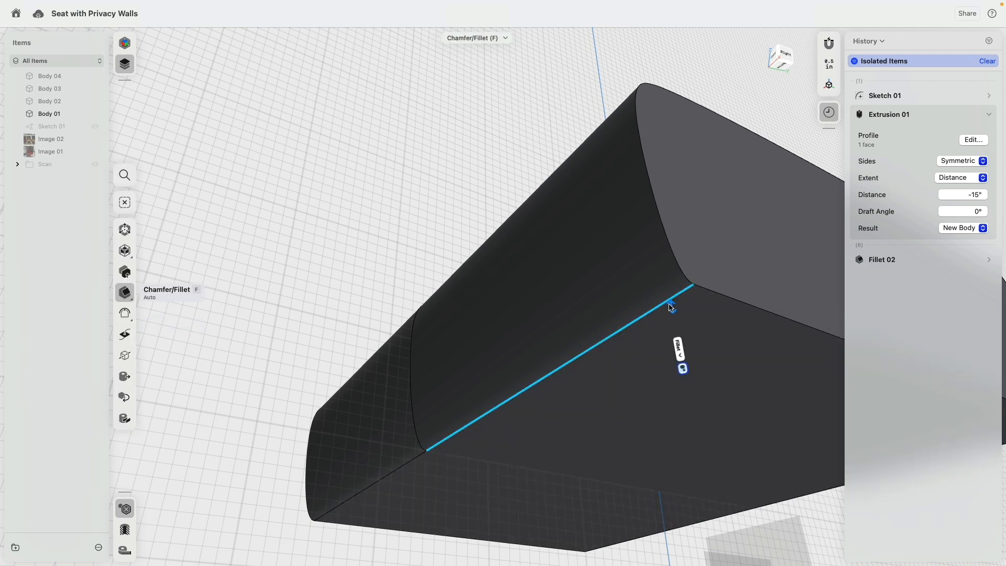
pyautogui.click(436, 171)
pyautogui.click(604, 253)
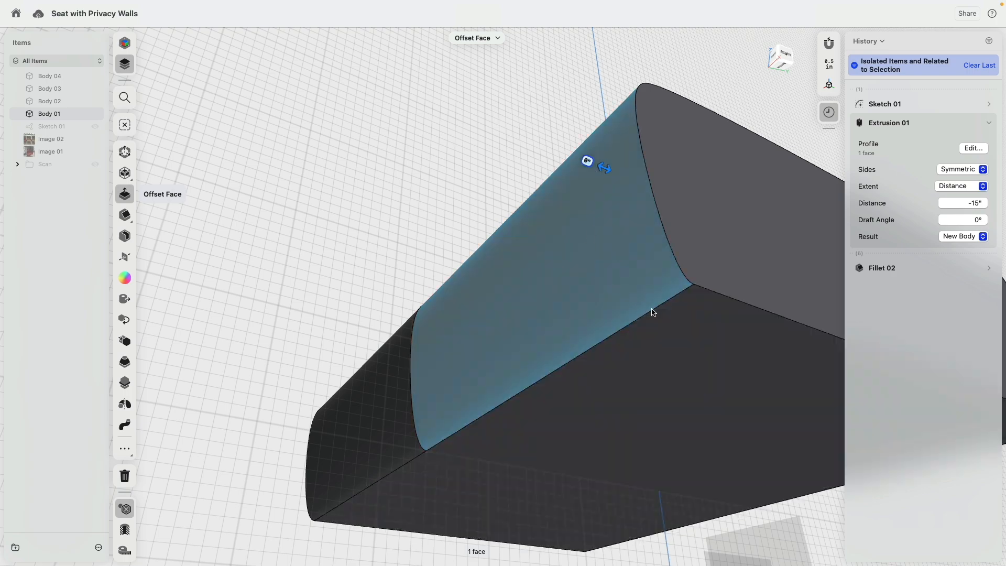
pyautogui.click(692, 329)
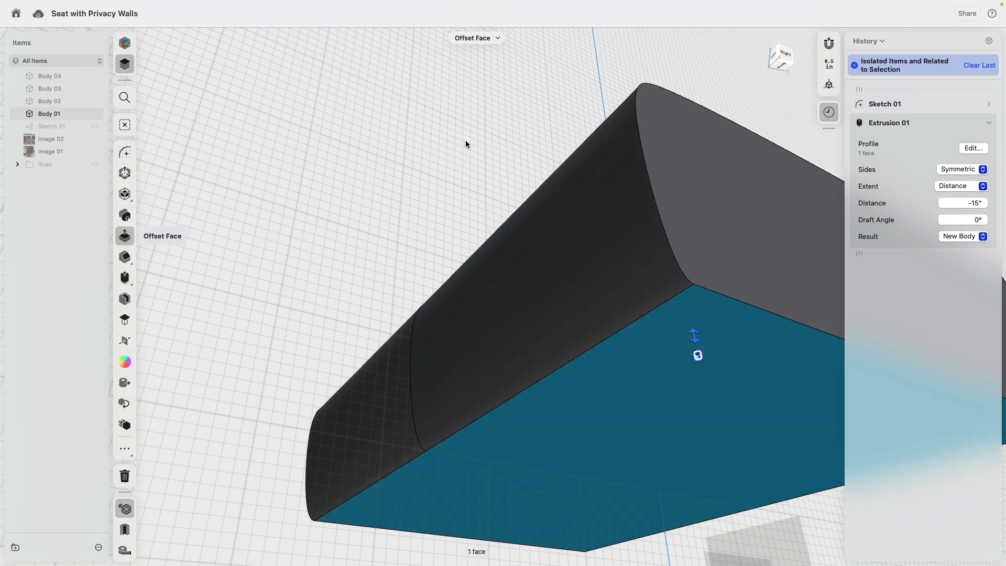
pyautogui.click(465, 140)
# Step: Try a 1" fillet on the seat cushion's lower rear edge and undo it
pyautogui.moveTo(464, 140); pyautogui.dragTo(768, 250, button='right')
pyautogui.click(768, 248)
pyautogui.press('f')
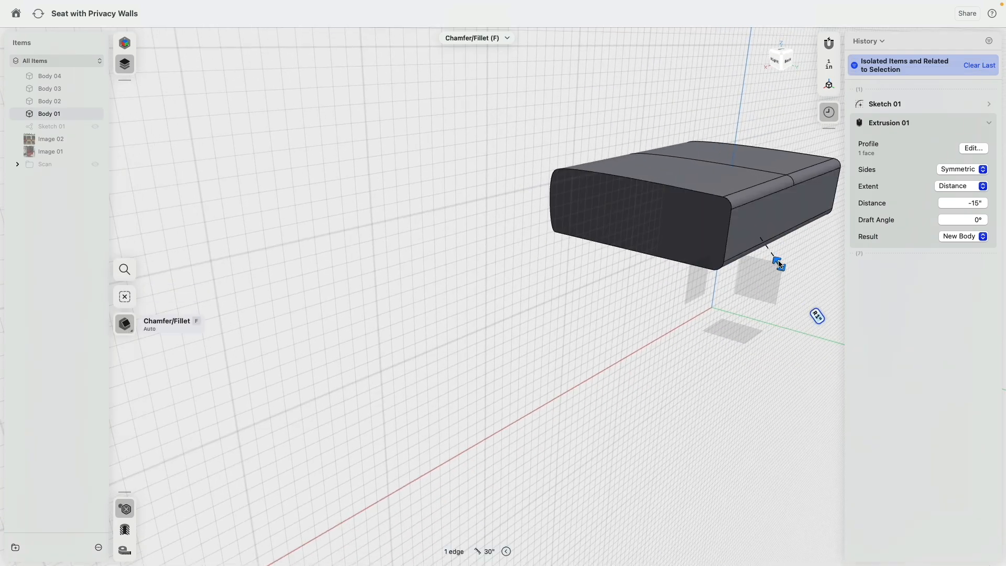
pyautogui.press('super+z')
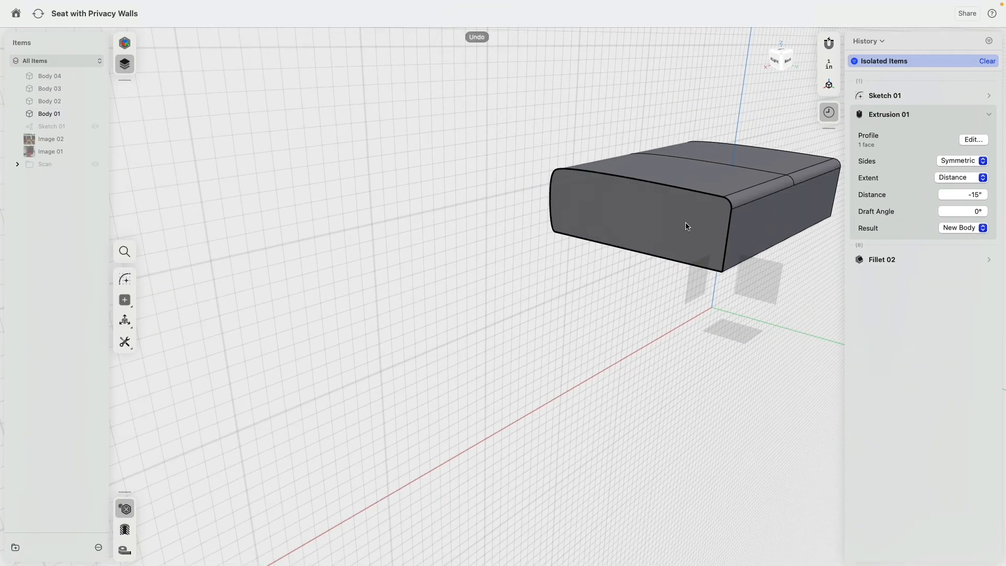
# Step: Fillet the curved profile edges on both sides of the seat cushion
pyautogui.click(703, 194)
pyautogui.press('f')
pyautogui.moveTo(650, 226); pyautogui.dragTo(750, 270, button='right')
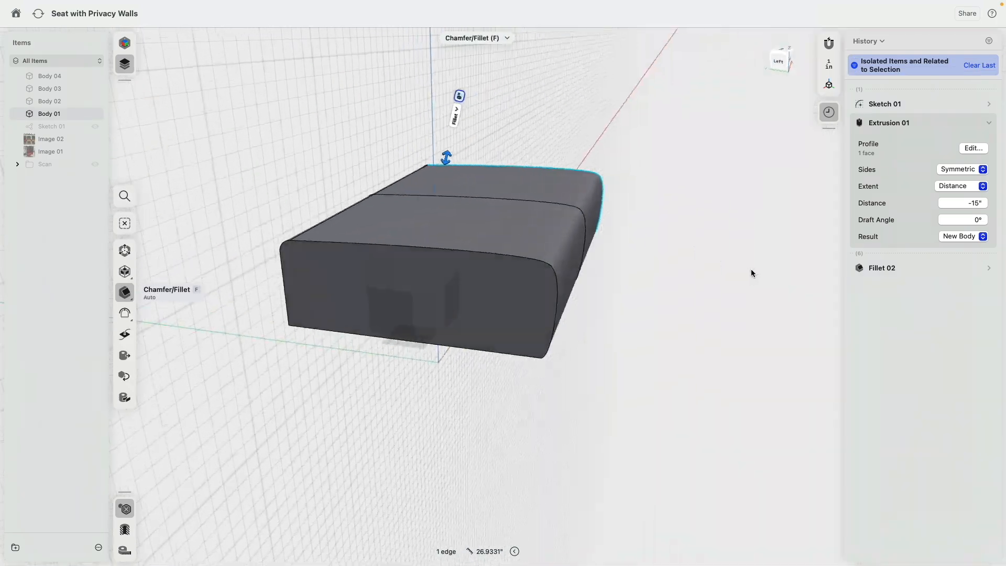
pyautogui.click(503, 258)
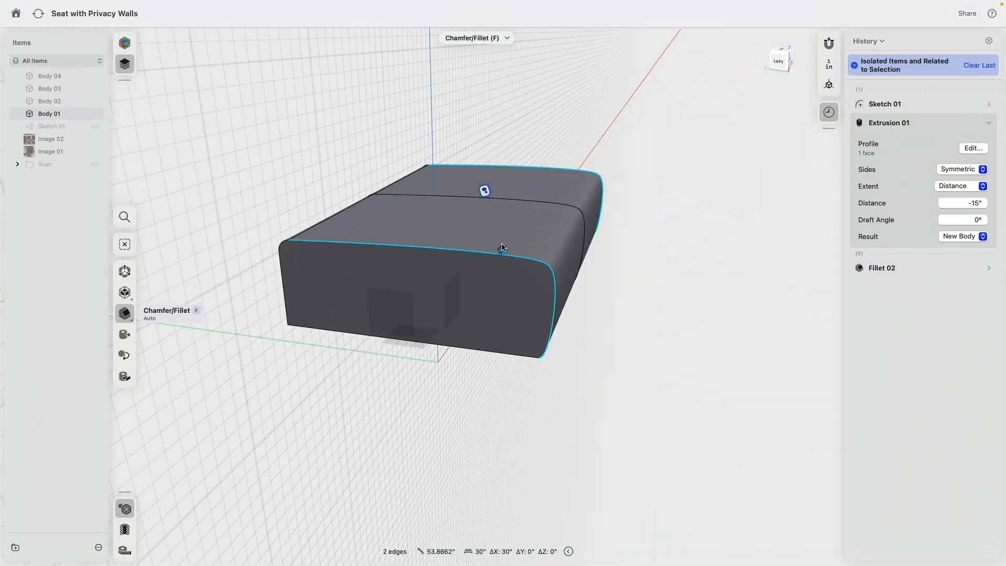
pyautogui.moveTo(501, 245); pyautogui.dragTo(502, 250)
pyautogui.moveTo(739, 274); pyautogui.dragTo(663, 270, button='right')
# Step: Set the radius of the fillet on the seat cushion's upper rear edge to 0.75" and bring the other bodies back into view
pyautogui.click(331, 276)
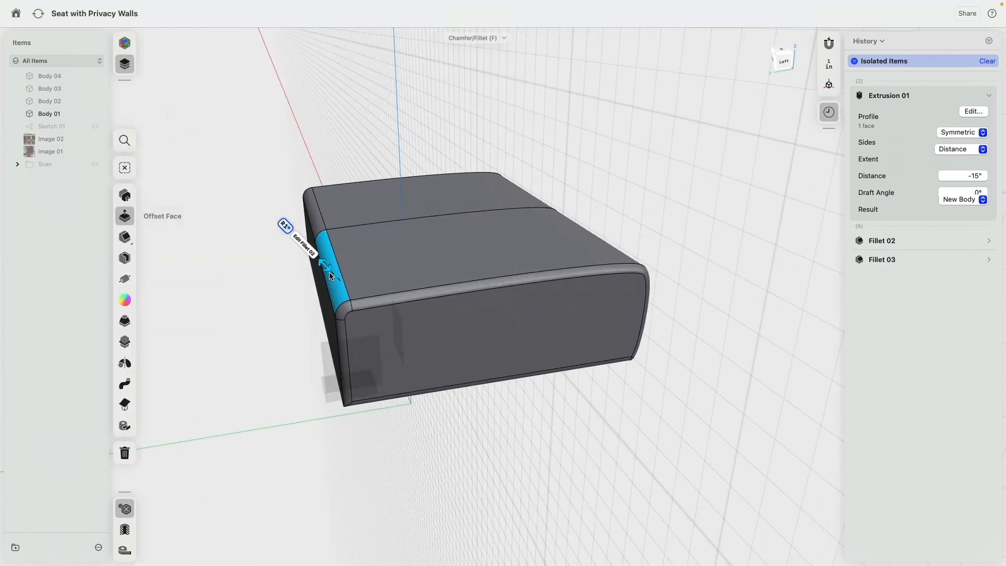
pyautogui.click(253, 362)
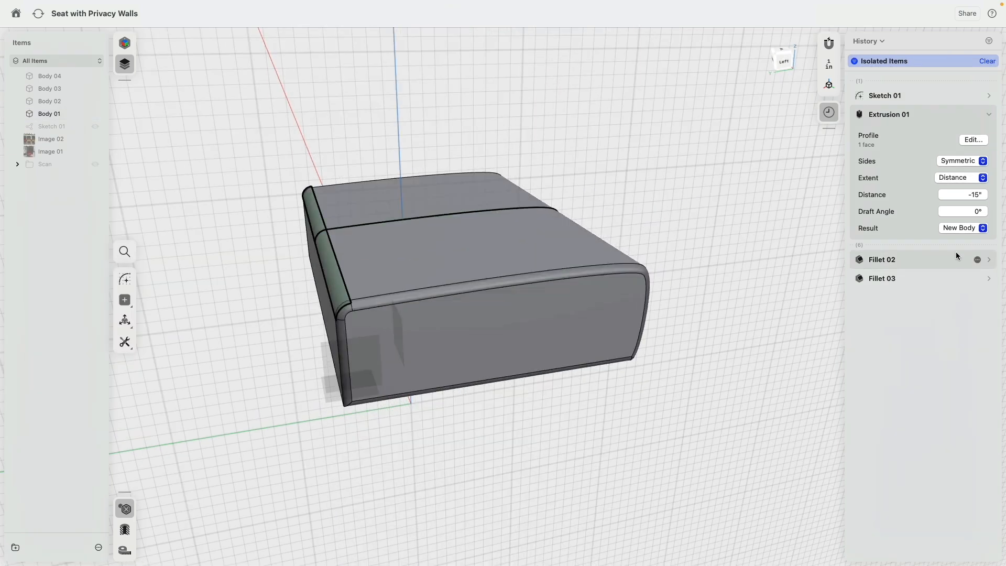
pyautogui.click(980, 261)
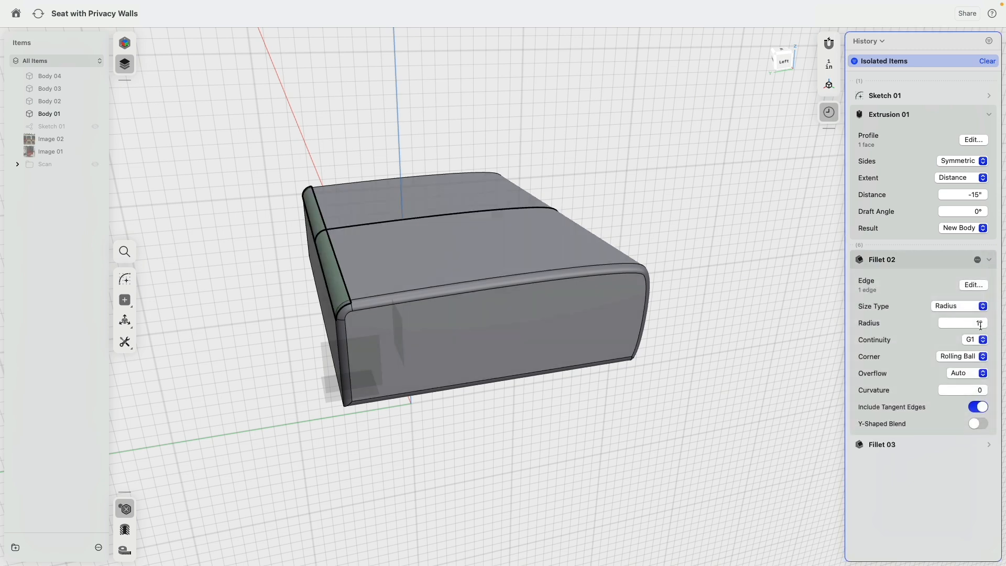
pyautogui.click(980, 323)
pyautogui.press('Return')
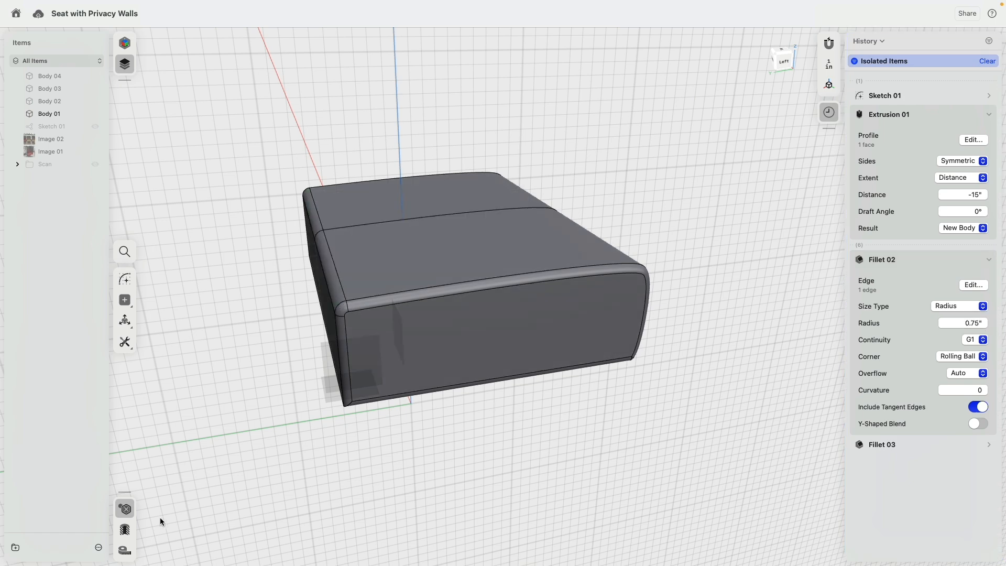
pyautogui.click(128, 511)
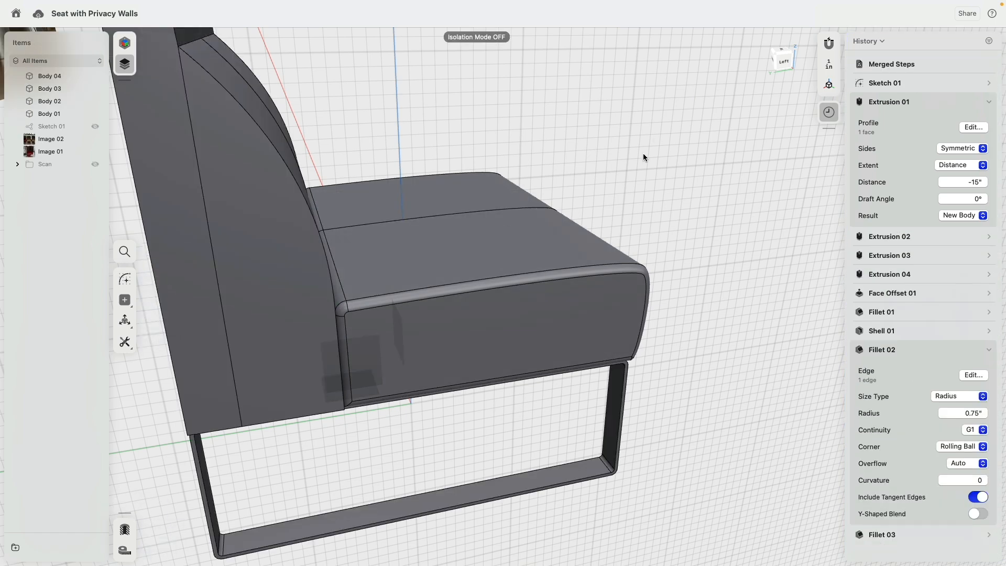
# Step: Isolate the backrest cushion and fillet its top edge with a 0.5" radius
pyautogui.moveTo(643, 153); pyautogui.dragTo(627, 239, button='right')
pyautogui.click(444, 331)
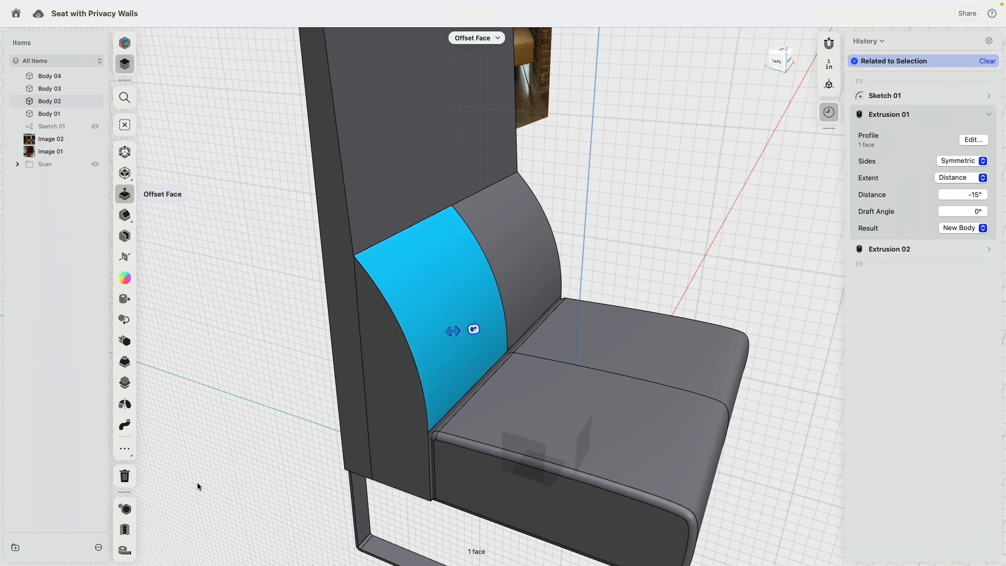
pyautogui.click(130, 513)
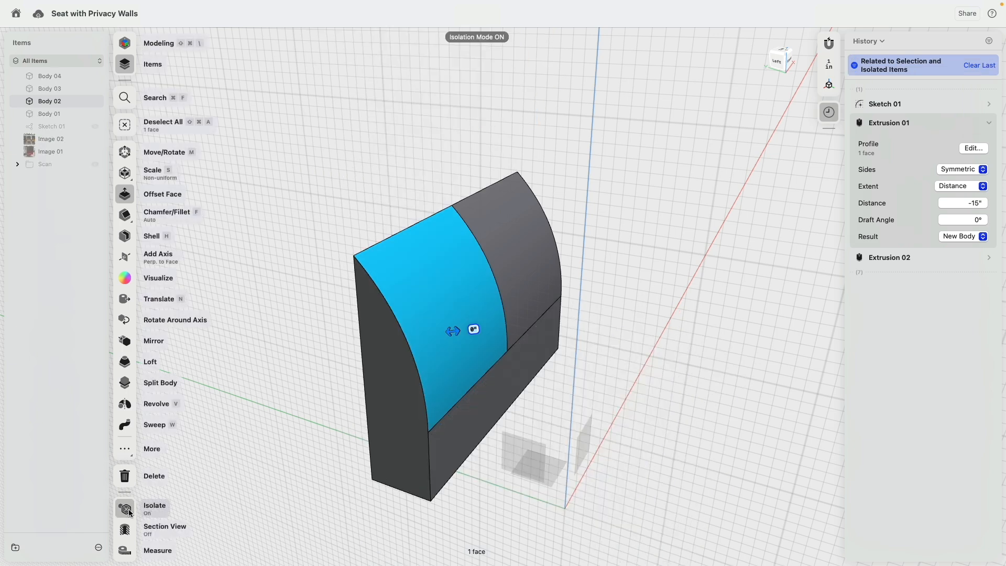
pyautogui.click(322, 182)
pyautogui.click(413, 226)
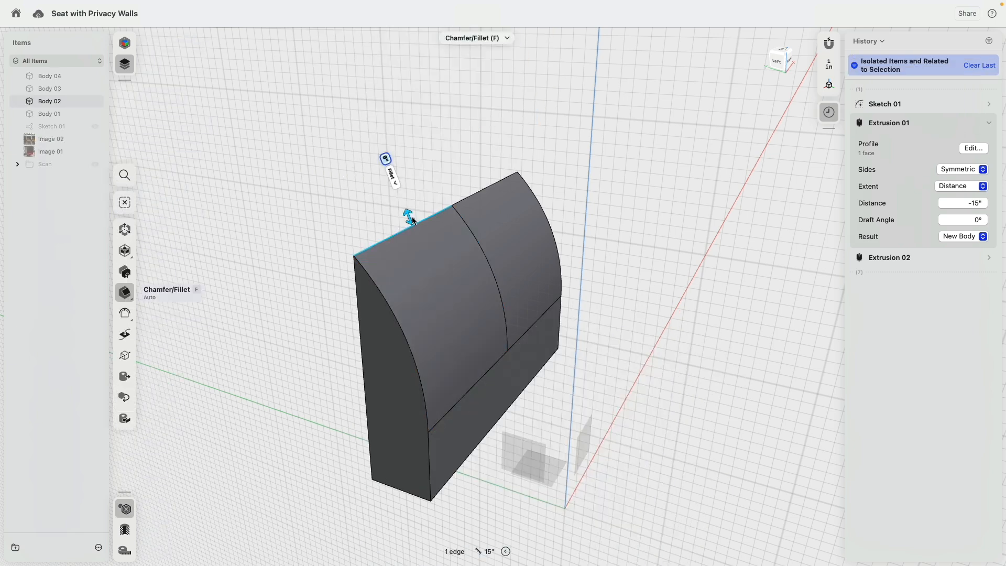
pyautogui.moveTo(413, 224); pyautogui.dragTo(411, 217)
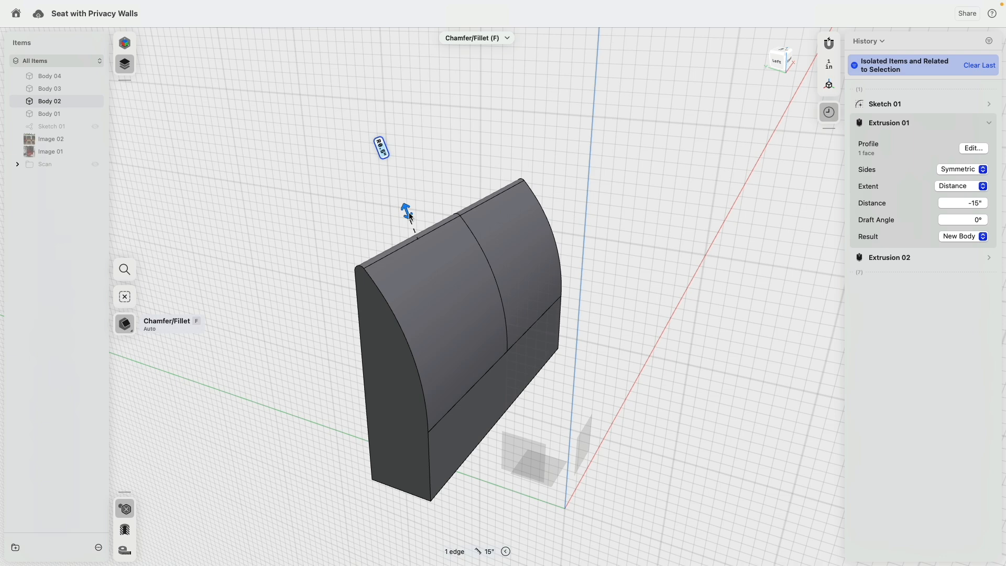
pyautogui.moveTo(409, 213); pyautogui.dragTo(409, 214)
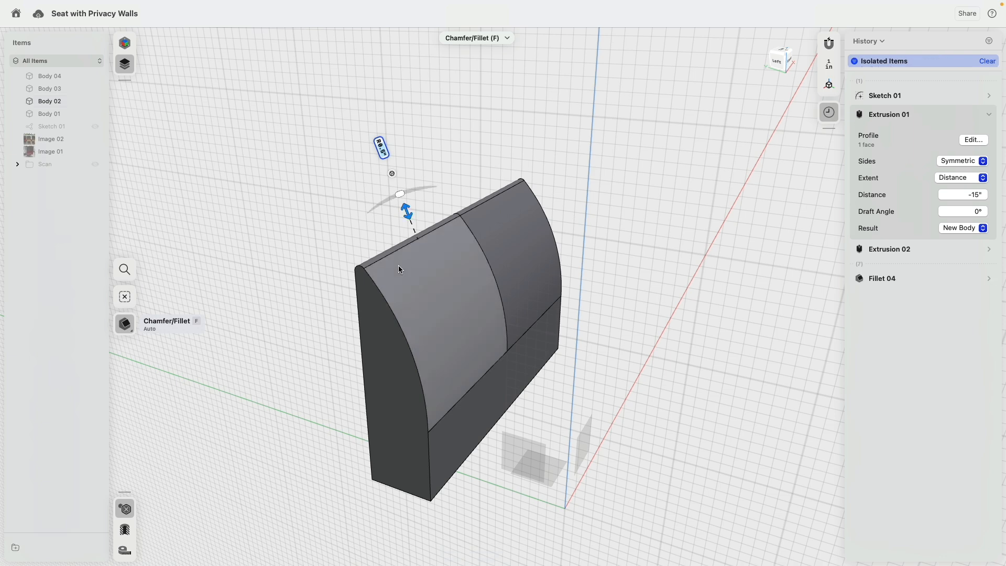
# Step: Fillet the curved profile edges on both sides of the backrest cushion with a 0.25" radius, and end isolation
pyautogui.click(382, 294)
pyautogui.click(552, 206)
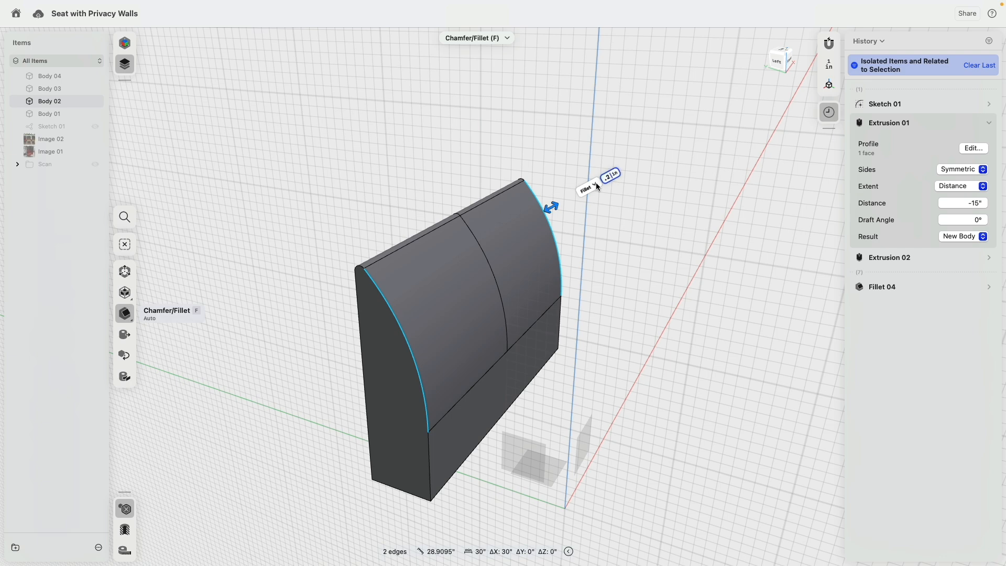
pyautogui.press('Return')
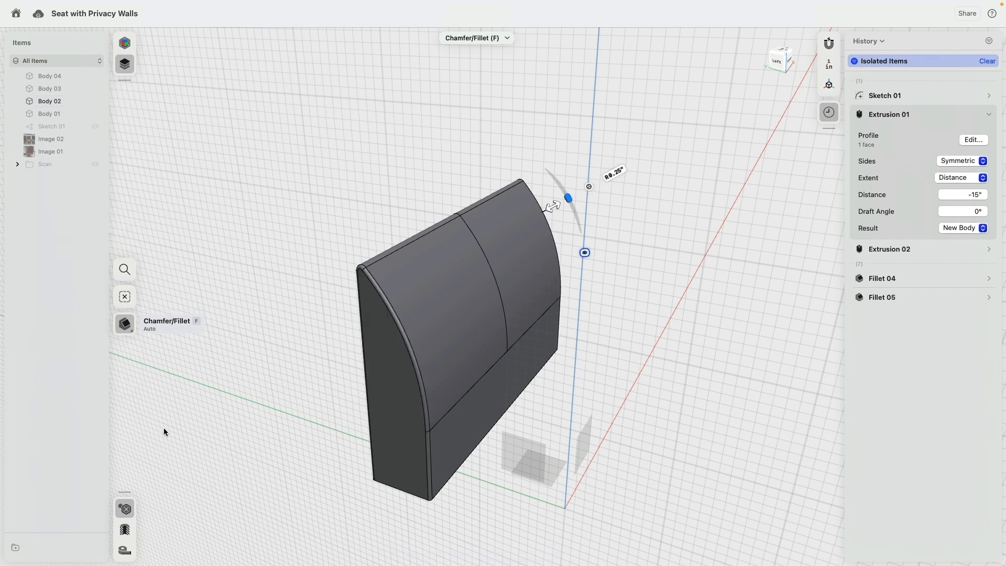
pyautogui.click(263, 431)
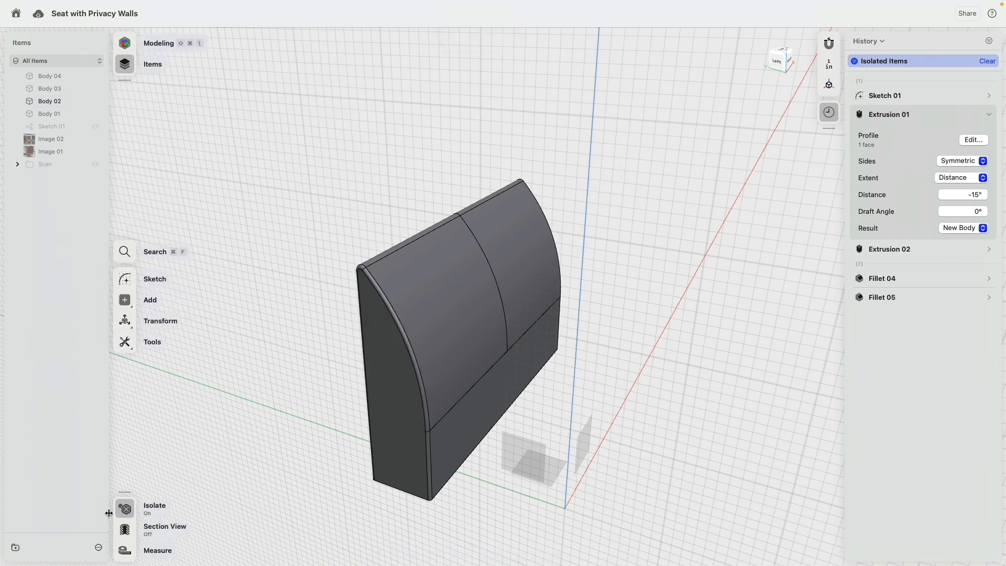
pyautogui.click(124, 509)
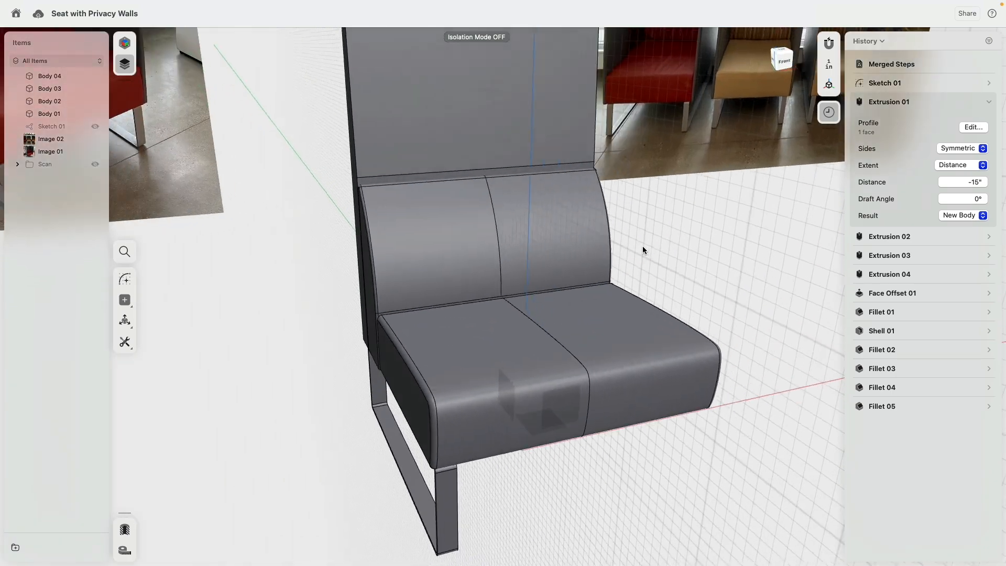
# Step: Fillet the horizontal bend edge on the tall back panel's front face, just above the backrest cushion
pyautogui.moveTo(643, 247); pyautogui.dragTo(702, 237, button='right')
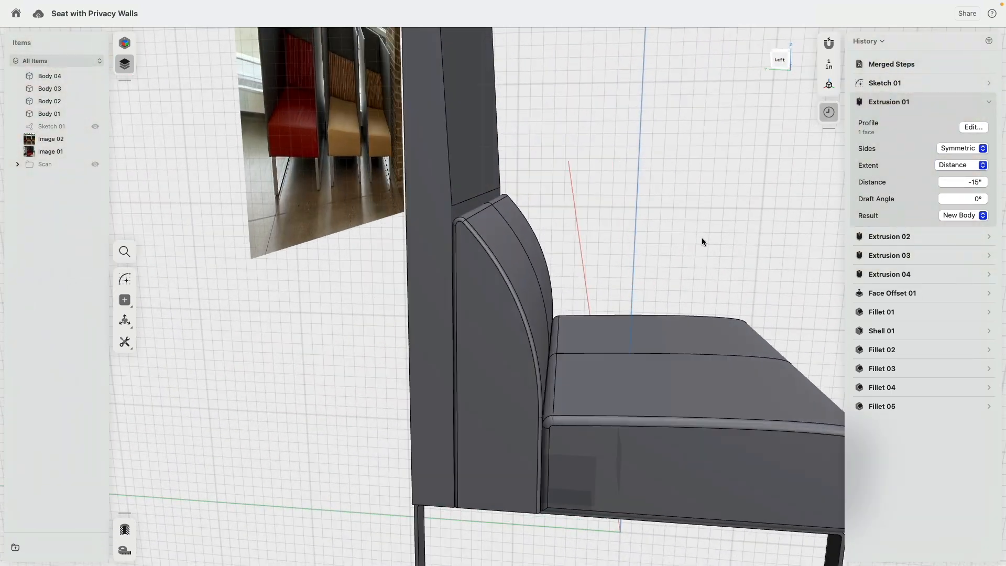
pyautogui.click(464, 208)
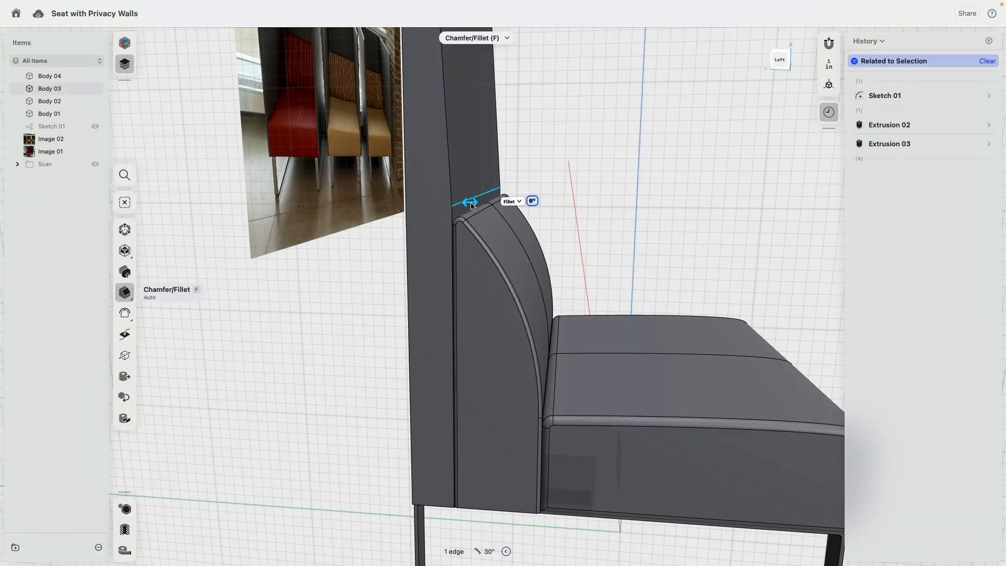
pyautogui.click(486, 191)
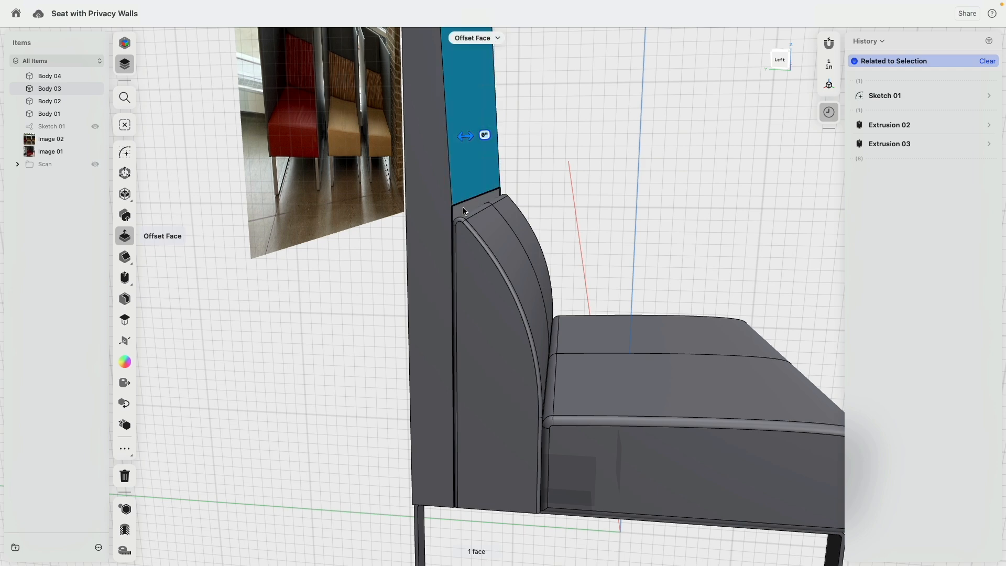
pyautogui.click(489, 196)
pyautogui.moveTo(498, 191); pyautogui.dragTo(1004, 182)
pyautogui.click(669, 198)
# Step: Isolate the tall back panel body with nothing selected
pyautogui.scroll(-10, 546, 127)
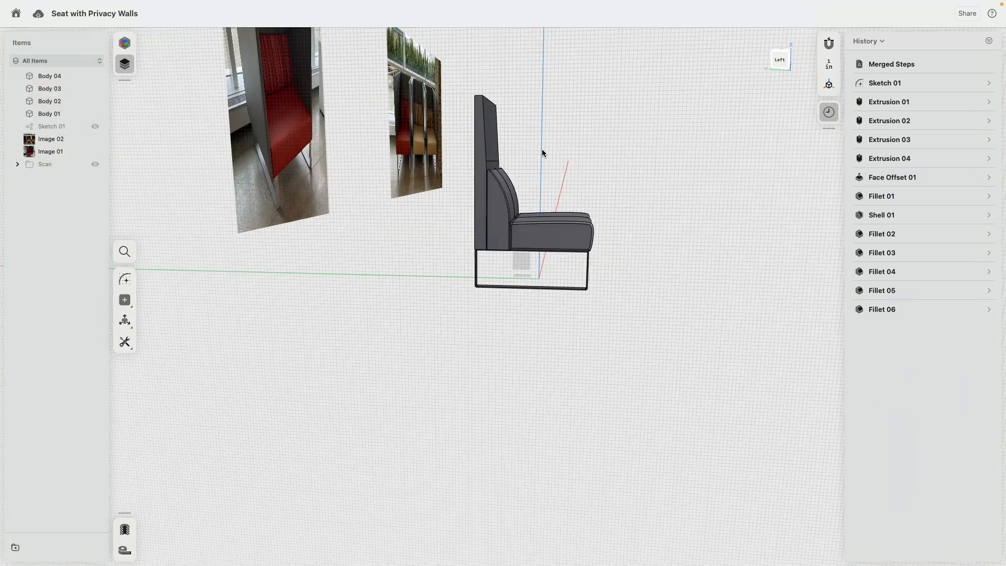
pyautogui.moveTo(542, 149); pyautogui.dragTo(533, 168, button='right')
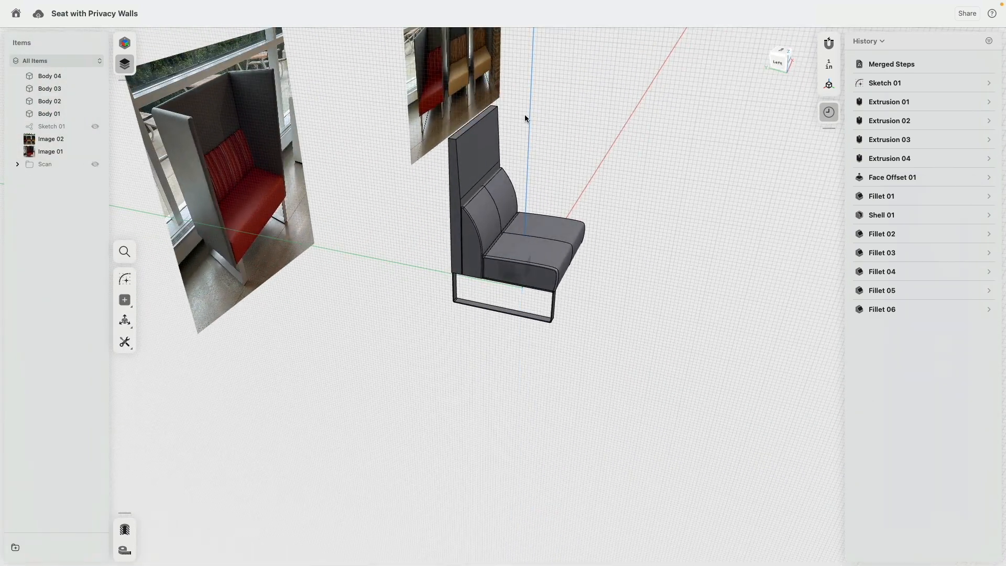
pyautogui.scroll(5, 524, 114)
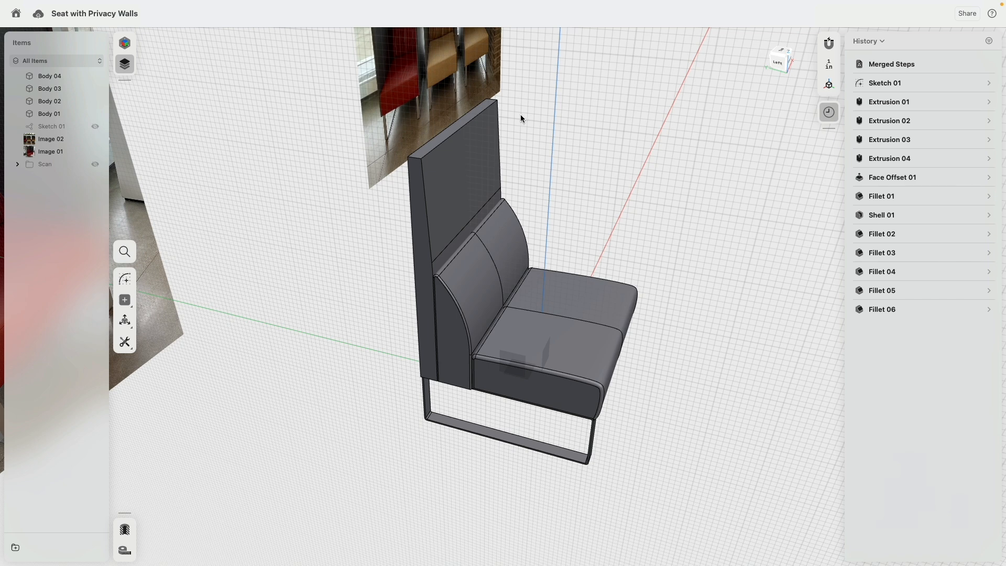
pyautogui.click(445, 204)
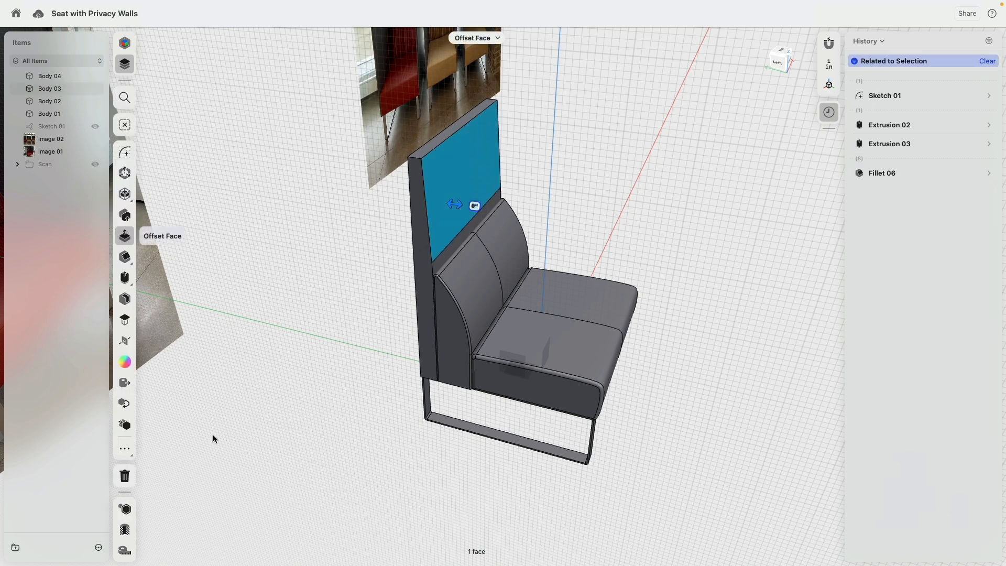
pyautogui.click(127, 508)
pyautogui.click(334, 254)
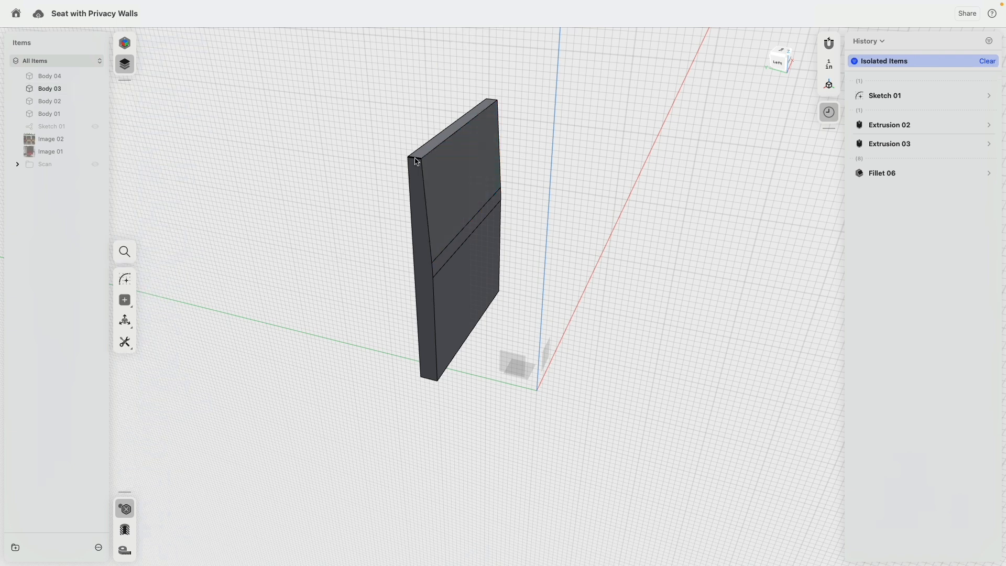
# Step: Fillet the back panel's outer edges around its top, bottom and both sides with a 0.25" radius, and end isolation
pyautogui.click(416, 157)
pyautogui.click(436, 140)
pyautogui.click(498, 101)
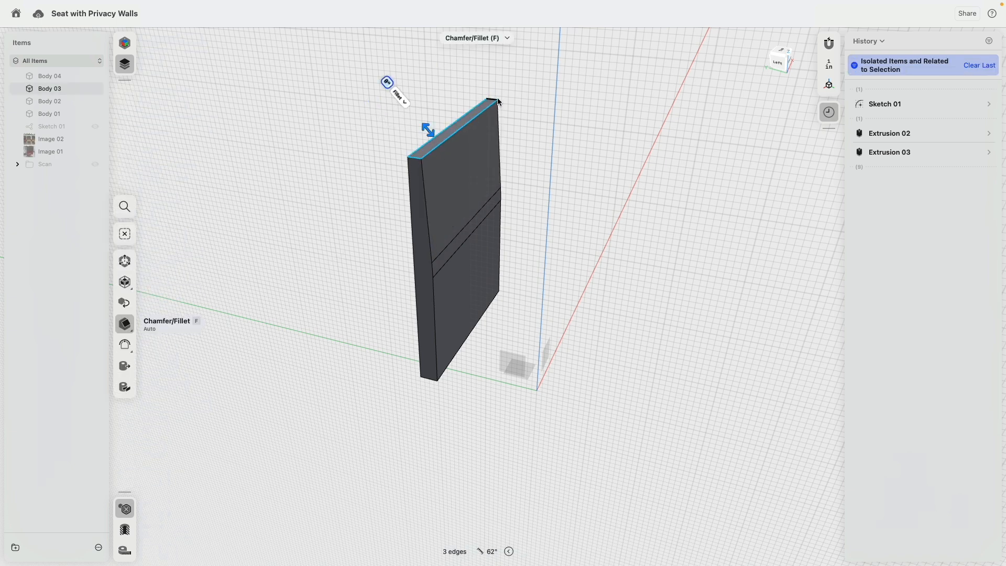
pyautogui.click(428, 379)
pyautogui.click(448, 365)
pyautogui.moveTo(400, 370); pyautogui.dragTo(357, 278, button='right')
pyautogui.click(384, 270)
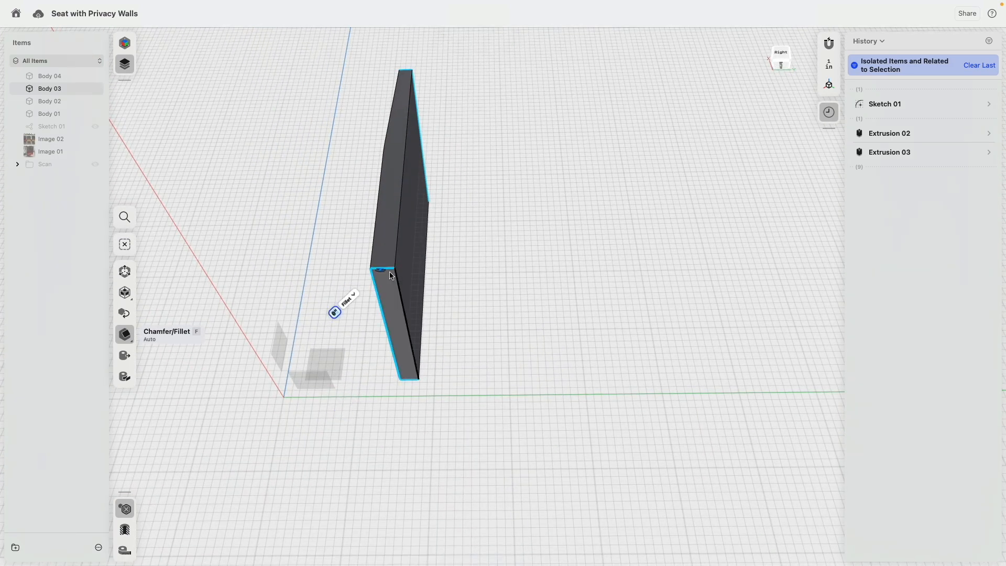
pyautogui.click(400, 282)
pyautogui.click(404, 254)
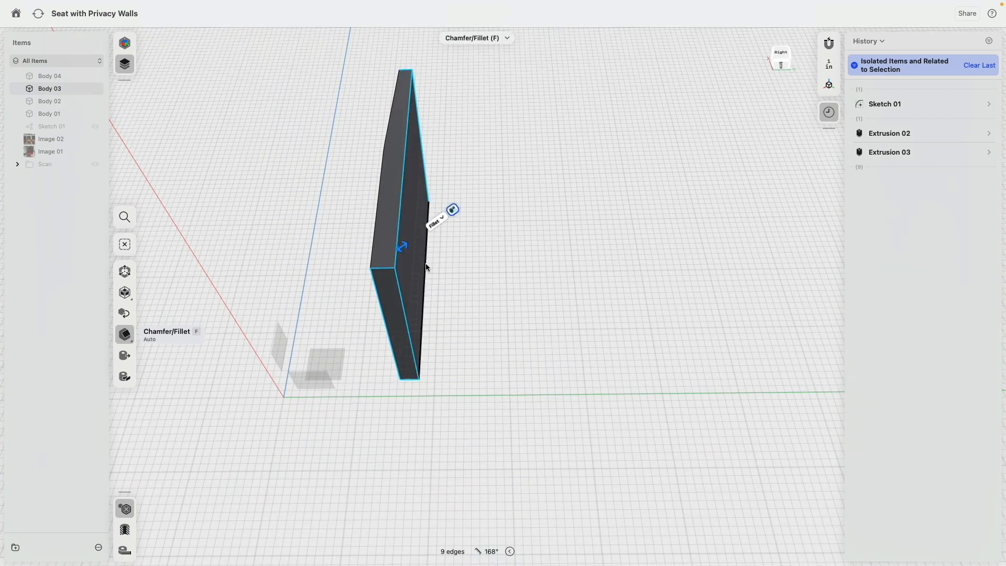
pyautogui.moveTo(473, 140); pyautogui.dragTo(623, 195, button='right')
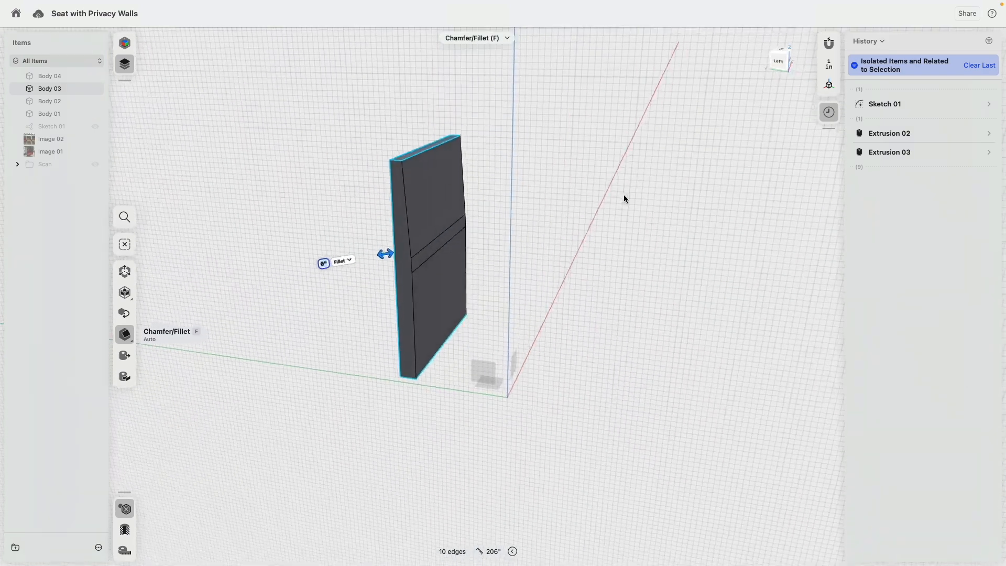
pyautogui.click(407, 185)
pyautogui.click(464, 166)
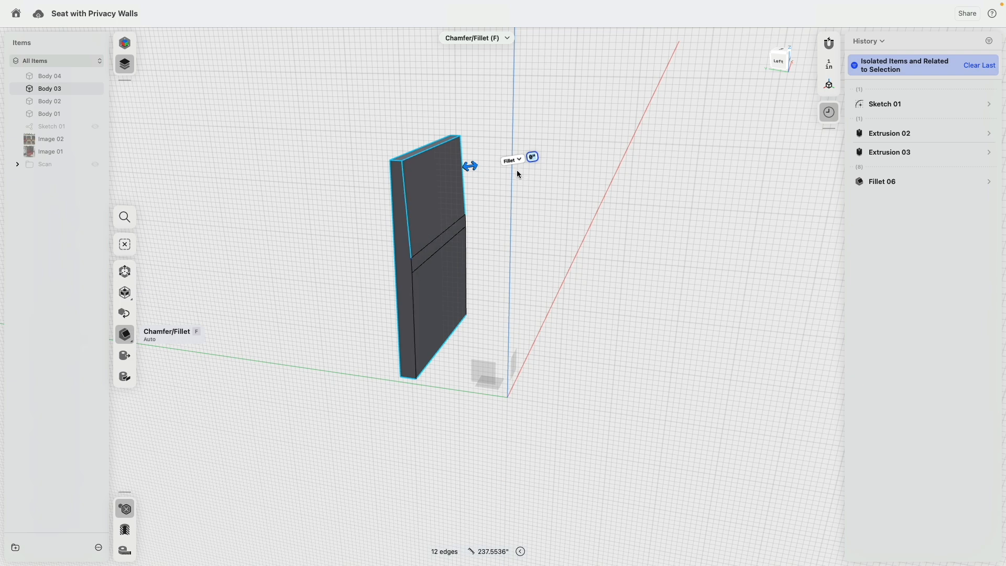
pyautogui.scroll(5, 473, 137)
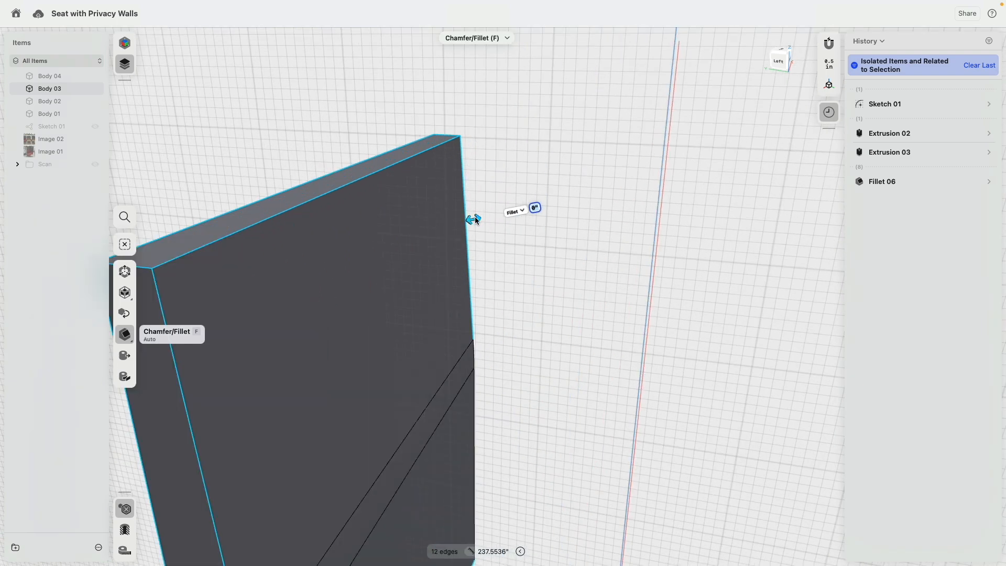
pyautogui.moveTo(480, 218); pyautogui.dragTo(478, 217)
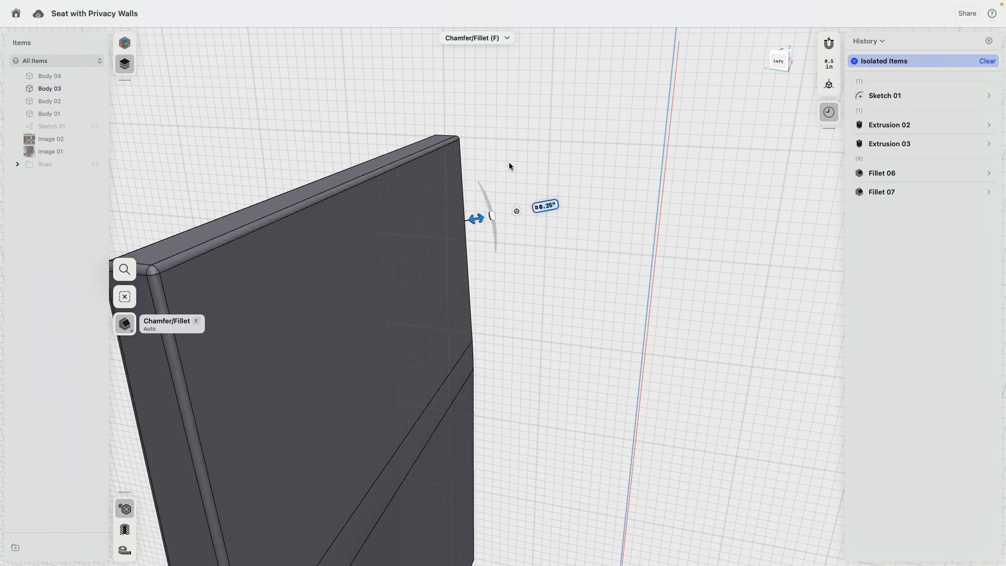
pyautogui.scroll(-5, 508, 164)
pyautogui.click(537, 306)
pyautogui.moveTo(530, 296); pyautogui.dragTo(536, 212, button='right')
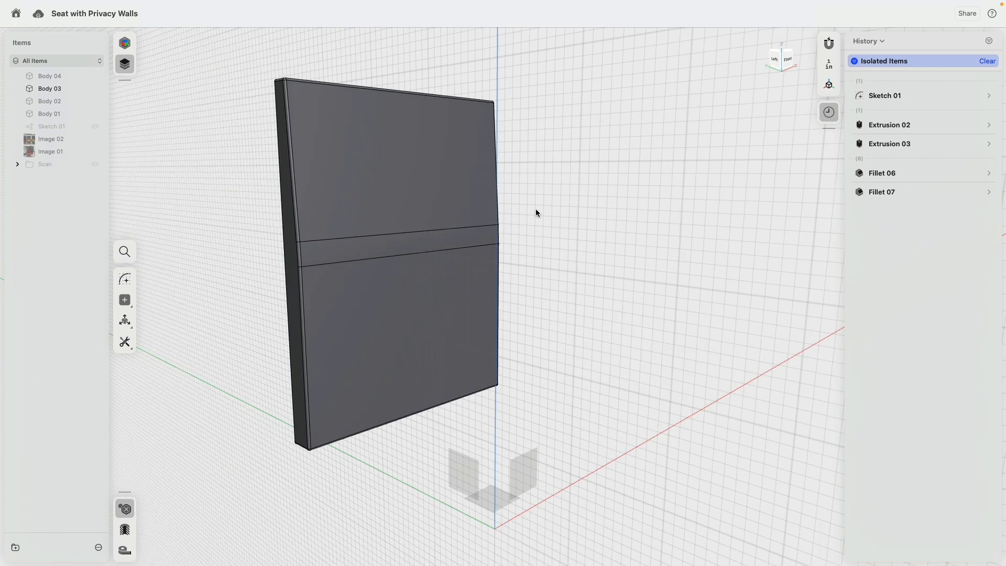
pyautogui.click(137, 506)
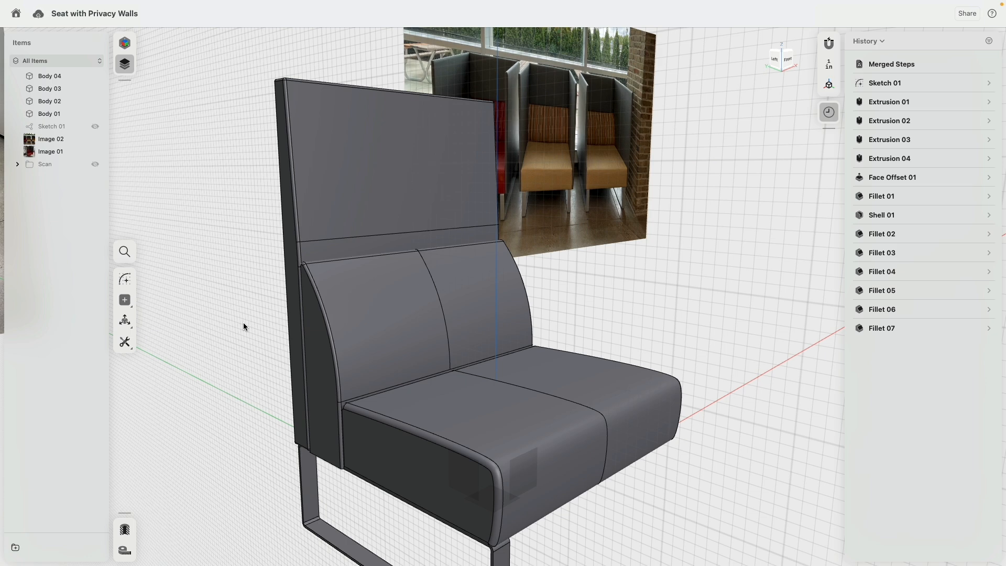
# Step: Examine the privacy walls, their edges and how they meet the seats in the reference photos from the front view
pyautogui.click(788, 60)
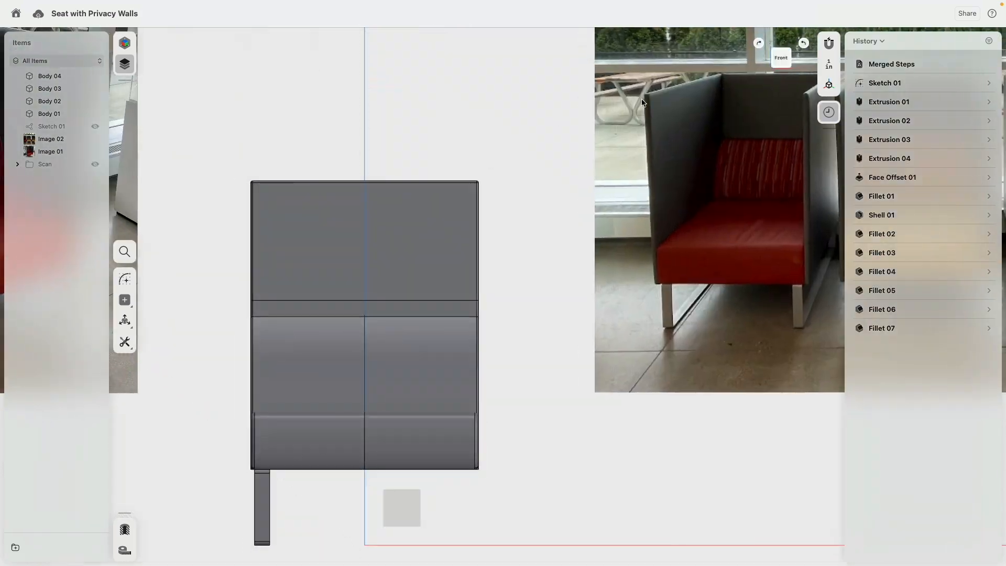
pyautogui.moveTo(681, 133); pyautogui.dragTo(454, 260, button='middle')
pyautogui.scroll(10, 631, 198)
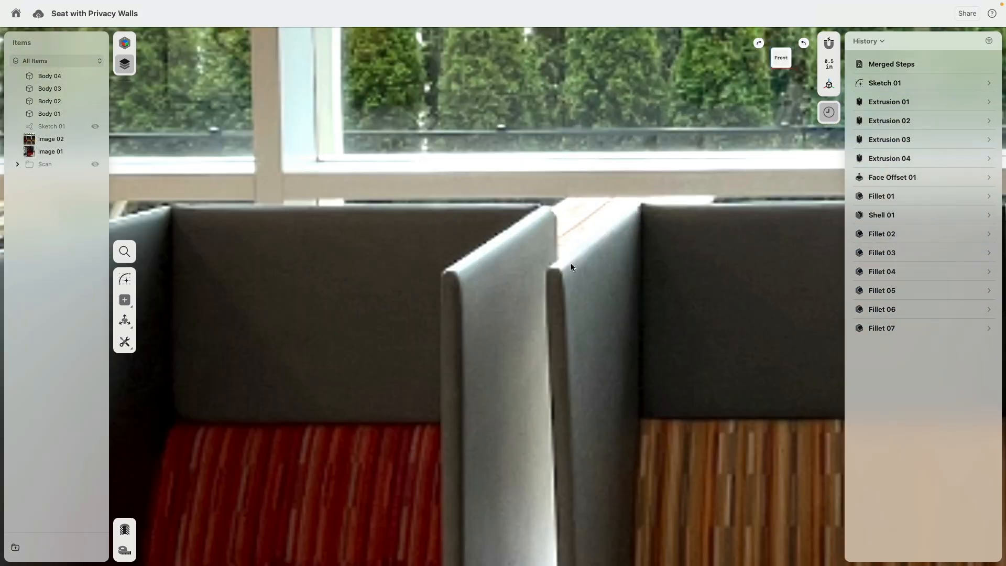
pyautogui.moveTo(313, 252); pyautogui.dragTo(646, 205, button='middle')
pyautogui.scroll(-5, 447, 279)
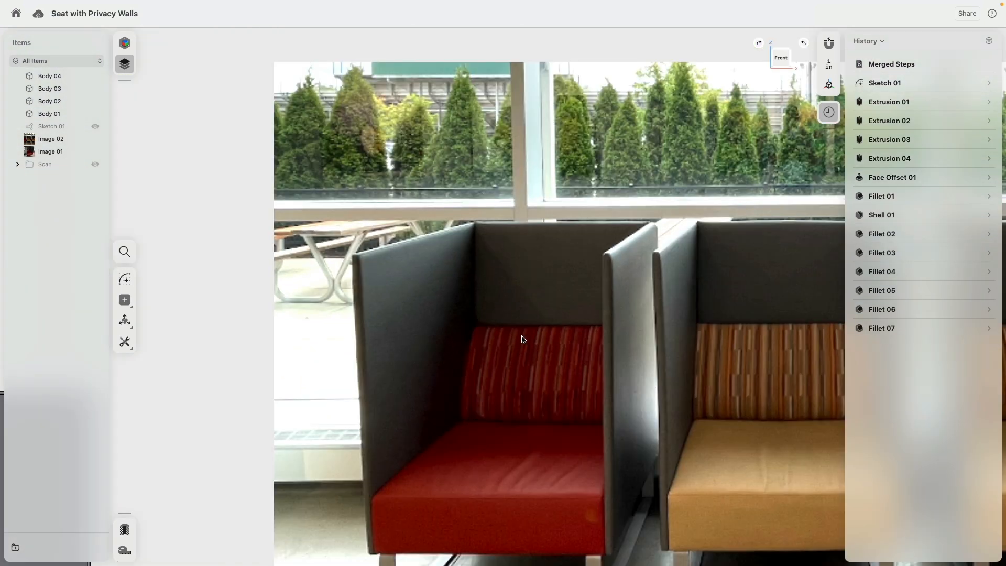
pyautogui.moveTo(522, 336); pyautogui.dragTo(459, 155, button='middle')
pyautogui.moveTo(674, 299); pyautogui.dragTo(281, 315, button='middle')
pyautogui.moveTo(519, 306); pyautogui.dragTo(441, 318, button='middle')
pyautogui.scroll(-5, 409, 315)
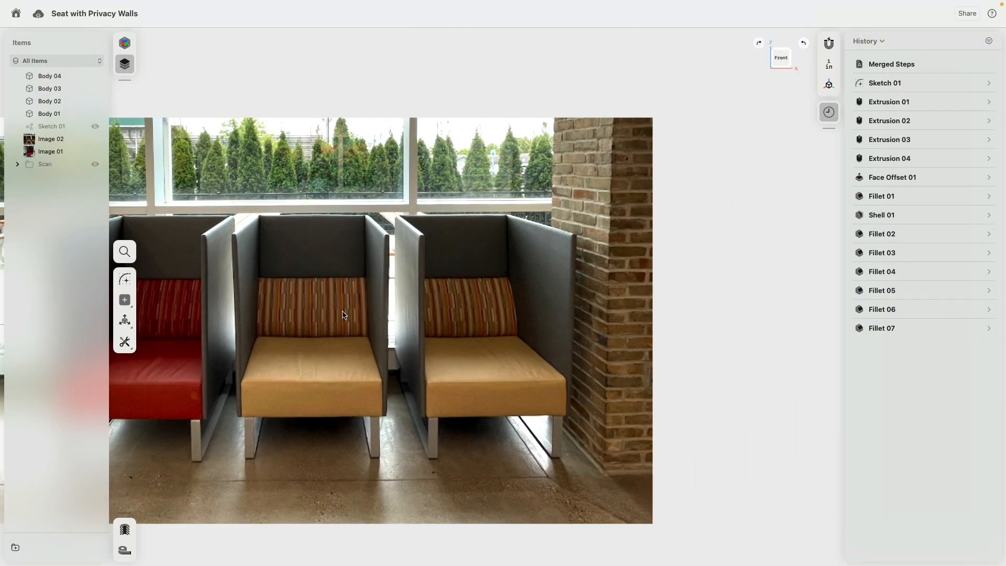
# Step: Mirror the leg frame across the seat's central vertical plane to create the matching leg frame on the opposite side
pyautogui.moveTo(258, 313); pyautogui.dragTo(678, 174, button='middle')
pyautogui.moveTo(339, 280); pyautogui.dragTo(556, 244, button='middle')
pyautogui.moveTo(555, 241); pyautogui.dragTo(494, 289, button='right')
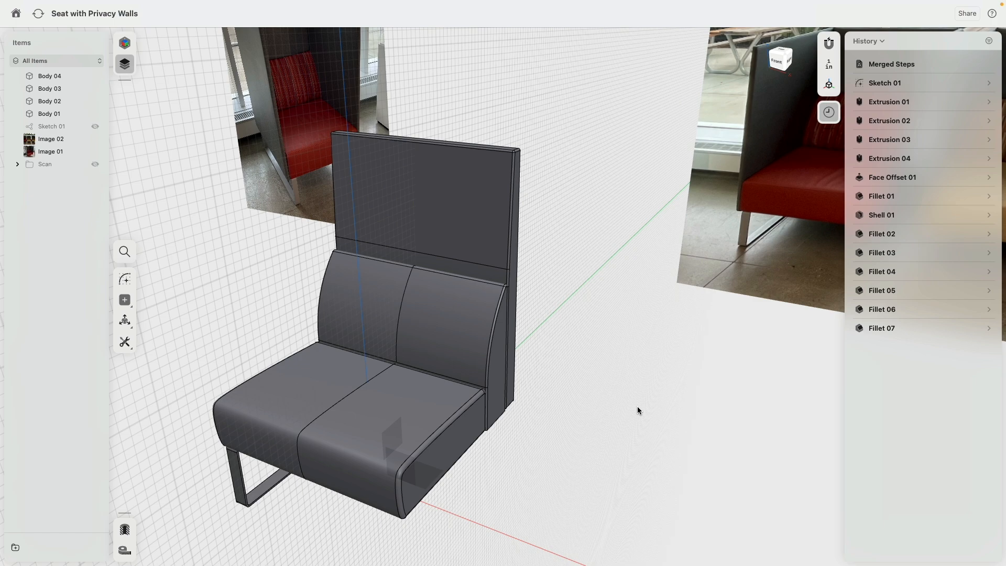
pyautogui.moveTo(638, 407); pyautogui.dragTo(466, 359, button='right')
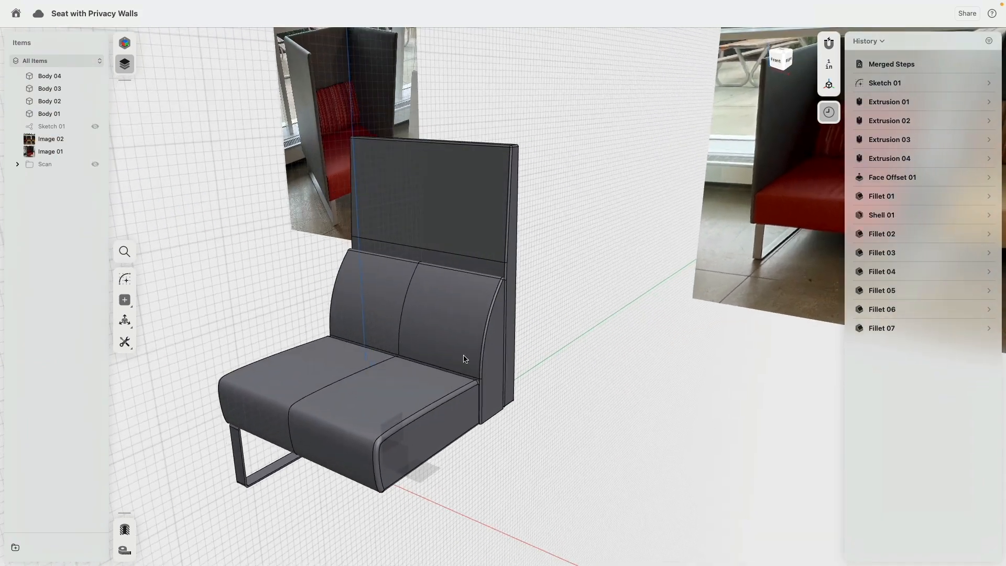
pyautogui.click(234, 444)
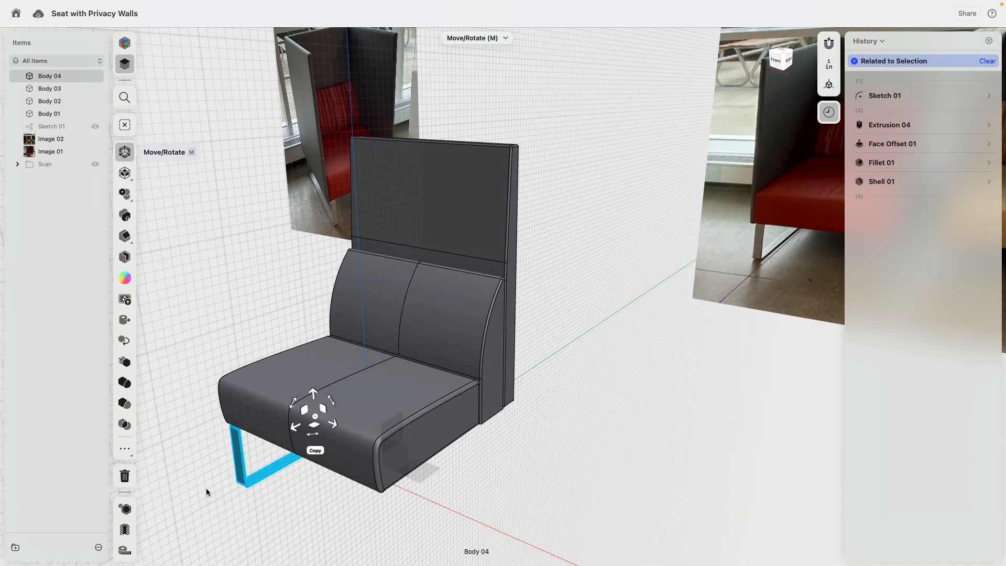
pyautogui.moveTo(206, 488); pyautogui.dragTo(278, 328, button='right')
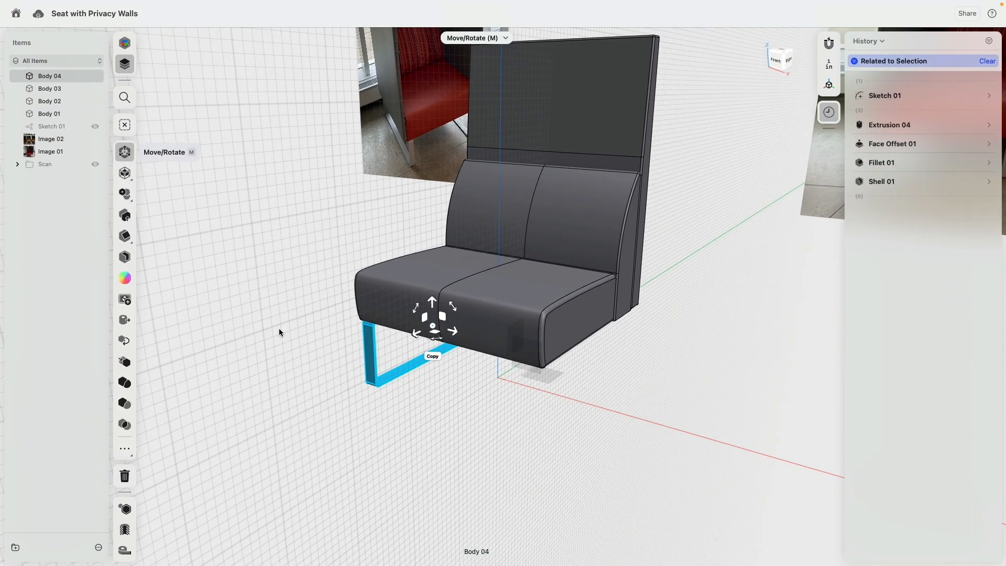
pyautogui.click(126, 361)
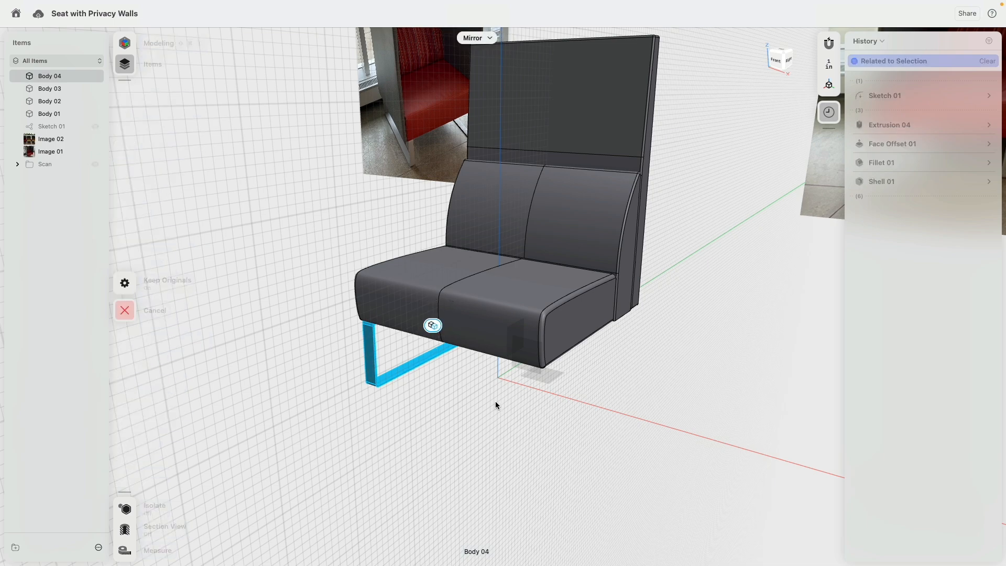
pyautogui.moveTo(495, 400); pyautogui.dragTo(584, 369, button='right')
pyautogui.click(583, 370)
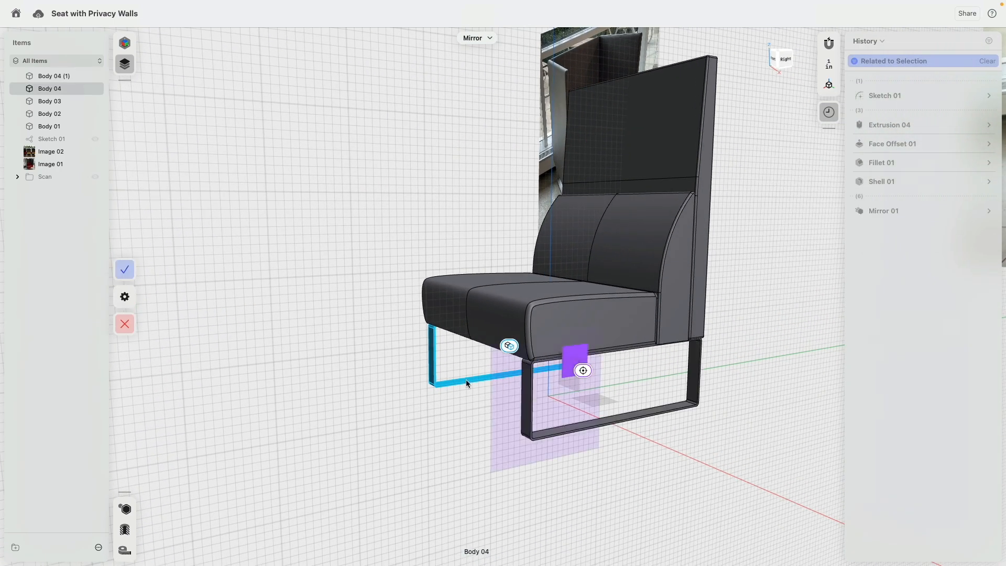
pyautogui.click(126, 273)
pyautogui.click(242, 345)
# Step: Sketch a 19" horizontal line level with the panel's top and a 12" vertical line down from its front end, on the tall back panel's side face
pyautogui.moveTo(304, 369); pyautogui.dragTo(407, 419, button='right')
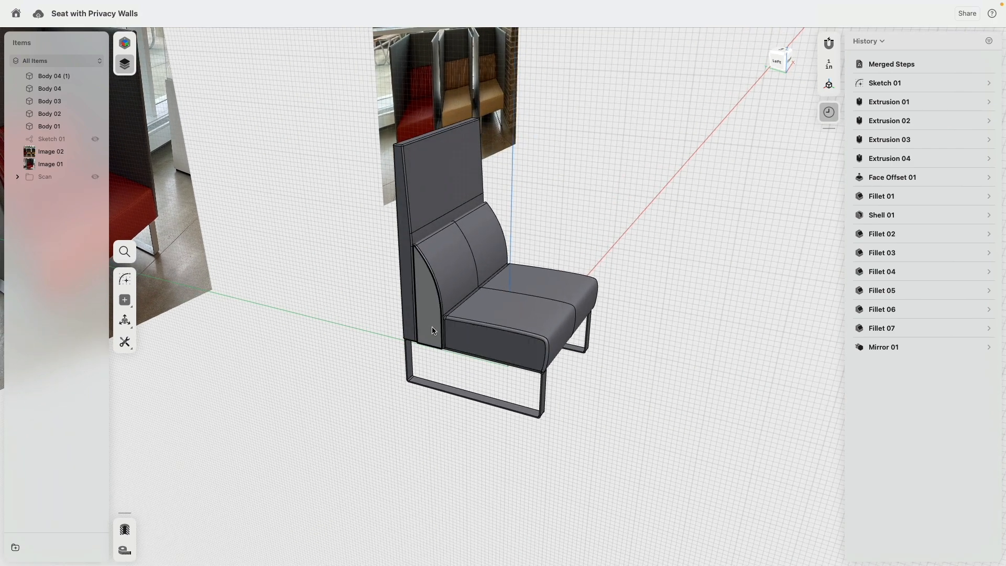
pyautogui.click(408, 292)
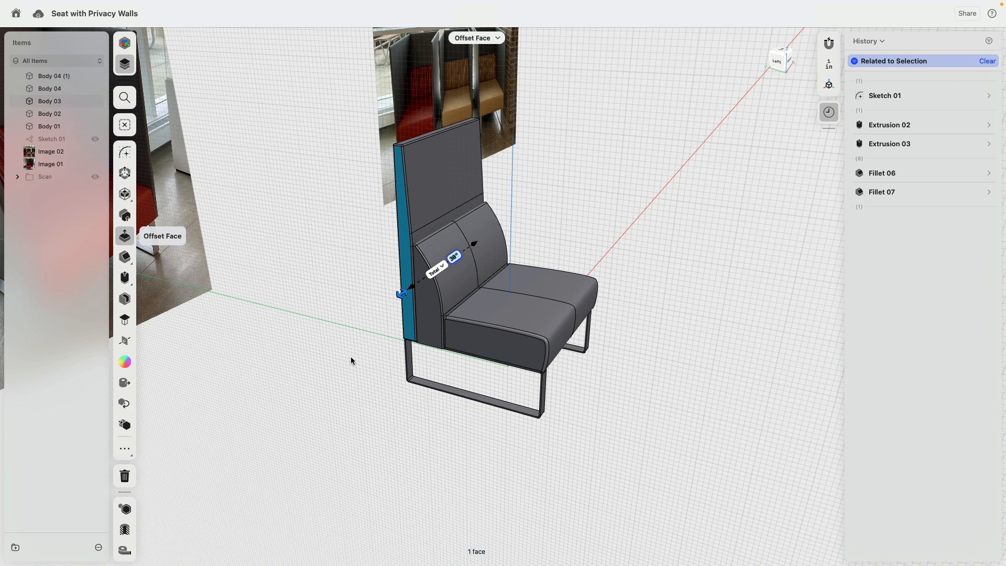
pyautogui.click(429, 322)
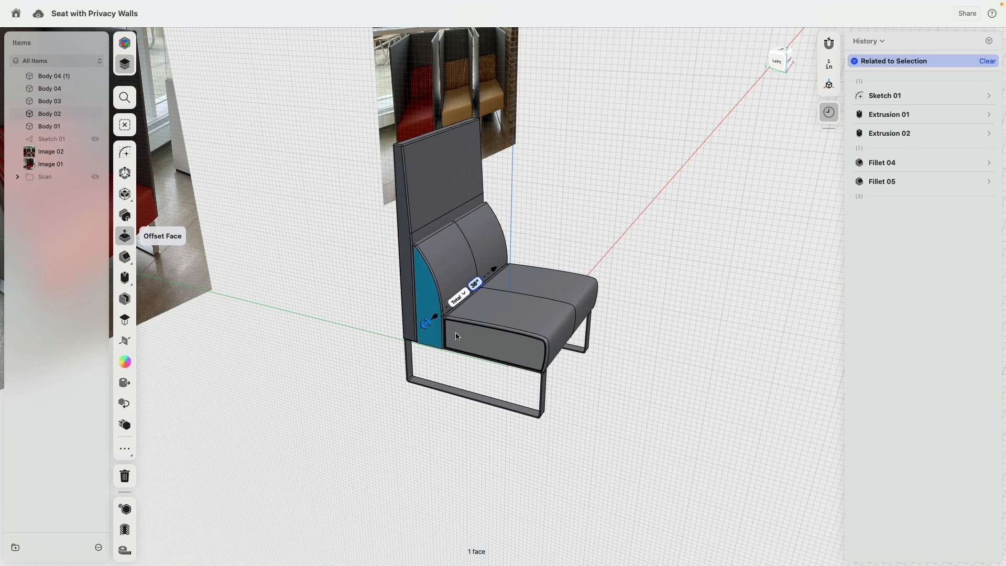
pyautogui.click(459, 334)
pyautogui.click(432, 307)
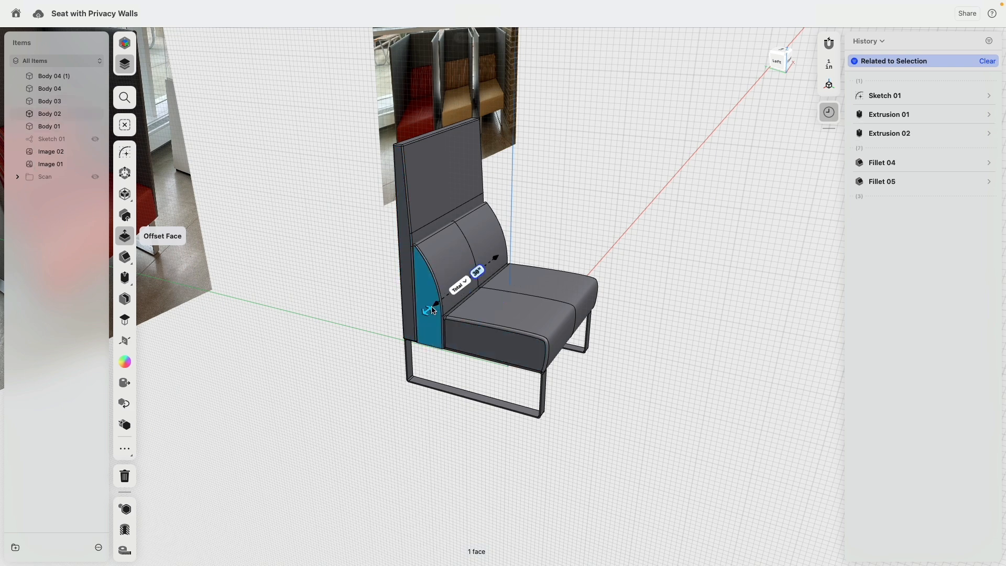
pyautogui.click(401, 272)
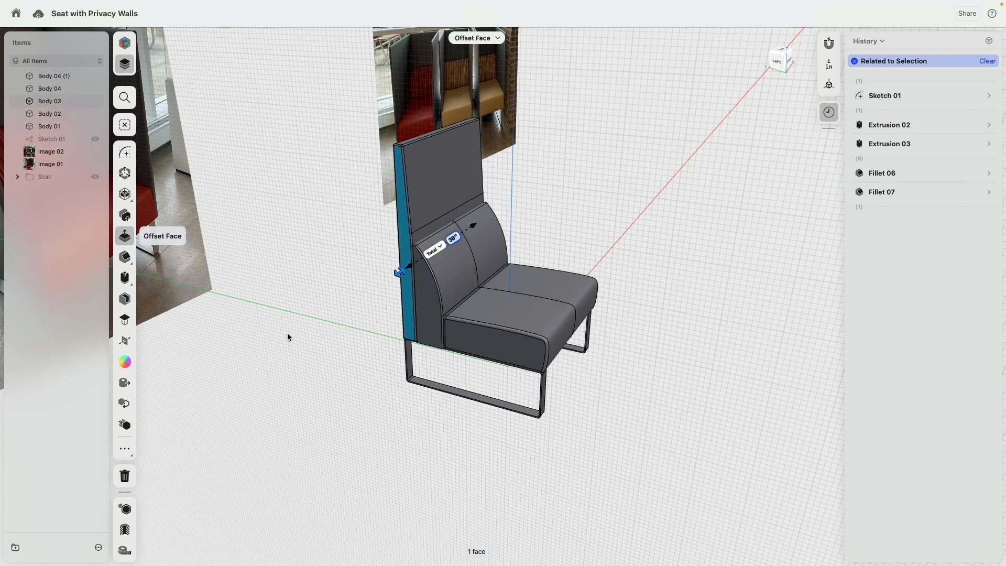
pyautogui.click(127, 156)
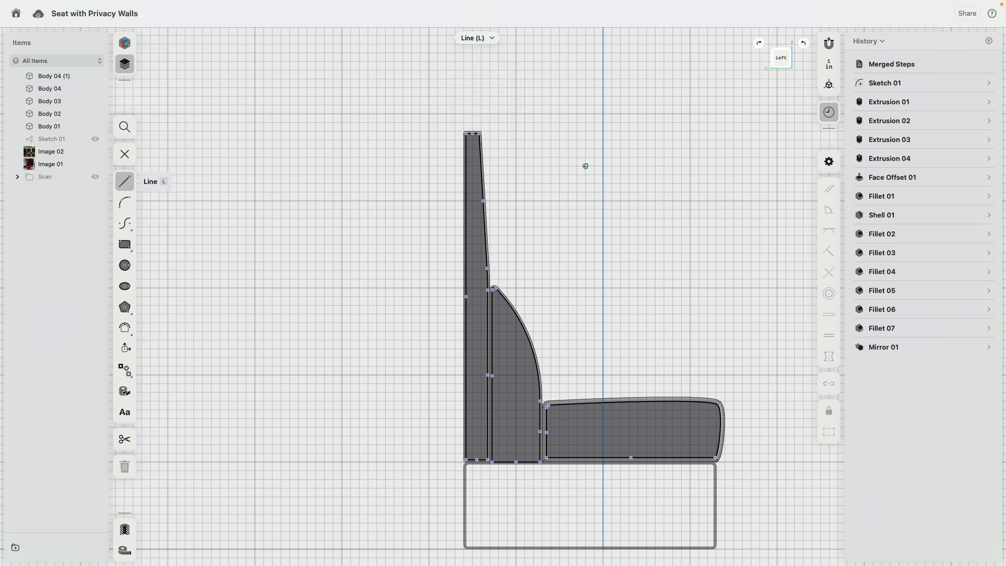
pyautogui.moveTo(542, 141); pyautogui.dragTo(528, 191, button='middle')
pyautogui.click(526, 181)
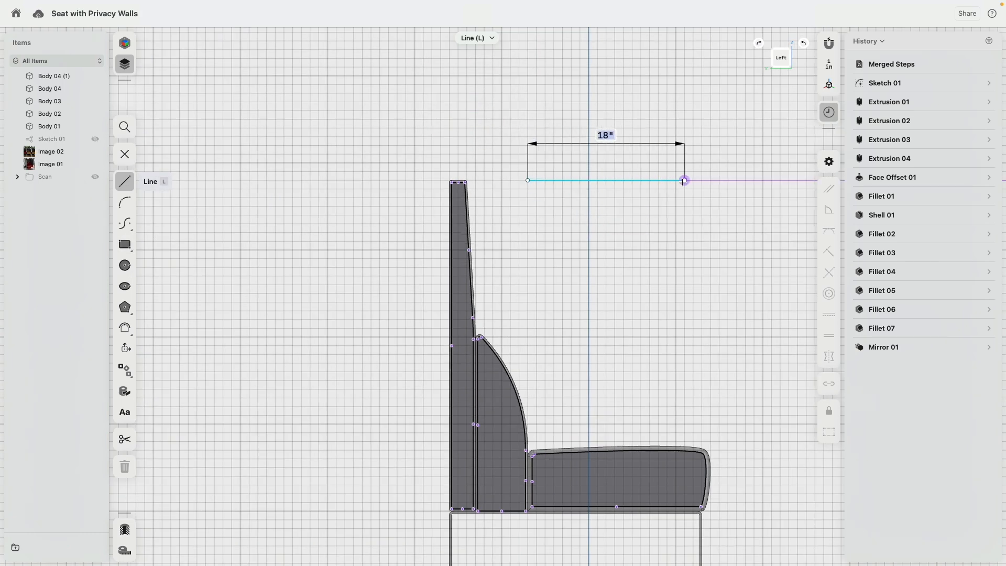
pyautogui.click(693, 180)
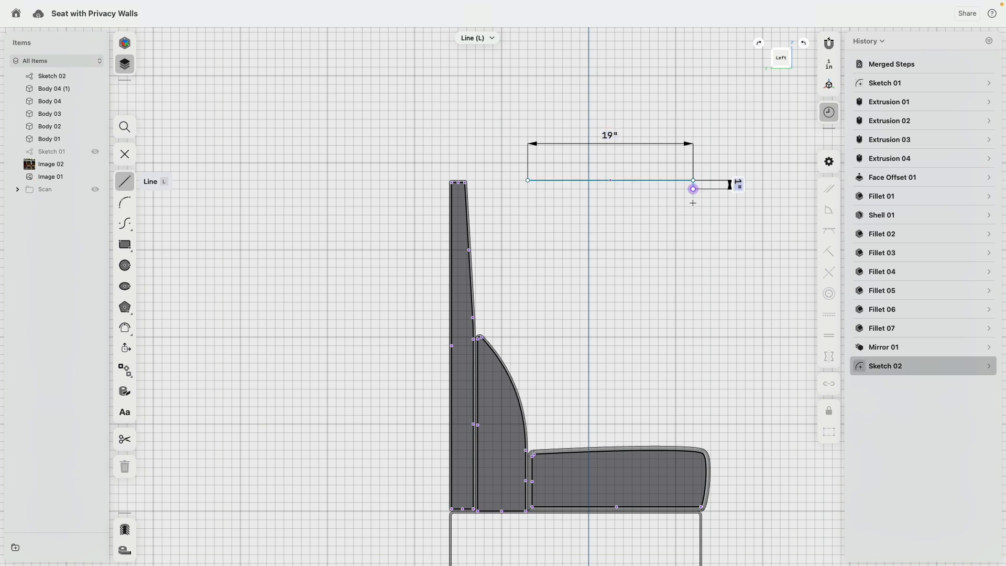
pyautogui.click(693, 284)
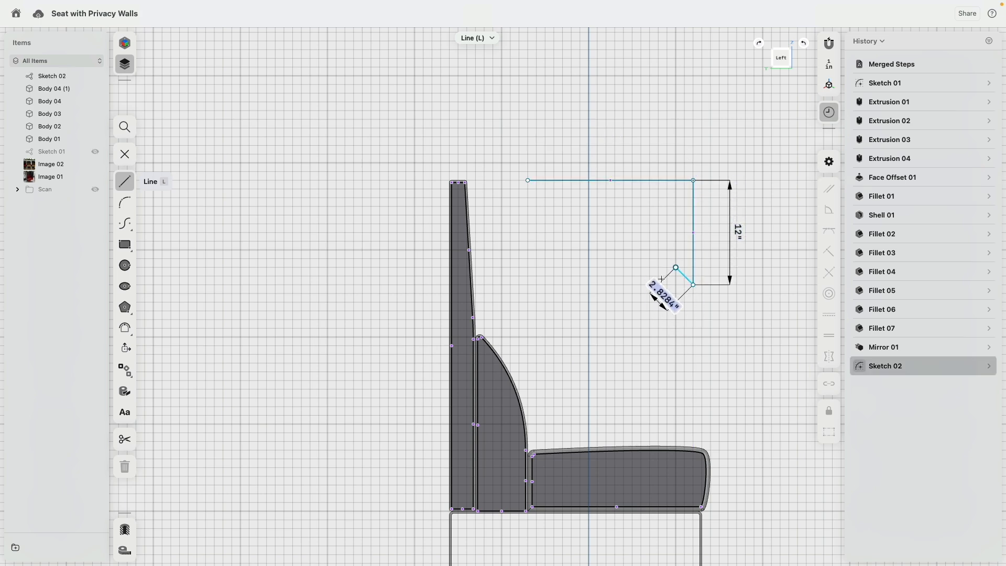
pyautogui.press('Escape')
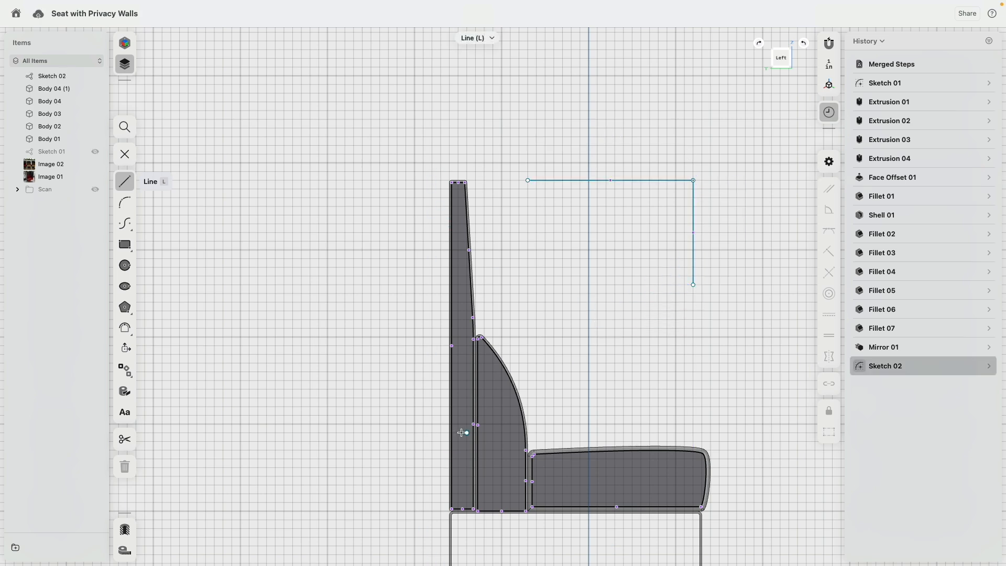
# Step: Project the tall back panel's long rear edge and short top edge into the side sketch as linked geometry
pyautogui.moveTo(344, 322)
pyautogui.mouseDown(button='right')
pyautogui.moveTo(469, 413)
pyautogui.moveTo(503, 355)
pyautogui.moveTo(412, 307)
pyautogui.mouseUp(button='right')
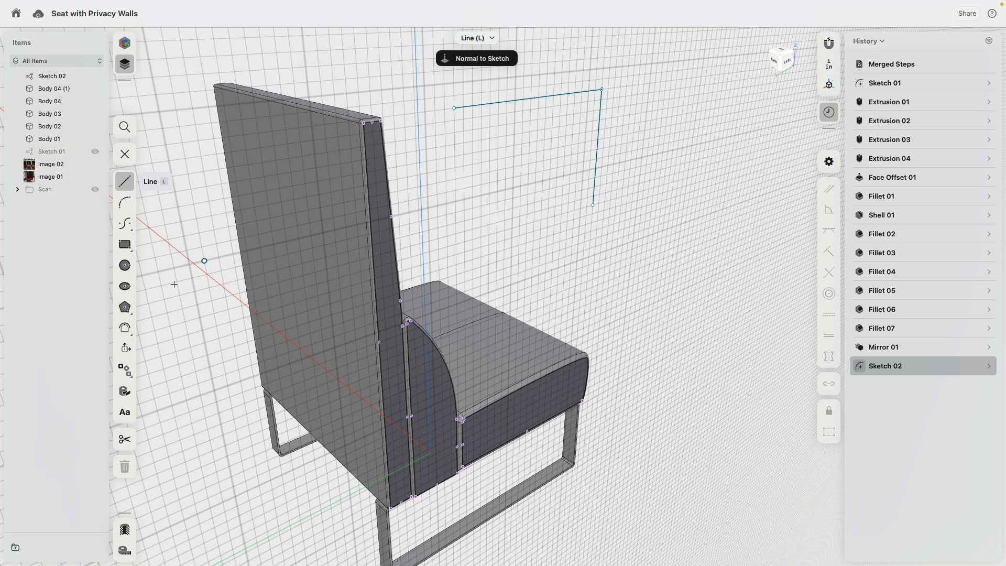
pyautogui.click(125, 392)
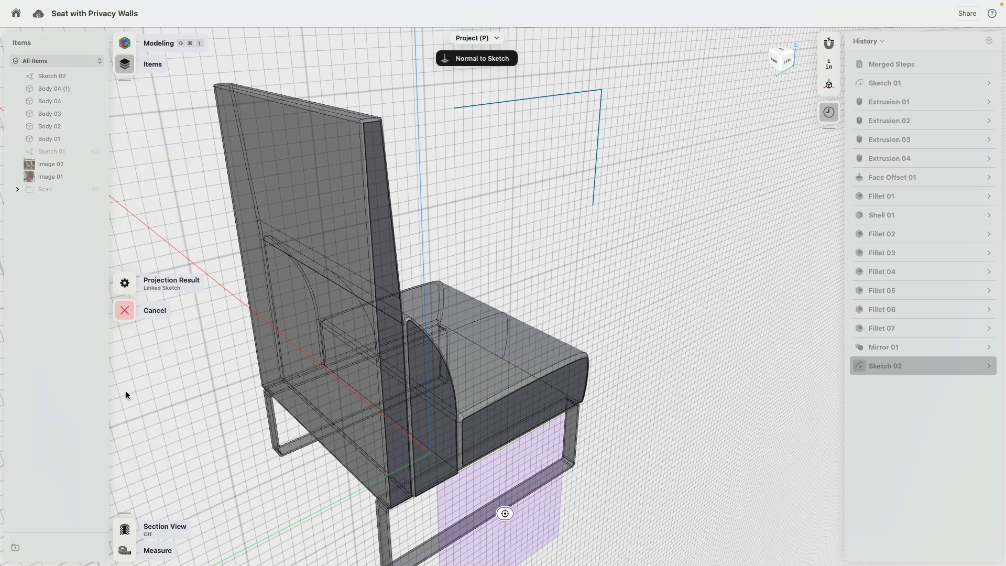
pyautogui.click(361, 153)
pyautogui.scroll(5, 369, 106)
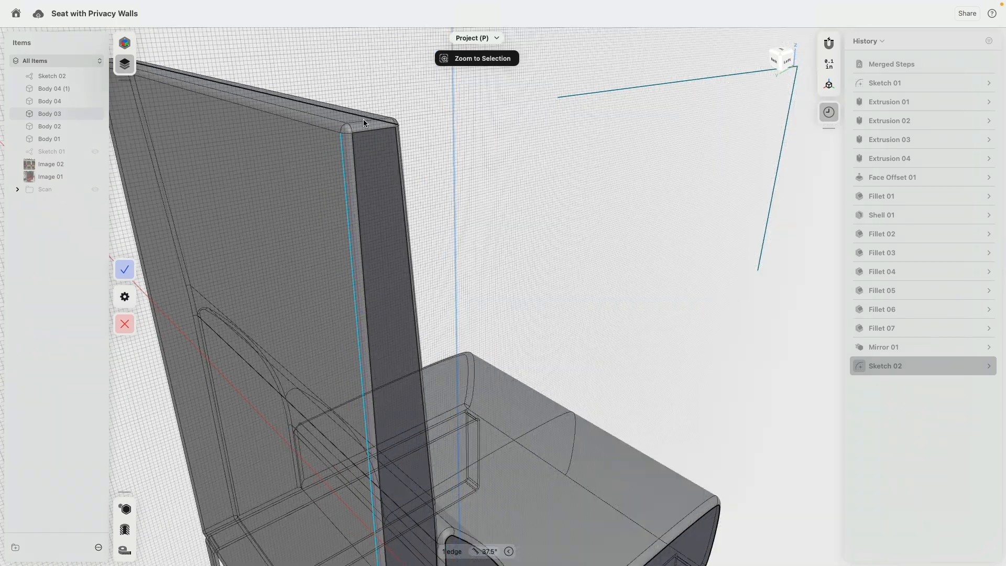
pyautogui.click(361, 121)
pyautogui.scroll(-10, 460, 178)
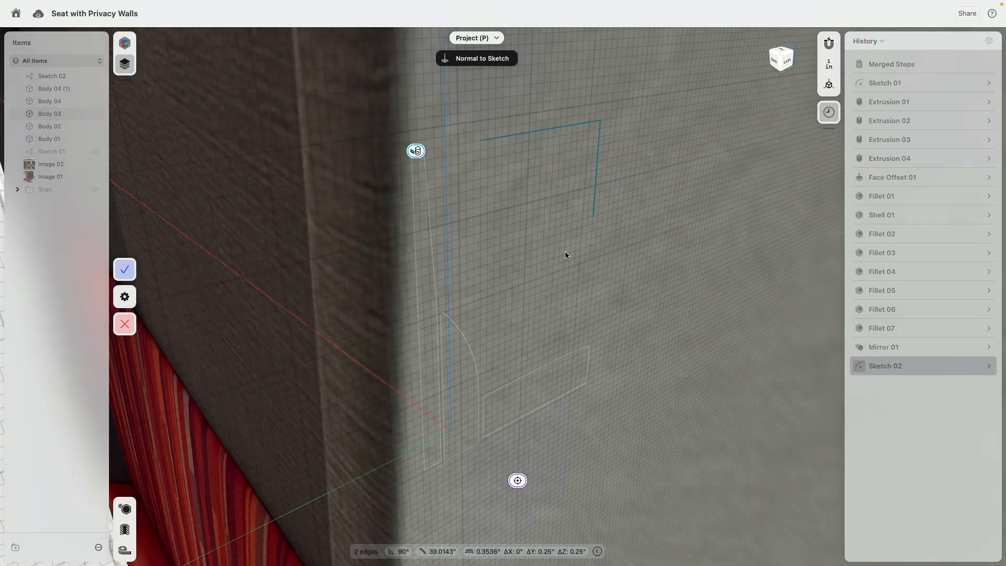
pyautogui.moveTo(565, 250); pyautogui.dragTo(308, 229, button='right')
pyautogui.moveTo(616, 251); pyautogui.dragTo(604, 257, button='right')
pyautogui.scroll(-10, 645, 279)
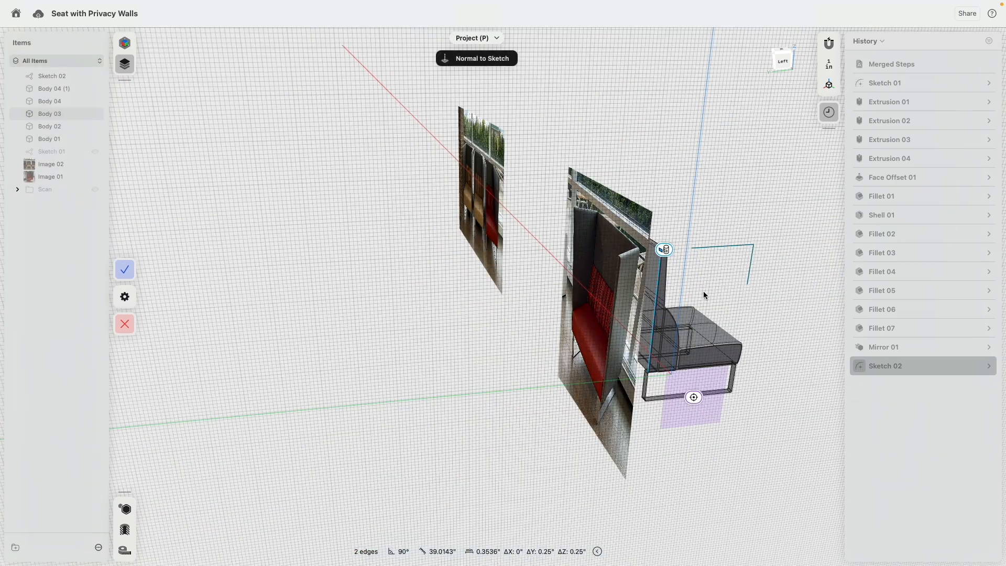
pyautogui.moveTo(703, 290)
pyautogui.mouseDown(button='right')
pyautogui.moveTo(486, 256)
pyautogui.moveTo(435, 285)
pyautogui.mouseUp(button='right')
pyautogui.scroll(5, 436, 282)
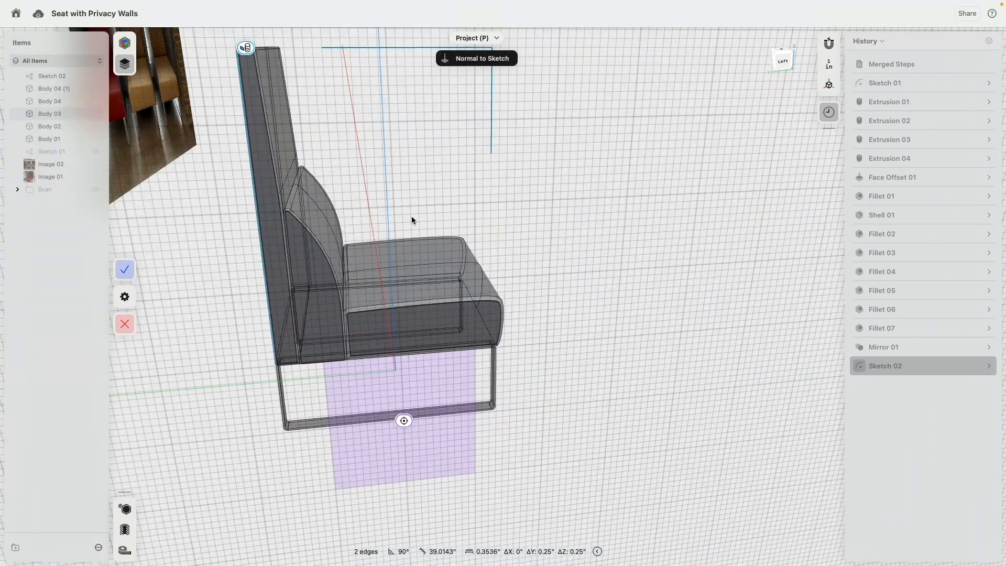
pyautogui.click(125, 269)
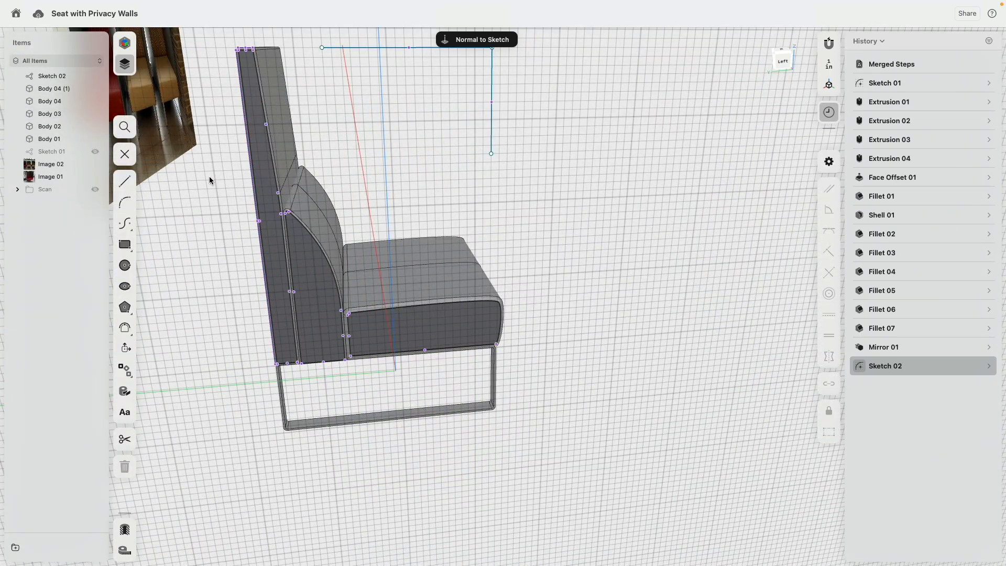
# Step: Hide all five seat and leg bodies so only the side sketch remains, and leave sketch editing
pyautogui.moveTo(209, 180); pyautogui.dragTo(250, 267, button='middle')
pyautogui.click(96, 139)
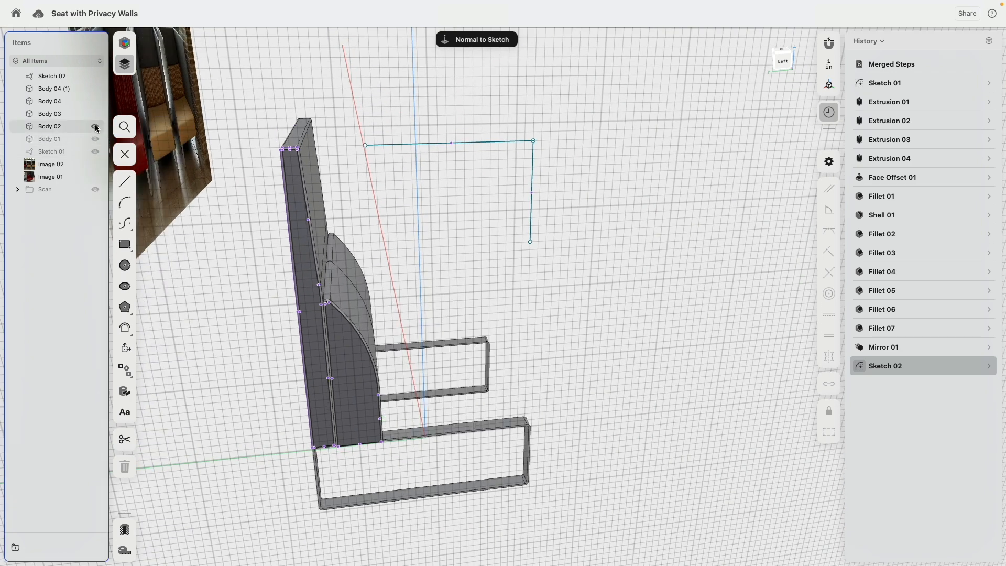
pyautogui.click(96, 126)
pyautogui.click(96, 114)
pyautogui.click(96, 102)
pyautogui.click(96, 88)
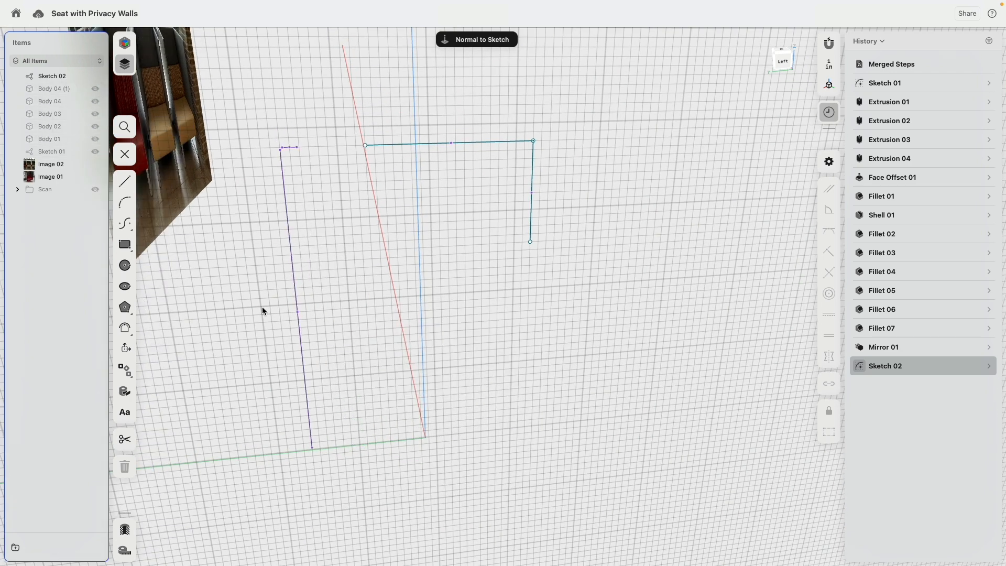
pyautogui.press('Escape')
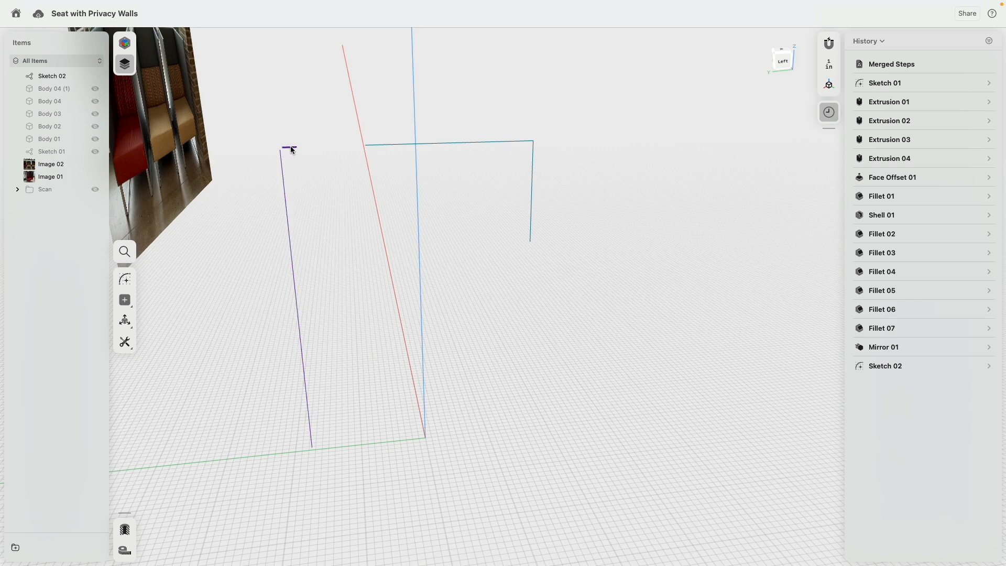
# Step: Show only the tall back panel body alongside the side sketch, with its lower end in view
pyautogui.click(95, 140)
pyautogui.click(95, 141)
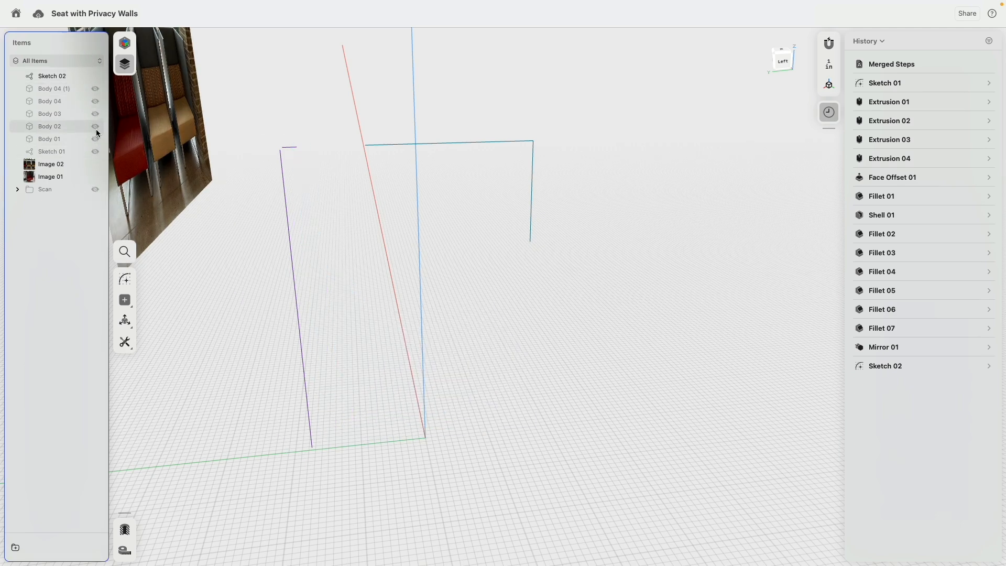
pyautogui.click(95, 127)
pyautogui.click(95, 127)
pyautogui.click(97, 115)
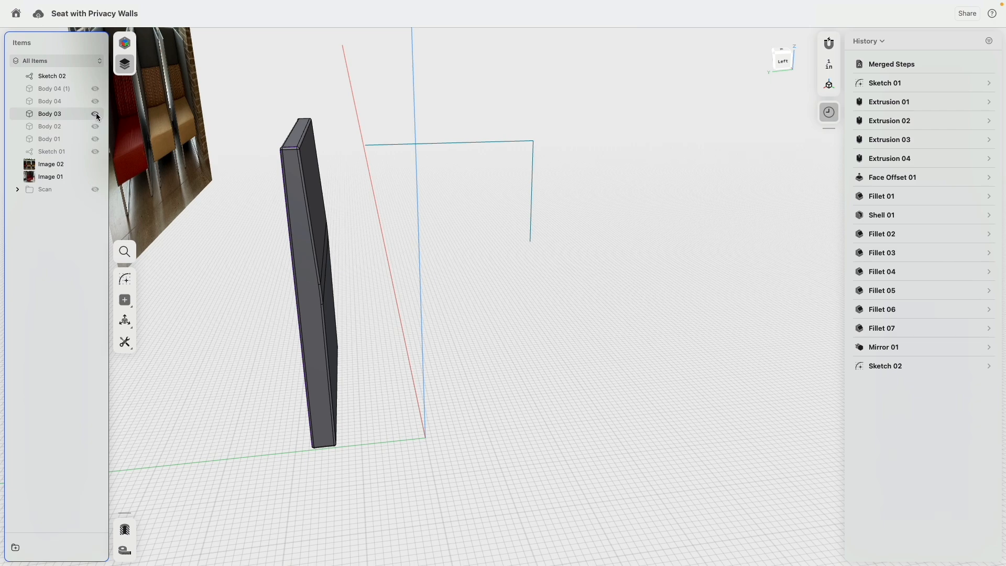
pyautogui.moveTo(269, 365); pyautogui.dragTo(278, 388, button='right')
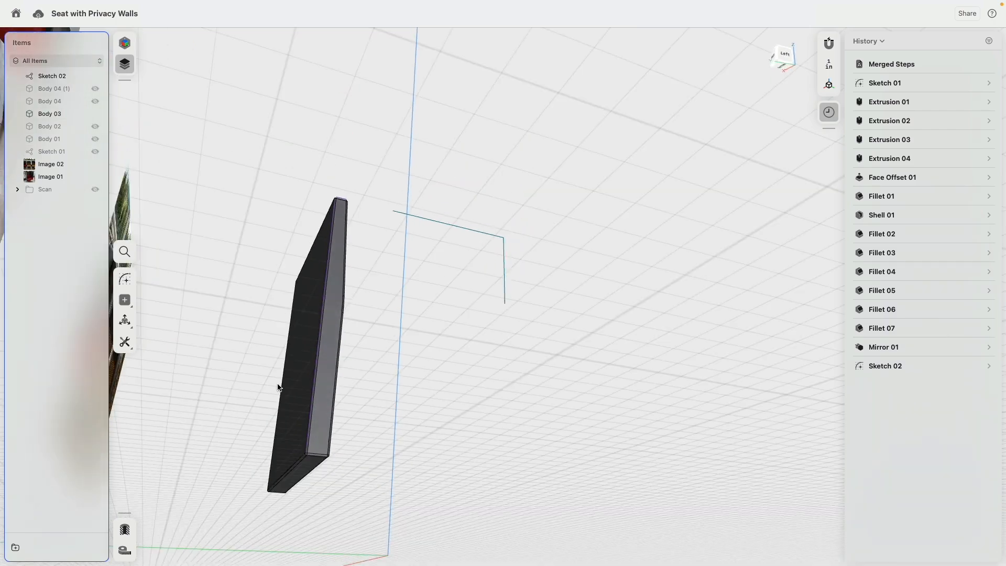
pyautogui.scroll(5, 259, 457)
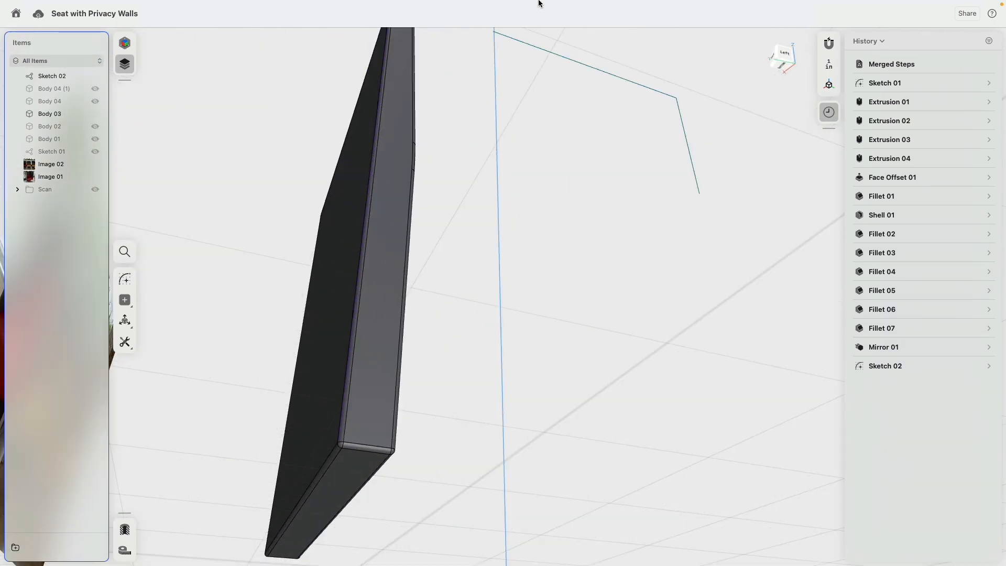
pyautogui.click(55, 78)
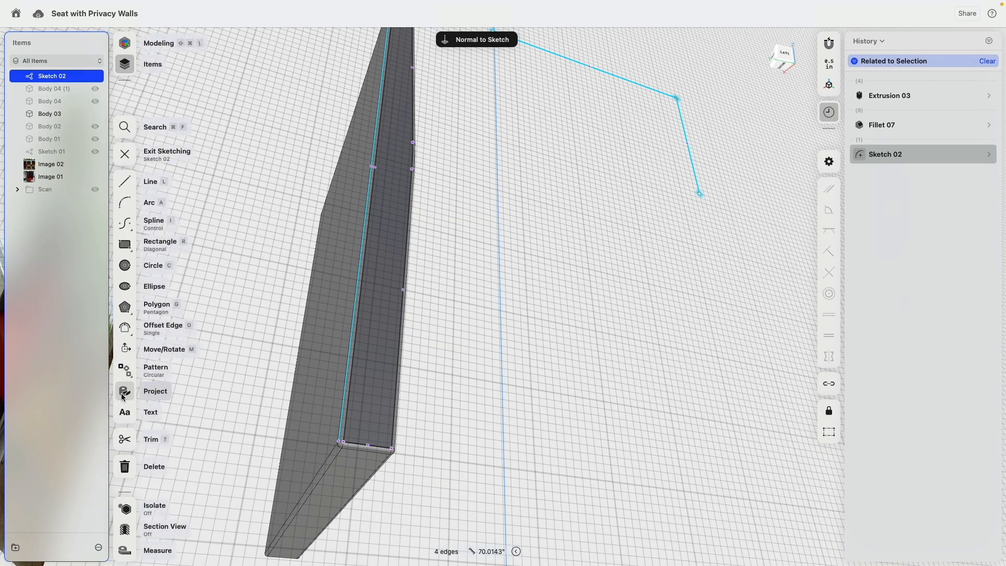
pyautogui.click(124, 391)
pyautogui.click(370, 451)
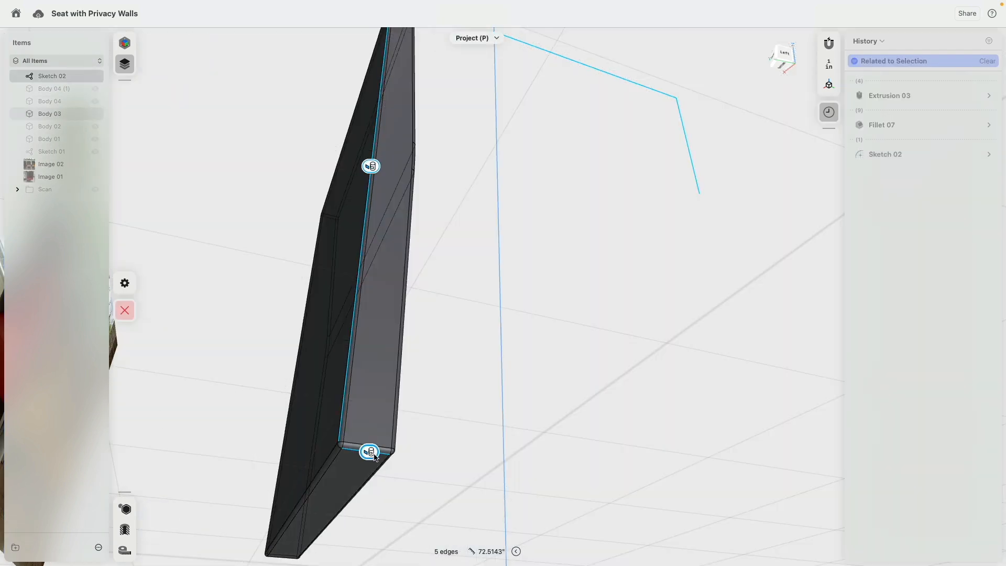
pyautogui.click(615, 75)
pyautogui.scroll(-10, 262, 224)
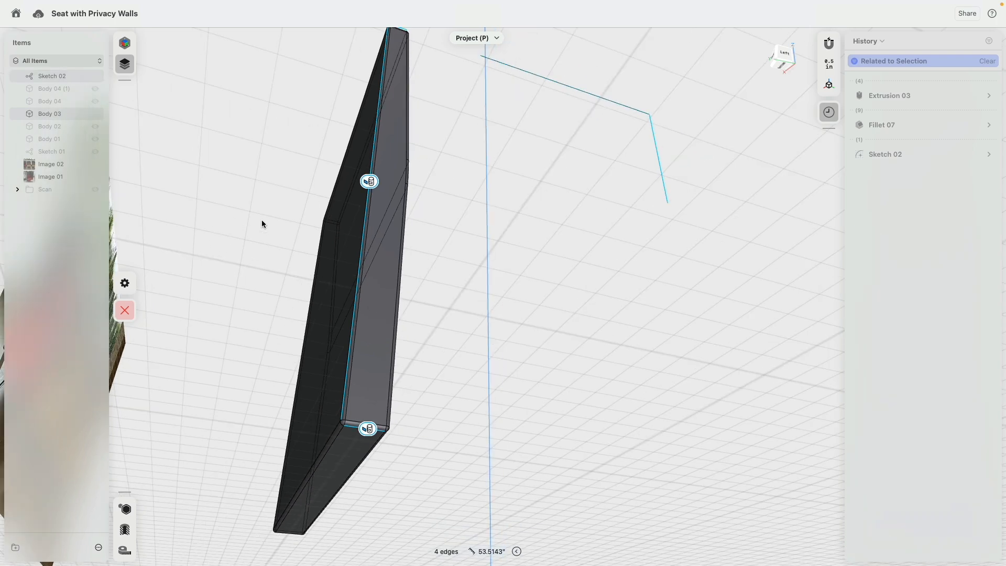
pyautogui.click(127, 312)
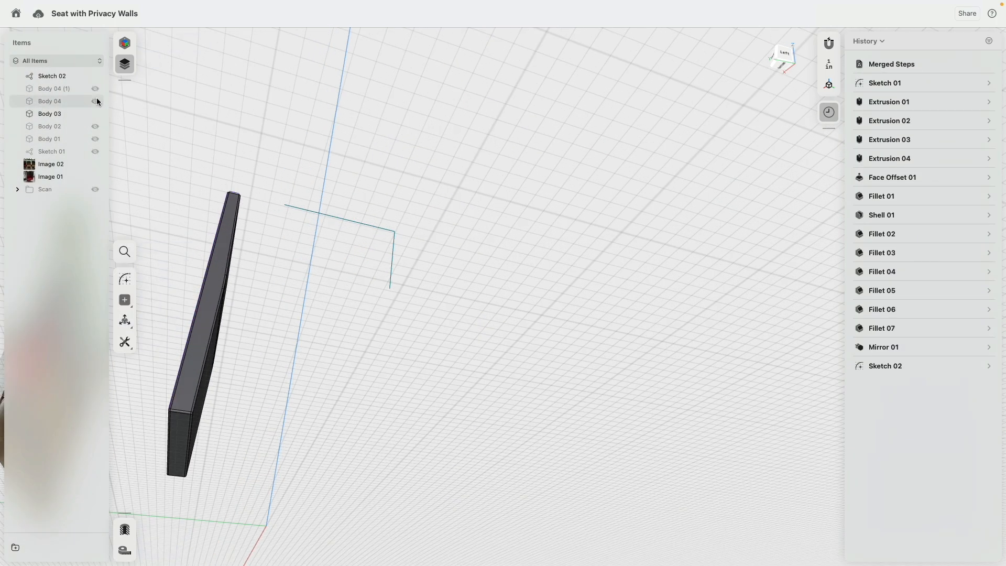
# Step: Project the tall back panel's short bottom edge into the side sketch
pyautogui.doubleClick(52, 76)
pyautogui.click(297, 226)
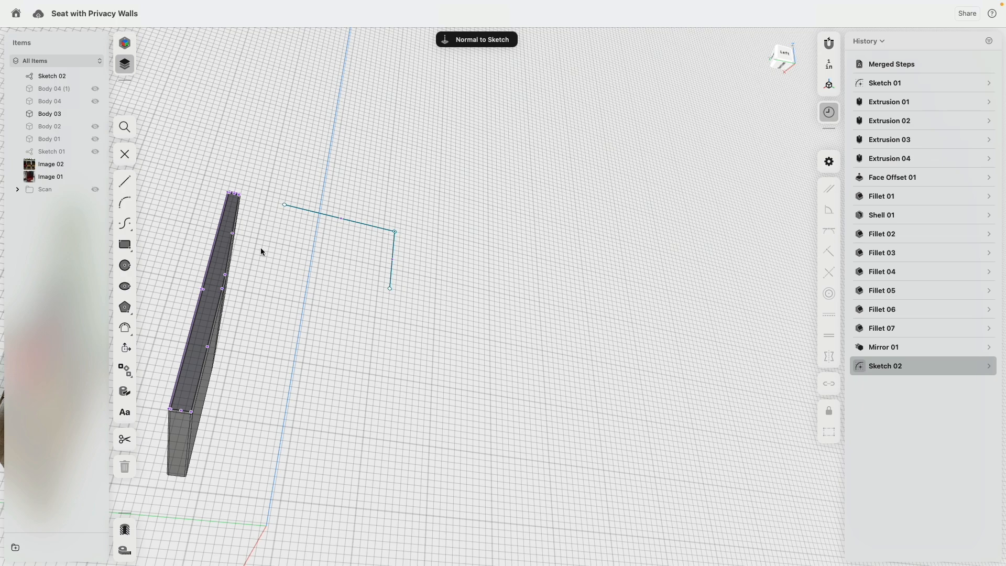
pyautogui.click(131, 390)
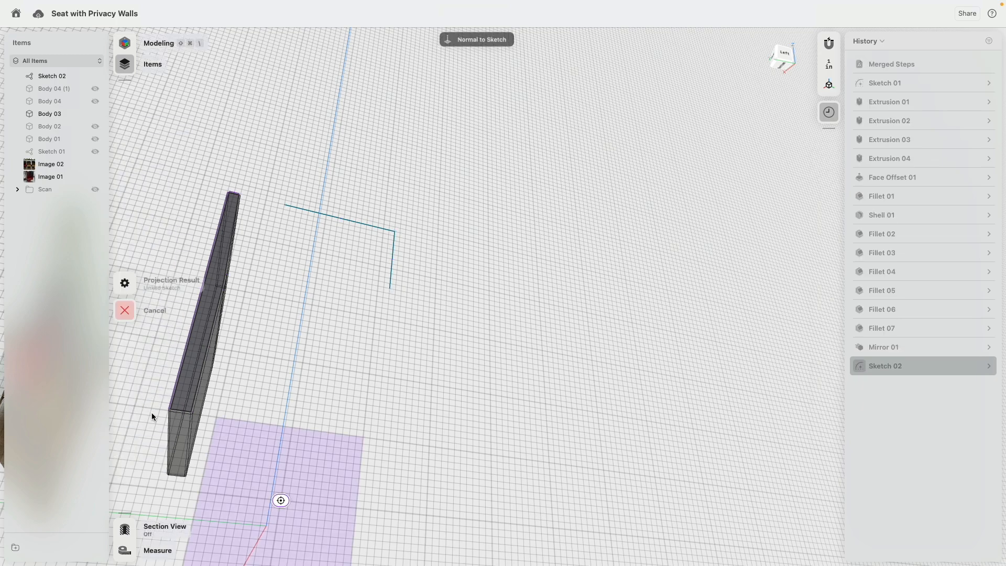
pyautogui.click(186, 415)
pyautogui.moveTo(307, 297); pyautogui.dragTo(315, 343, button='right')
pyautogui.click(126, 270)
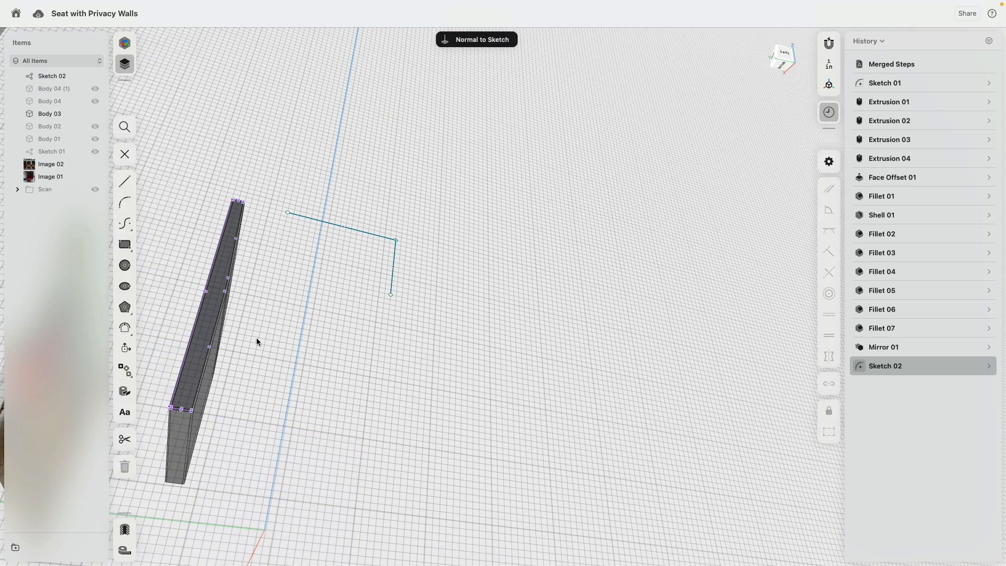
# Step: Hide the tall back panel and delete its three projected edges from the side sketch
pyautogui.click(95, 113)
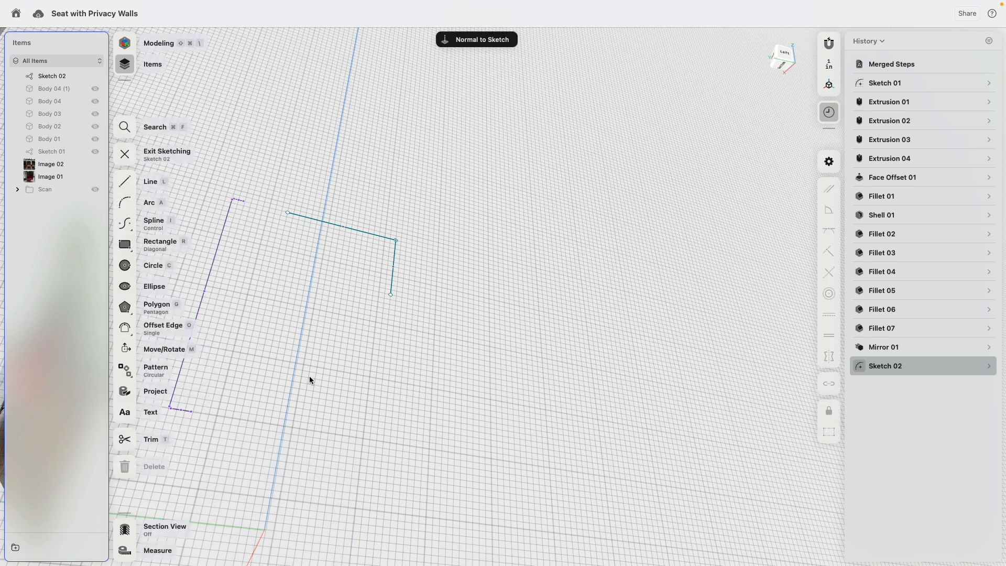
pyautogui.press('Escape')
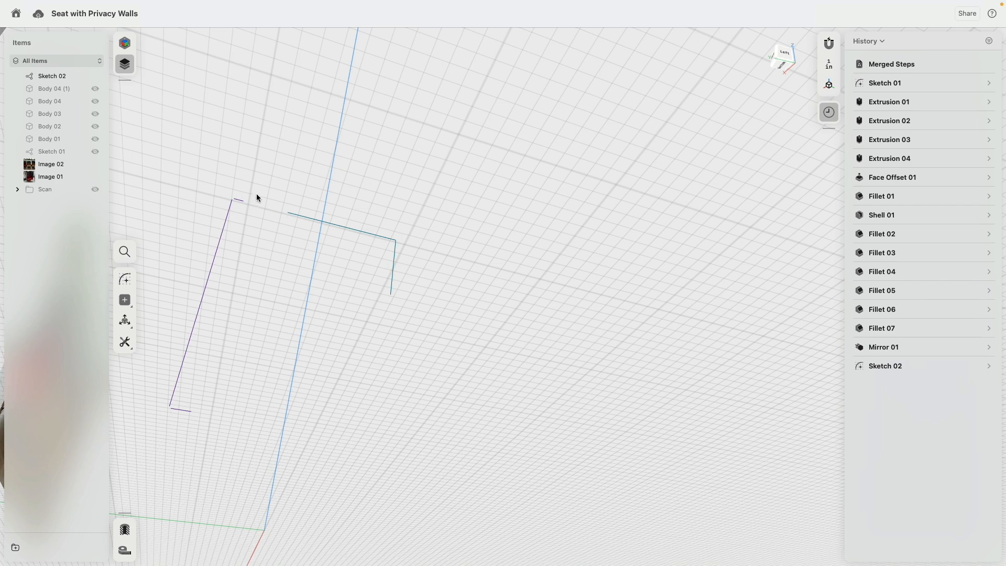
pyautogui.moveTo(261, 179)
pyautogui.mouseDown()
pyautogui.moveTo(178, 452)
pyautogui.moveTo(162, 450)
pyautogui.mouseUp()
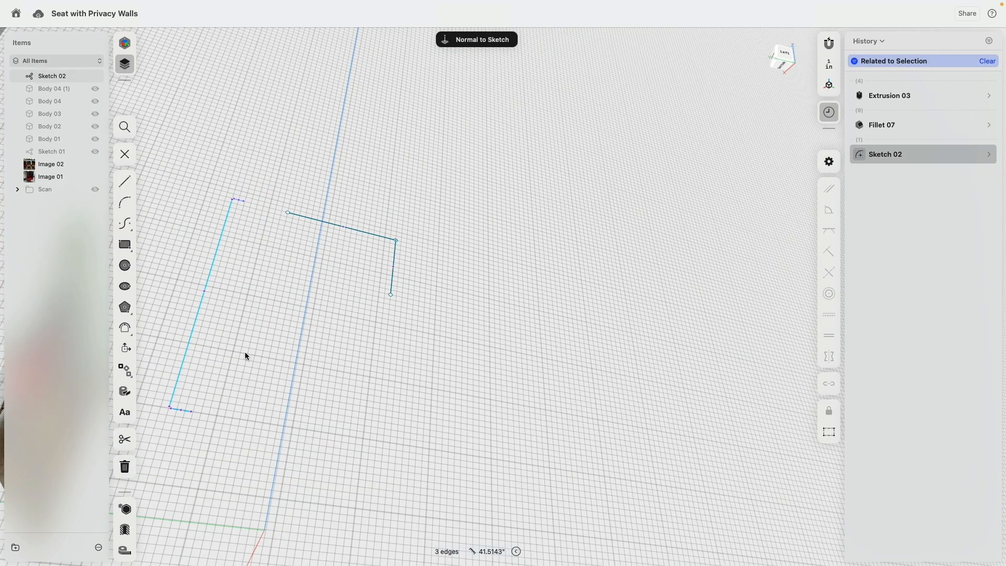
pyautogui.press('Delete')
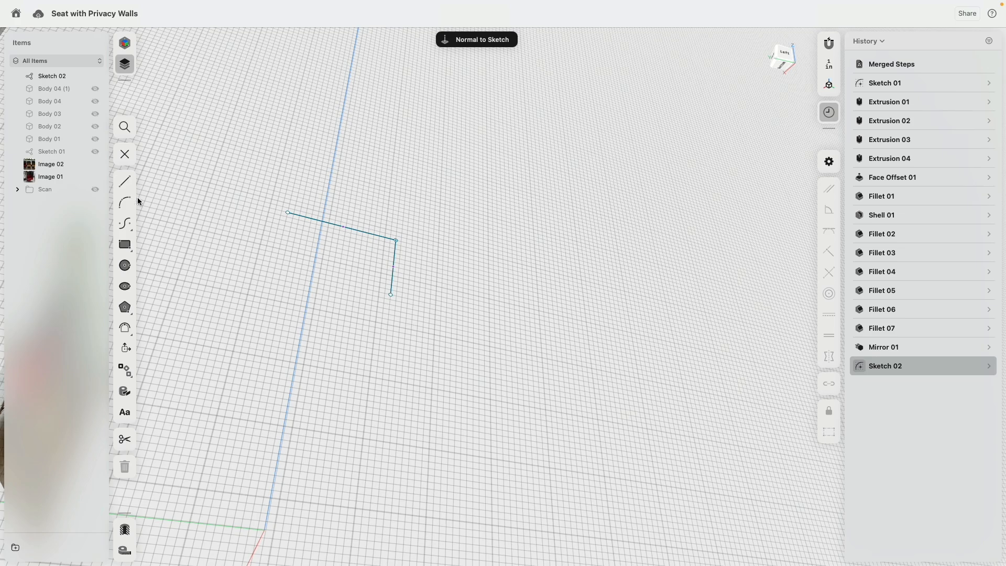
# Step: Show Sketch 01 and project its long rear back line and the seat's horizontal base line into the side sketch
pyautogui.click(95, 152)
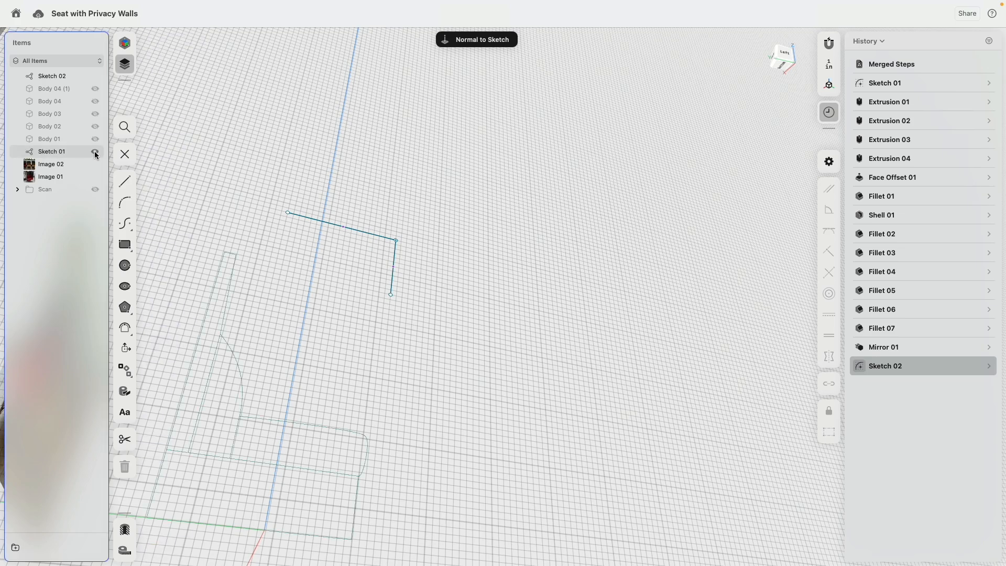
pyautogui.moveTo(316, 293)
pyautogui.mouseDown(button='right')
pyautogui.moveTo(339, 345)
pyautogui.moveTo(324, 361)
pyautogui.moveTo(246, 346)
pyautogui.moveTo(309, 355)
pyautogui.mouseUp(button='right')
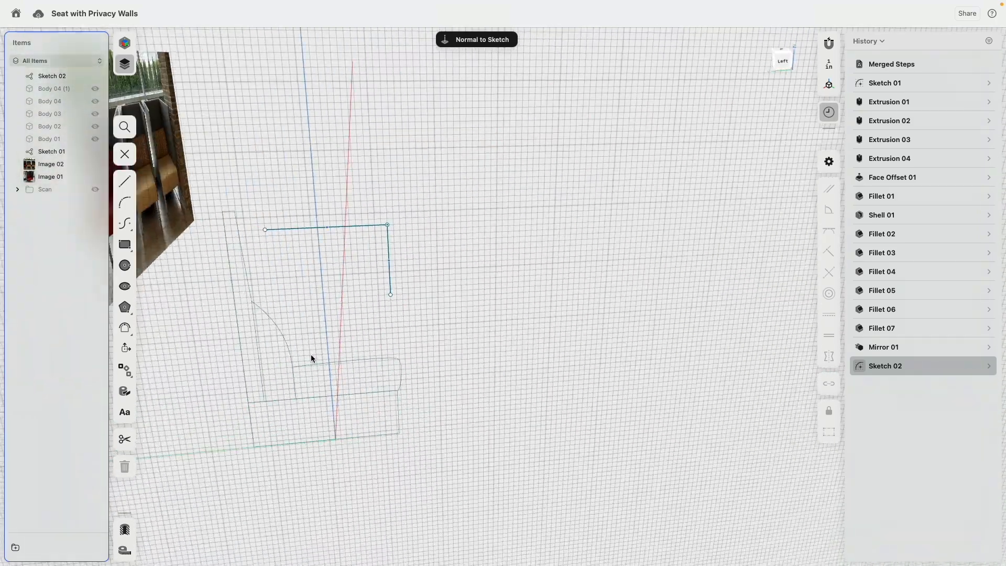
pyautogui.click(213, 252)
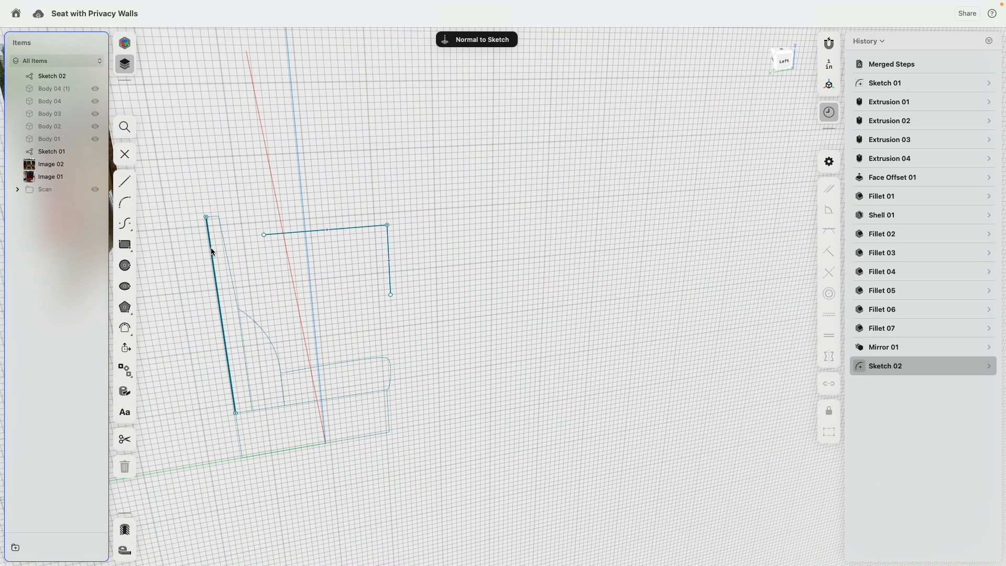
pyautogui.click(206, 247)
pyautogui.click(124, 393)
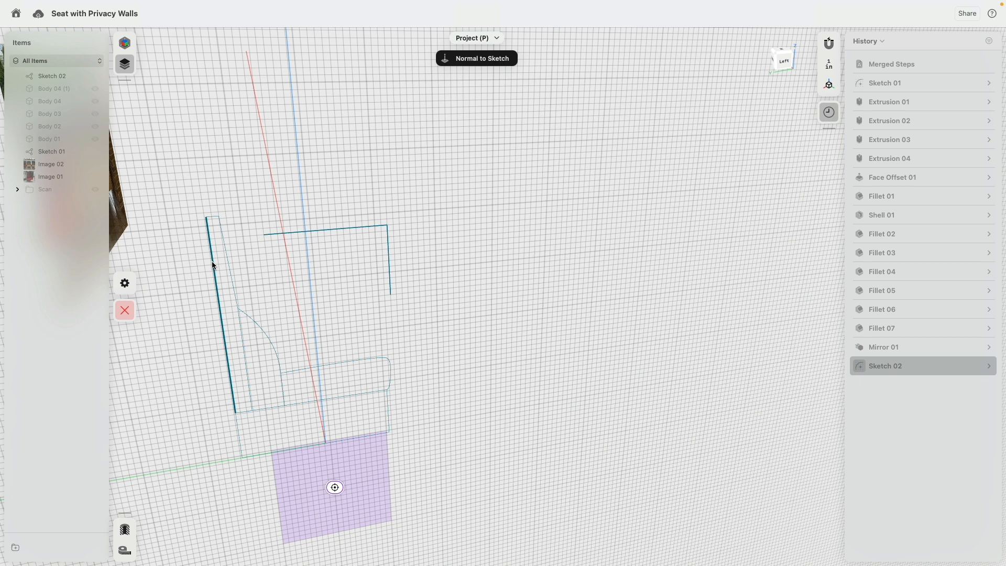
pyautogui.click(212, 262)
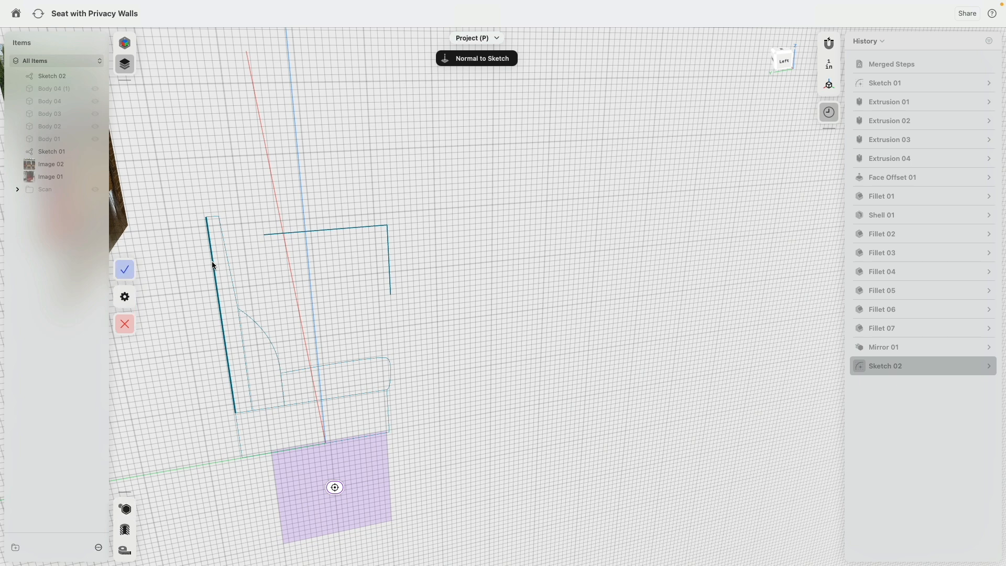
pyautogui.click(349, 397)
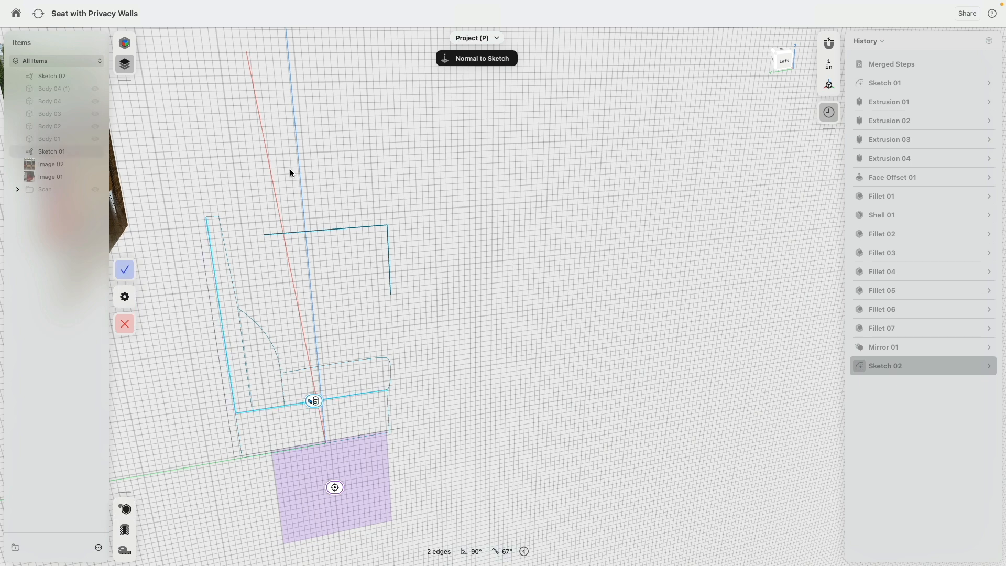
pyautogui.click(126, 269)
# Step: Close the side wall outline by extending the top line to the projected back line and the front line down to the projected base line
pyautogui.moveTo(481, 336)
pyautogui.mouseDown(button='right')
pyautogui.moveTo(456, 343)
pyautogui.moveTo(488, 339)
pyautogui.moveTo(463, 328)
pyautogui.mouseUp(button='right')
pyautogui.moveTo(292, 278); pyautogui.dragTo(367, 253, button='right')
pyautogui.click(343, 215)
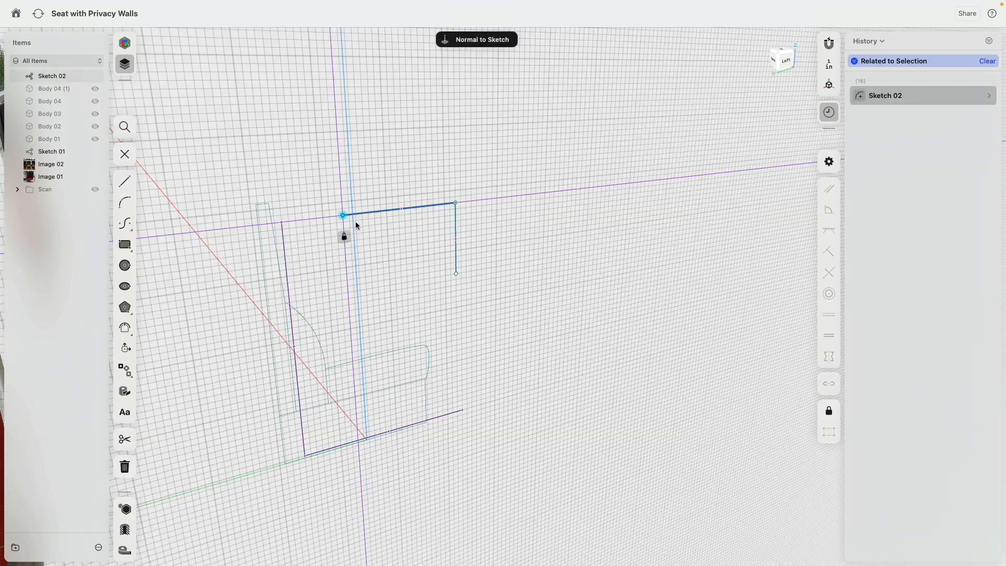
pyautogui.moveTo(344, 216); pyautogui.dragTo(283, 222)
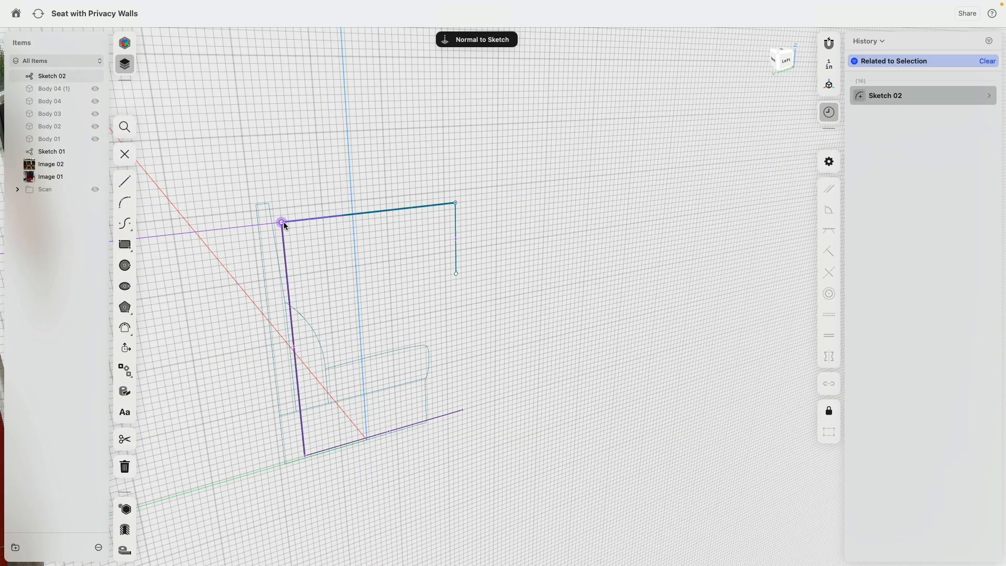
pyautogui.click(456, 273)
pyautogui.moveTo(458, 282); pyautogui.dragTo(463, 411)
# Step: Constrain the side wall outline's top line horizontal and front line vertical, and leave sketch editing
pyautogui.click(459, 311)
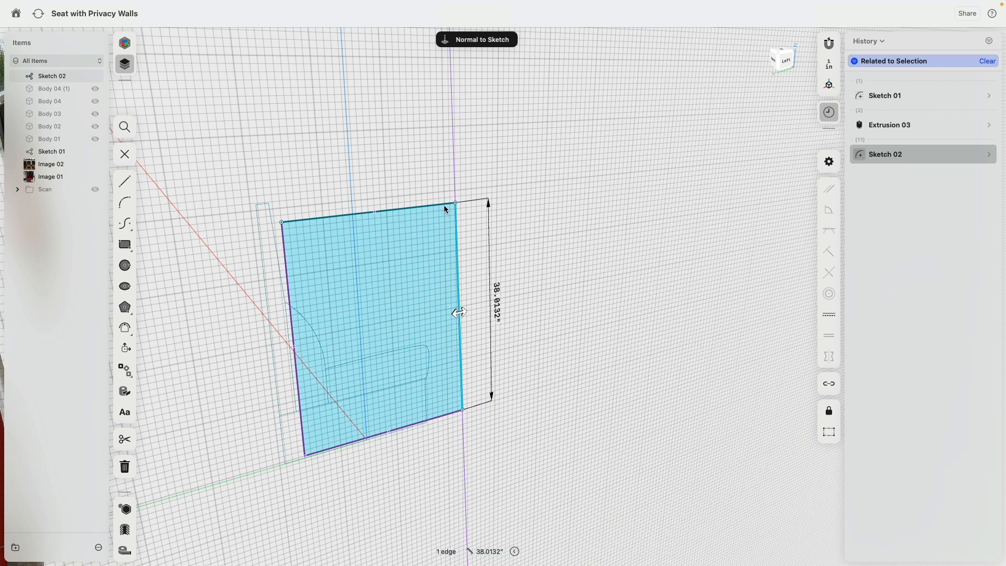
pyautogui.click(445, 206)
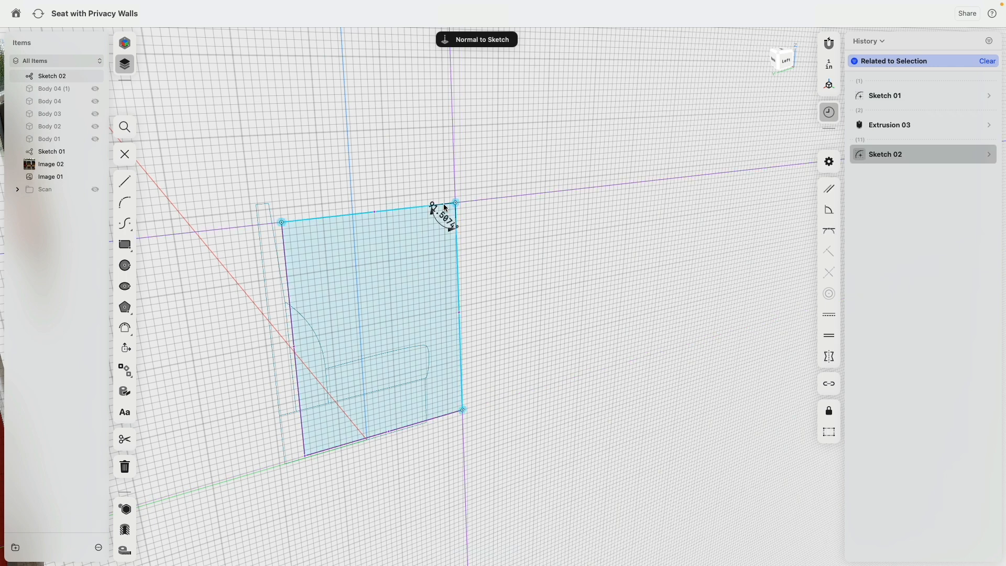
pyautogui.click(828, 315)
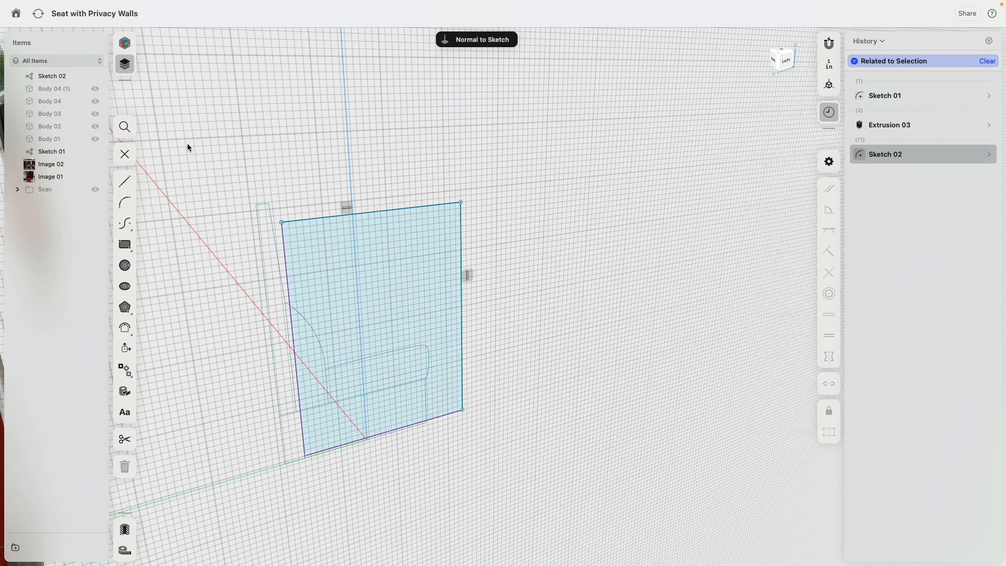
pyautogui.click(130, 155)
# Step: Extrude the closed side wall profile 2" outward, away from the seat
pyautogui.moveTo(524, 215)
pyautogui.mouseDown(button='right')
pyautogui.moveTo(486, 223)
pyautogui.moveTo(439, 209)
pyautogui.mouseUp(button='right')
pyautogui.click(428, 200)
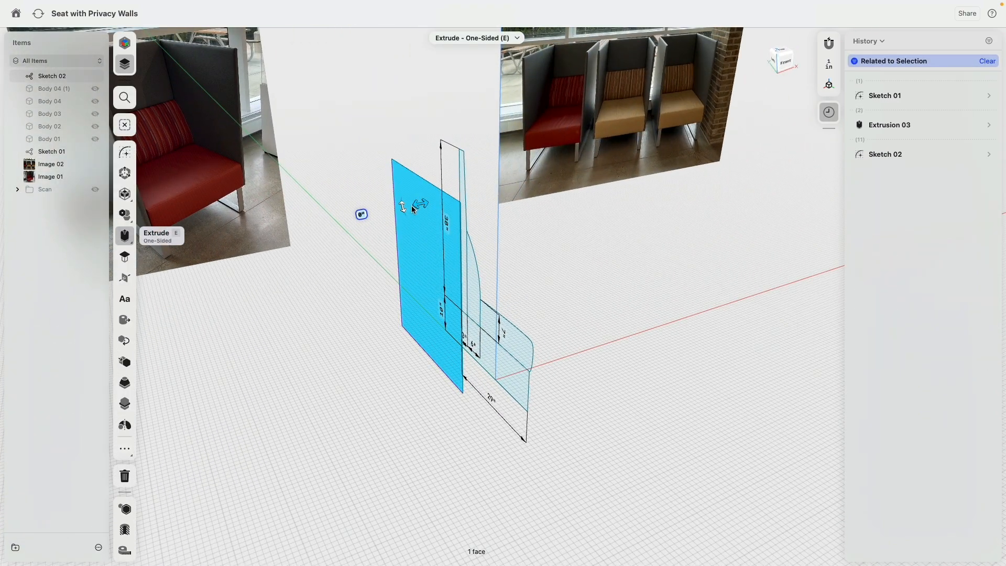
pyautogui.moveTo(412, 209); pyautogui.dragTo(420, 208)
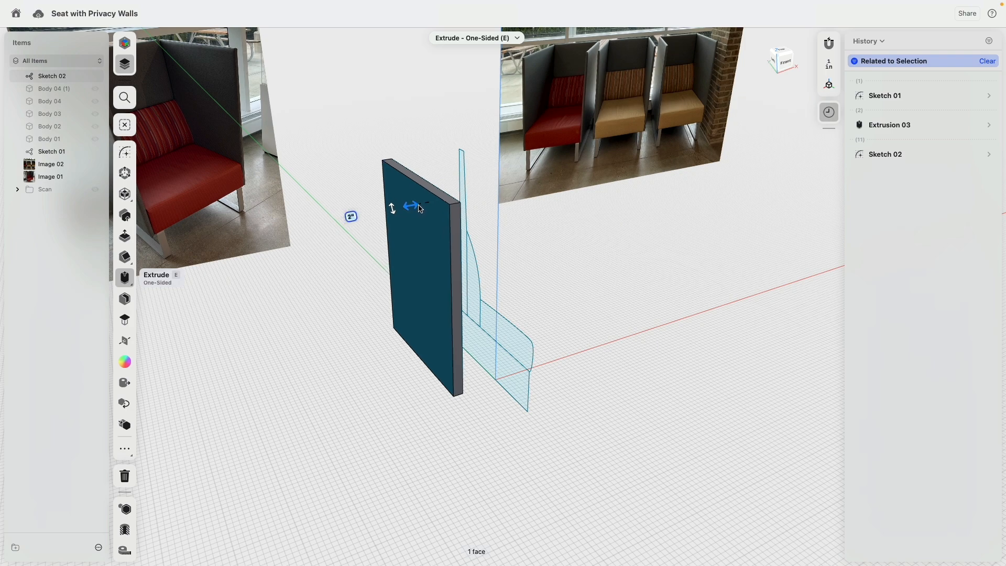
pyautogui.click(347, 278)
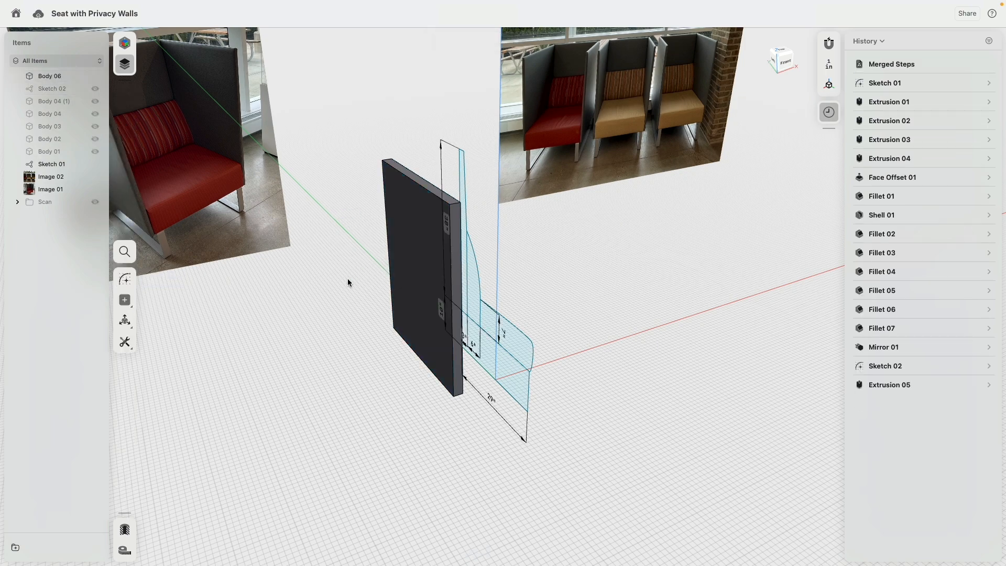
# Step: Fillet all edges of the side wall with a 0.25" radius
pyautogui.moveTo(421, 179); pyautogui.dragTo(366, 202, button='right')
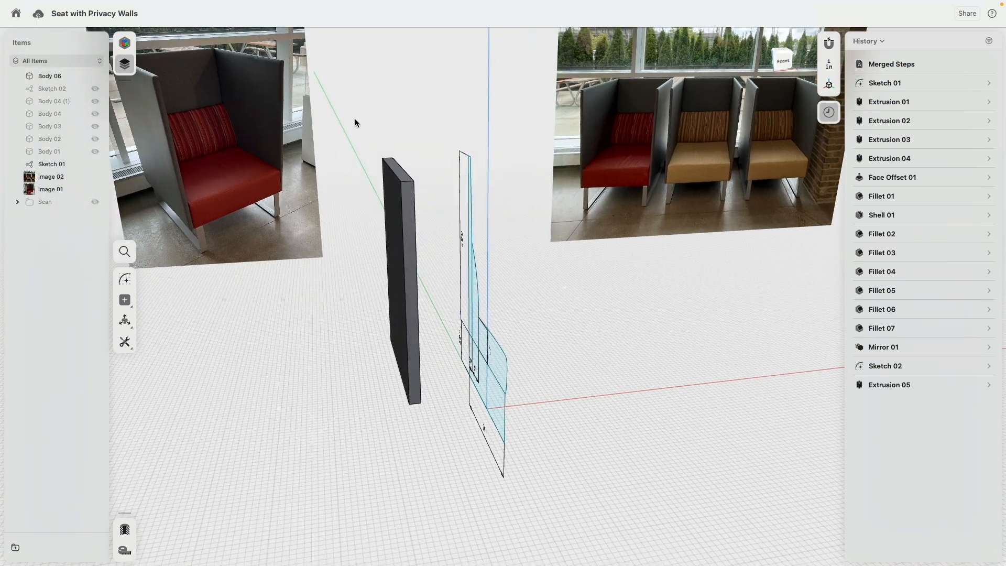
pyautogui.moveTo(332, 130); pyautogui.dragTo(435, 436)
pyautogui.press('Tab')
pyautogui.press('Tab')
pyautogui.press('Tab')
pyautogui.write('0.25')
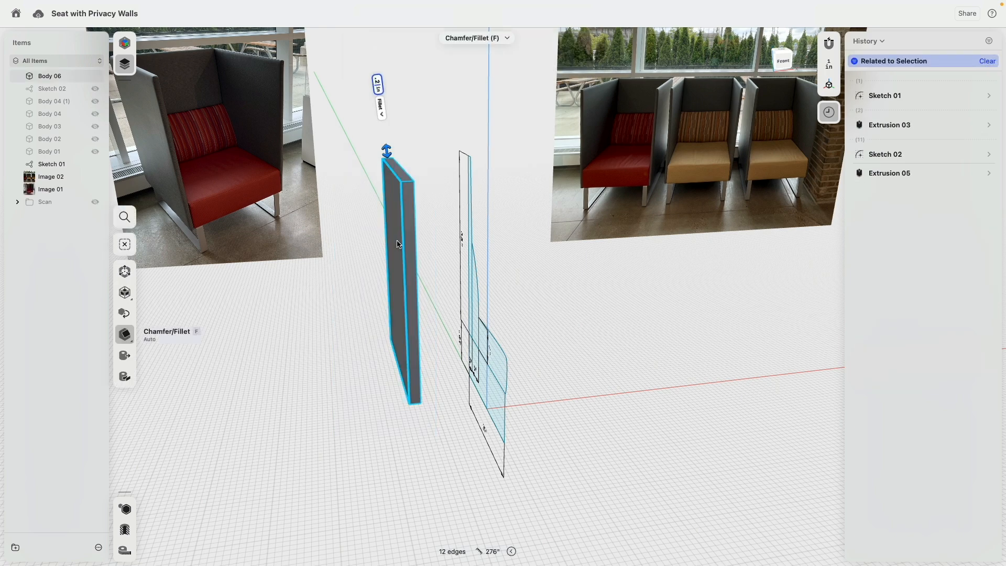
pyautogui.press('Return')
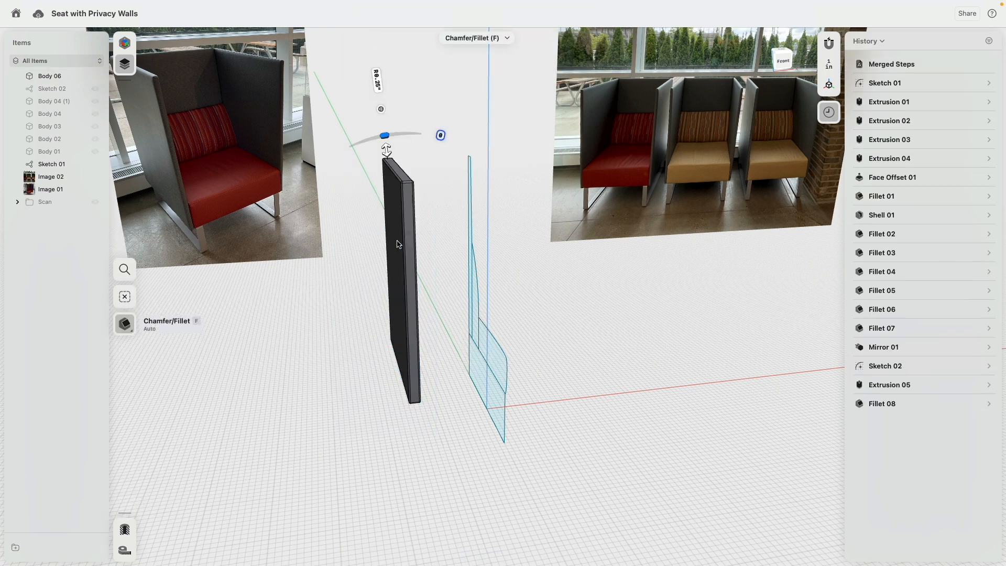
# Step: Show all the hidden seat, back and leg bodies again alongside the side wall
pyautogui.click(92, 103)
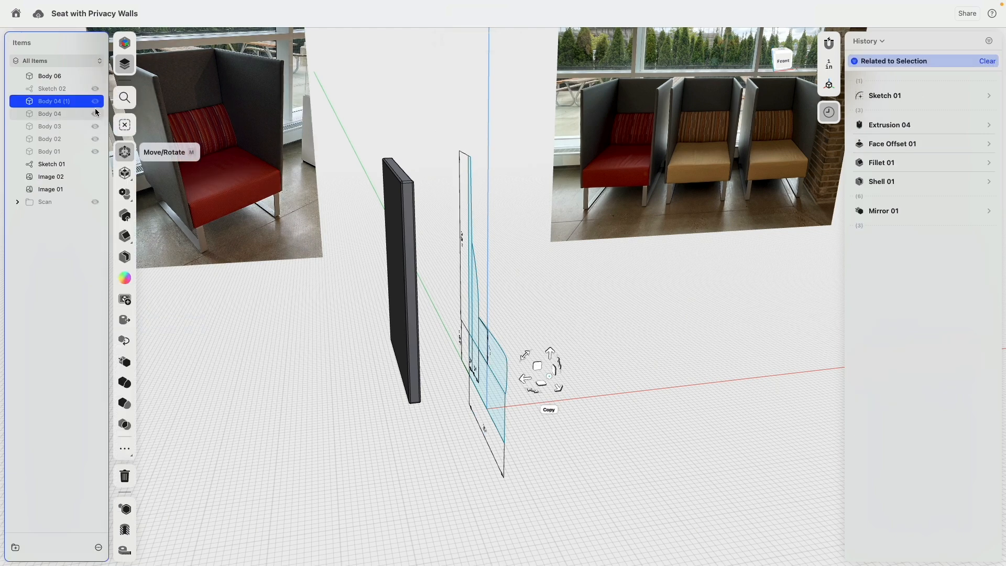
pyautogui.click(95, 101)
pyautogui.click(95, 113)
pyautogui.click(95, 126)
pyautogui.click(95, 139)
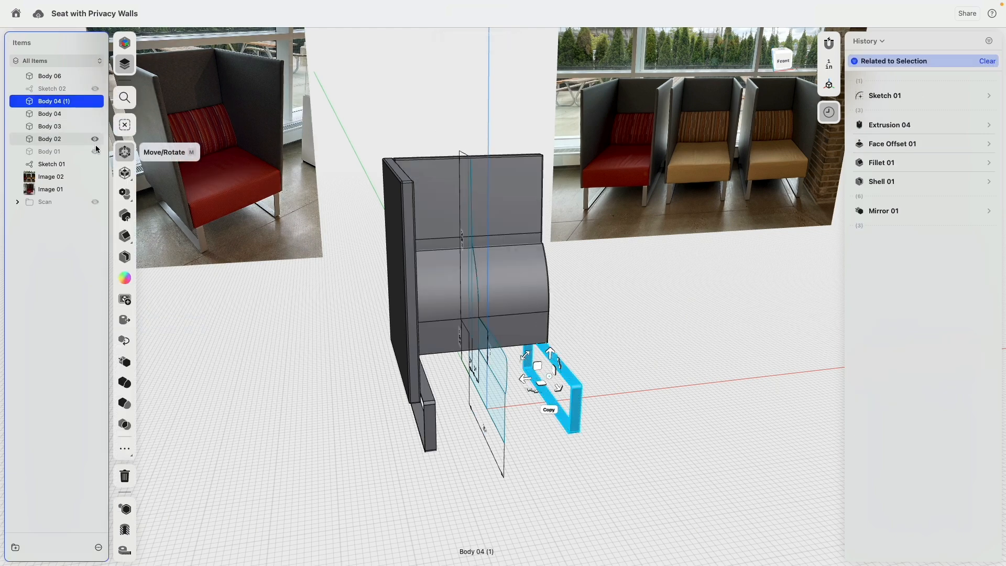
pyautogui.click(95, 151)
# Step: Mirror the side wall body across the seat's central vertical plane to create the opposite privacy wall
pyautogui.moveTo(350, 466); pyautogui.dragTo(413, 286, button='right')
pyautogui.click(413, 286)
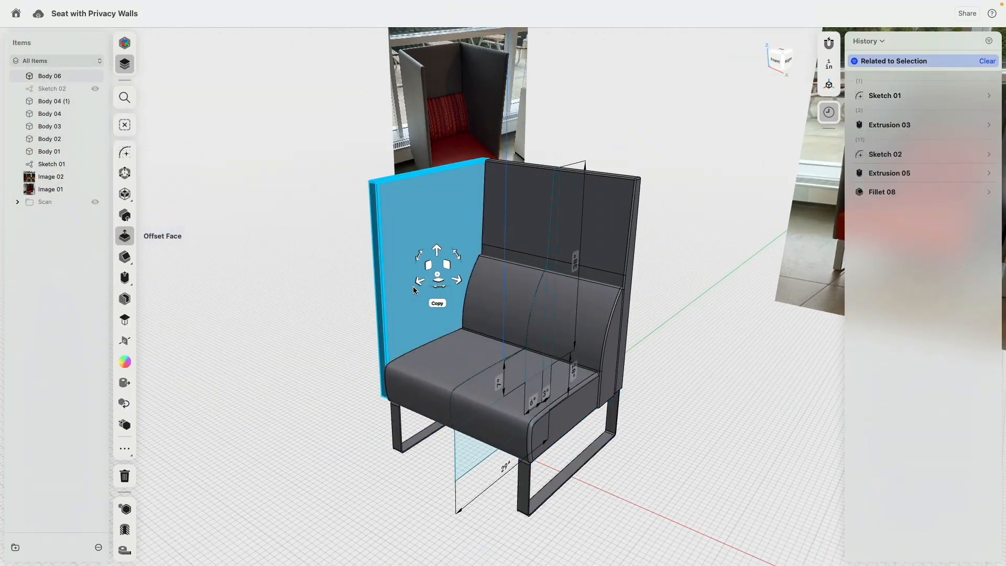
pyautogui.click(413, 286)
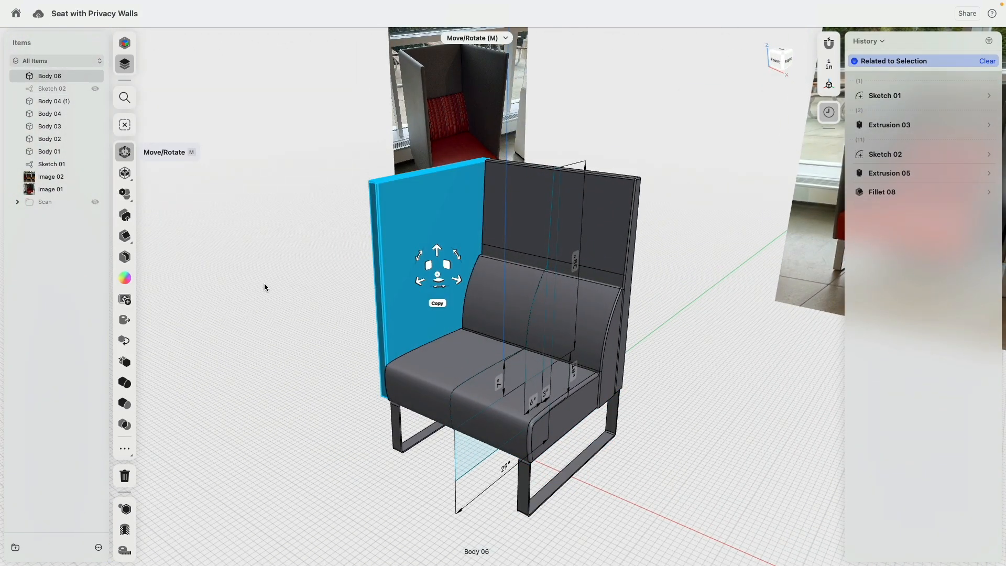
pyautogui.click(127, 368)
pyautogui.click(484, 450)
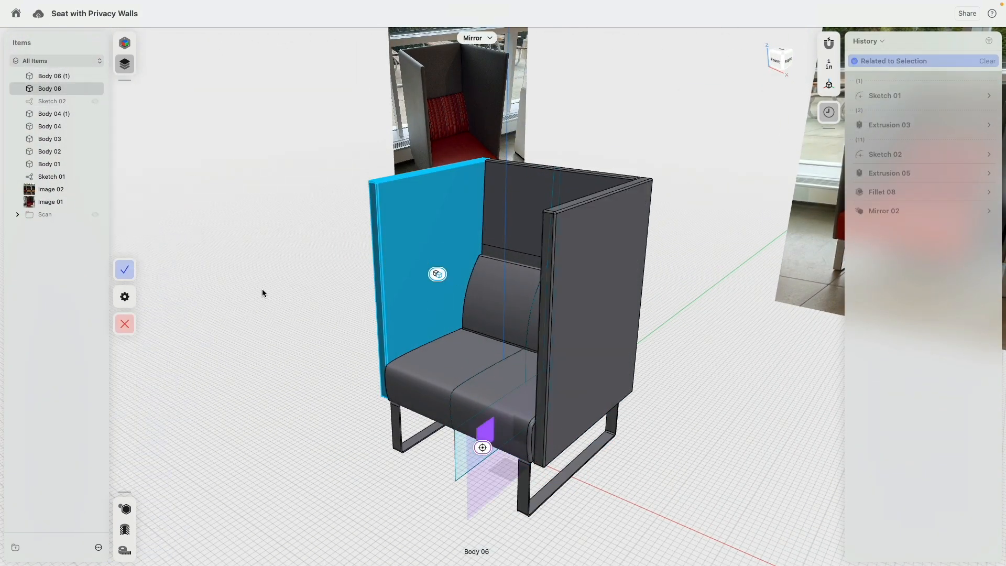
pyautogui.click(125, 265)
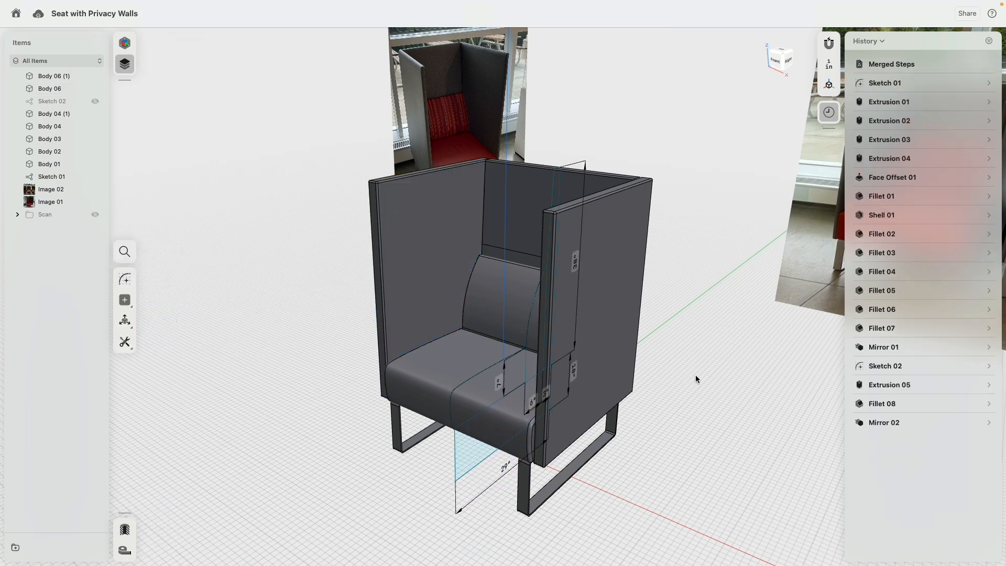
# Step: Group Sketch 01 and Sketch 02 into a folder and rename it Sketches
pyautogui.moveTo(696, 376); pyautogui.dragTo(734, 349, button='right')
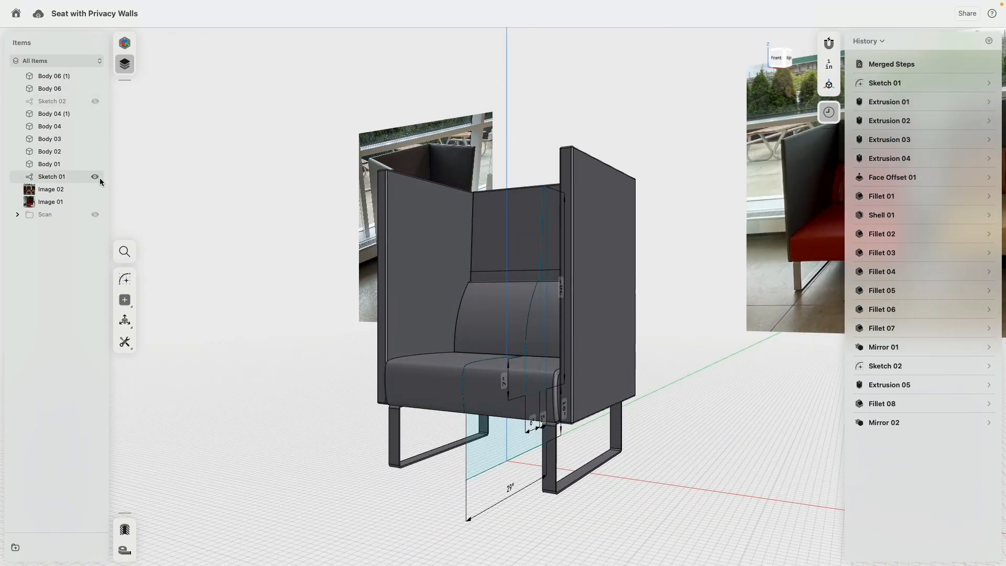
pyautogui.moveTo(55, 178); pyautogui.dragTo(58, 102)
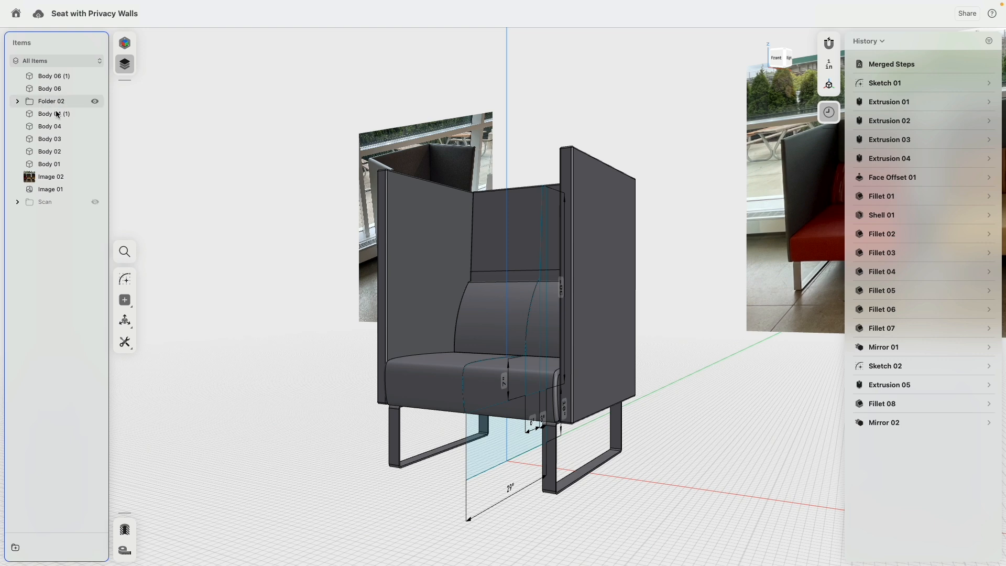
pyautogui.rightClick(61, 103)
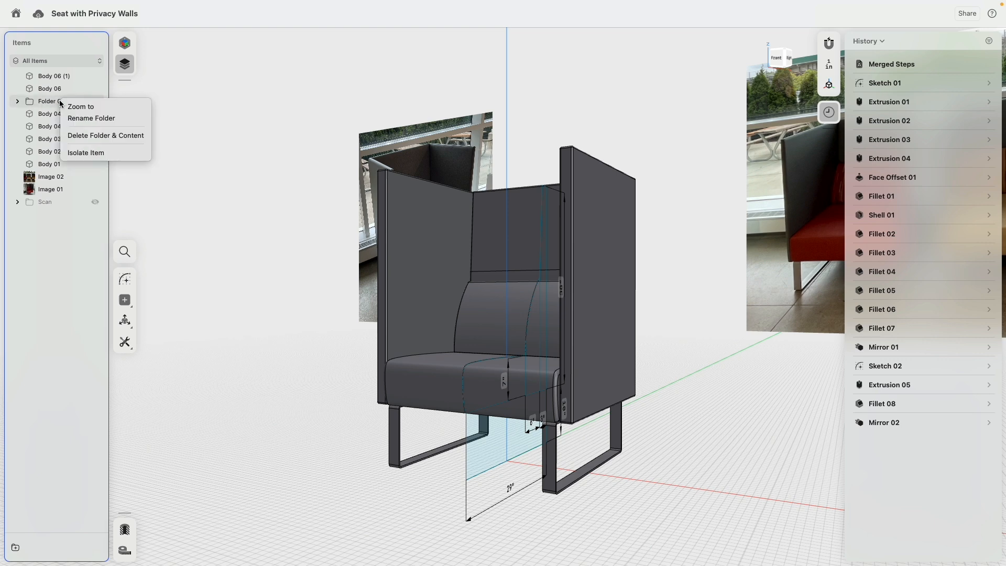
pyautogui.click(107, 118)
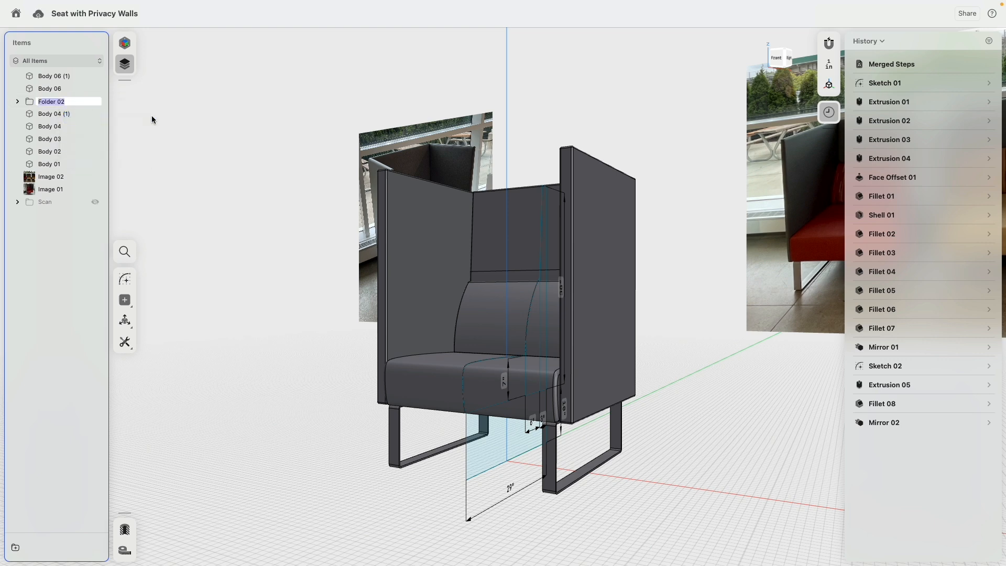
pyautogui.write('Sketches')
pyautogui.press('Return')
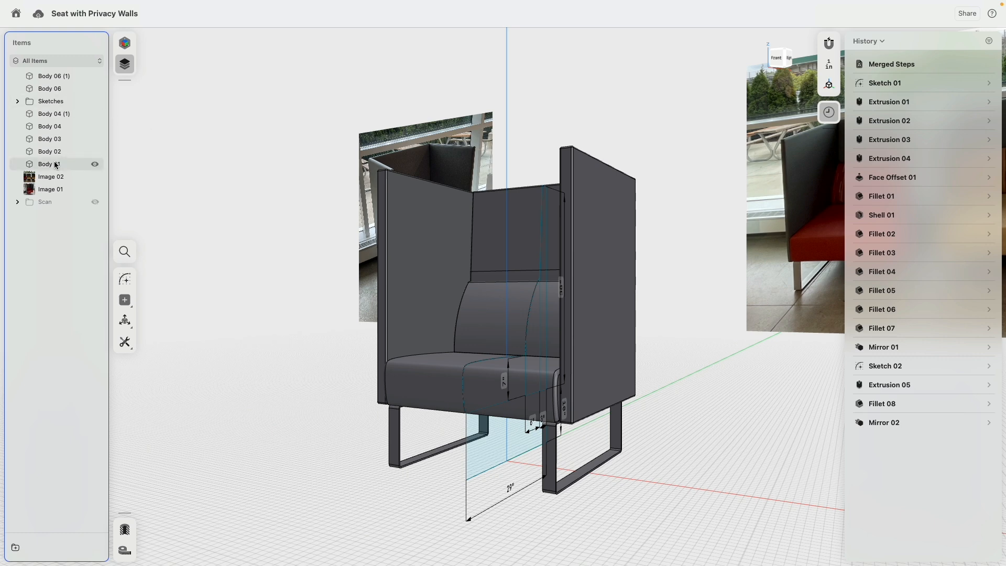
# Step: Group all seat, back, leg and side wall bodies into a new folder and rename it Parts
pyautogui.click(94, 164)
pyautogui.keyDown('shift'); pyautogui.click(74, 118); pyautogui.keyUp('shift')
pyautogui.keyDown('shift'); pyautogui.click(58, 89); pyautogui.keyUp('shift')
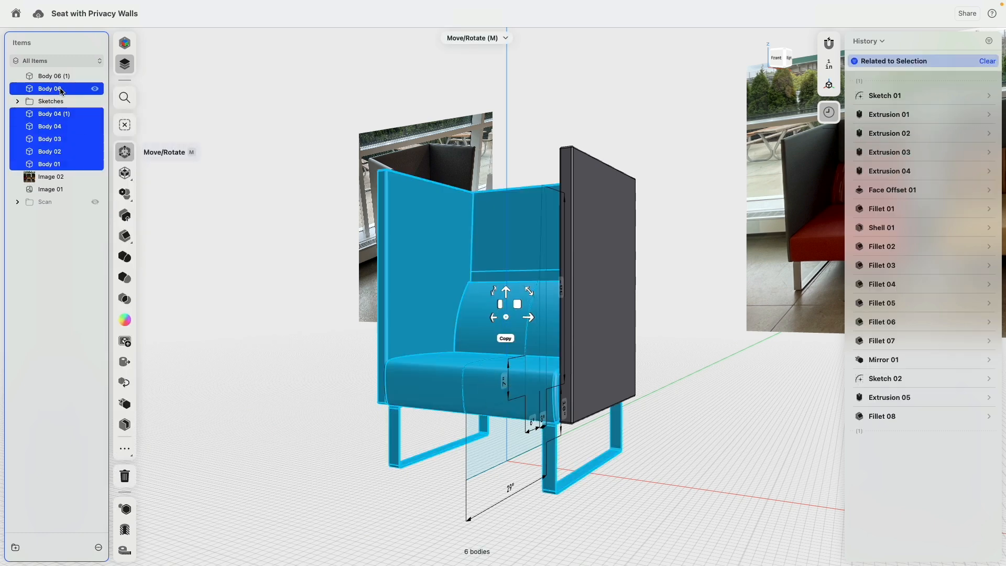
pyautogui.moveTo(57, 89); pyautogui.dragTo(64, 80)
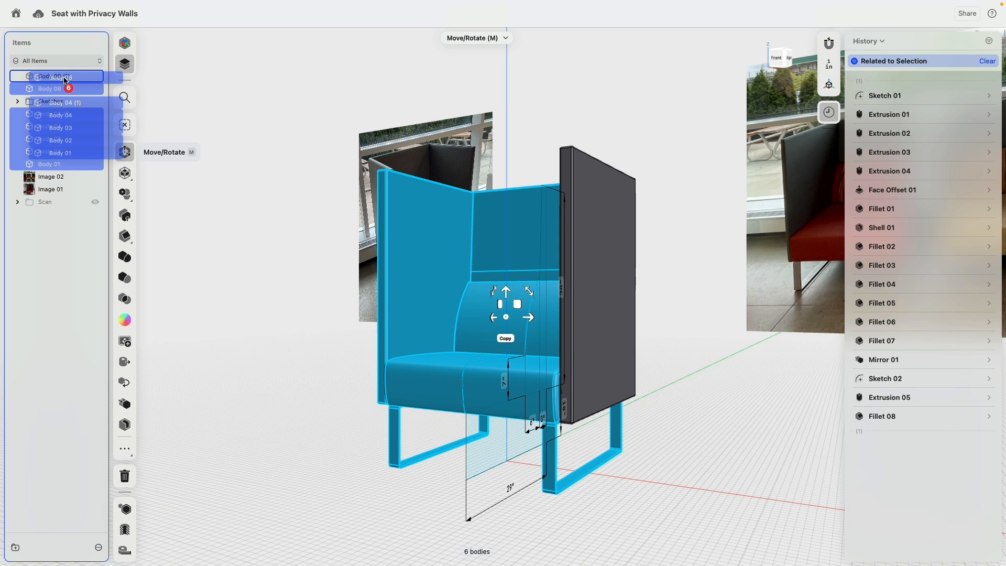
pyautogui.moveTo(64, 79); pyautogui.dragTo(64, 75)
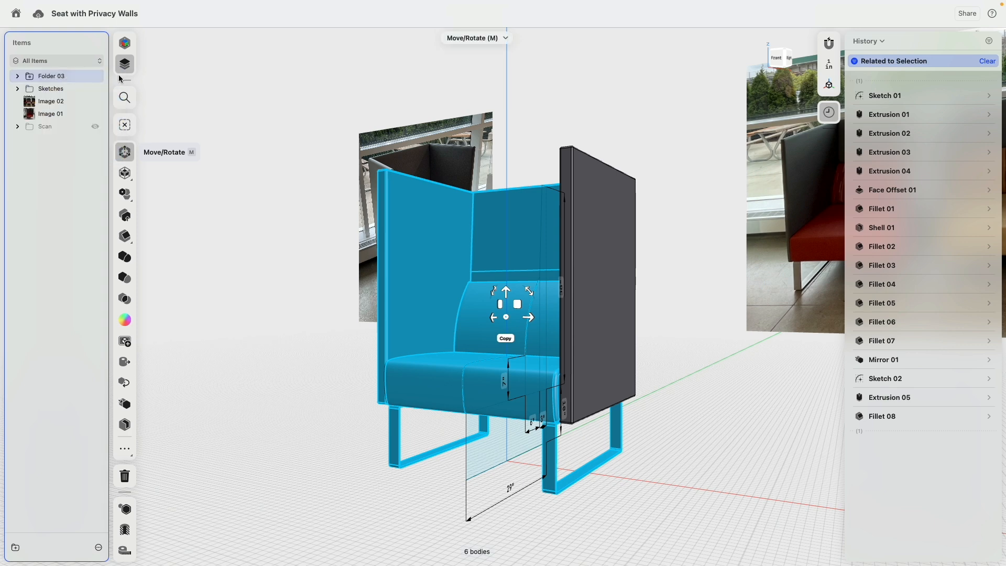
pyautogui.click(236, 92)
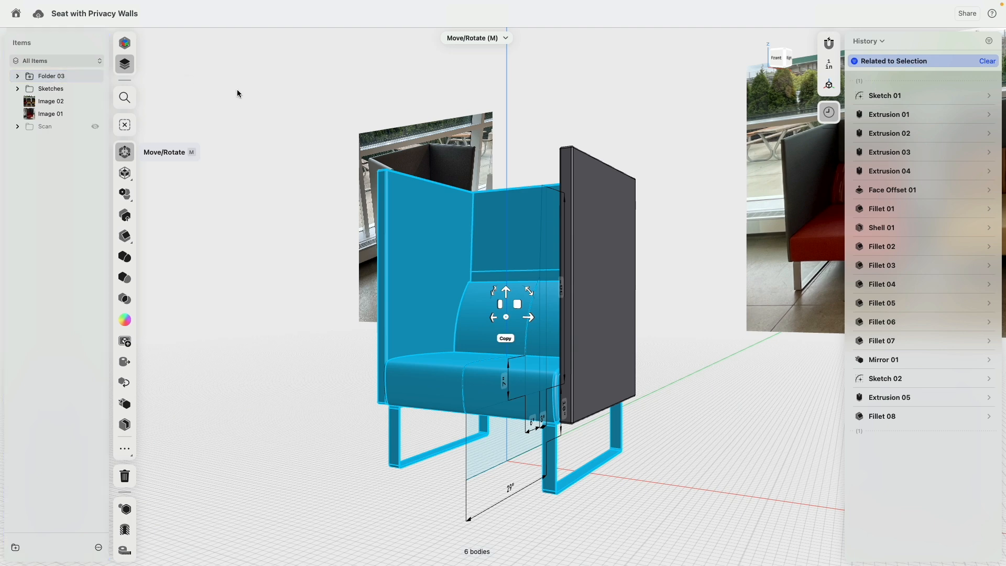
pyautogui.rightClick(49, 79)
pyautogui.click(105, 93)
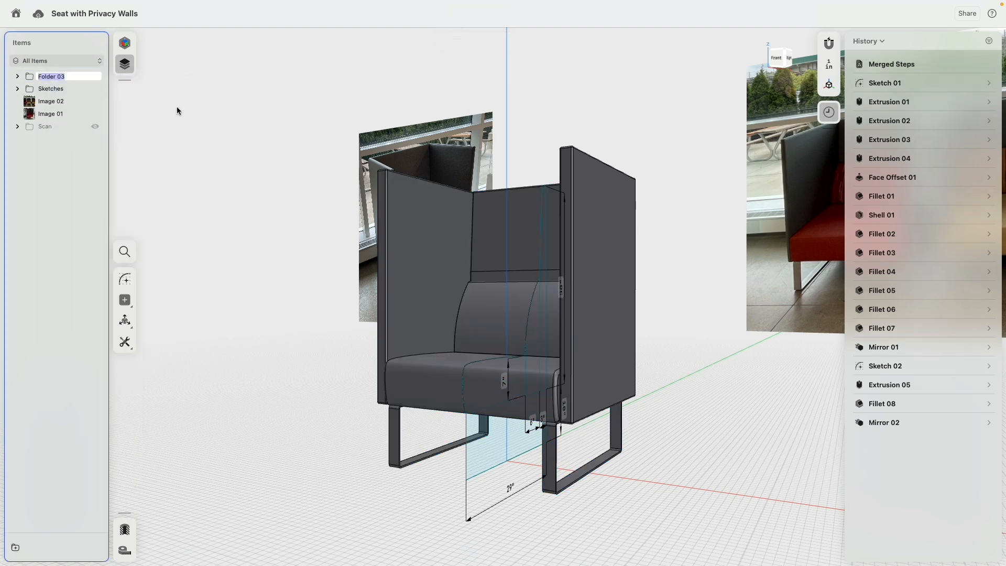
pyautogui.write('Parts')
pyautogui.press('Return')
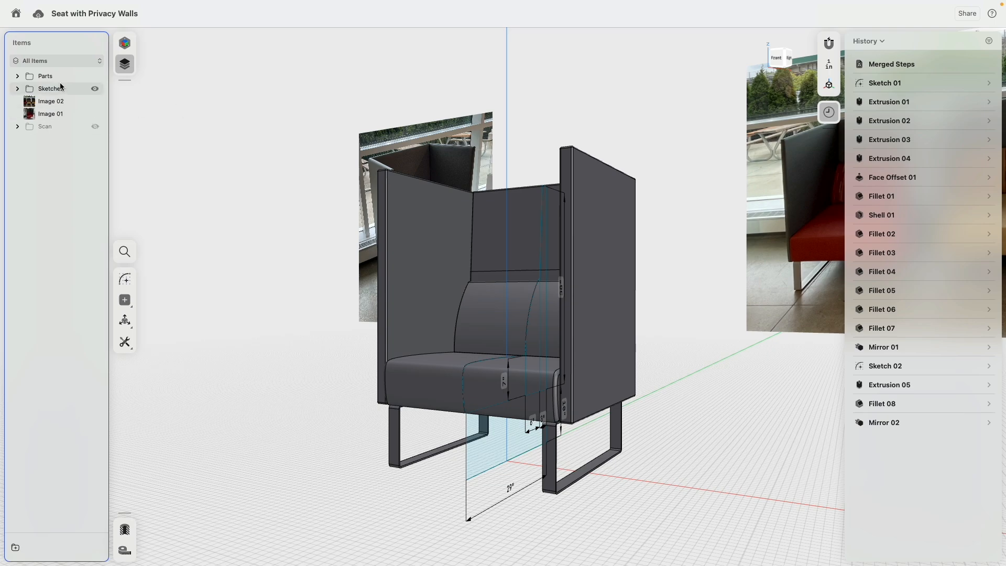
# Step: Hide the Sketches folder and inspect the seat's underside and overall shape against the reference photos
pyautogui.click(95, 90)
pyautogui.moveTo(293, 244)
pyautogui.mouseDown(button='right')
pyautogui.moveTo(262, 235)
pyautogui.moveTo(431, 227)
pyautogui.moveTo(301, 225)
pyautogui.moveTo(302, 157)
pyautogui.moveTo(248, 172)
pyautogui.mouseUp(button='right')
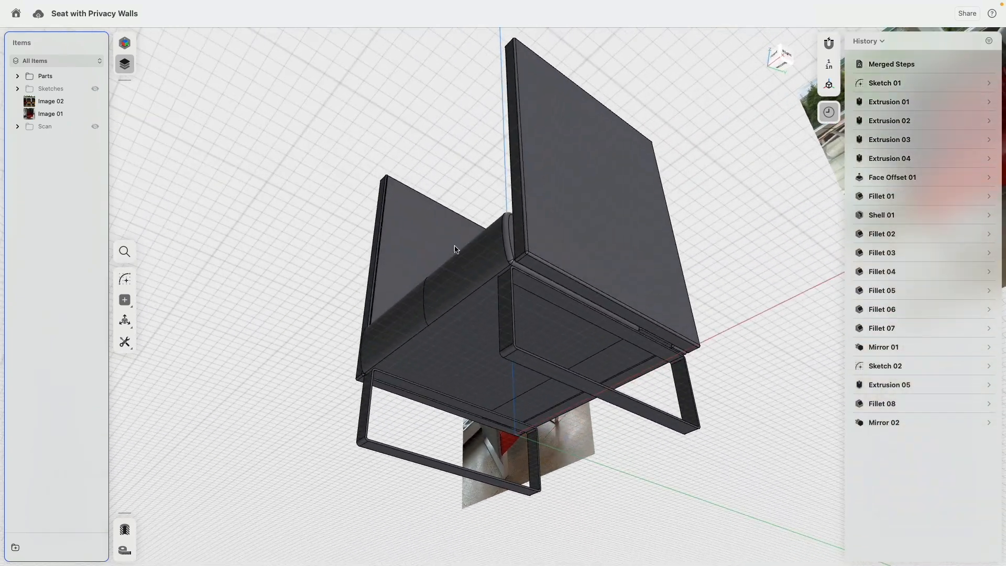
pyautogui.scroll(5, 505, 273)
pyautogui.moveTo(468, 261); pyautogui.dragTo(495, 304, button='right')
pyautogui.scroll(-5, 656, 329)
pyautogui.moveTo(656, 329); pyautogui.dragTo(220, 441, button='middle')
pyautogui.scroll(5, 637, 244)
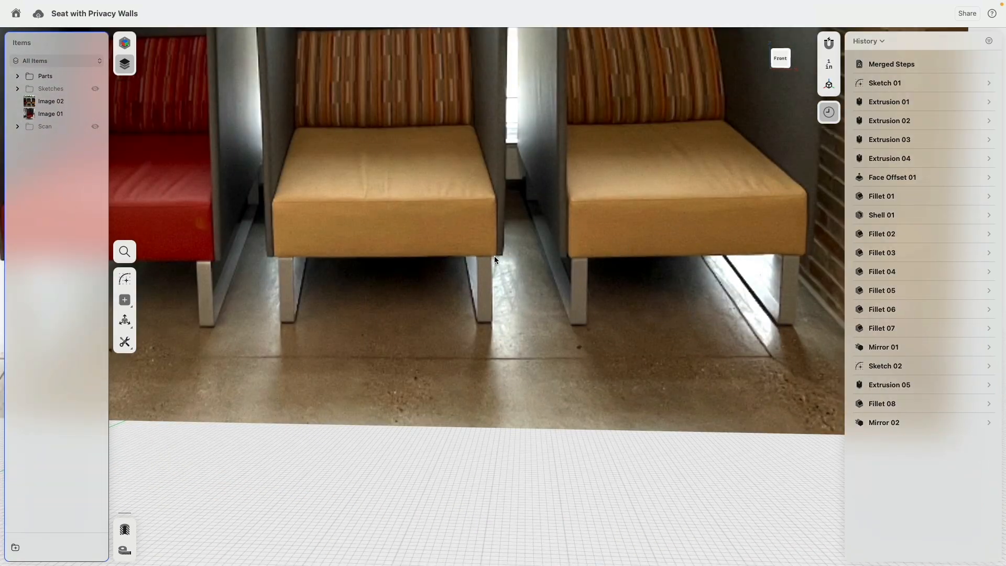
pyautogui.scroll(-5, 494, 257)
pyautogui.moveTo(325, 341); pyautogui.dragTo(674, 296, button='middle')
pyautogui.moveTo(674, 297); pyautogui.dragTo(640, 314, button='right')
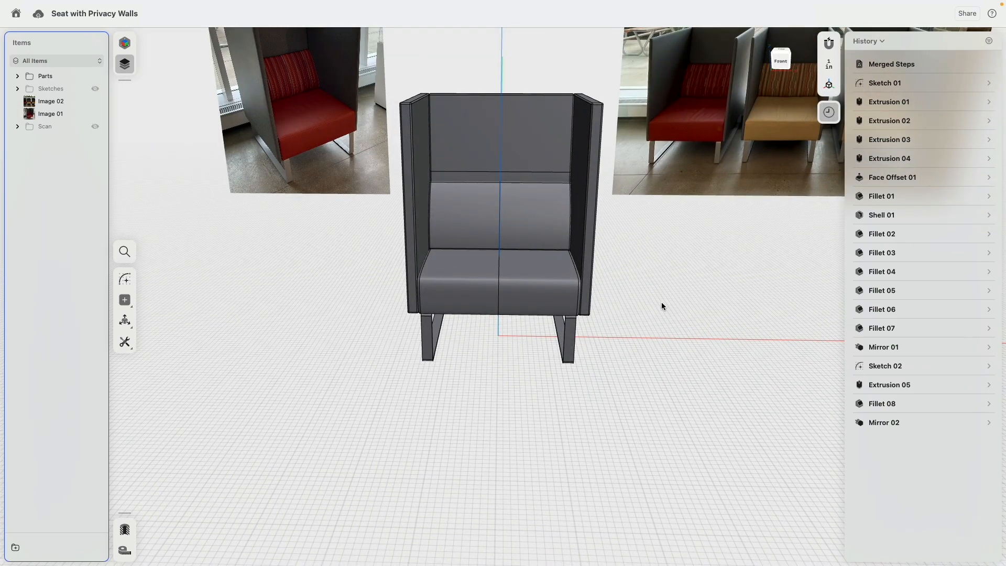
# Step: Try a 0.5" radius on the side walls' edge fillet (Fillet 08), and settle on 0.75"
pyautogui.click(989, 403)
pyautogui.click(967, 451)
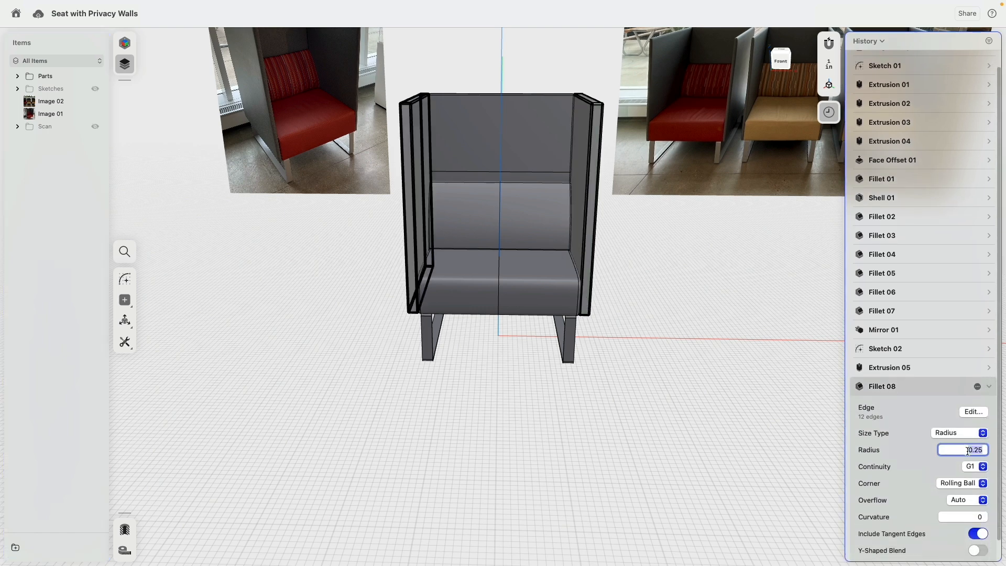
pyautogui.press('BackSpace')
pyautogui.write('.5')
pyautogui.press('Return')
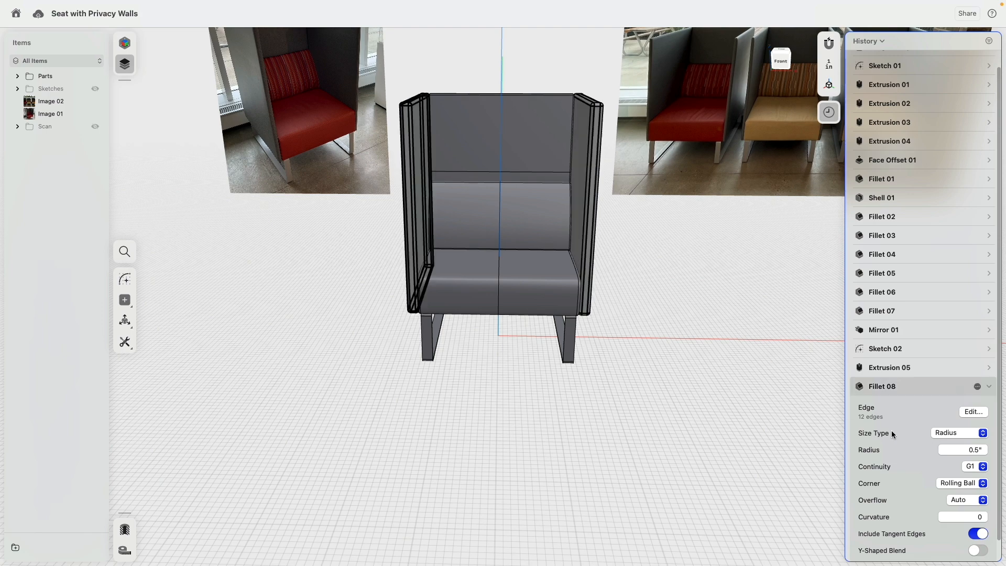
pyautogui.click(978, 451)
pyautogui.write('.75')
pyautogui.press('Return')
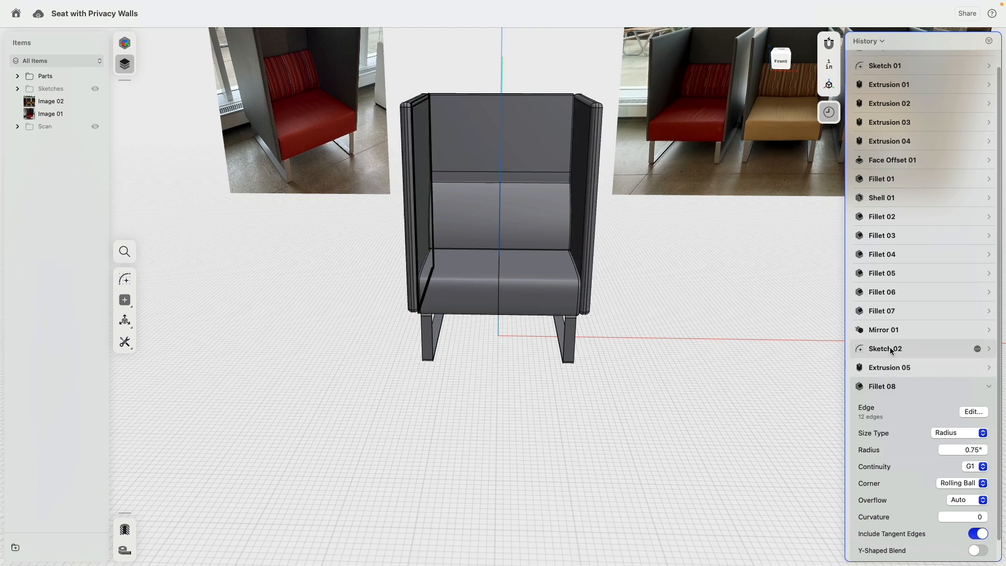
# Step: Set the radius of the back panel's edge fillet (Fillet 07) to 0.75"
pyautogui.click(885, 313)
pyautogui.scroll(3, 574, 192)
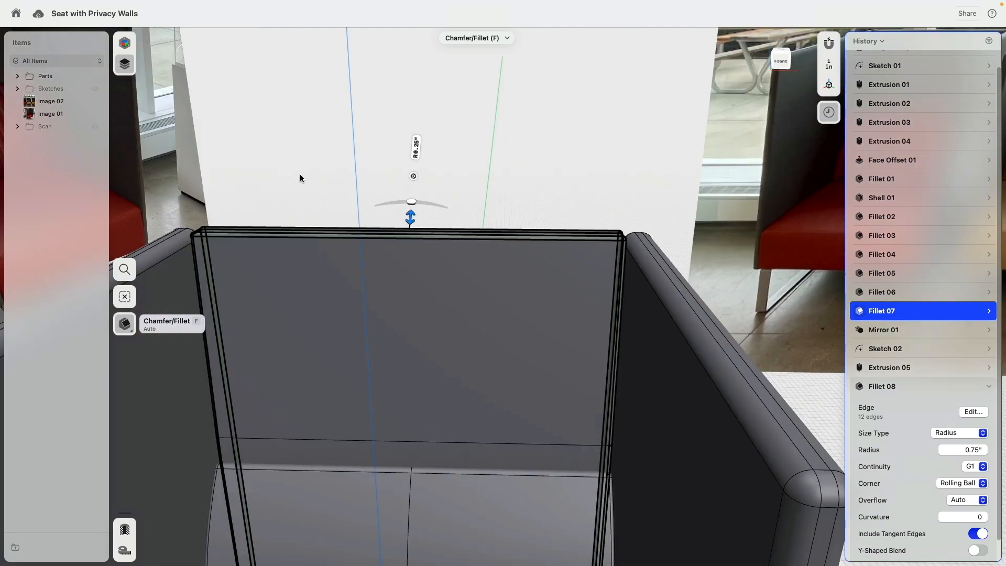
pyautogui.moveTo(300, 174); pyautogui.dragTo(377, 193, button='right')
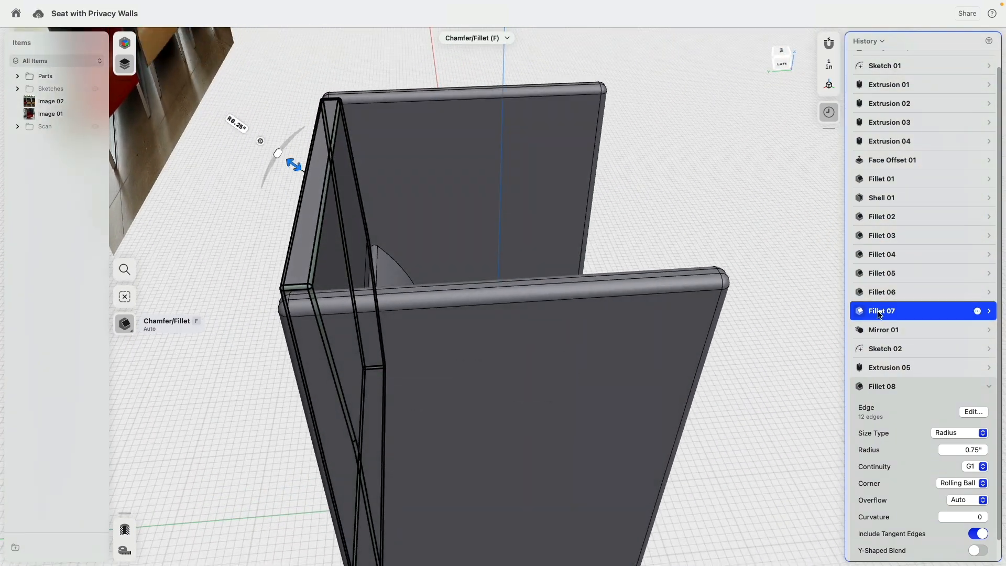
pyautogui.click(988, 311)
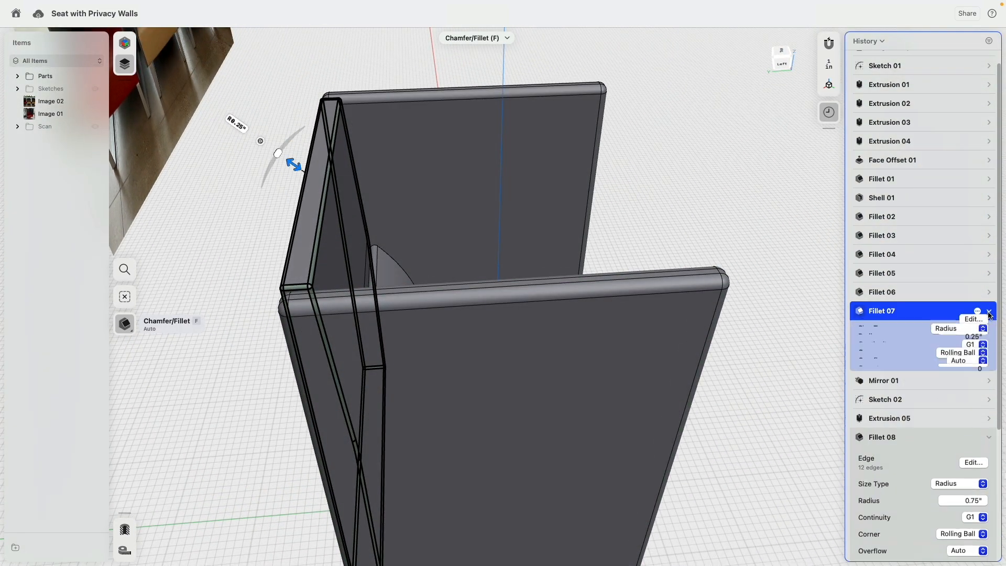
pyautogui.click(984, 375)
pyautogui.press('BackSpace')
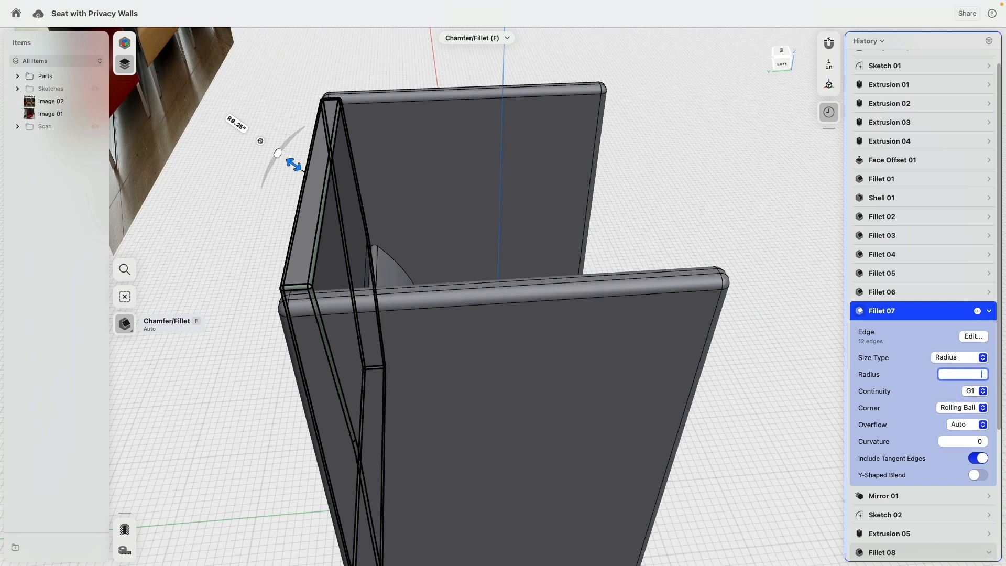
pyautogui.press('Return')
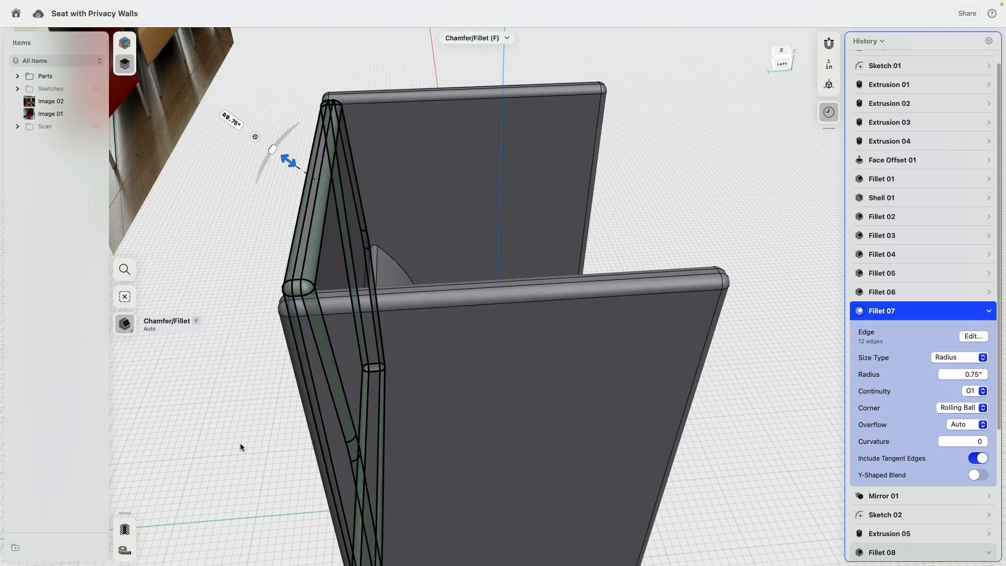
# Step: Compare the rounded panel edges with the reference photos, and hide Image 01 and Image 02
pyautogui.moveTo(500, 372); pyautogui.dragTo(354, 378, button='right')
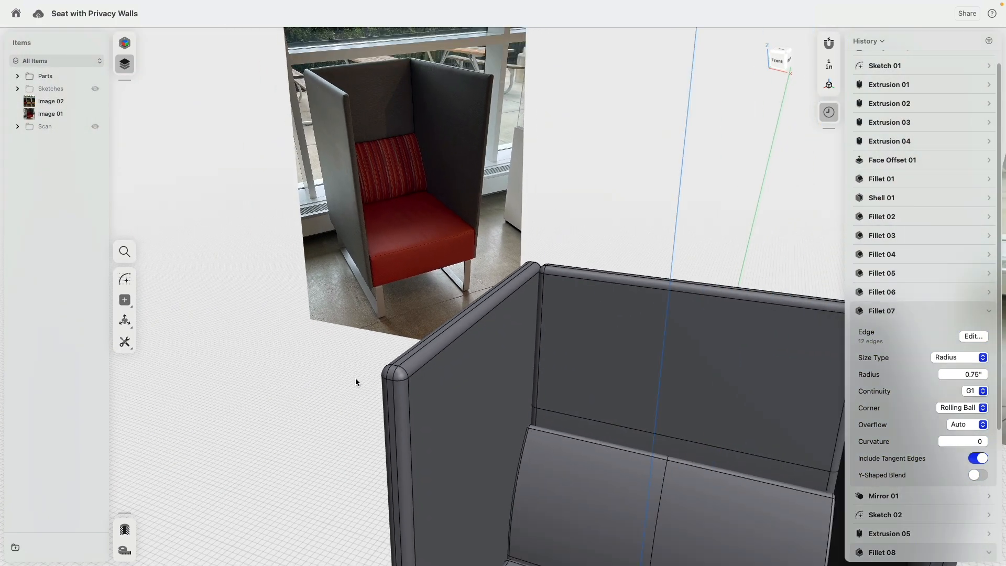
pyautogui.moveTo(312, 375); pyautogui.dragTo(232, 267, button='middle')
pyautogui.moveTo(232, 270); pyautogui.dragTo(240, 328, button='right')
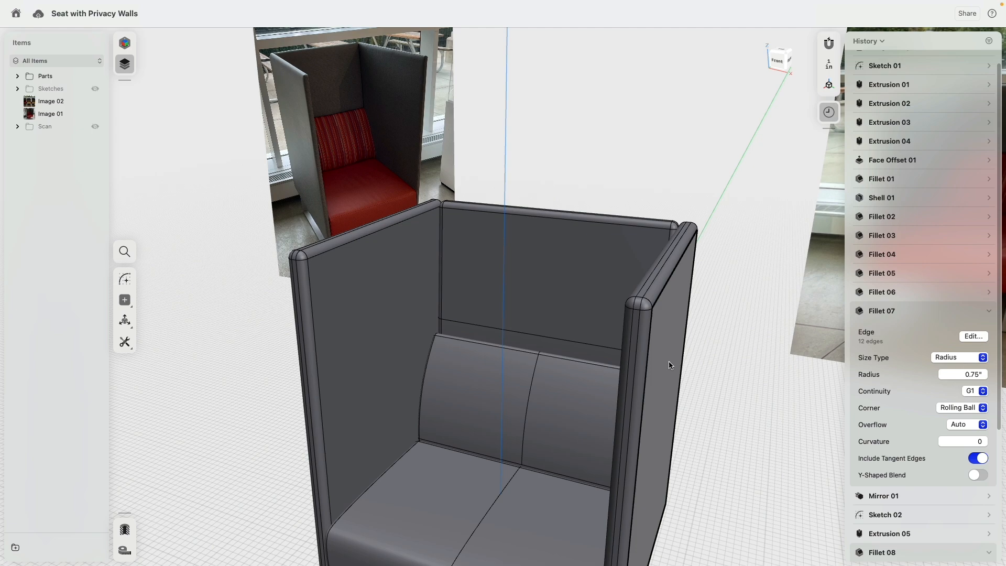
pyautogui.scroll(-10, 669, 365)
pyautogui.moveTo(687, 378); pyautogui.dragTo(567, 326, button='middle')
pyautogui.moveTo(567, 326); pyautogui.dragTo(588, 324, button='right')
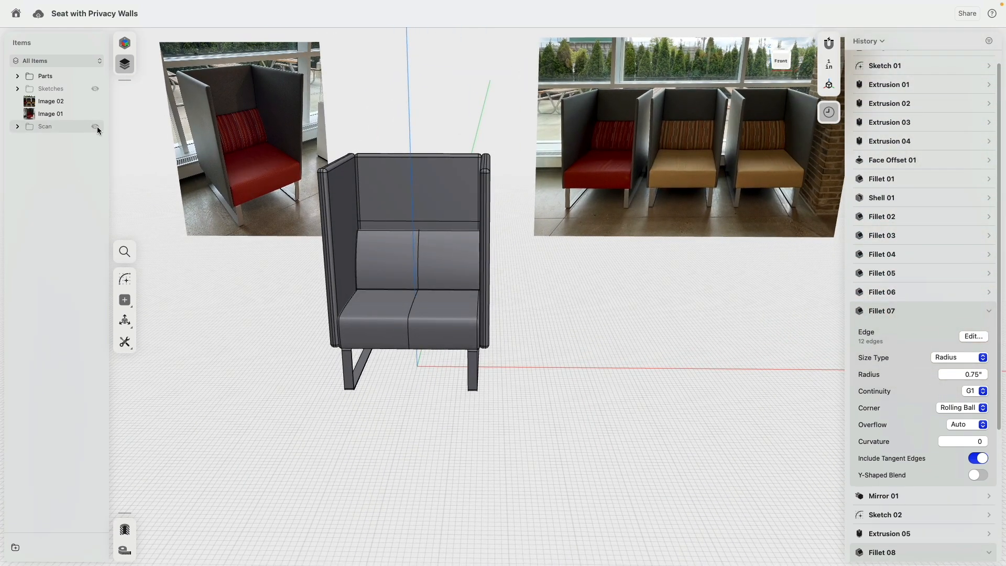
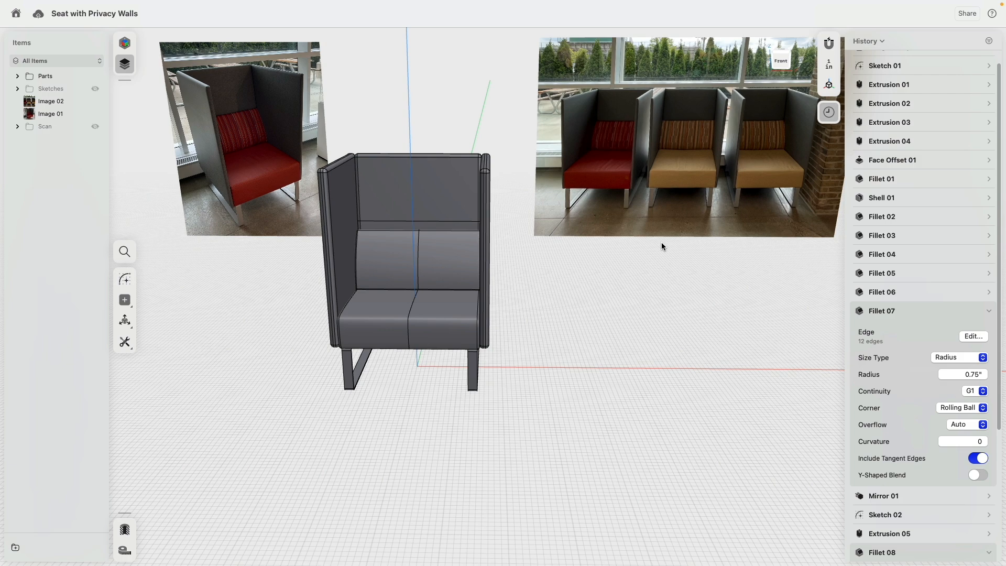
pyautogui.click(94, 101)
pyautogui.click(94, 113)
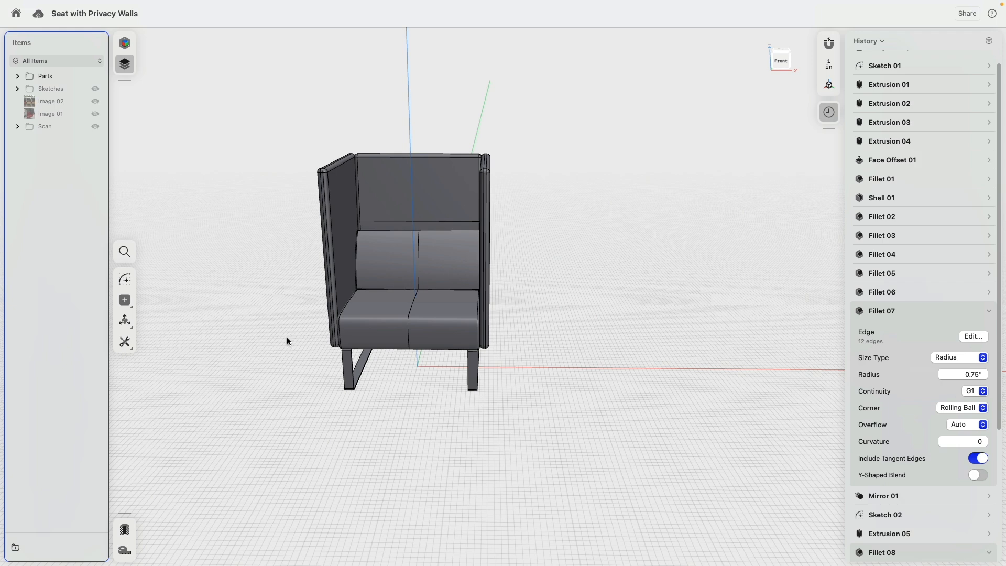
# Step: Create a linear pattern of the whole Parts folder along the red axis, with a quantity of 3 and 38" spacing
pyautogui.click(60, 76)
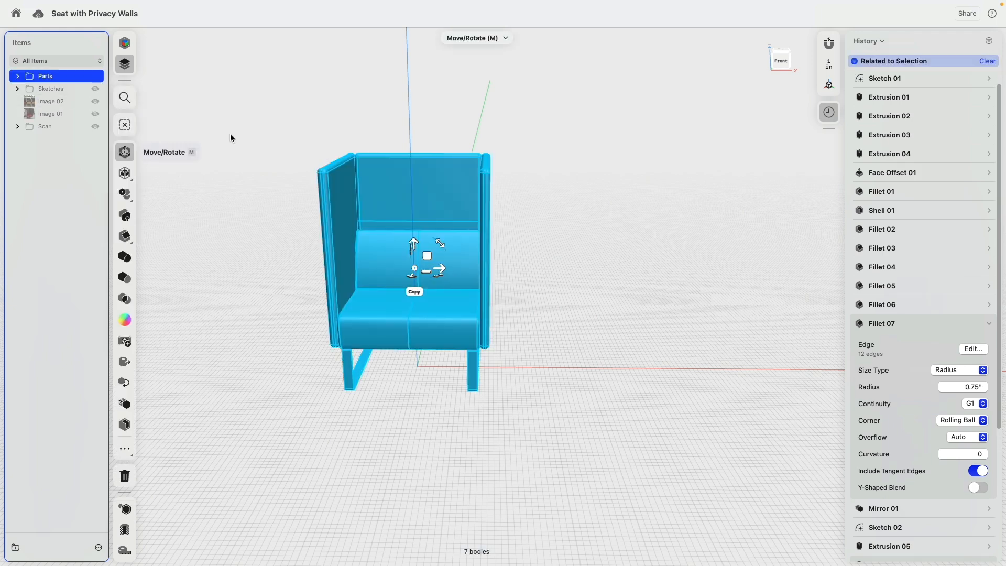
pyautogui.click(128, 200)
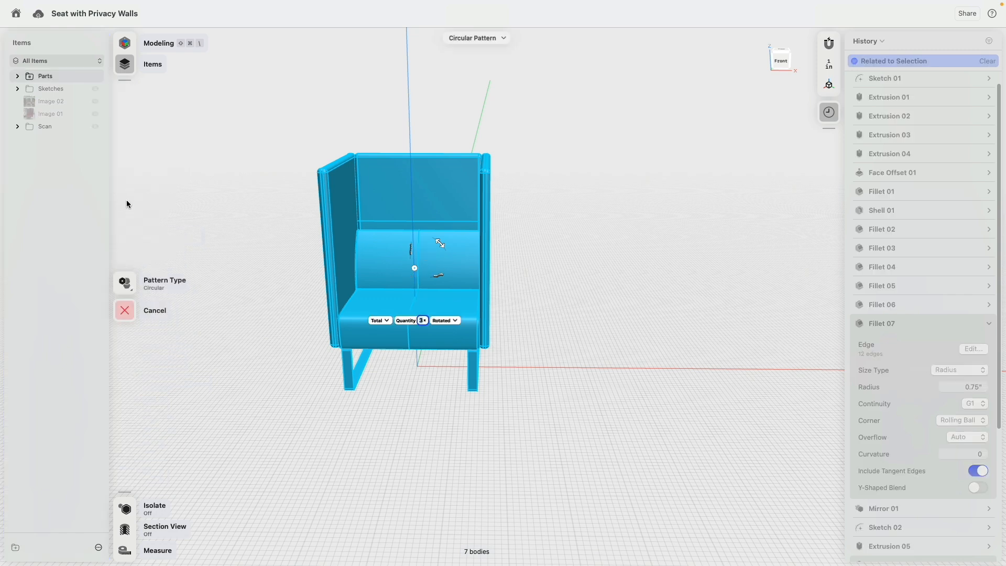
pyautogui.click(129, 291)
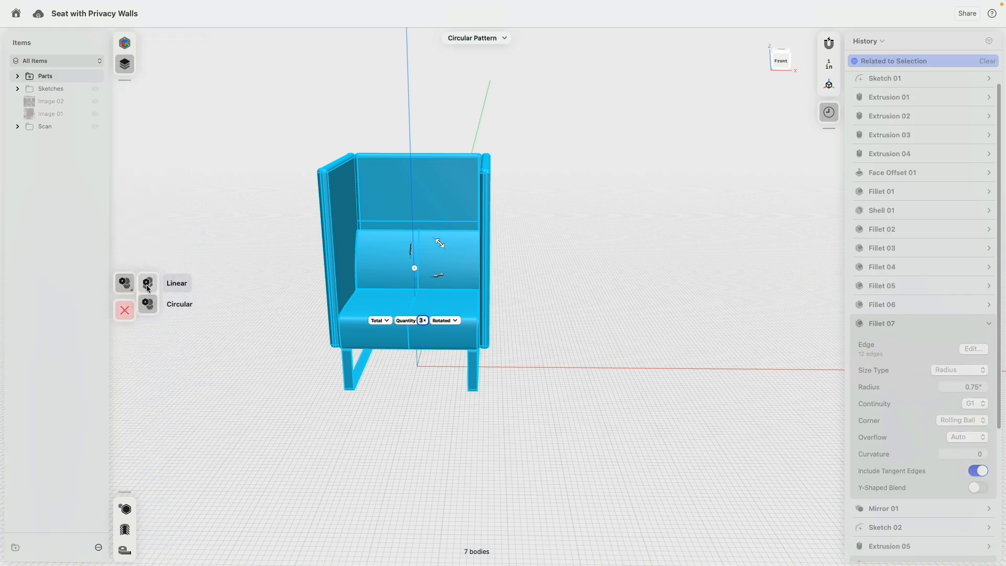
pyautogui.click(147, 286)
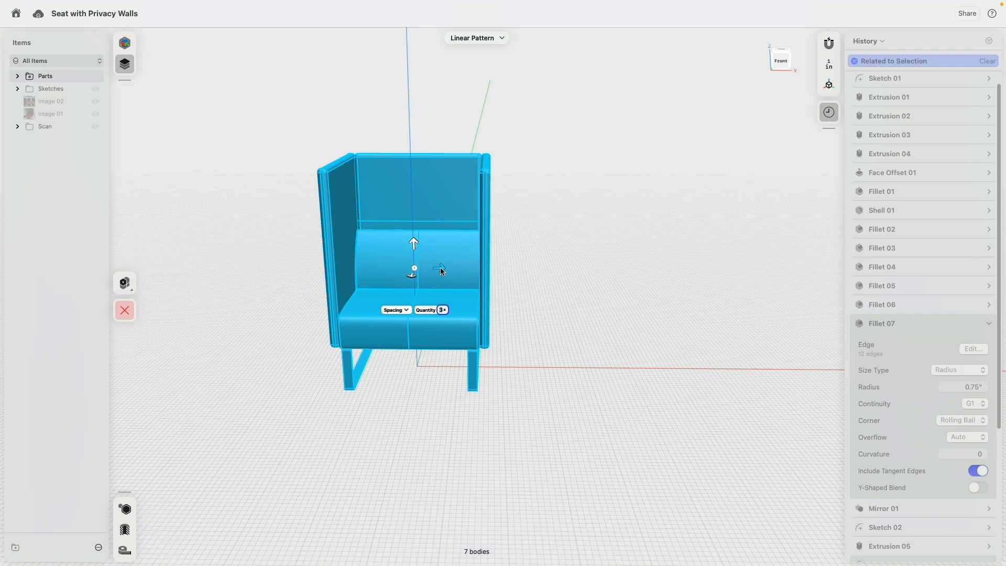
pyautogui.moveTo(440, 268); pyautogui.dragTo(608, 273)
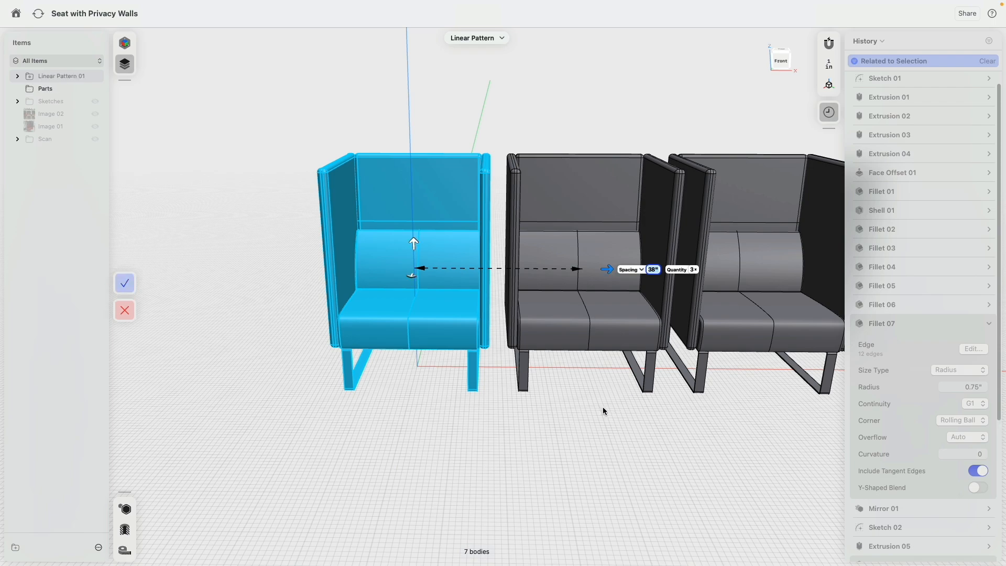
pyautogui.scroll(-3, 614, 407)
pyautogui.moveTo(673, 431); pyautogui.dragTo(521, 372, button='middle')
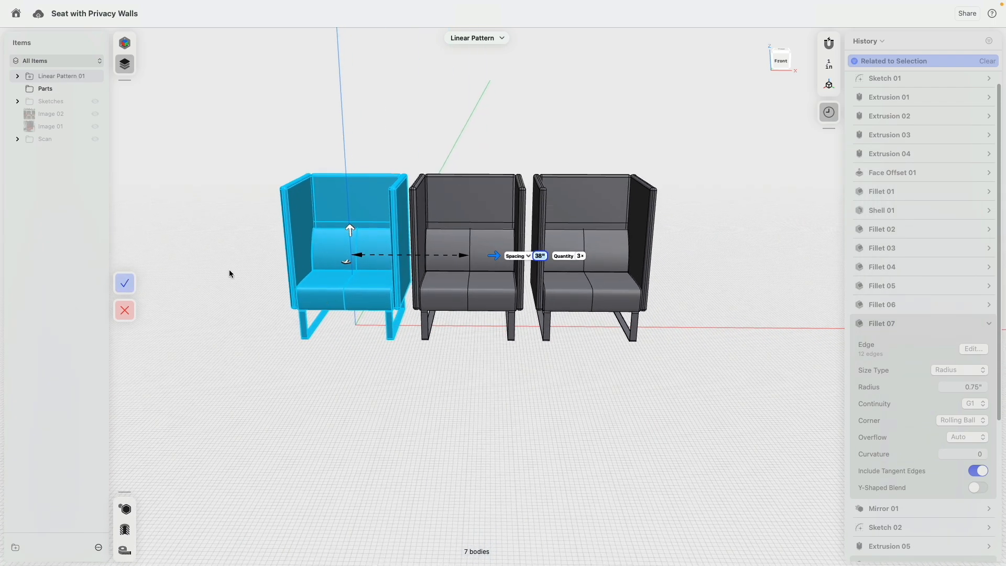
pyautogui.click(132, 280)
pyautogui.moveTo(303, 391); pyautogui.dragTo(356, 369, button='right')
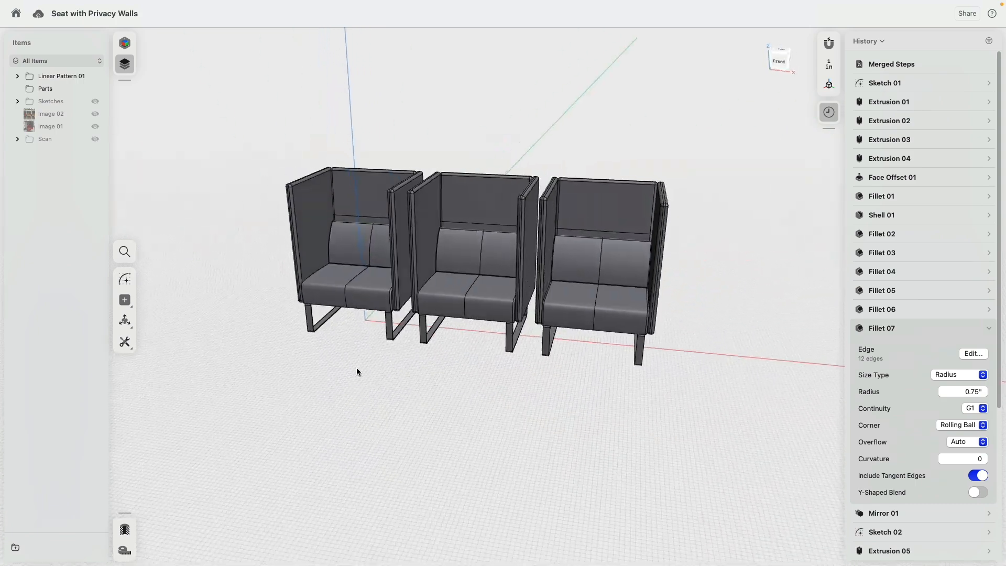
pyautogui.click(123, 42)
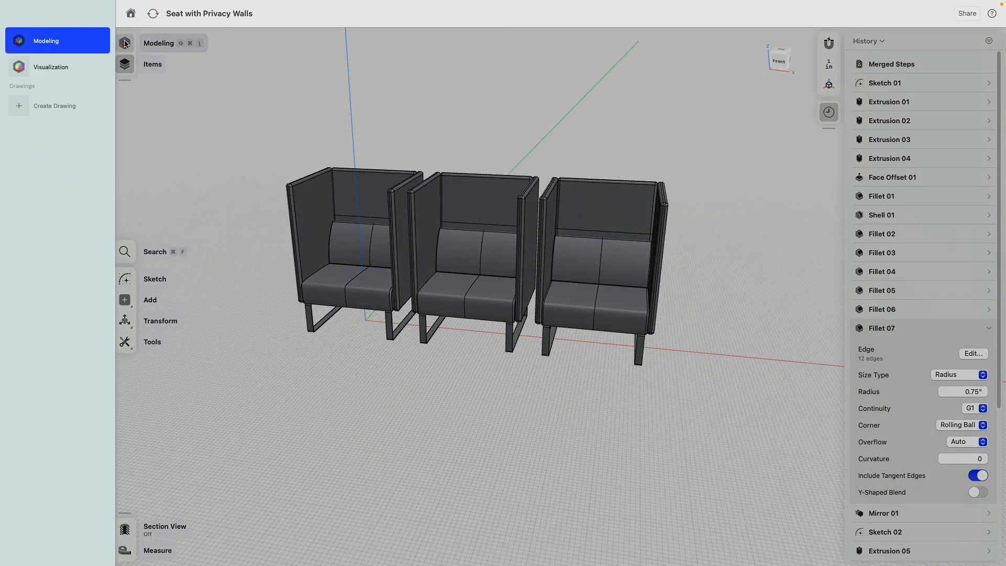
pyautogui.click(207, 114)
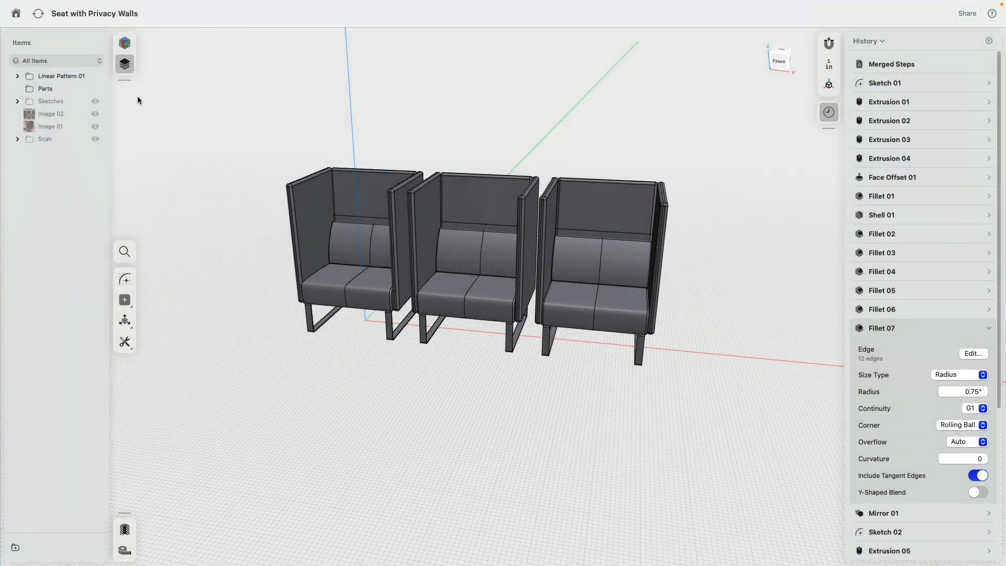
# Step: Group the bodies of the original seat, at the origin, into their own folder inside Linear Pattern 01
pyautogui.click(18, 77)
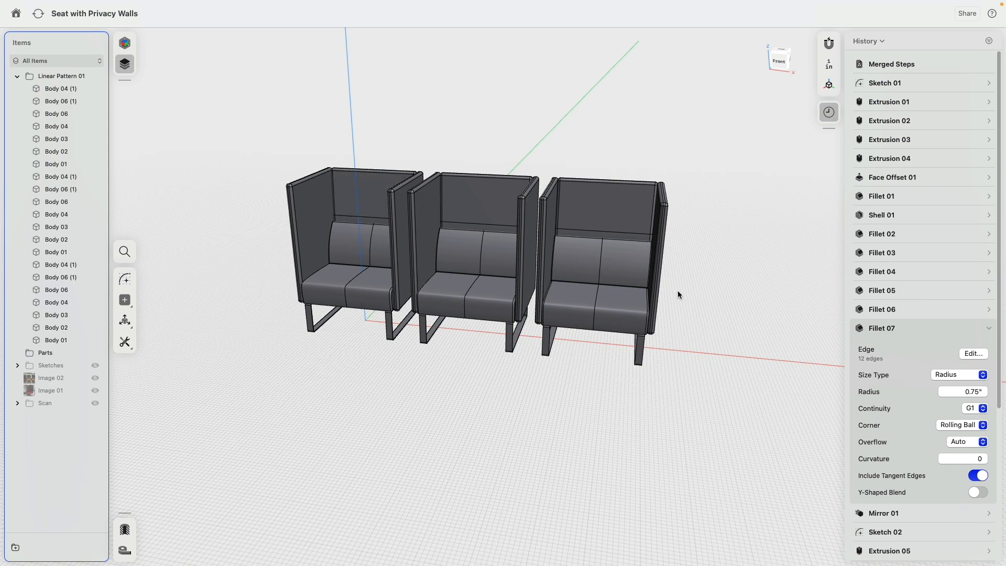
pyautogui.click(778, 61)
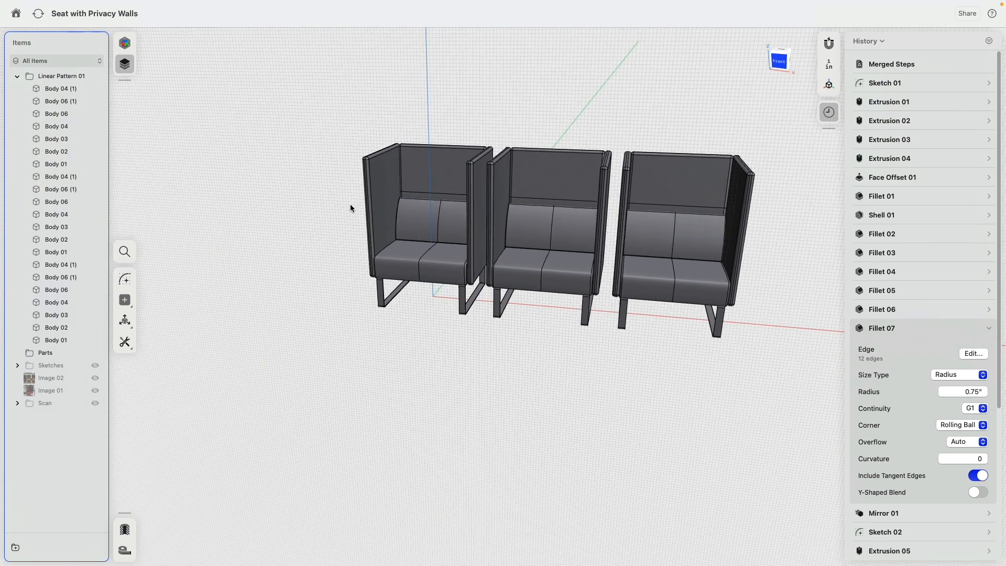
pyautogui.moveTo(338, 112); pyautogui.dragTo(501, 367)
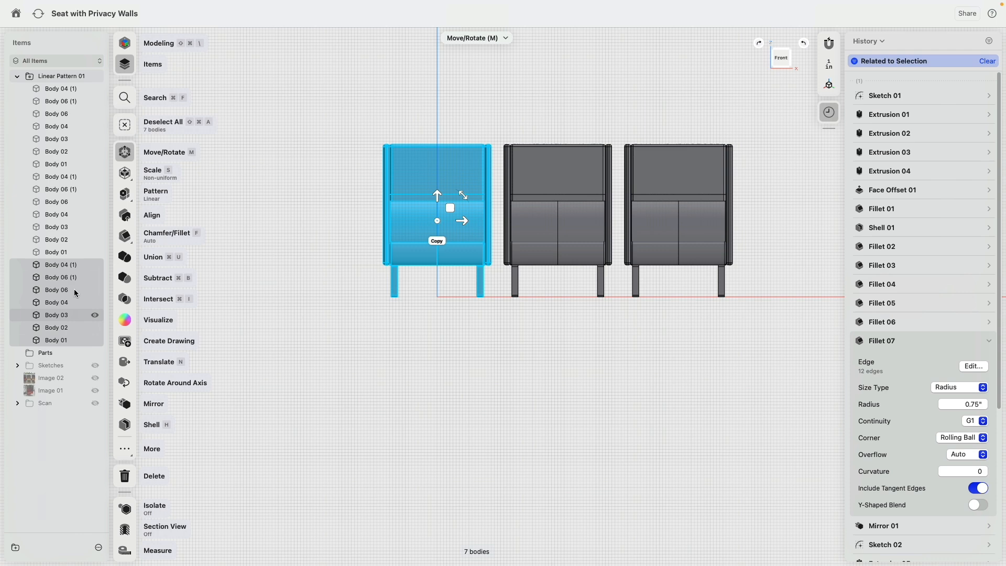
pyautogui.click(16, 548)
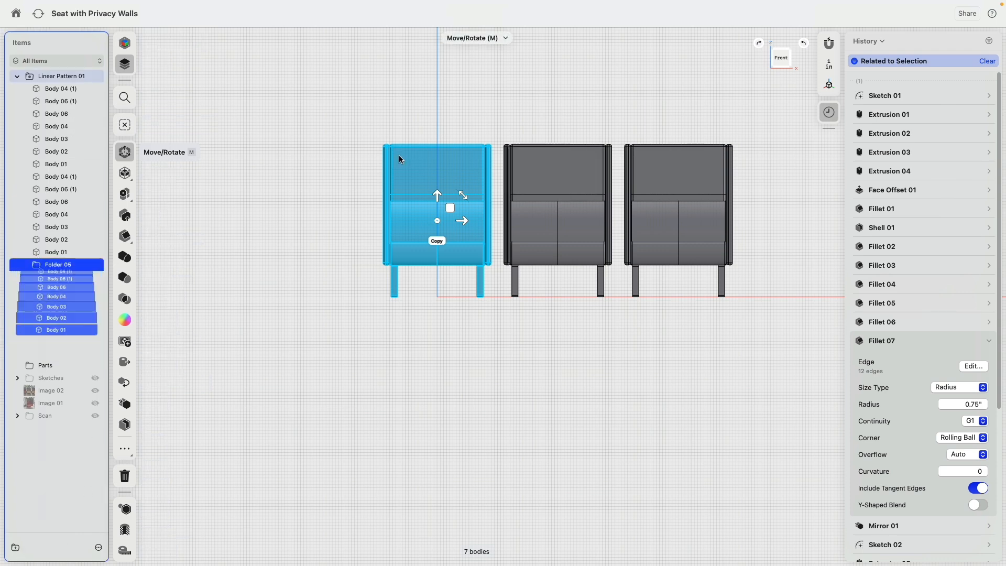
# Step: Group the bodies of the middle seat into their own folder inside Linear Pattern 01, and collapse both seat folders
pyautogui.click(314, 361)
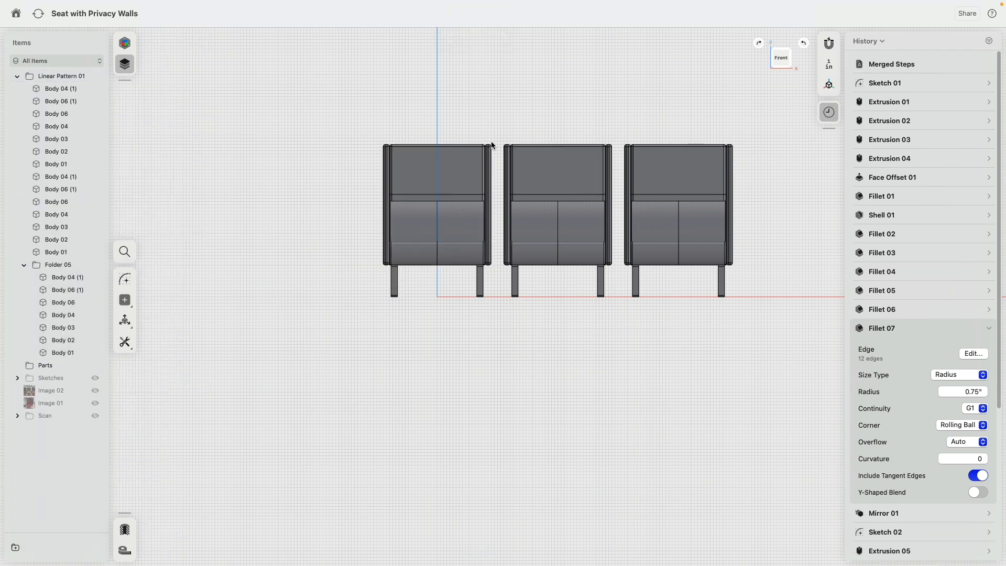
pyautogui.moveTo(542, 271); pyautogui.dragTo(617, 318)
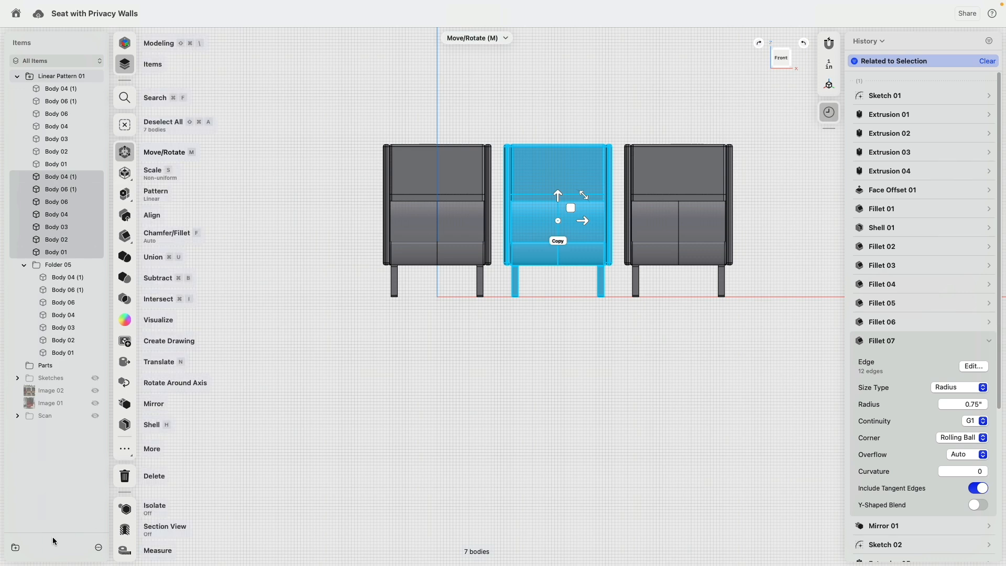
pyautogui.click(15, 547)
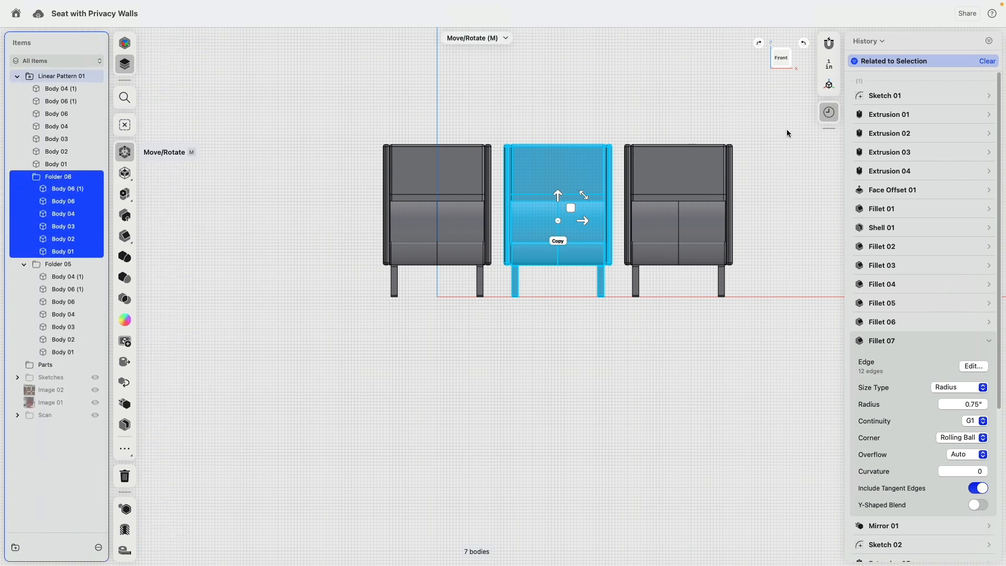
pyautogui.click(180, 177)
pyautogui.click(24, 176)
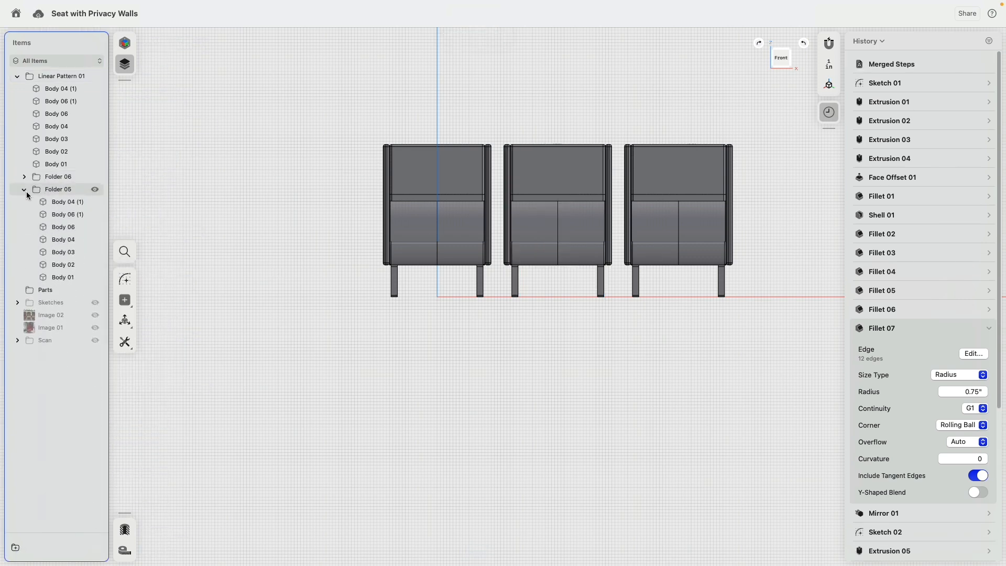
pyautogui.click(34, 187)
pyautogui.click(24, 189)
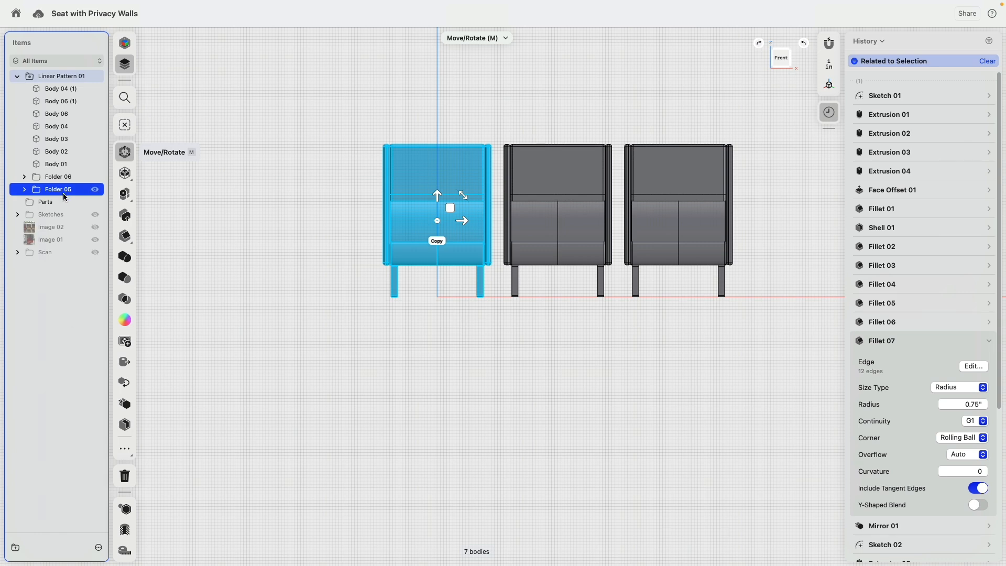
# Step: Move Folder 06 and Folder 05 out of Linear Pattern 01 to the top level, above it
pyautogui.click(59, 181)
pyautogui.moveTo(58, 180); pyautogui.dragTo(53, 72)
pyautogui.click(68, 188)
pyautogui.moveTo(67, 188); pyautogui.dragTo(68, 88)
# Step: Delete the empty Parts folder
pyautogui.click(65, 202)
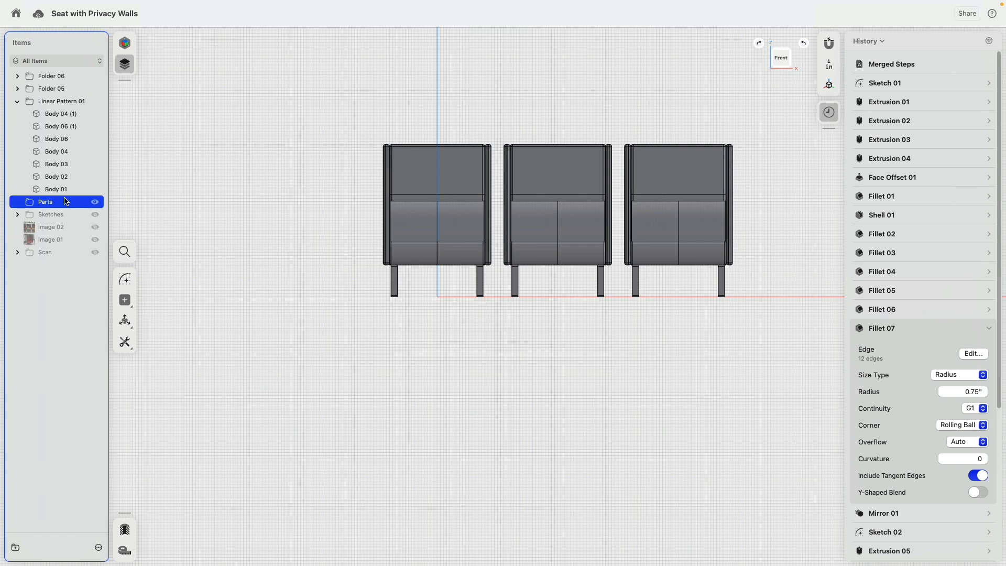
pyautogui.rightClick(61, 203)
pyautogui.click(76, 223)
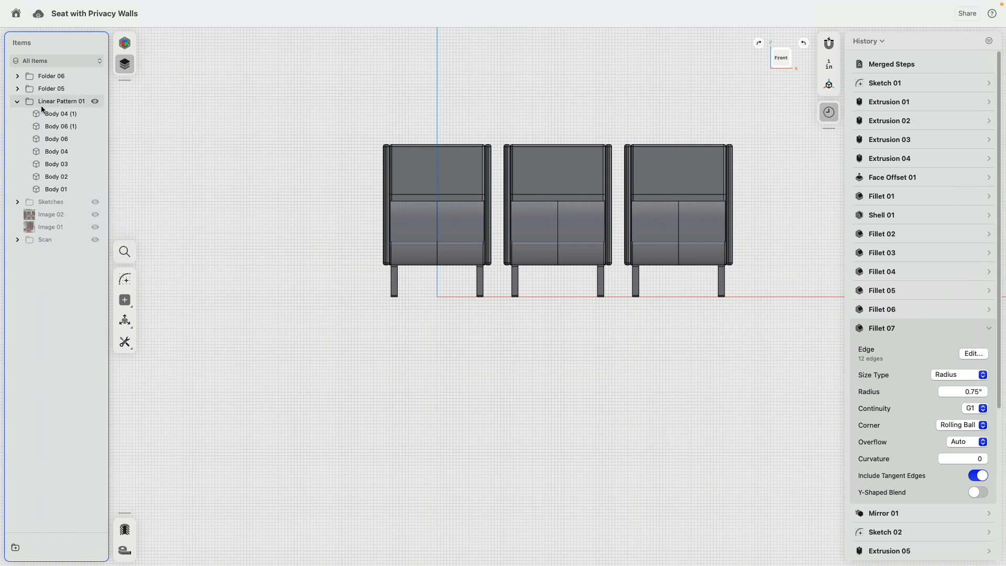
# Step: Rename the Linear Pattern 01 folder as Body 3
pyautogui.rightClick(66, 103)
pyautogui.click(239, 87)
pyautogui.click(60, 105)
pyautogui.rightClick(59, 104)
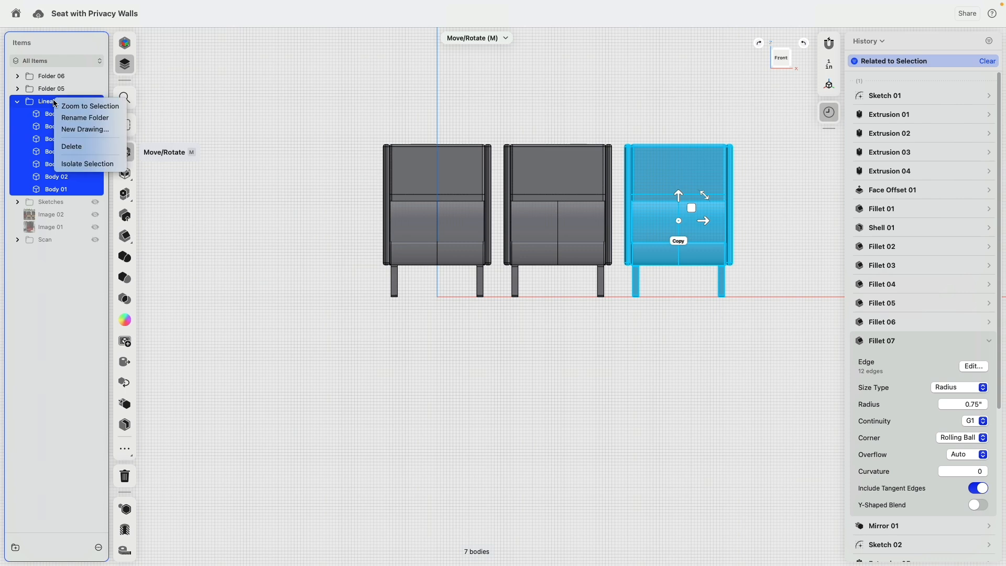
pyautogui.click(98, 123)
pyautogui.write('Body 3')
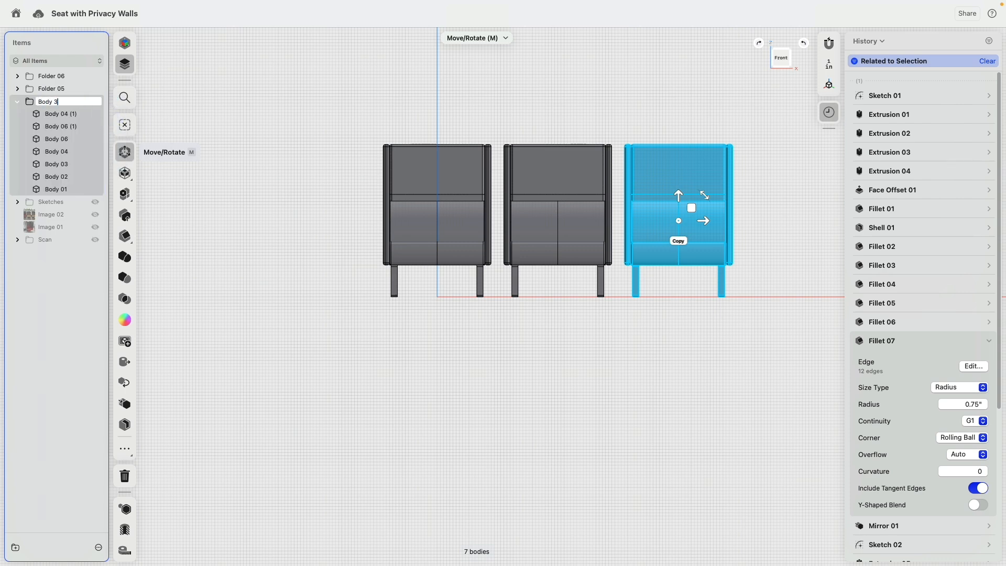
pyautogui.press('Return')
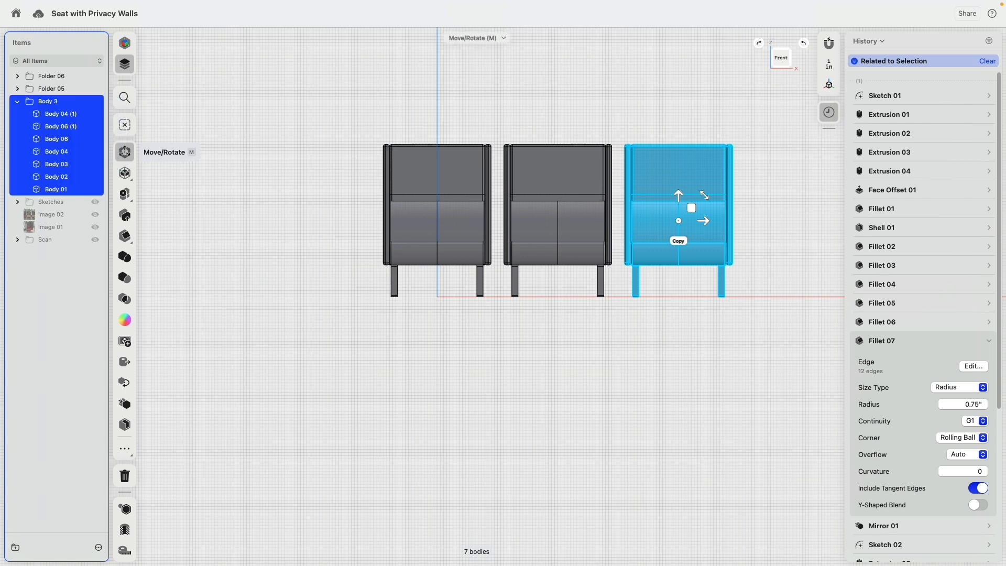
# Step: Rename Folder 05, which holds the original seat, as Body 1
pyautogui.click(59, 89)
pyautogui.rightClick(59, 90)
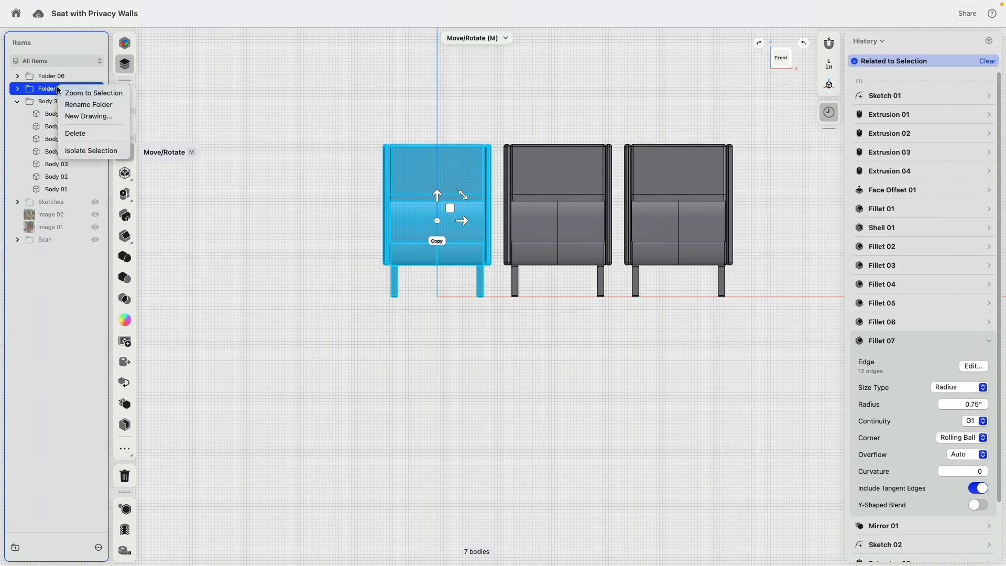
pyautogui.click(93, 105)
pyautogui.write('B')
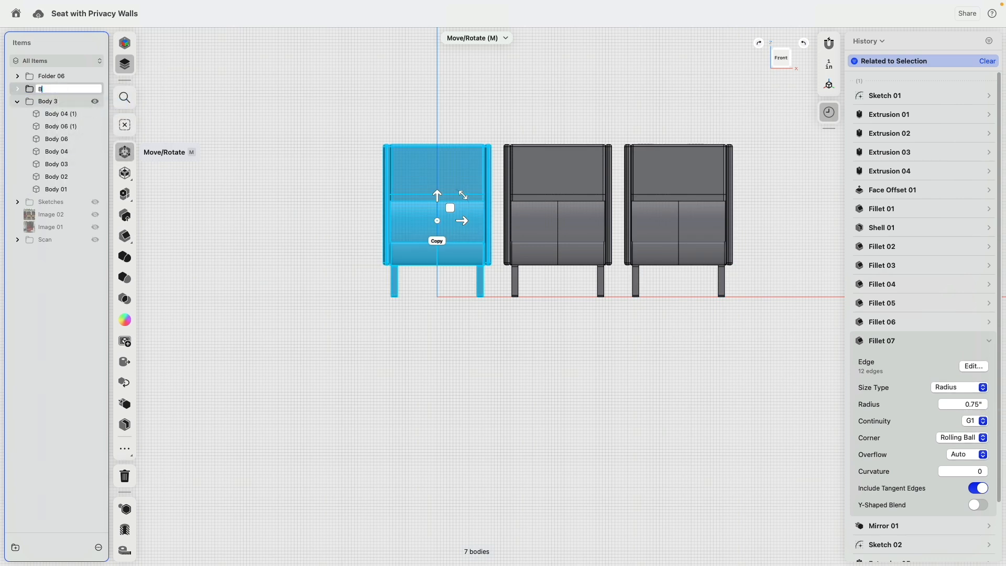
pyautogui.write('ody 1')
pyautogui.press('Return')
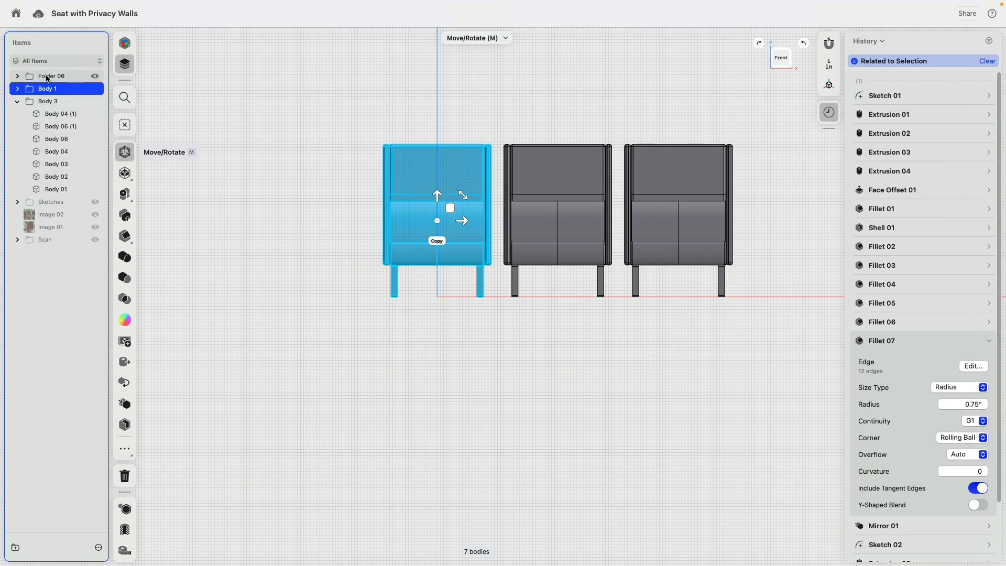
# Step: Rename Folder 06, which holds the middle seat, as Seat 2
pyautogui.click(55, 77)
pyautogui.rightClick(55, 78)
pyautogui.click(91, 92)
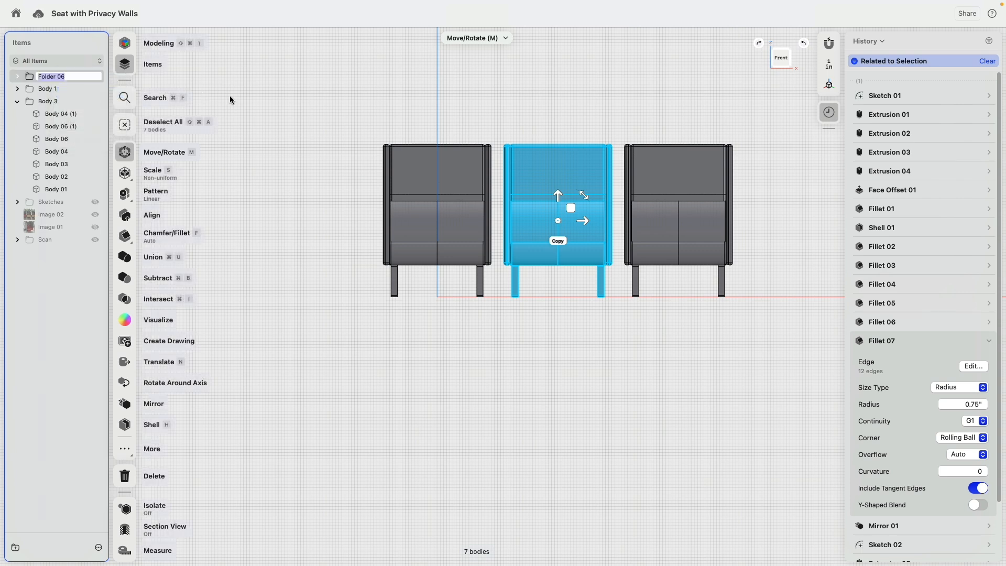
pyautogui.write('Seat 2')
pyautogui.press('Return')
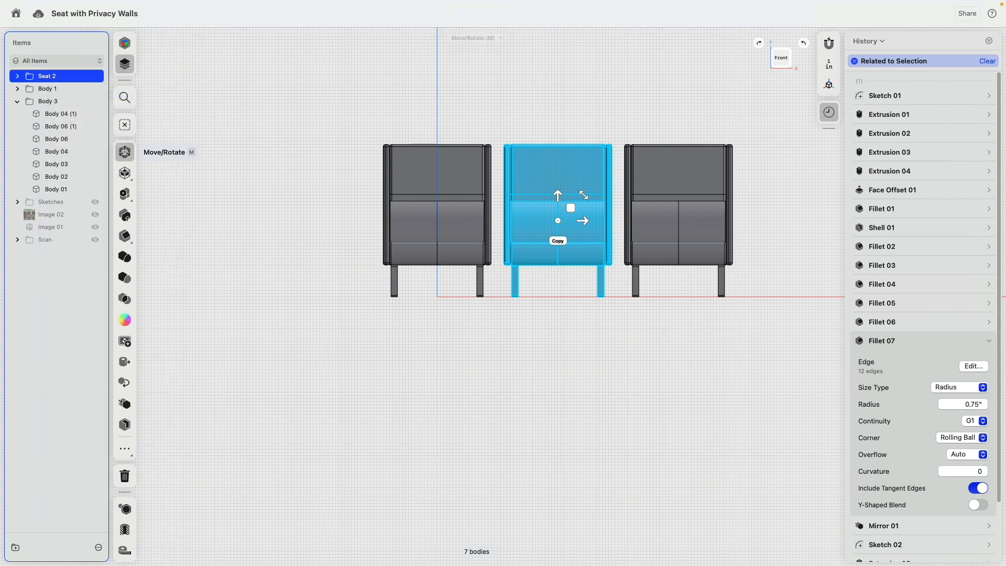
# Step: Rename the Body 1 folder as Seat 1
pyautogui.click(47, 88)
pyautogui.rightClick(60, 89)
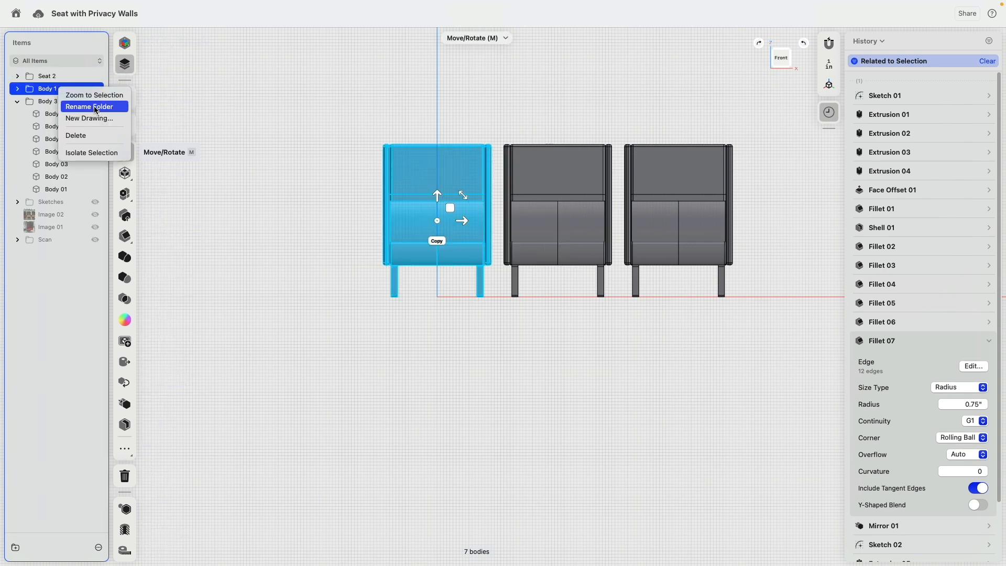
pyautogui.click(88, 107)
pyautogui.write('S')
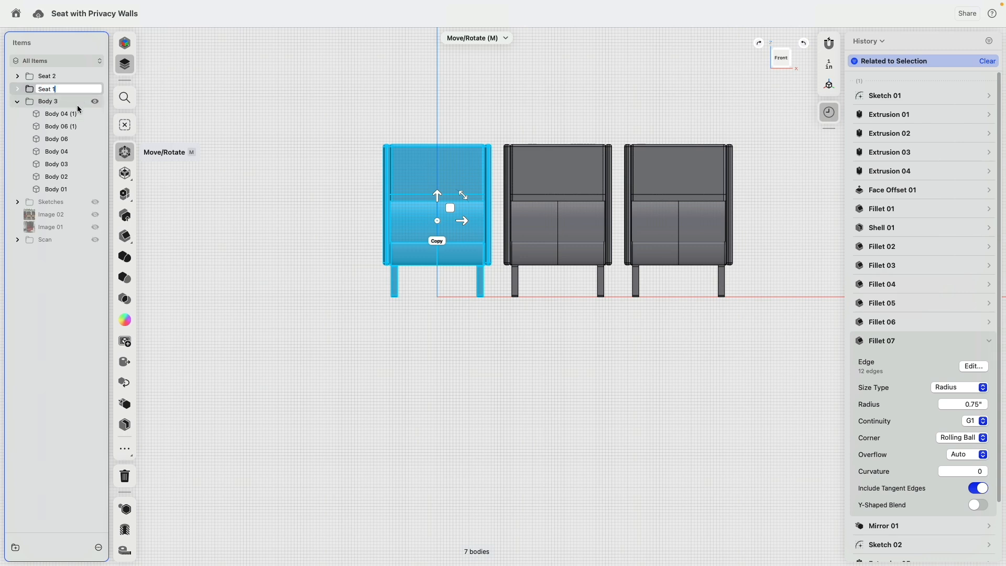
pyautogui.write('eat 1')
pyautogui.click(70, 105)
pyautogui.press('Escape')
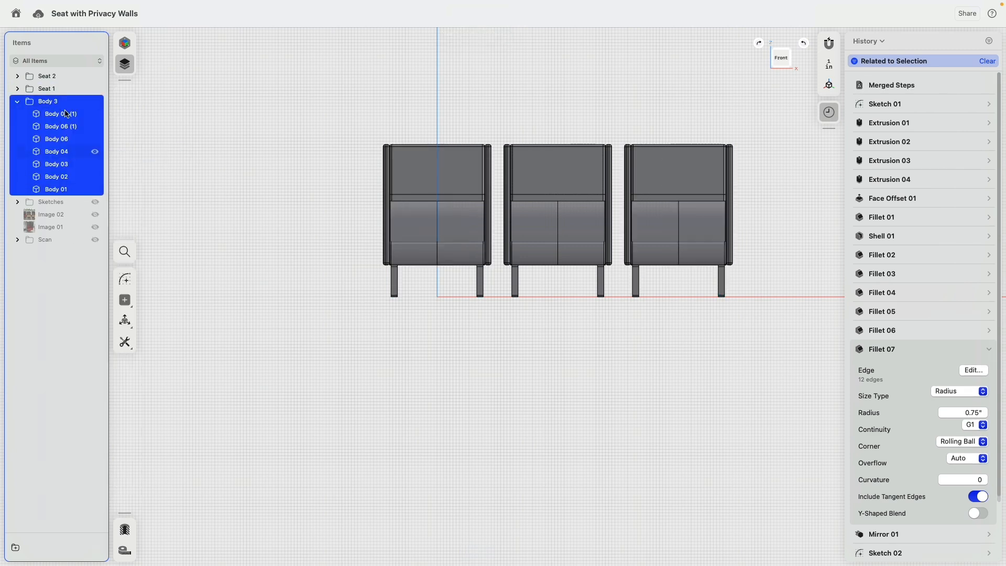
# Step: Rename the Body 3 folder as Seat 3
pyautogui.click(55, 89)
pyautogui.click(50, 103)
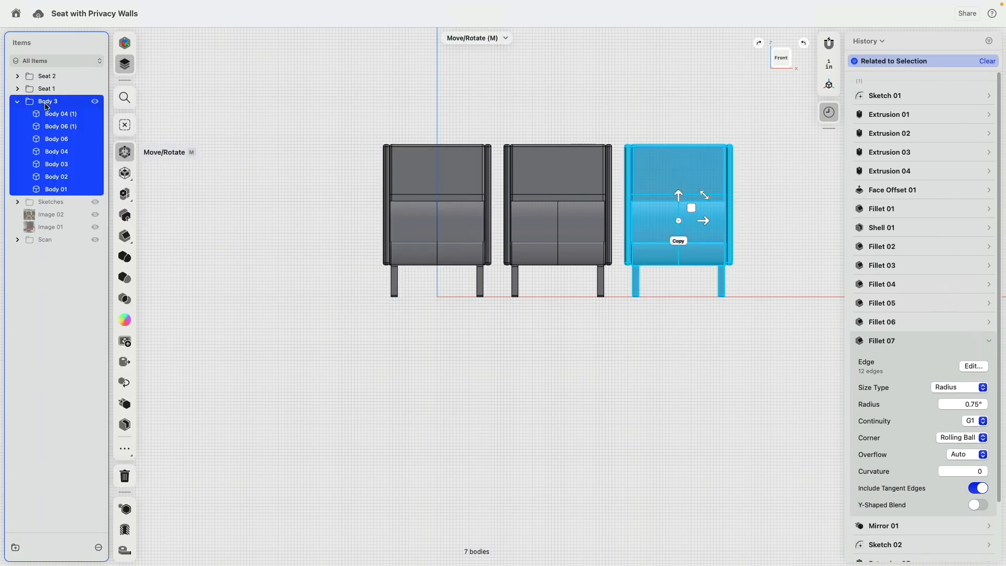
pyautogui.rightClick(47, 105)
pyautogui.click(72, 118)
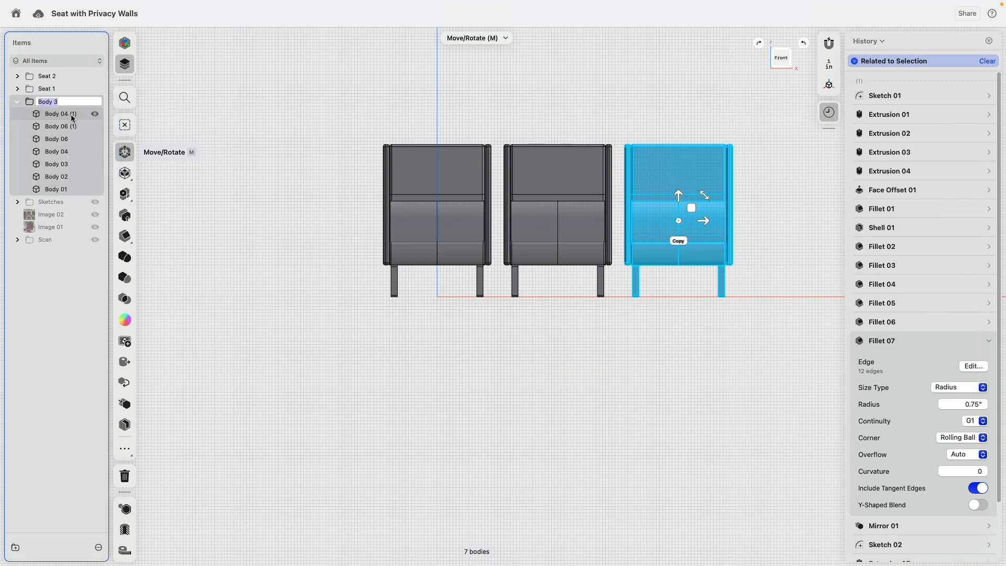
pyautogui.write('Seat')
pyautogui.click(58, 353)
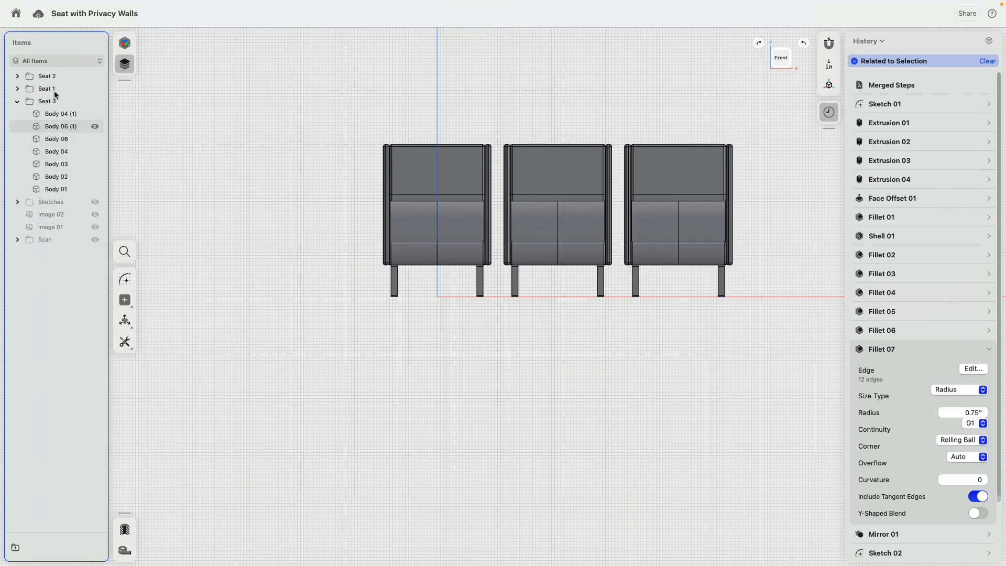
# Step: Collapse the Seat 3 folder and move Seat 1 above Seat 2 so the seat folders are in numerical order
pyautogui.click(17, 102)
pyautogui.moveTo(70, 94); pyautogui.dragTo(69, 74)
pyautogui.click(205, 105)
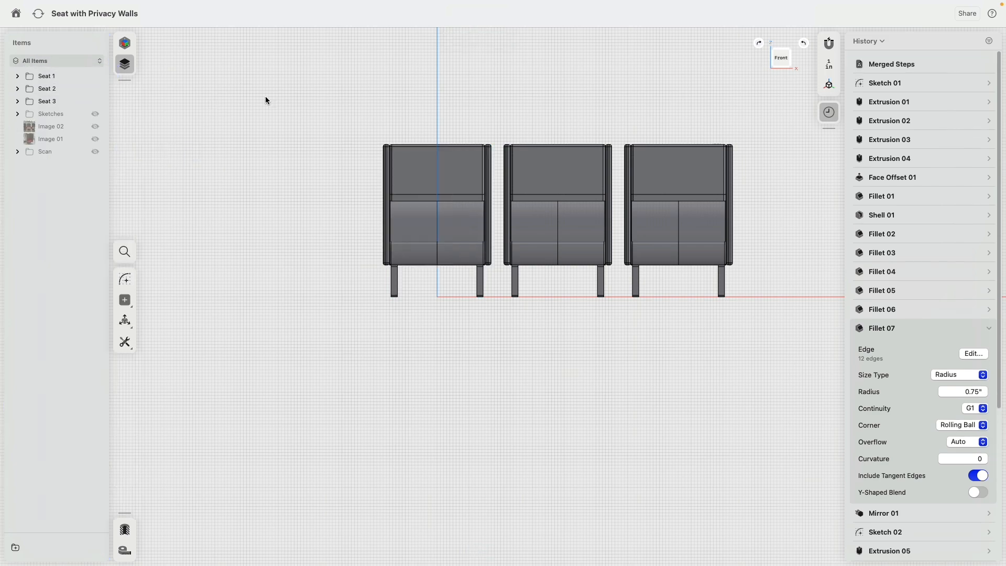
# Step: Hide the modeling history and switch to visualization with the three seats in an angled perspective view
pyautogui.moveTo(554, 110); pyautogui.dragTo(476, 179, button='middle')
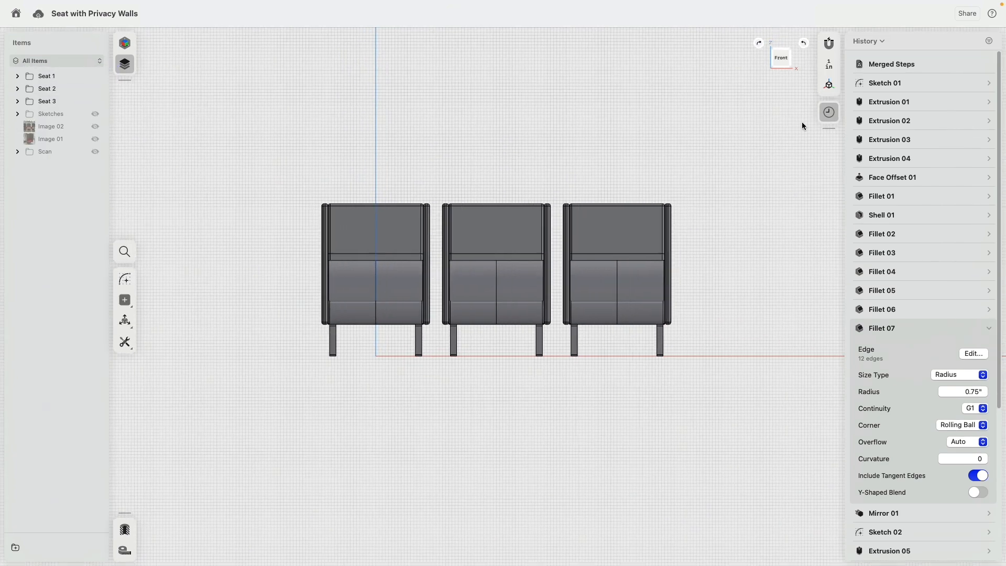
pyautogui.click(827, 111)
pyautogui.scroll(-3, 617, 172)
pyautogui.scroll(5, 617, 170)
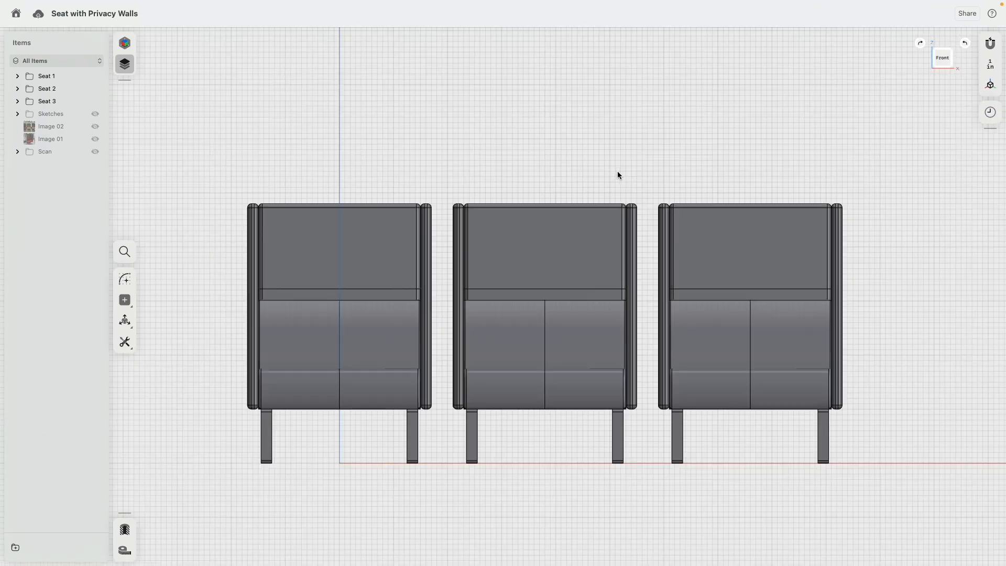
pyautogui.moveTo(595, 172); pyautogui.dragTo(567, 147, button='right')
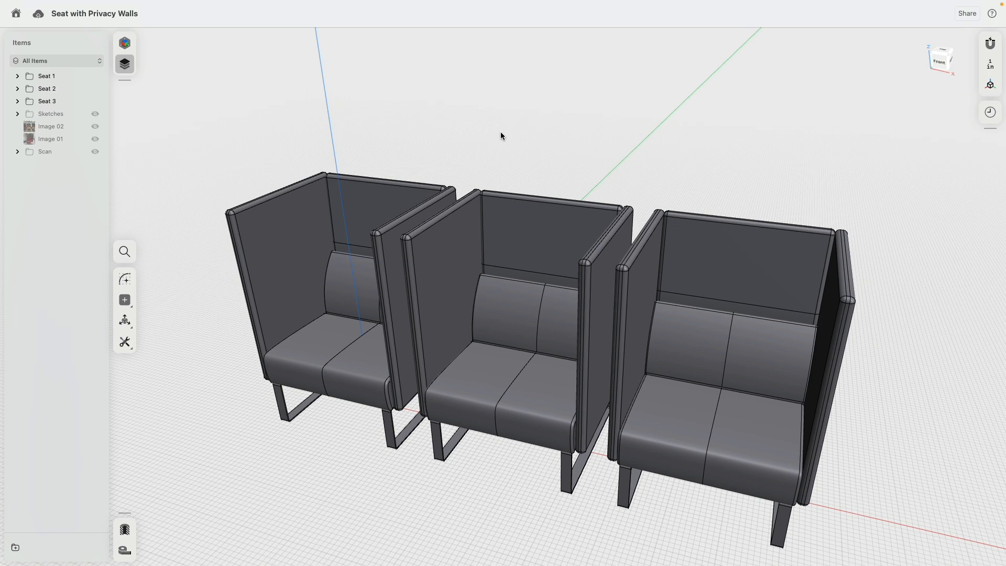
pyautogui.click(125, 43)
pyautogui.click(50, 67)
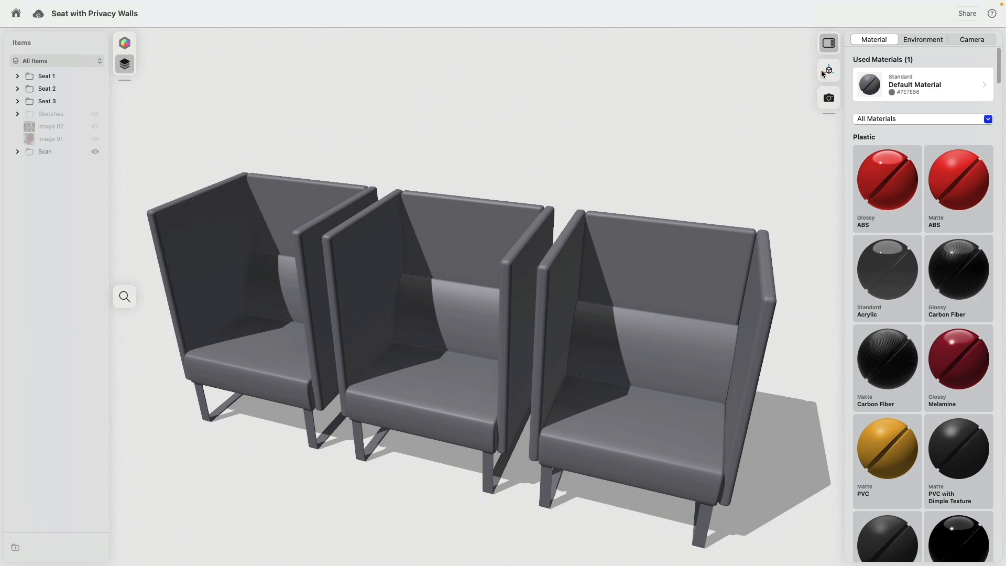
# Step: Replace the default material on all seat bodies with the matte Plain Weave Cotton fabric
pyautogui.click(873, 87)
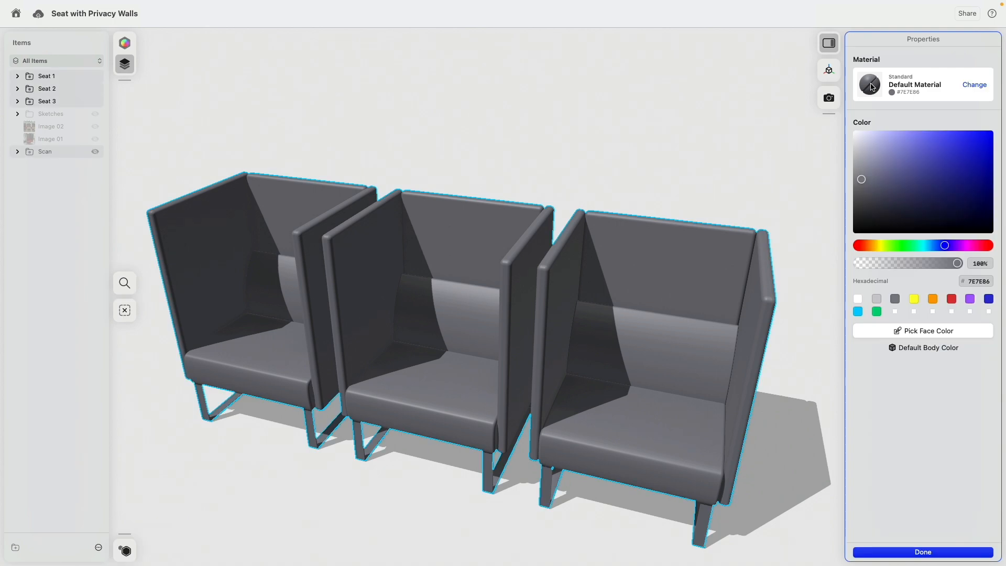
pyautogui.click(973, 86)
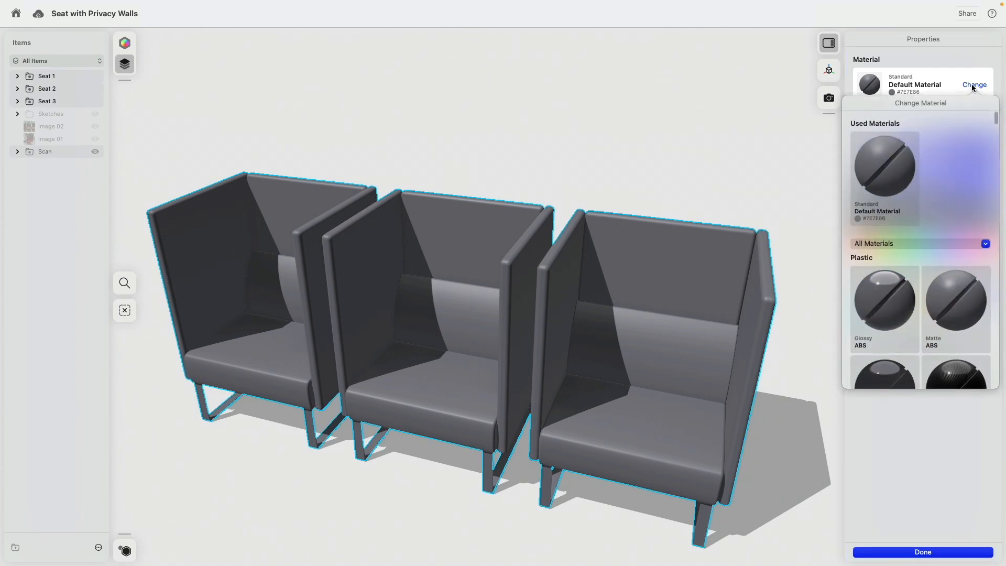
pyautogui.click(888, 244)
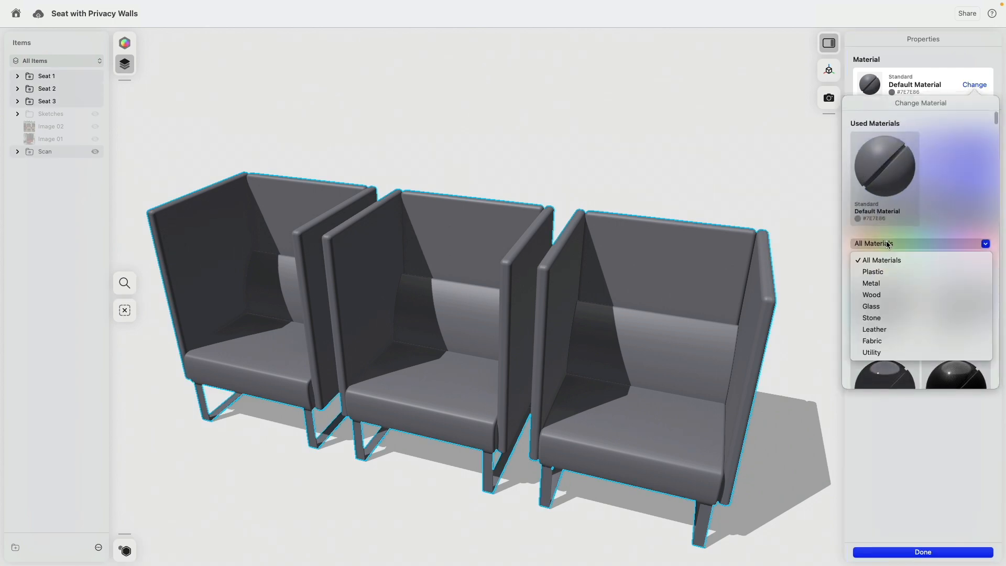
pyautogui.click(904, 341)
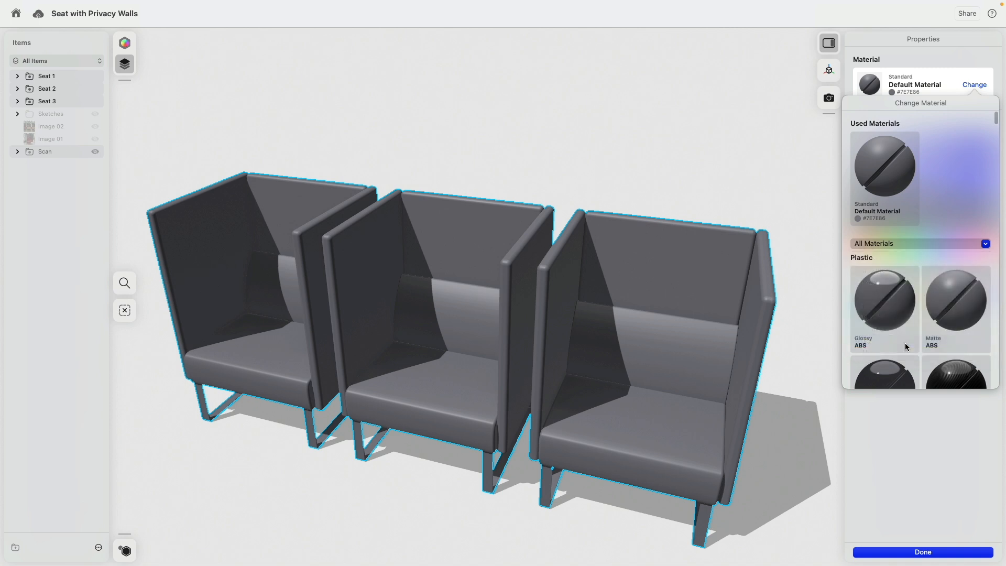
pyautogui.scroll(-2, 899, 329)
pyautogui.scroll(-6, 899, 329)
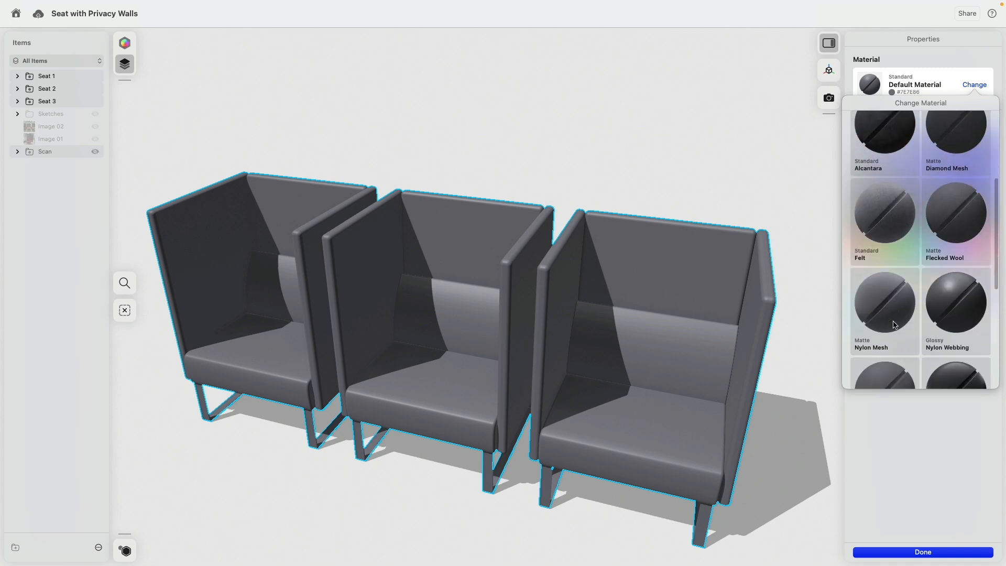
pyautogui.scroll(-5, 896, 324)
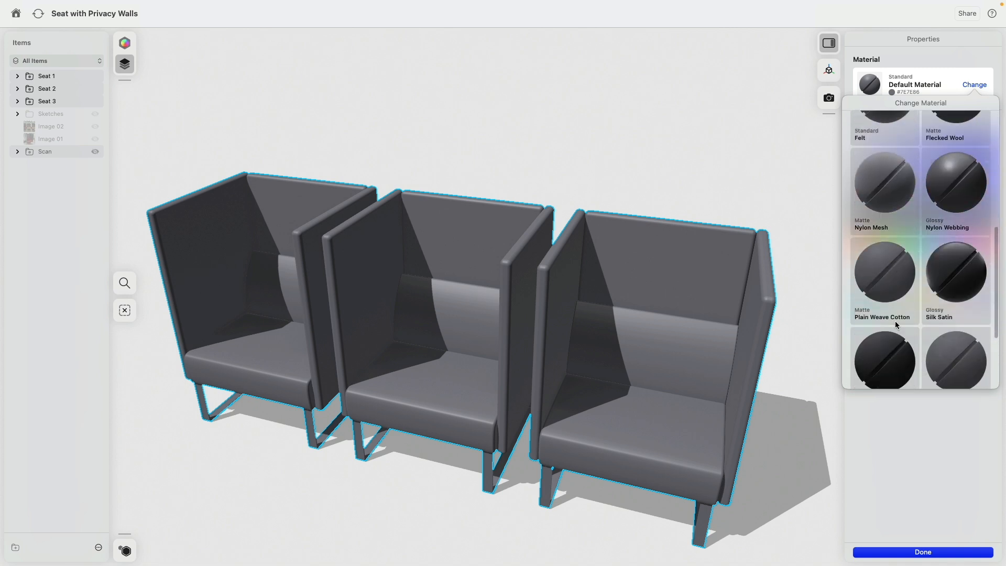
pyautogui.scroll(8, 896, 324)
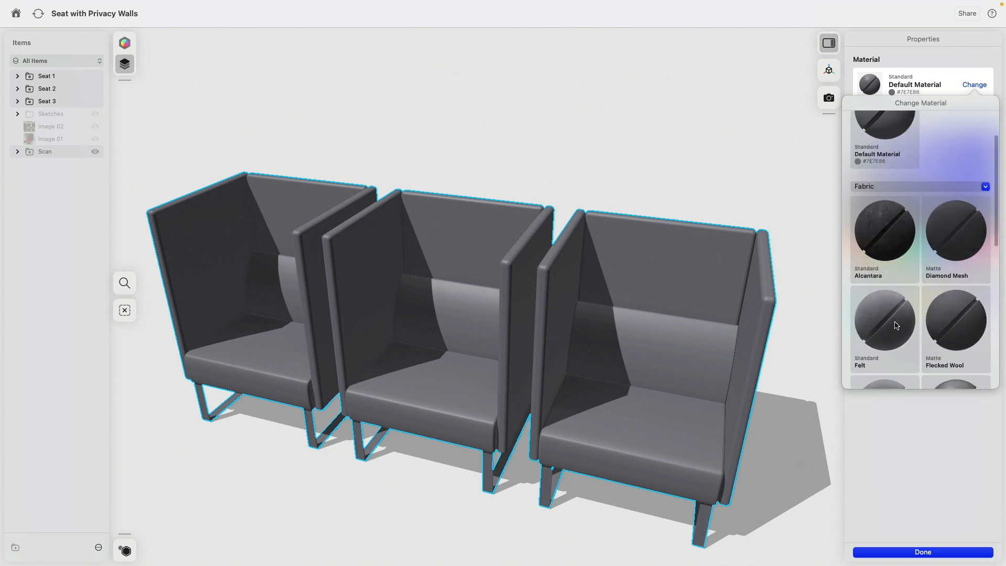
pyautogui.scroll(-3, 896, 325)
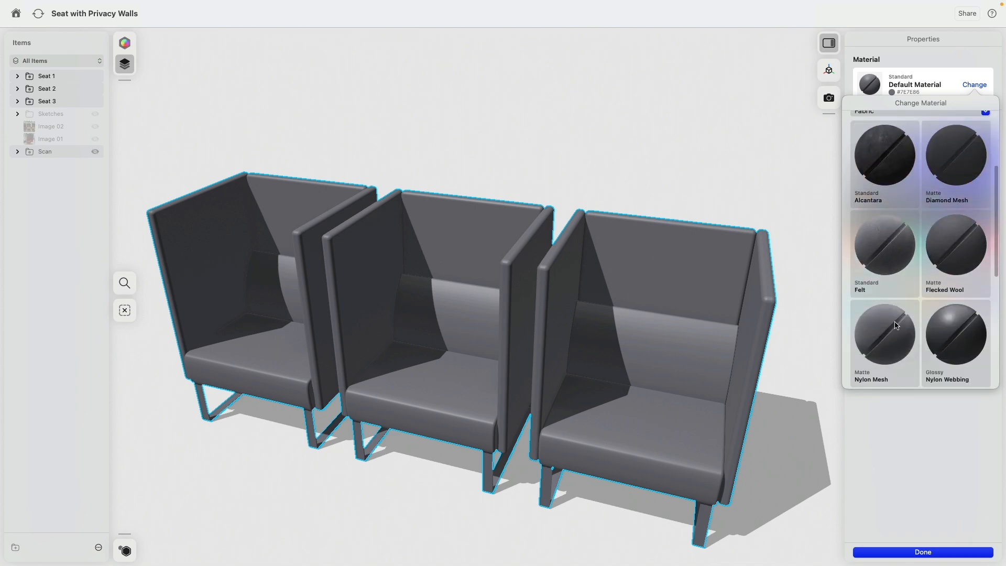
pyautogui.scroll(-5, 894, 325)
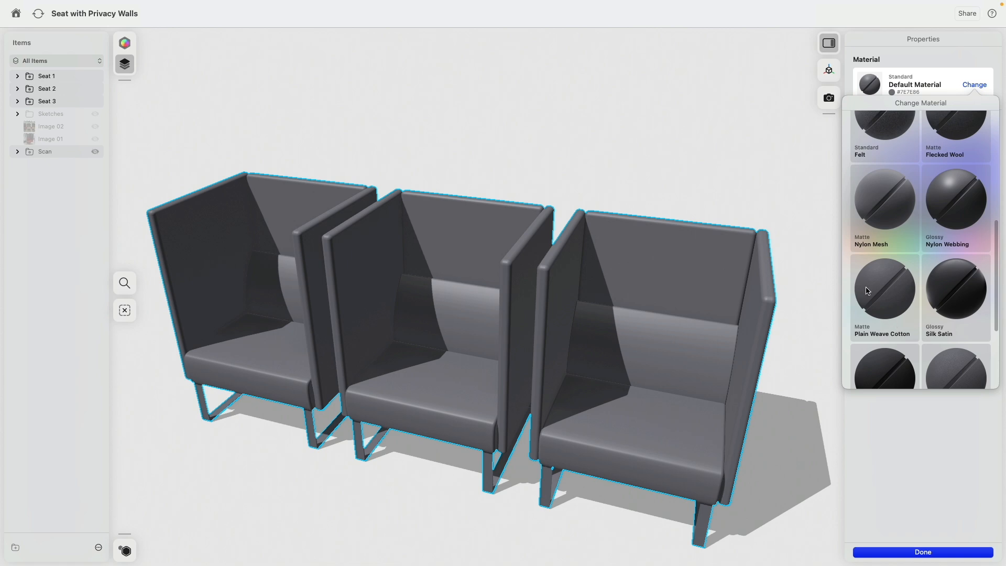
pyautogui.click(910, 292)
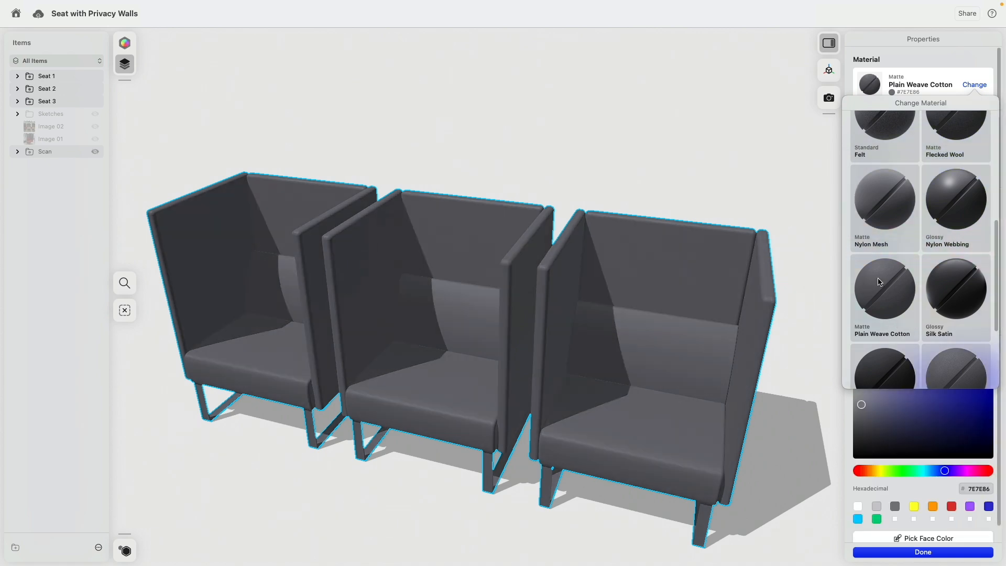
pyautogui.click(755, 177)
# Step: Set the Plain Weave Cotton texture scale to 4.0x and its color to light gray #D8D8D8
pyautogui.moveTo(876, 136); pyautogui.dragTo(946, 136)
pyautogui.scroll(10, 476, 203)
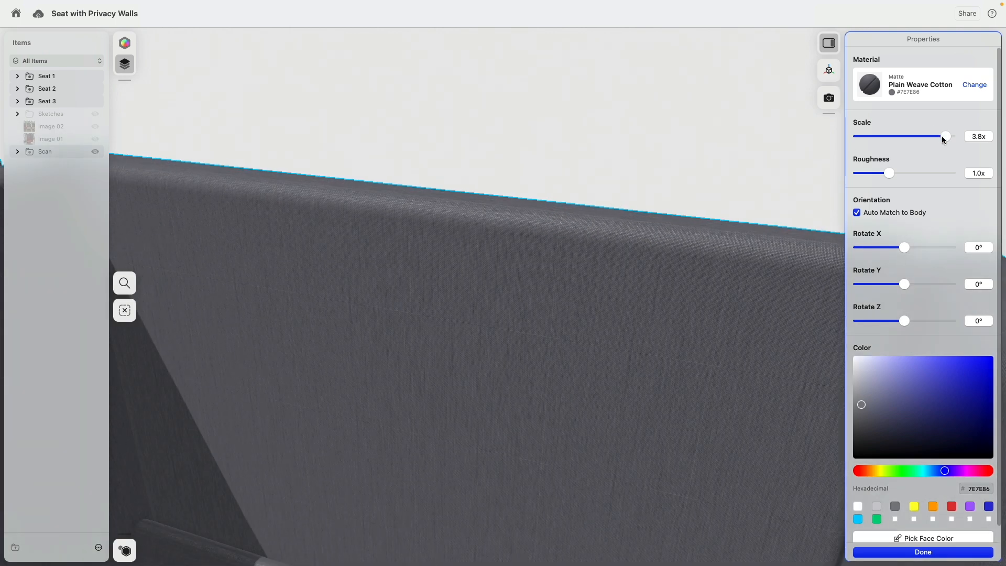
pyautogui.moveTo(870, 393)
pyautogui.mouseDown()
pyautogui.moveTo(844, 362)
pyautogui.moveTo(842, 370)
pyautogui.mouseUp()
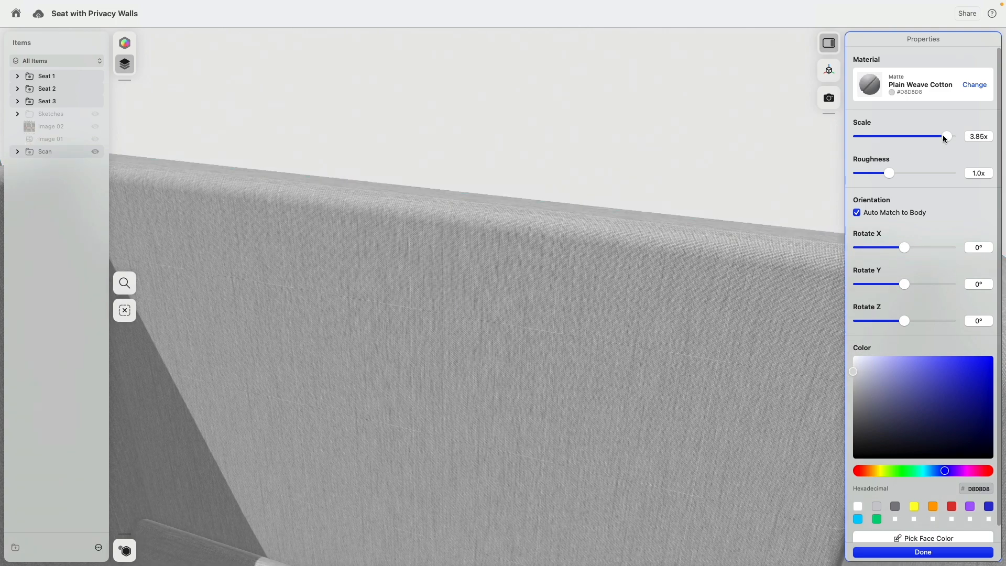
pyautogui.moveTo(945, 136)
pyautogui.mouseDown()
pyautogui.moveTo(885, 137)
pyautogui.moveTo(950, 136)
pyautogui.mouseUp()
pyautogui.scroll(-10, 476, 207)
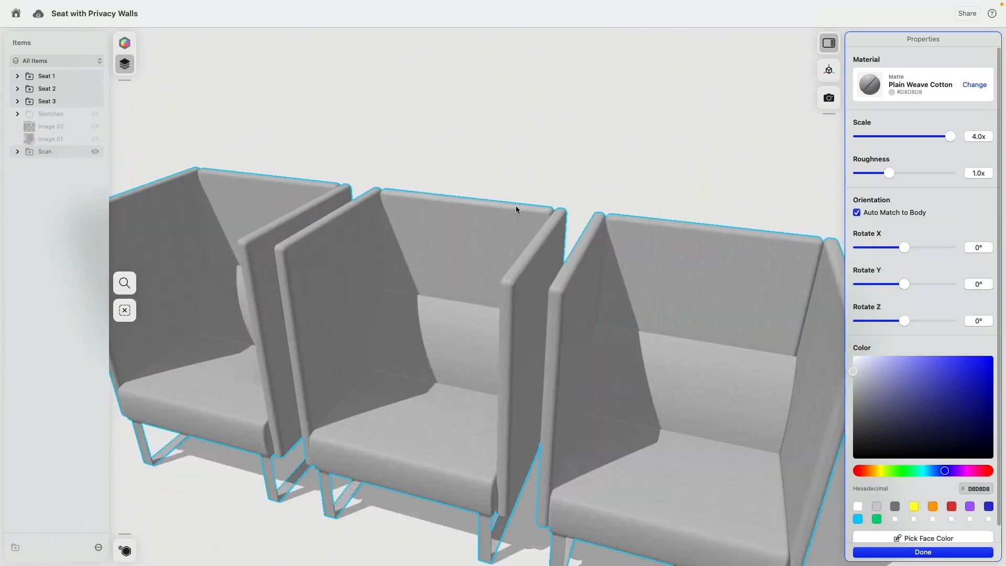
pyautogui.scroll(-2, 583, 150)
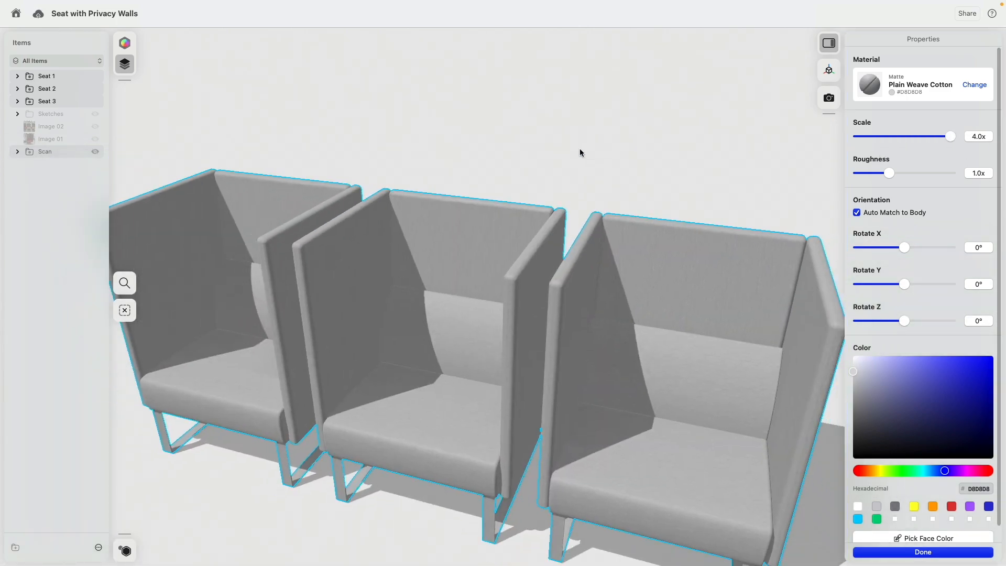
pyautogui.scroll(-8, 494, 153)
pyautogui.click(501, 149)
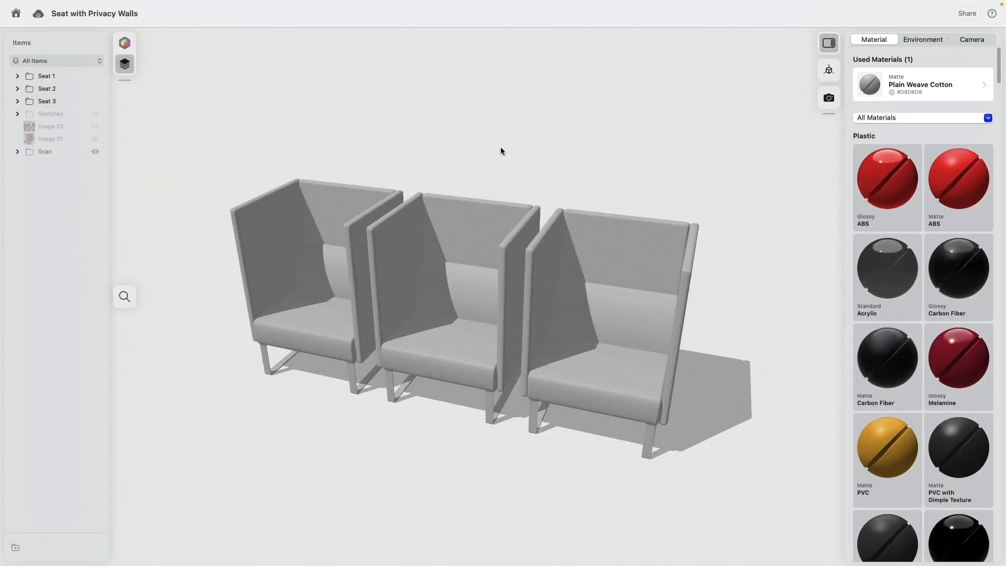
# Step: Apply the standard Chrome metal material to the leg frames of all three seats
pyautogui.moveTo(433, 444)
pyautogui.mouseDown(button='right')
pyautogui.moveTo(471, 417)
pyautogui.moveTo(508, 411)
pyautogui.moveTo(440, 433)
pyautogui.mouseUp(button='right')
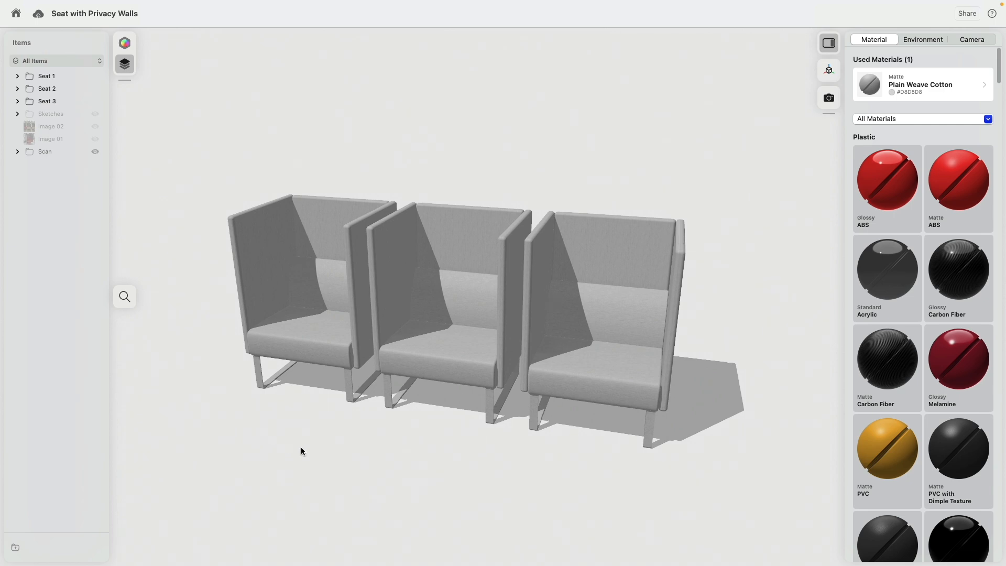
pyautogui.moveTo(257, 468); pyautogui.dragTo(323, 449, button='right')
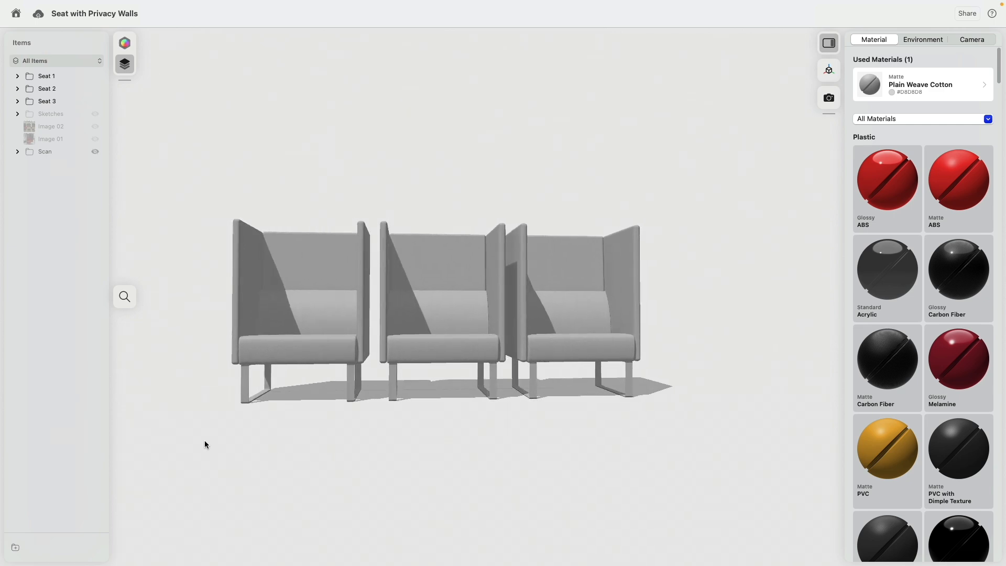
pyautogui.moveTo(158, 443); pyautogui.dragTo(694, 350)
pyautogui.press('b')
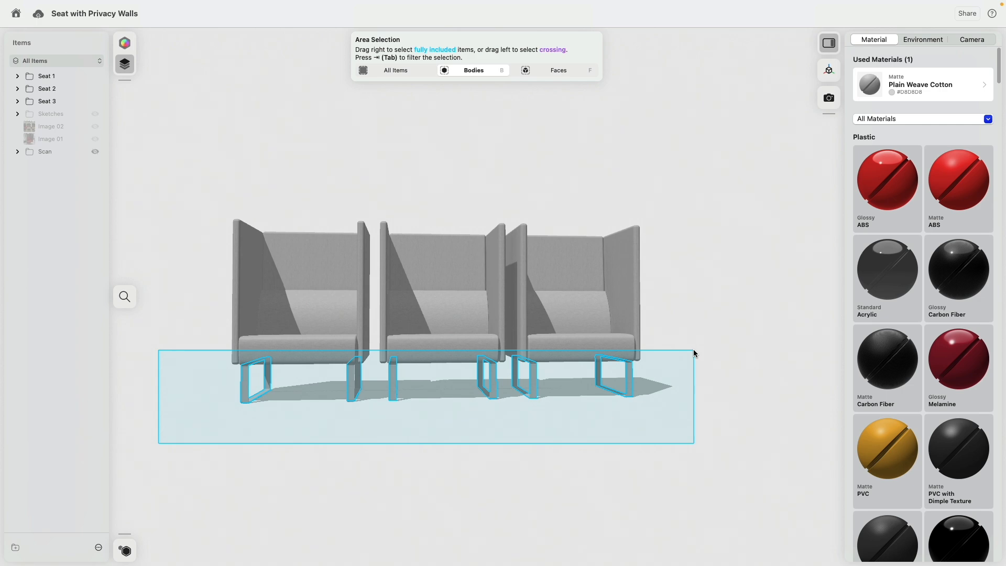
pyautogui.moveTo(694, 348); pyautogui.dragTo(693, 350)
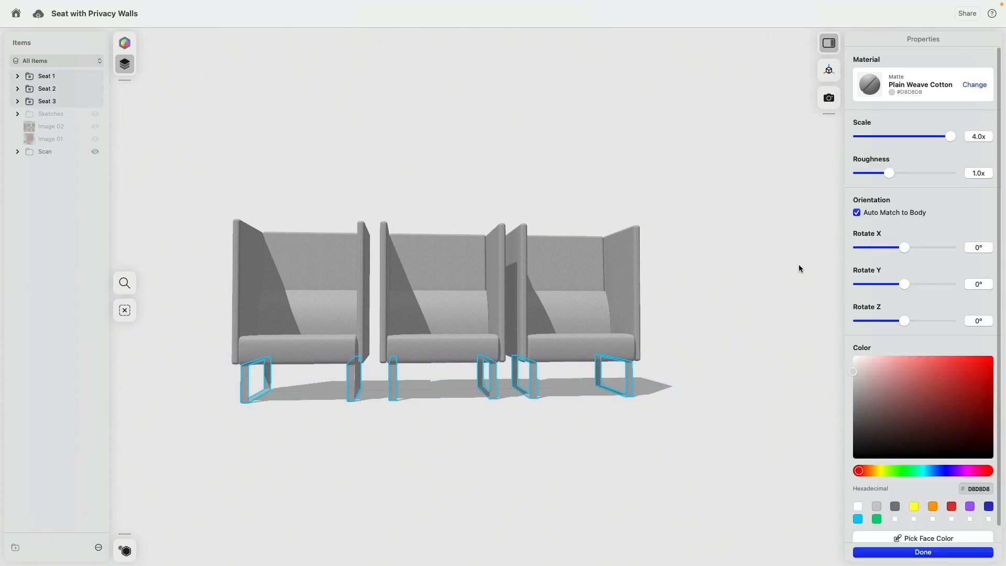
pyautogui.click(968, 87)
pyautogui.click(933, 244)
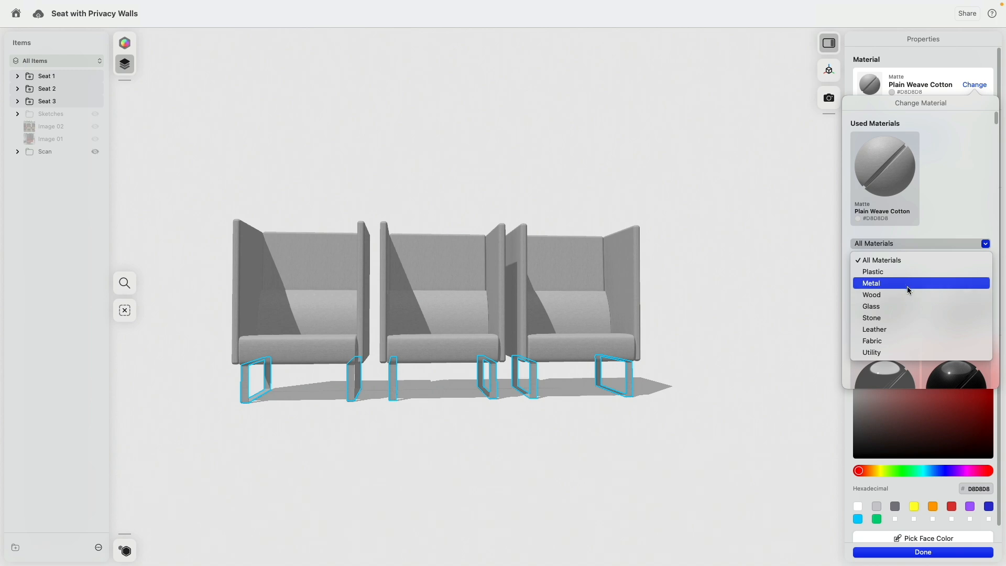
pyautogui.click(907, 284)
pyautogui.scroll(-6, 959, 319)
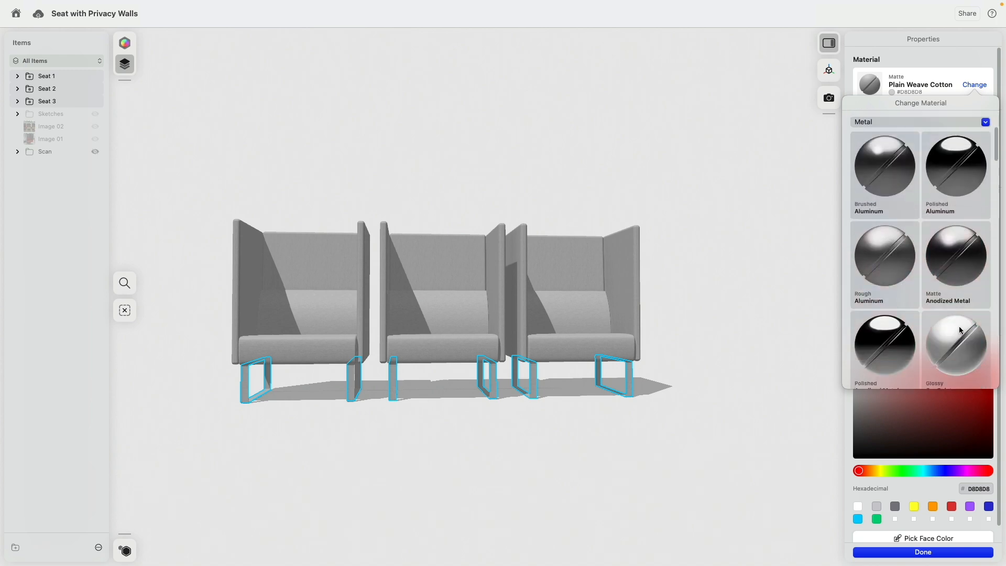
pyautogui.click(951, 269)
pyautogui.click(621, 481)
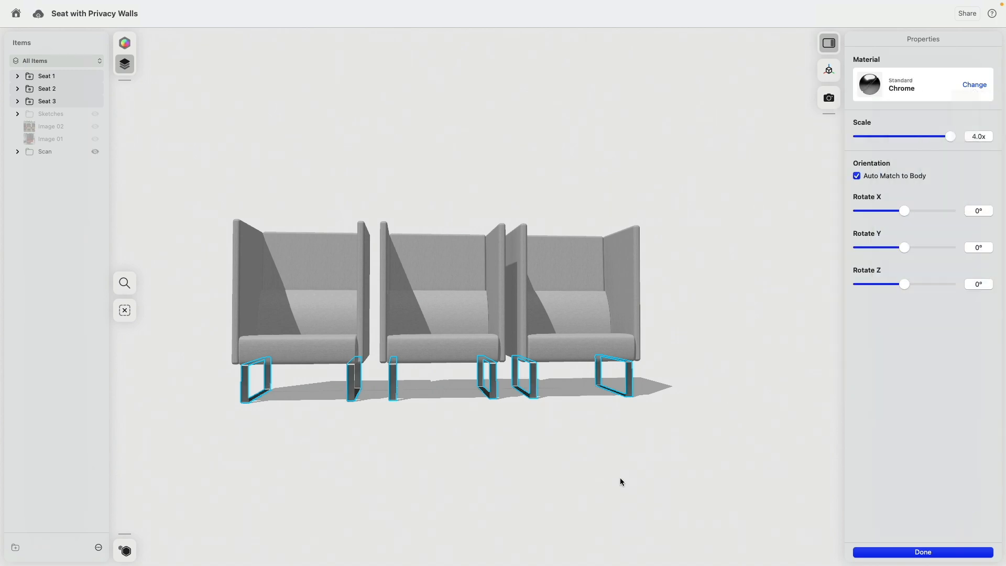
pyautogui.moveTo(385, 433); pyautogui.dragTo(391, 476, button='right')
pyautogui.click(392, 477)
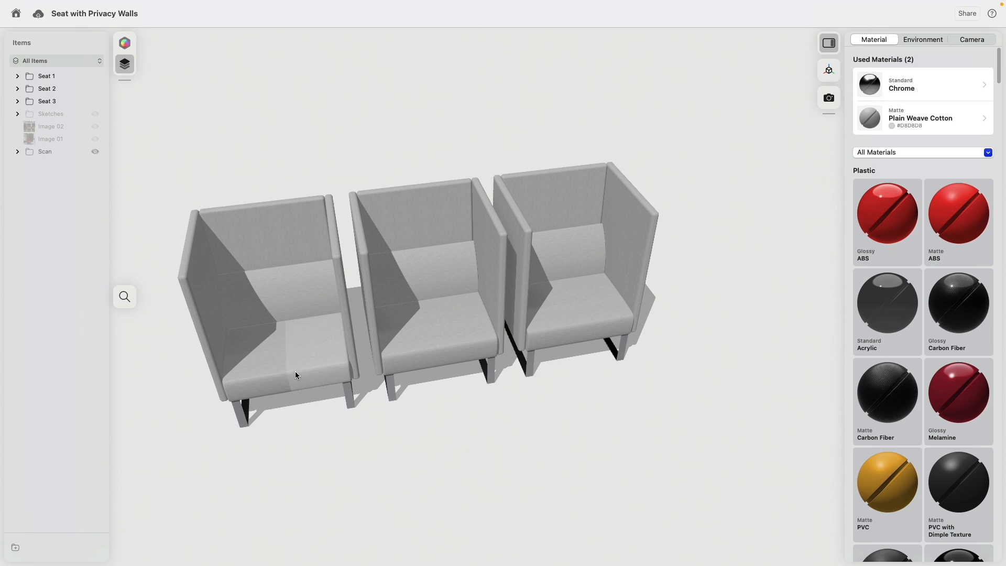
# Step: Apply the glossy Nylon Webbing fabric to the seat cushions and lower backrests of all three seats
pyautogui.click(295, 371)
pyautogui.click(423, 351)
pyautogui.click(566, 317)
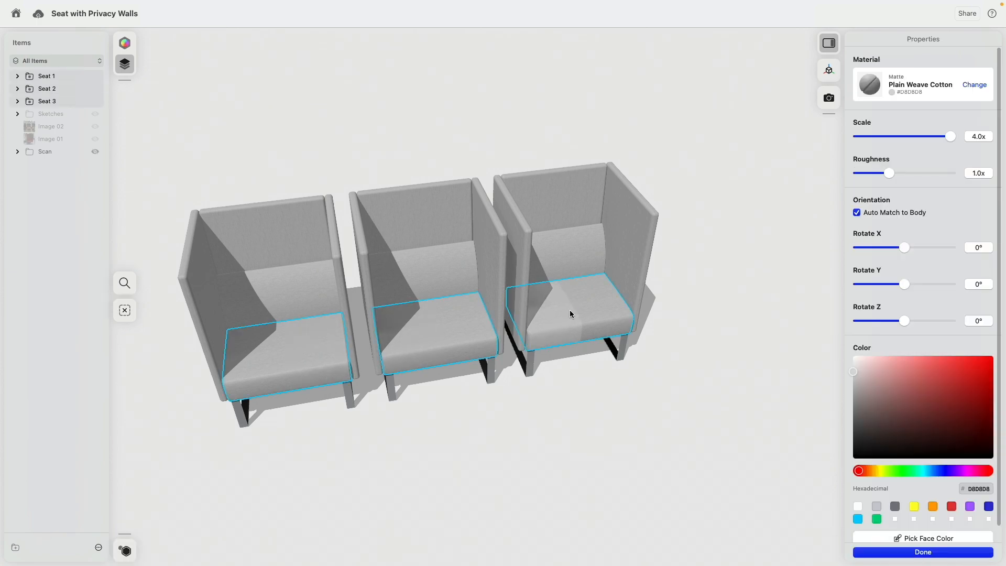
pyautogui.click(580, 260)
pyautogui.doubleClick(573, 256)
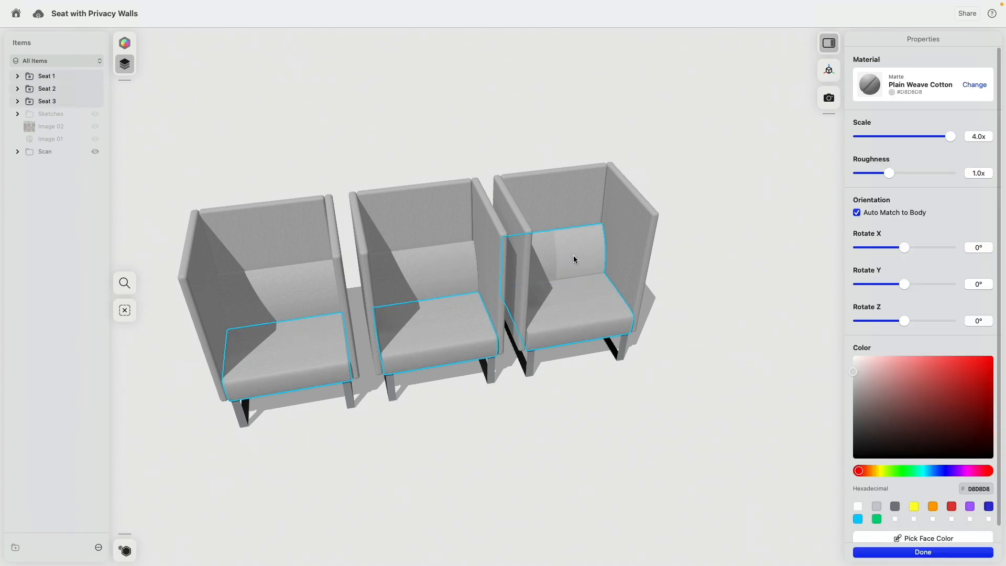
pyautogui.doubleClick(382, 283)
pyautogui.doubleClick(271, 292)
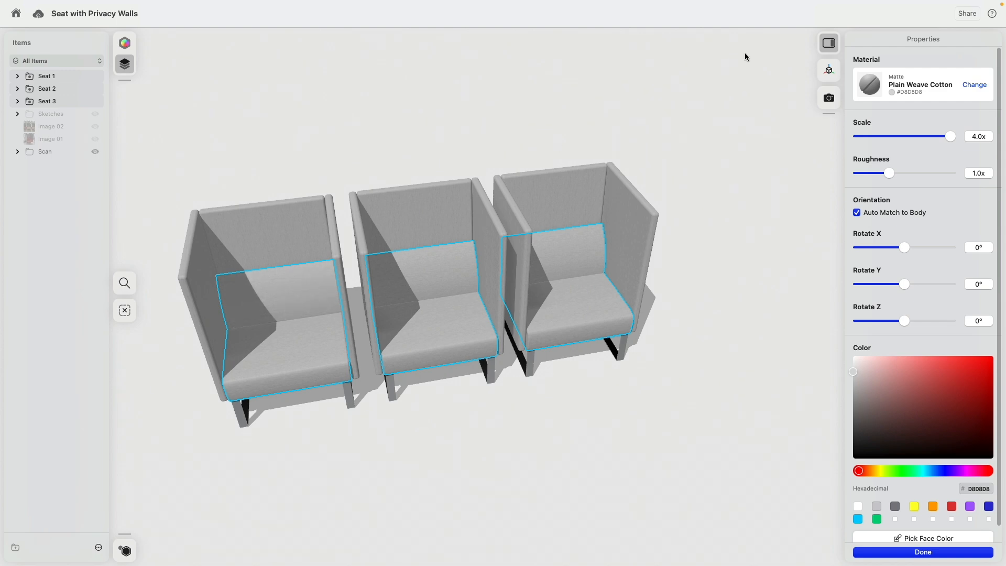
pyautogui.click(973, 85)
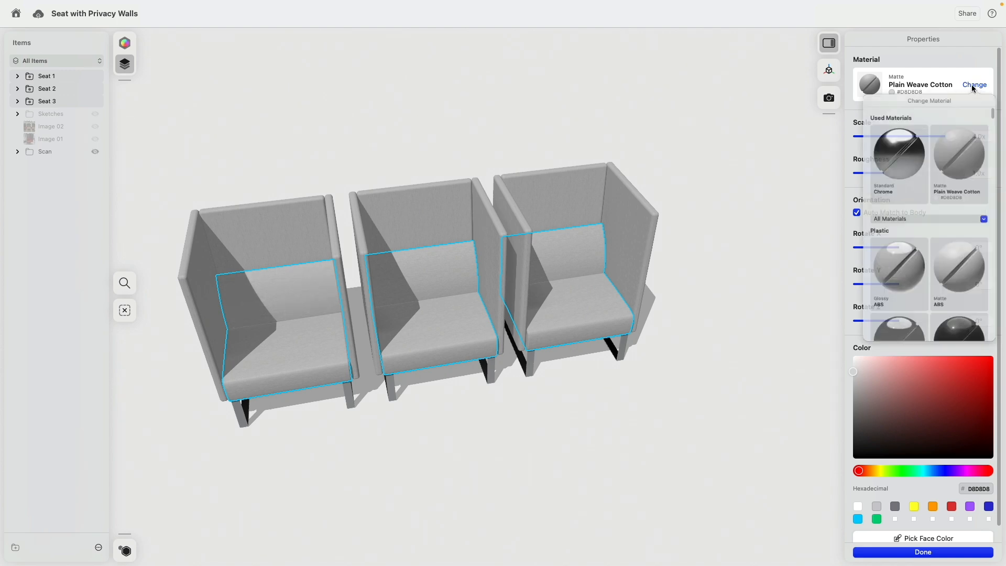
pyautogui.click(909, 243)
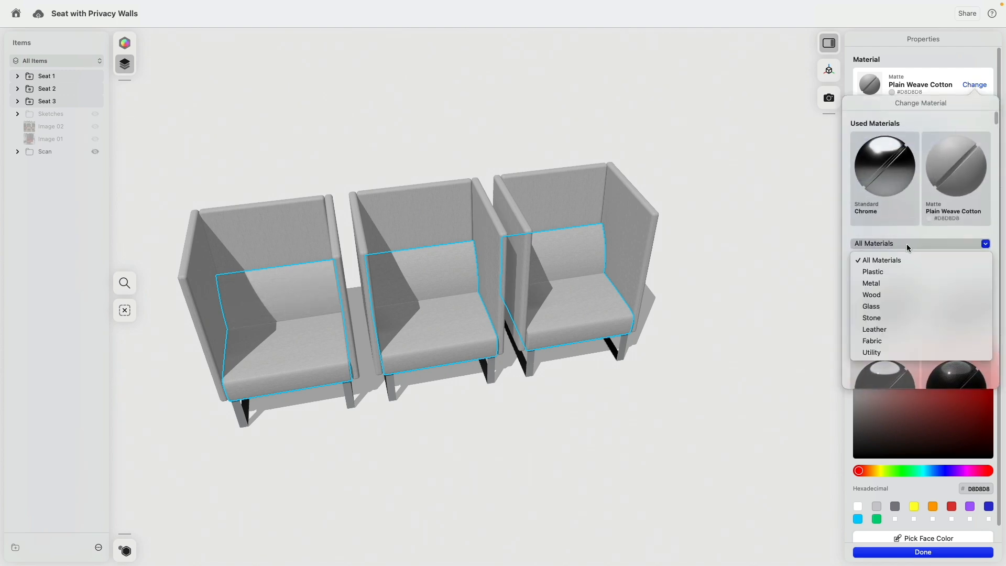
pyautogui.click(883, 341)
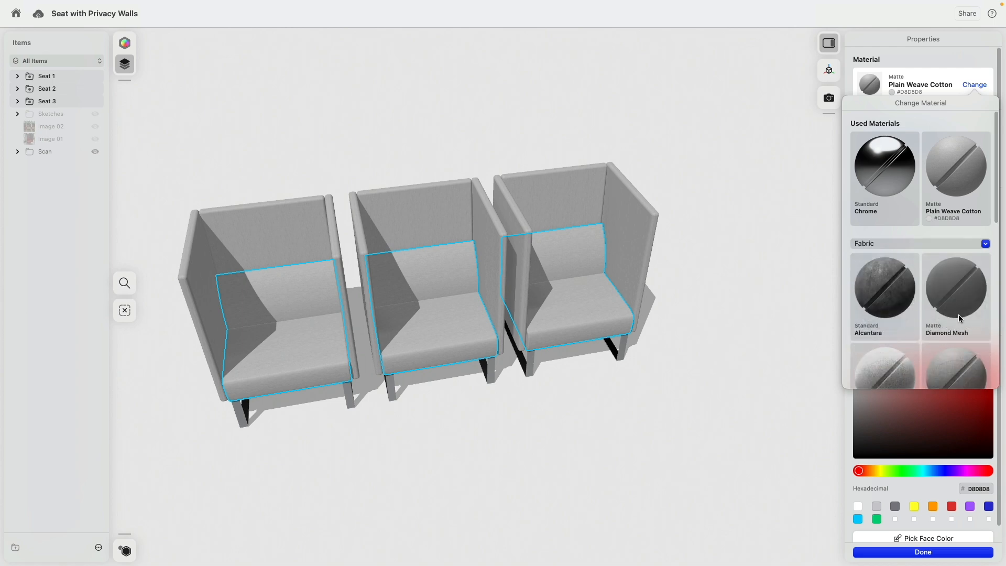
pyautogui.scroll(-5, 958, 314)
pyautogui.scroll(-2, 958, 318)
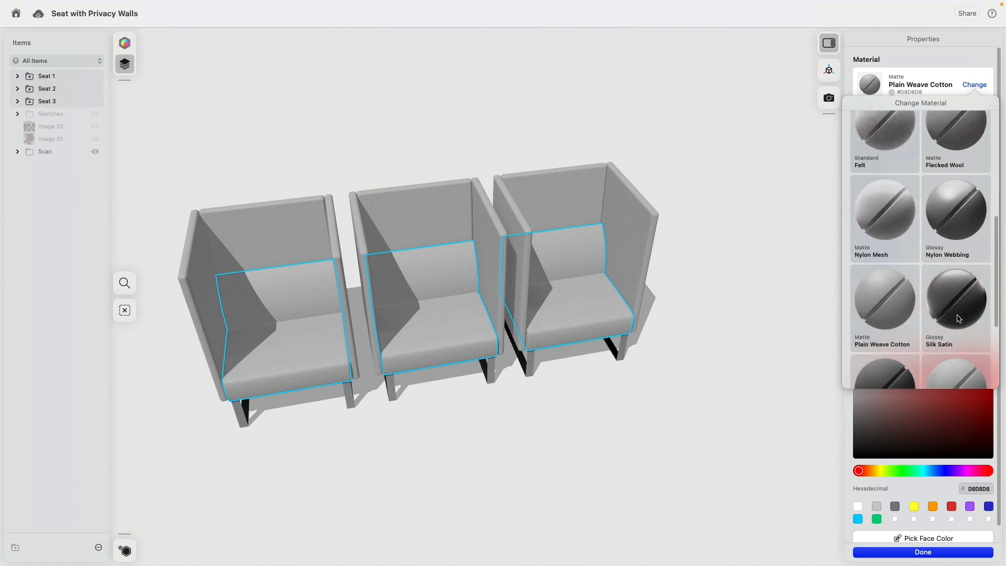
pyautogui.click(954, 198)
pyautogui.scroll(10, 412, 351)
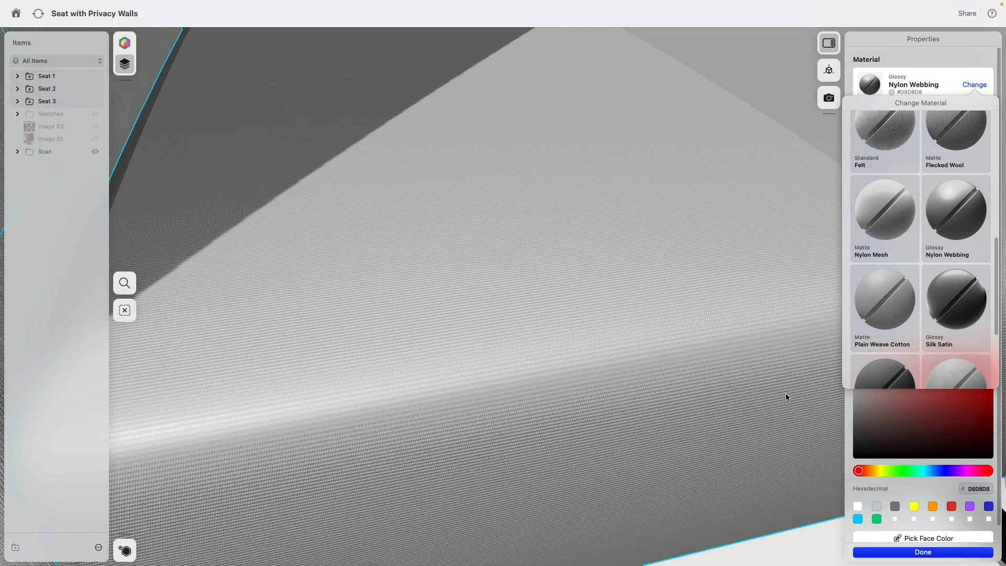
pyautogui.scroll(-10, 477, 322)
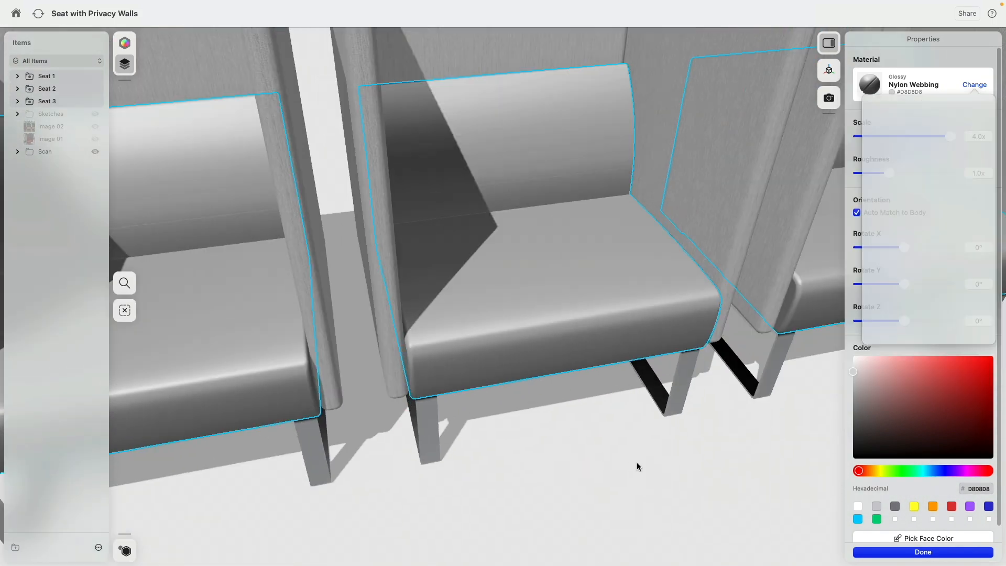
pyautogui.click(583, 453)
# Step: Set the color of the Nylon Webbing on all three seats to golden brown #C69F5D
pyautogui.scroll(-8, 577, 452)
pyautogui.moveTo(429, 470); pyautogui.dragTo(411, 453, button='right')
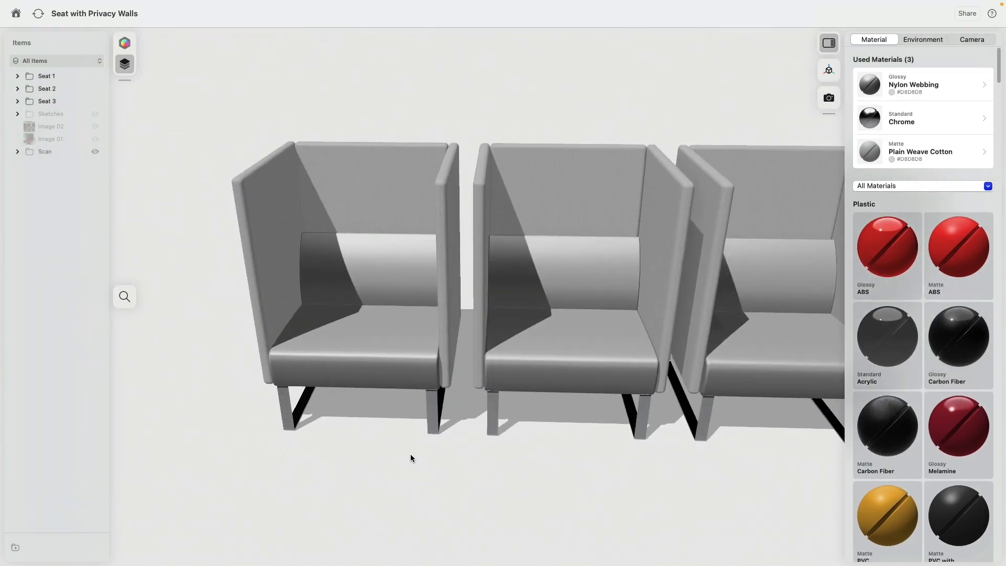
pyautogui.click(876, 87)
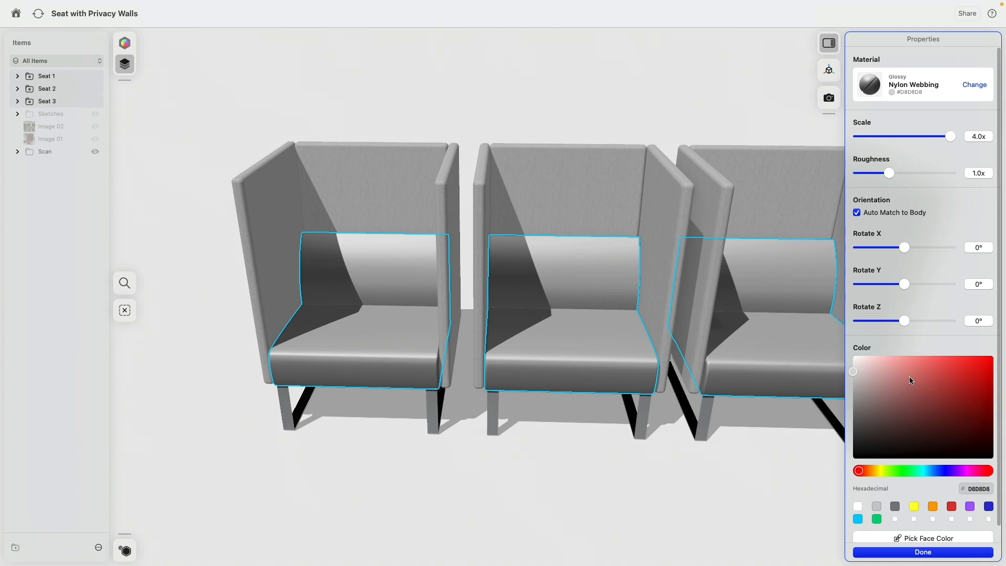
pyautogui.moveTo(883, 370); pyautogui.dragTo(903, 372)
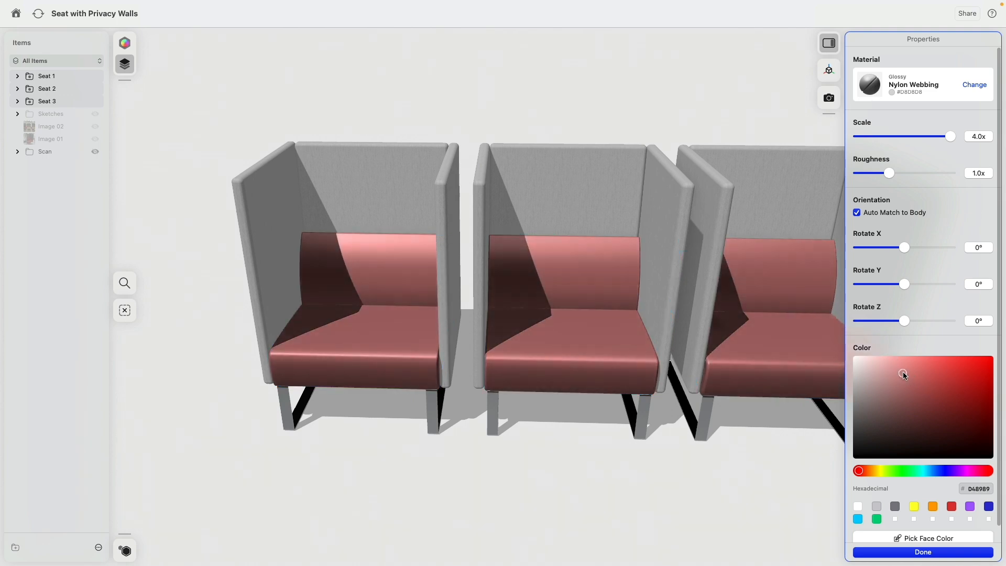
pyautogui.click(934, 506)
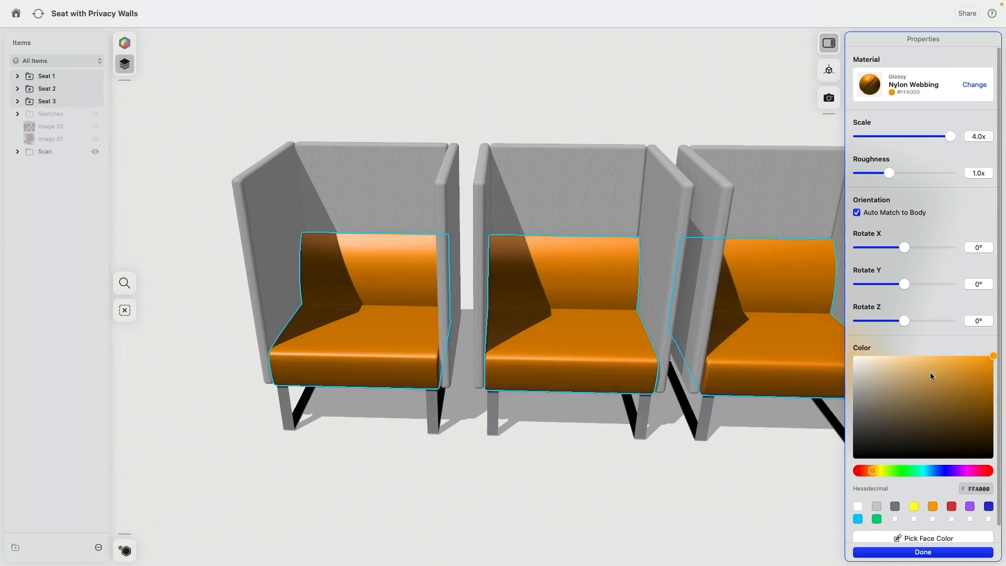
pyautogui.click(923, 379)
pyautogui.moveTo(923, 378); pyautogui.dragTo(926, 379)
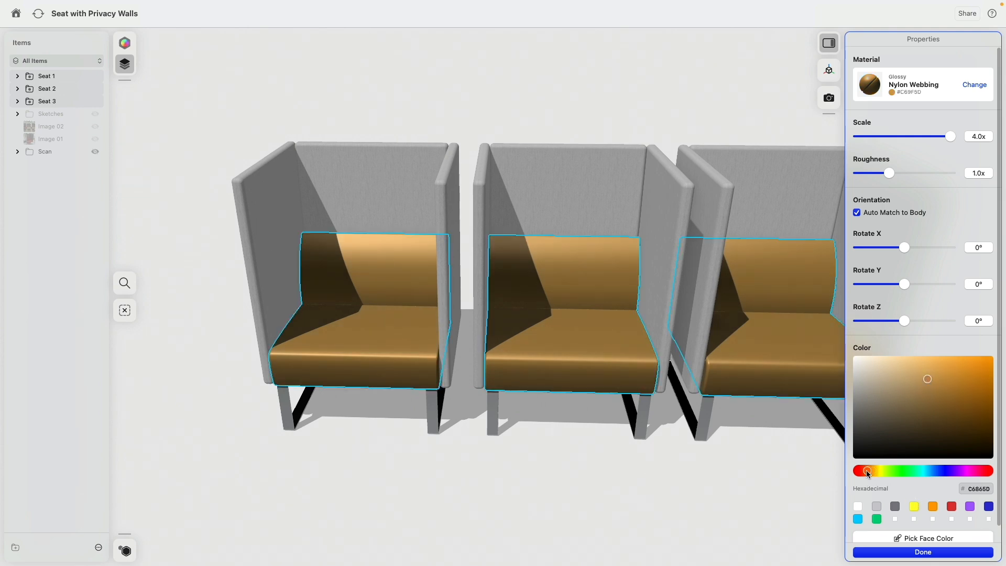
pyautogui.click(557, 495)
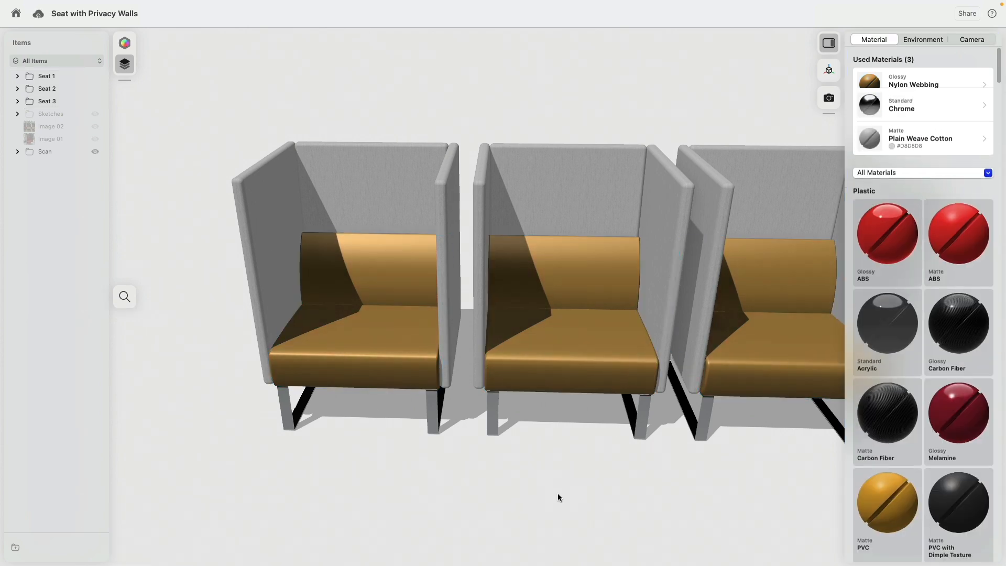
# Step: Recolor only Seat 1's cushion and lower backrest to blue #5DA6C6
pyautogui.click(309, 334)
pyautogui.doubleClick(362, 280)
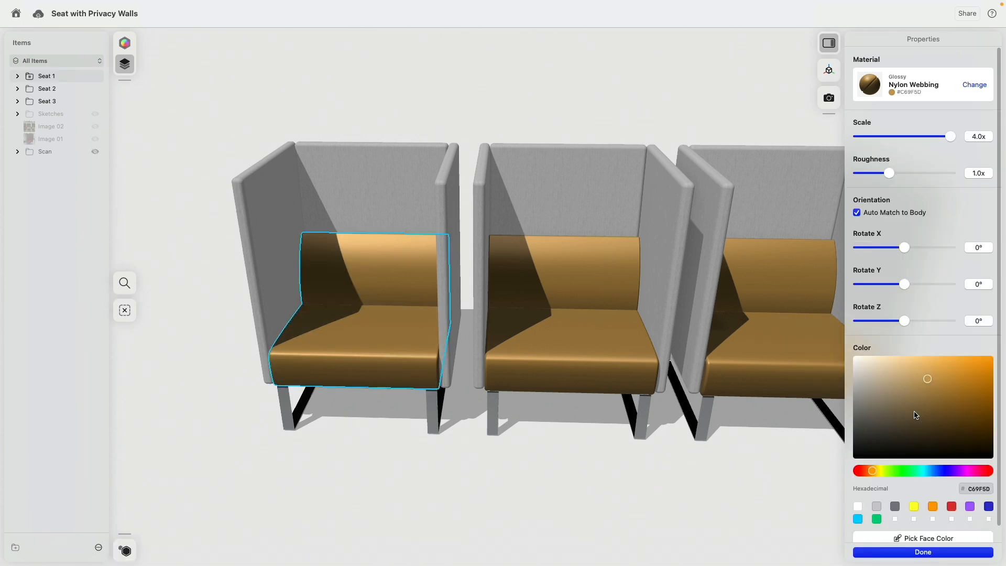
pyautogui.moveTo(872, 470); pyautogui.dragTo(931, 471)
pyautogui.click(641, 517)
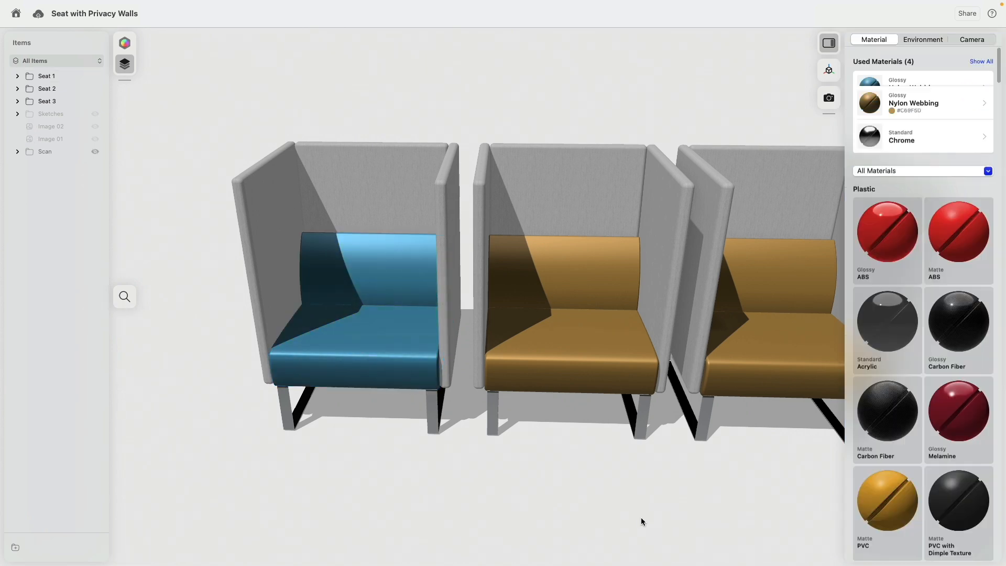
# Step: Replace the blue Nylon Webbing on Seat 1 with the standard Flat Grain Leather material
pyautogui.moveTo(733, 486); pyautogui.dragTo(625, 438, button='middle')
pyautogui.scroll(-3, 624, 442)
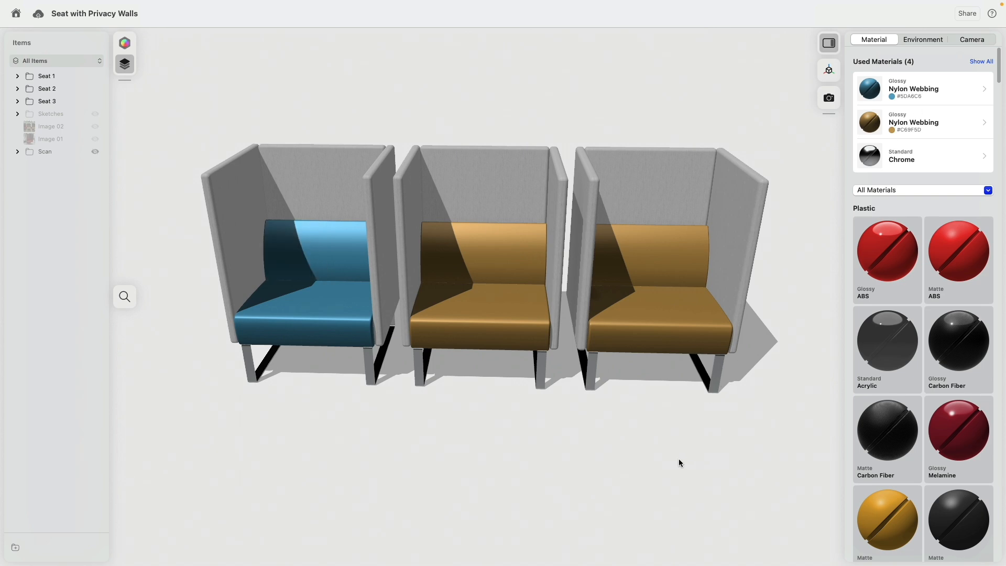
pyautogui.moveTo(678, 458)
pyautogui.mouseDown(button='middle')
pyautogui.moveTo(701, 448)
pyautogui.moveTo(688, 446)
pyautogui.mouseUp(button='middle')
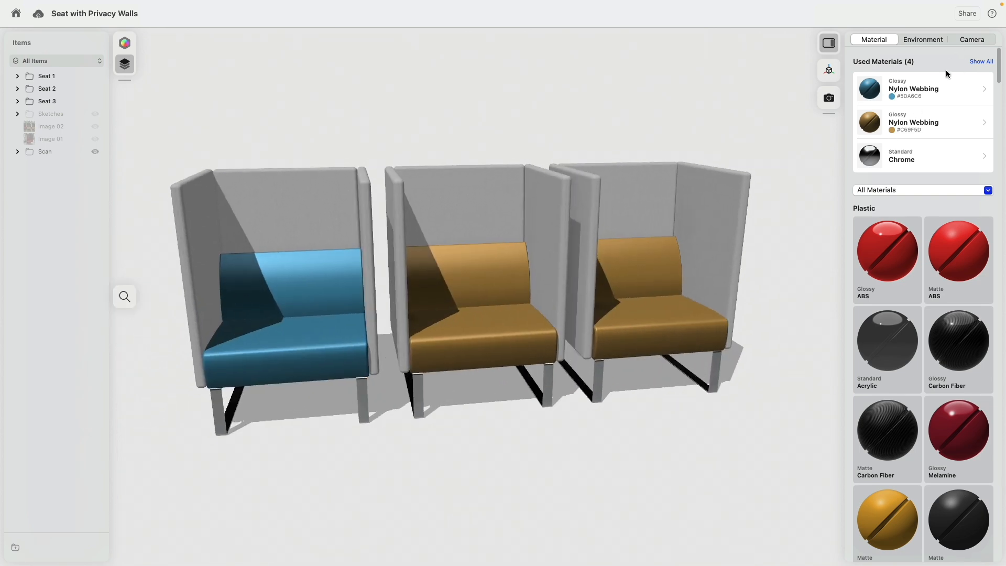
pyautogui.click(963, 90)
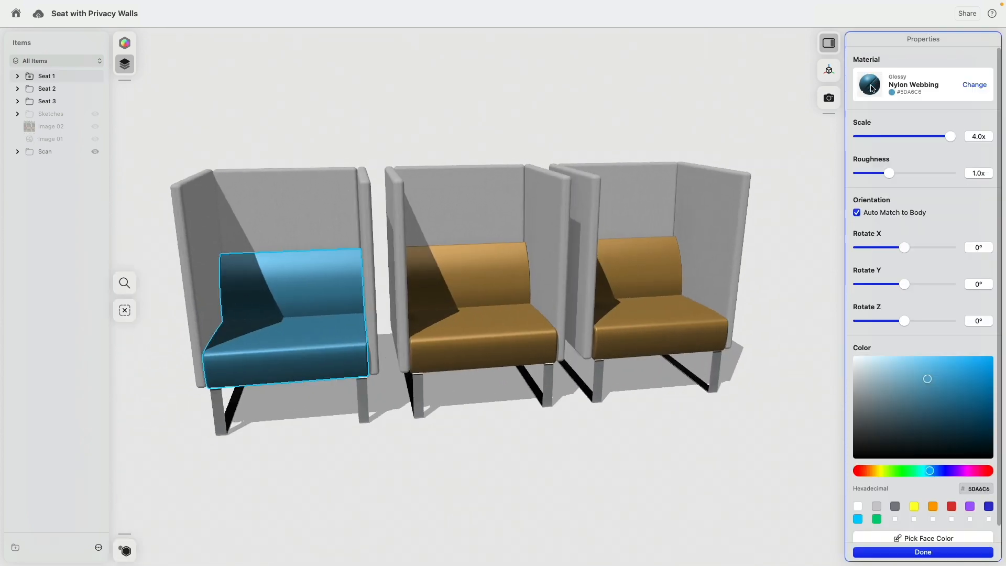
pyautogui.click(970, 86)
pyautogui.click(913, 340)
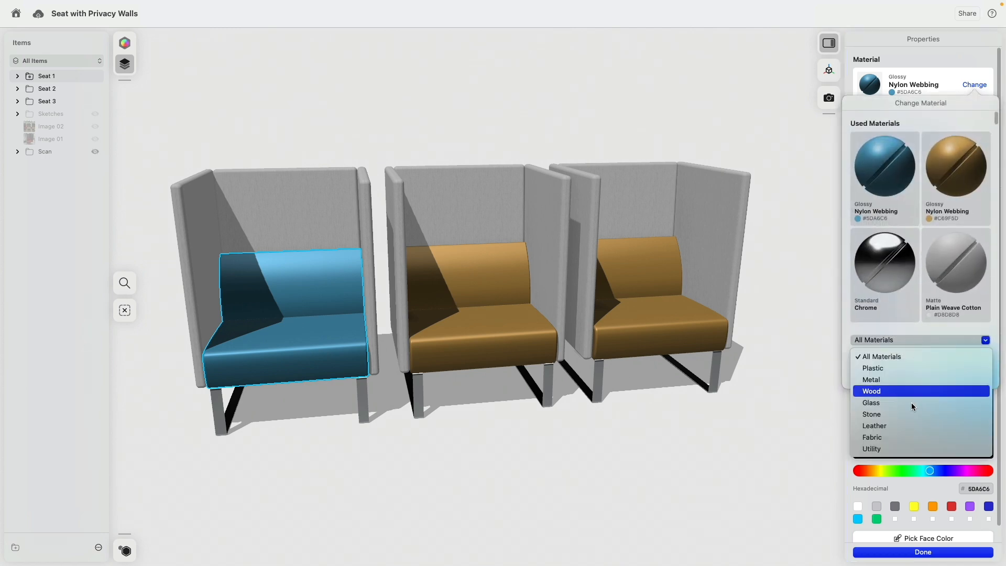
pyautogui.click(909, 425)
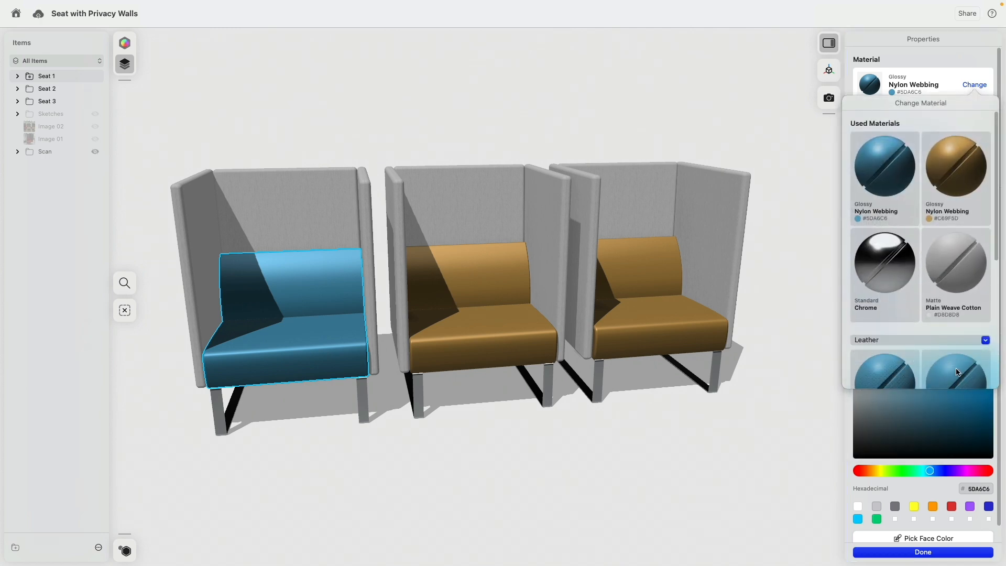
pyautogui.click(956, 372)
pyautogui.click(623, 442)
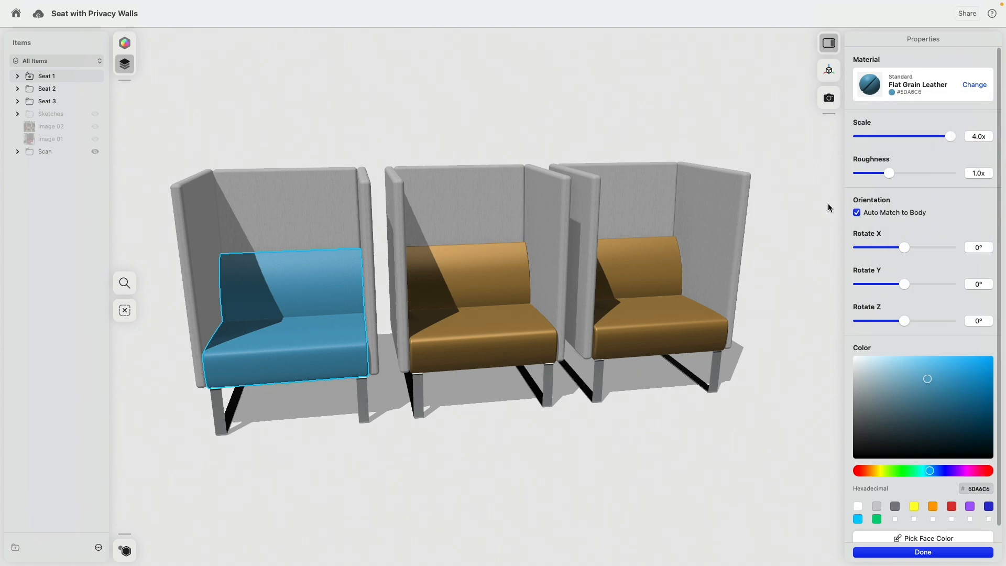
pyautogui.click(681, 50)
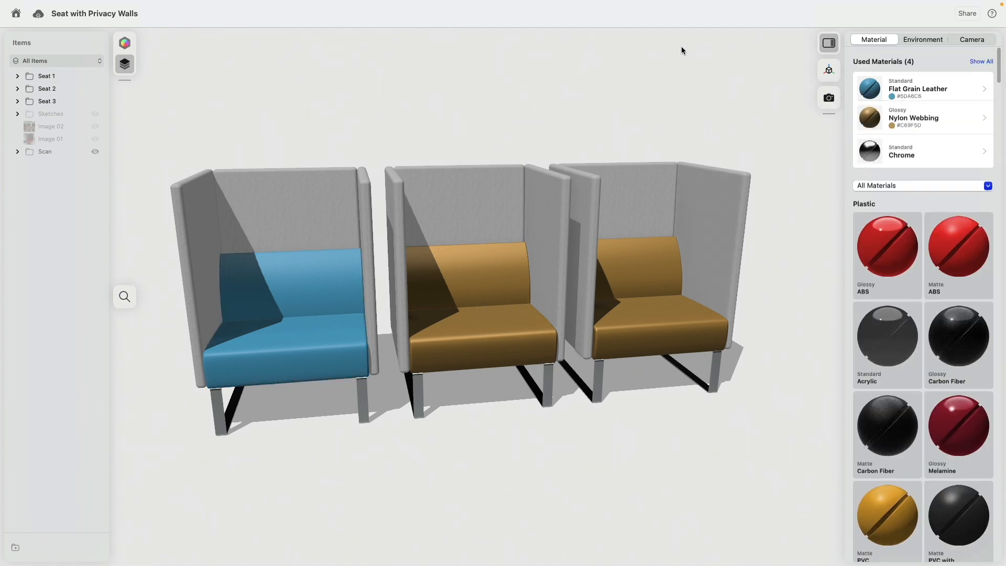
# Step: Replace the golden brown Nylon Webbing on Seats 2 and 3 with the standard Flat Grain Leather material
pyautogui.click(874, 122)
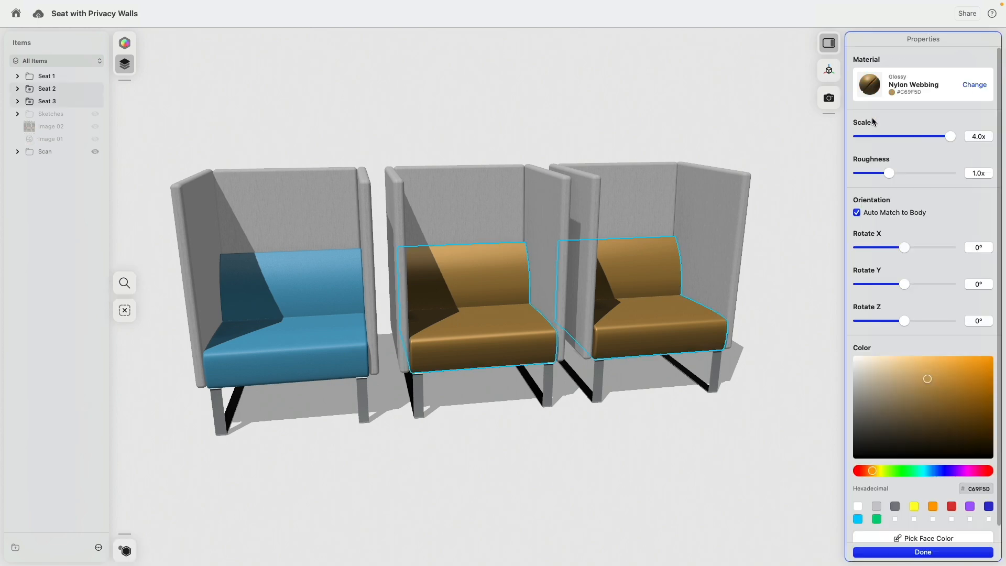
pyautogui.click(974, 84)
pyautogui.click(894, 340)
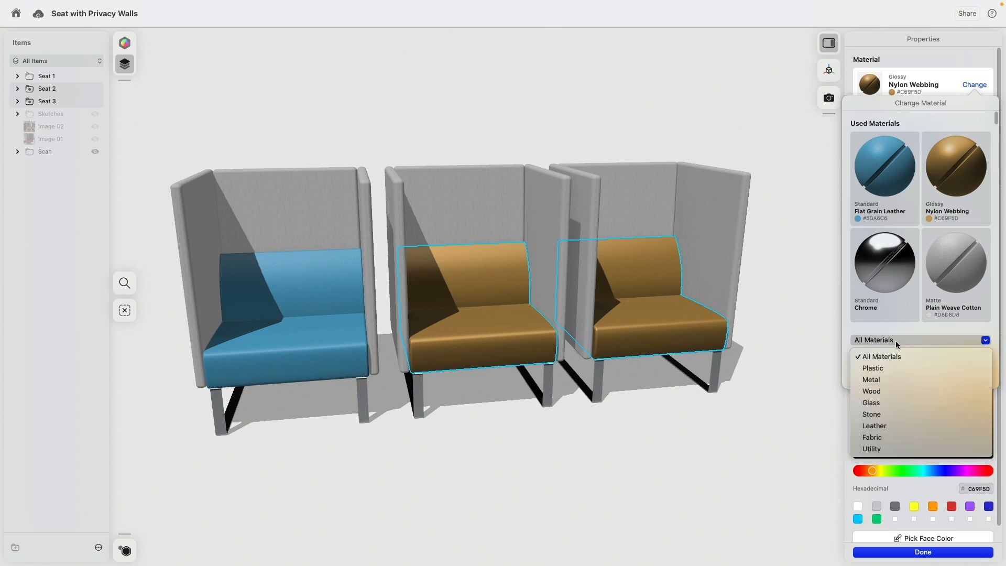
pyautogui.click(907, 426)
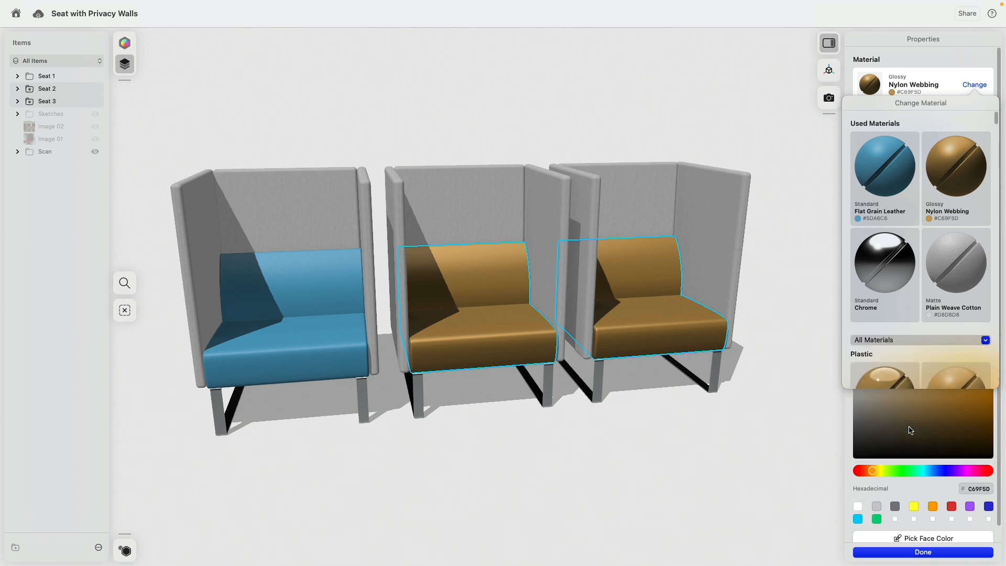
pyautogui.scroll(-2, 961, 312)
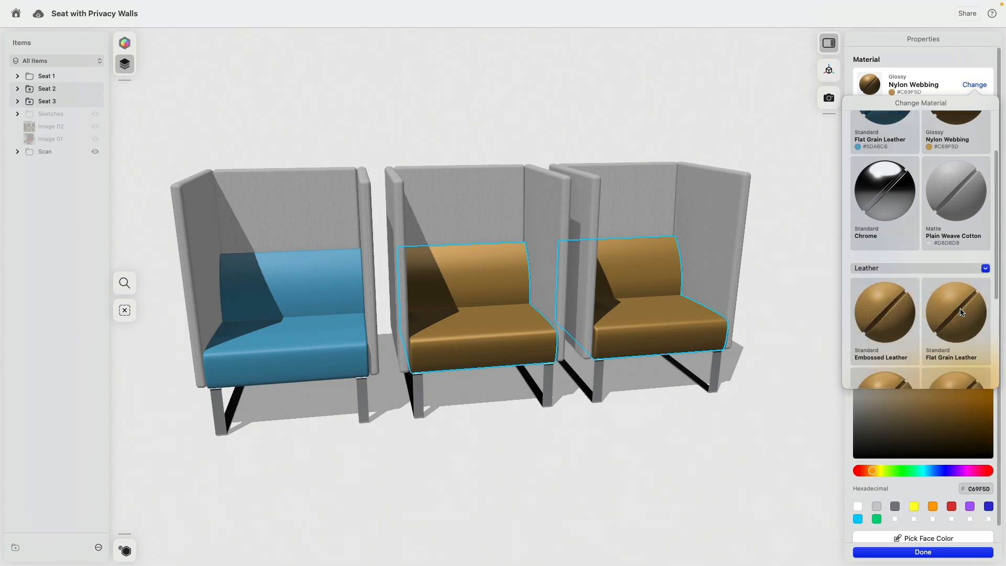
pyautogui.click(962, 312)
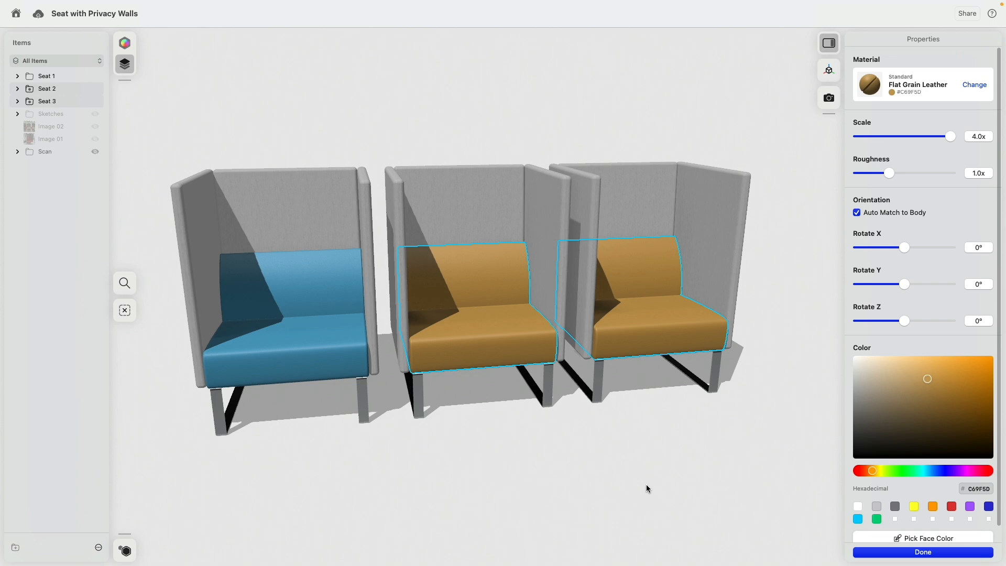
pyautogui.click(702, 469)
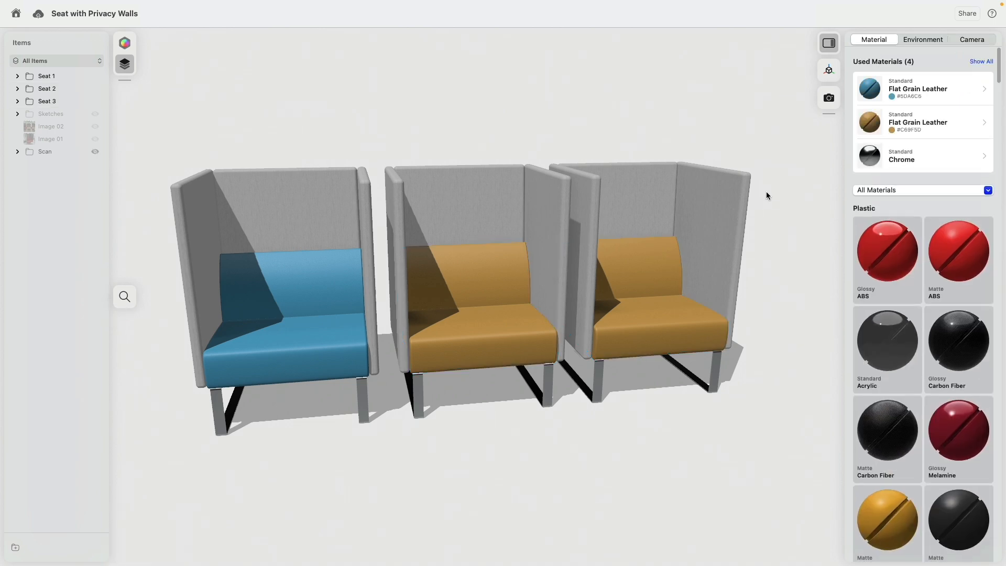
# Step: Set the Flat Grain Leather color on Seats 2 and 3 to warm orange #CA8D41
pyautogui.click(864, 127)
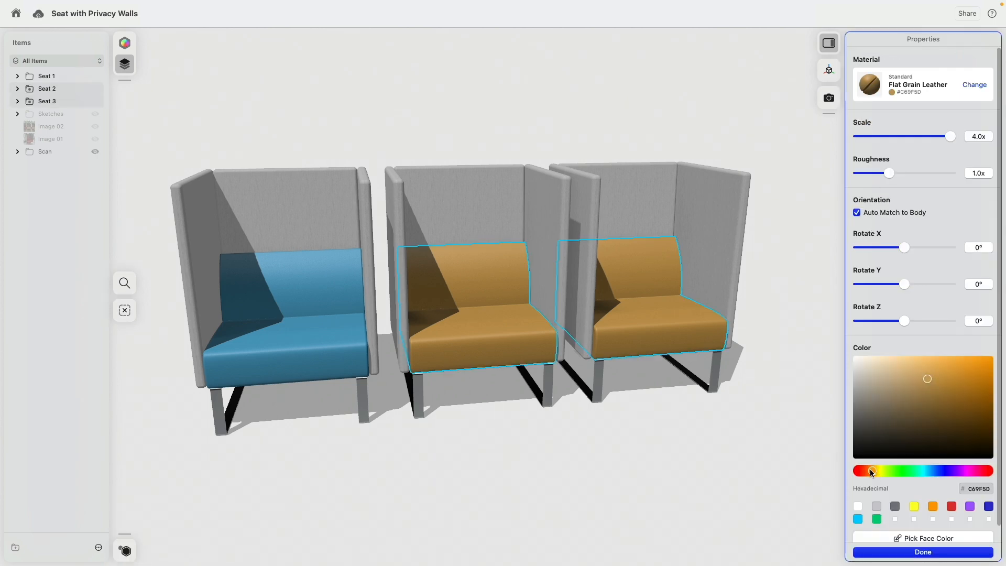
pyautogui.moveTo(870, 469); pyautogui.dragTo(872, 467)
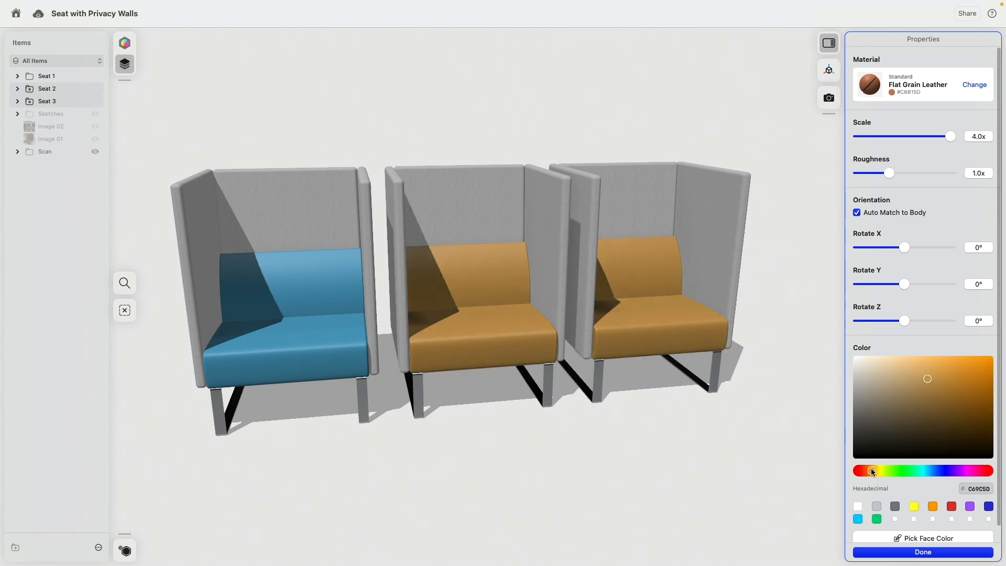
pyautogui.click(963, 397)
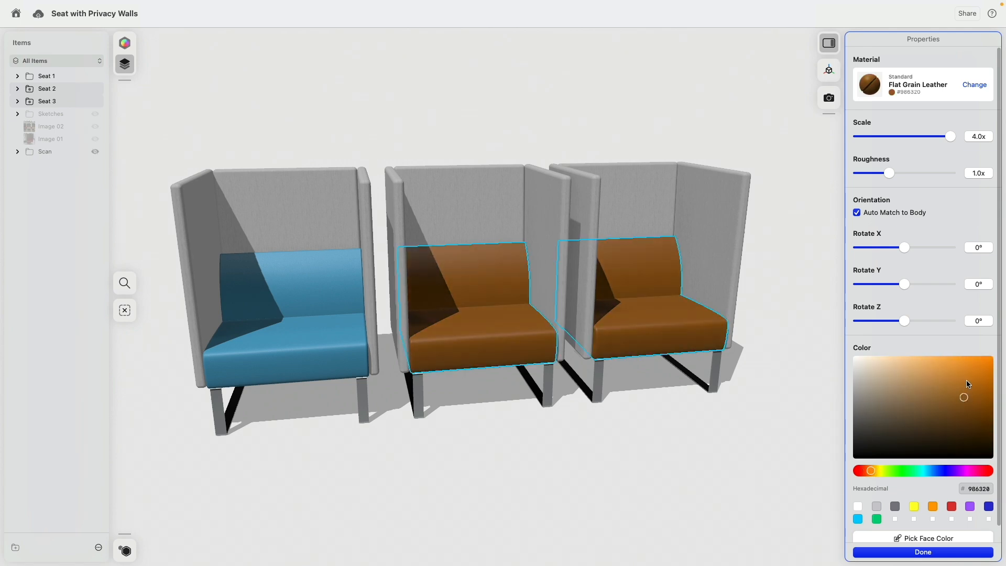
pyautogui.click(947, 373)
pyautogui.moveTo(945, 375); pyautogui.dragTo(947, 377)
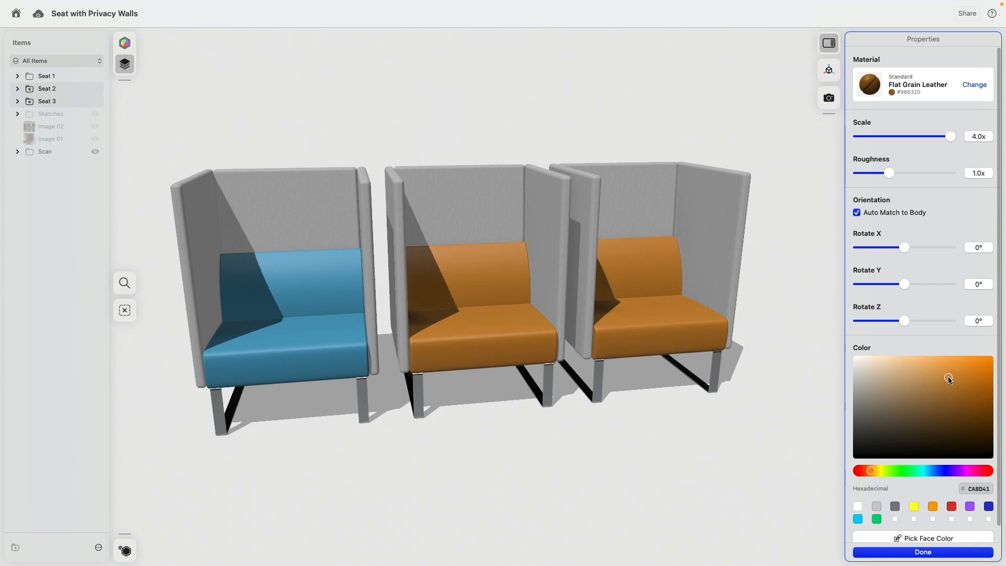
pyautogui.click(640, 525)
# Step: Try the Carousel 2 and Colored Mood studio environments, and set the scene's environment to Gradient Mood
pyautogui.moveTo(699, 441); pyautogui.dragTo(625, 440, button='right')
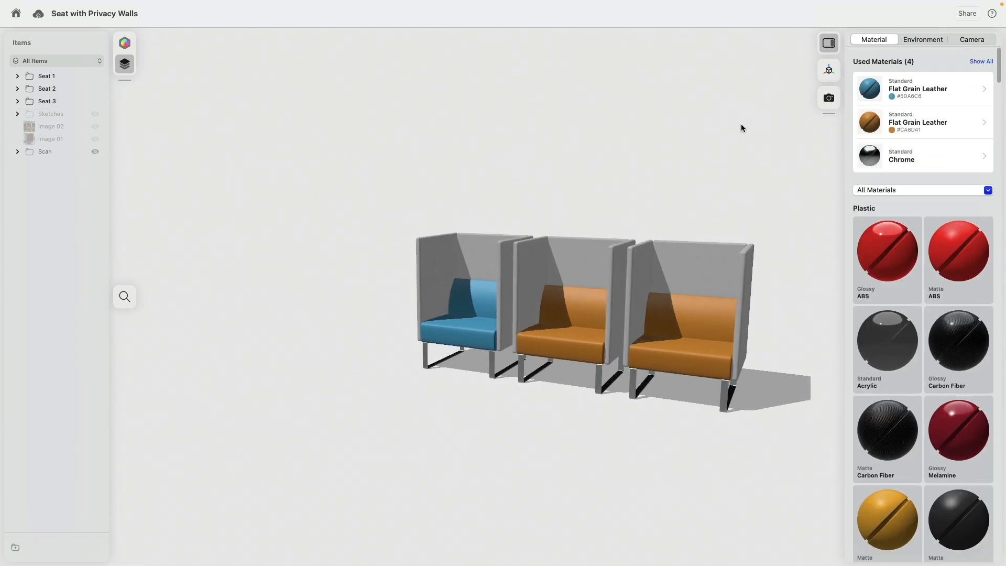
pyautogui.click(922, 40)
pyautogui.click(924, 420)
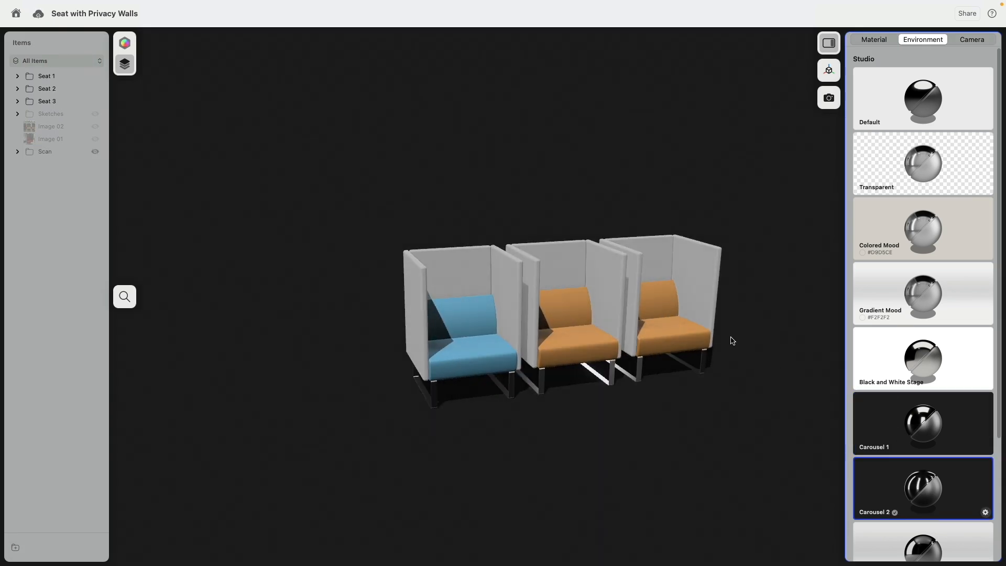
pyautogui.click(927, 234)
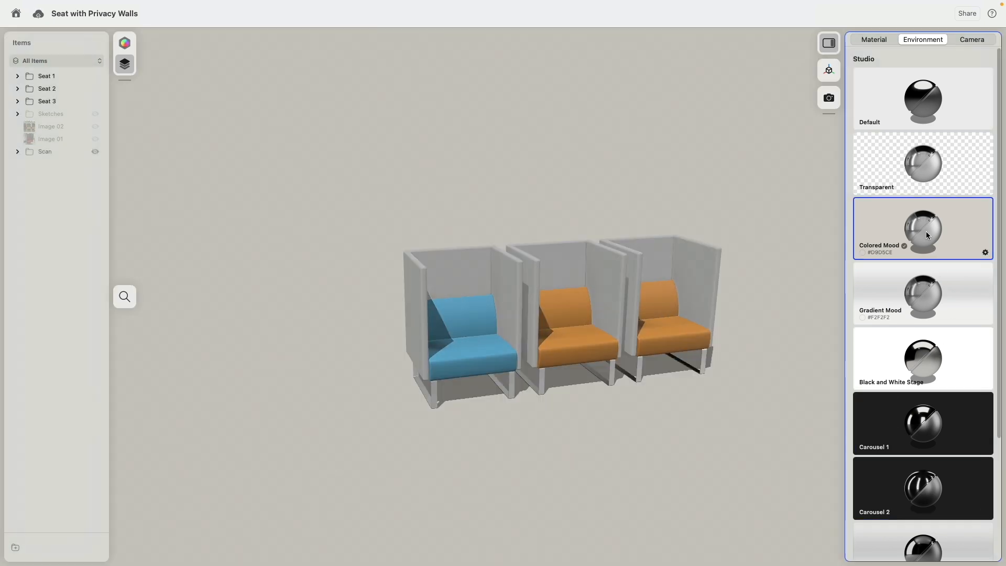
pyautogui.click(923, 316)
pyautogui.scroll(5, 756, 279)
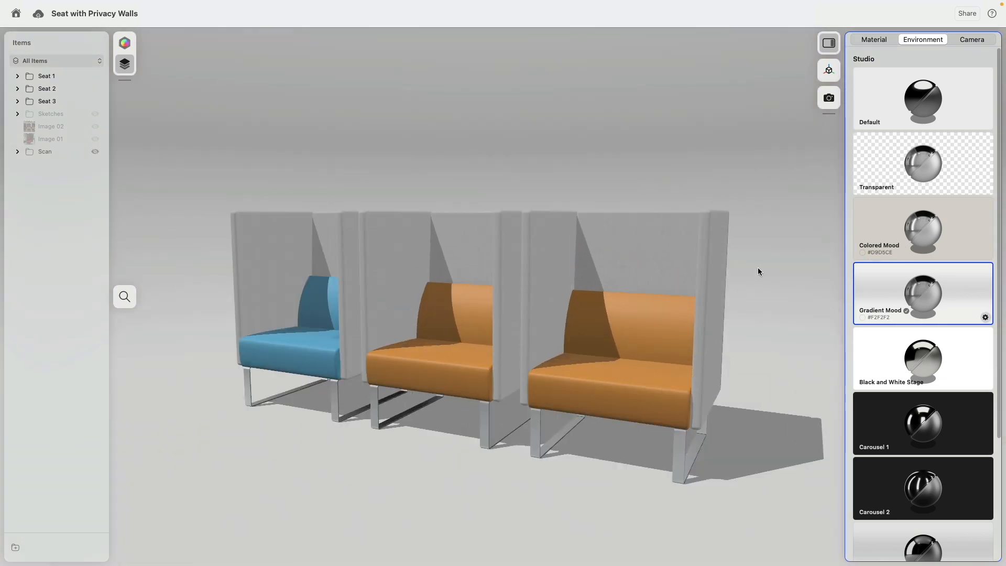
pyautogui.moveTo(784, 296)
pyautogui.mouseDown(button='right')
pyautogui.moveTo(784, 237)
pyautogui.moveTo(784, 280)
pyautogui.mouseUp(button='right')
pyautogui.scroll(-3, 789, 296)
pyautogui.moveTo(785, 281); pyautogui.dragTo(771, 260, button='middle')
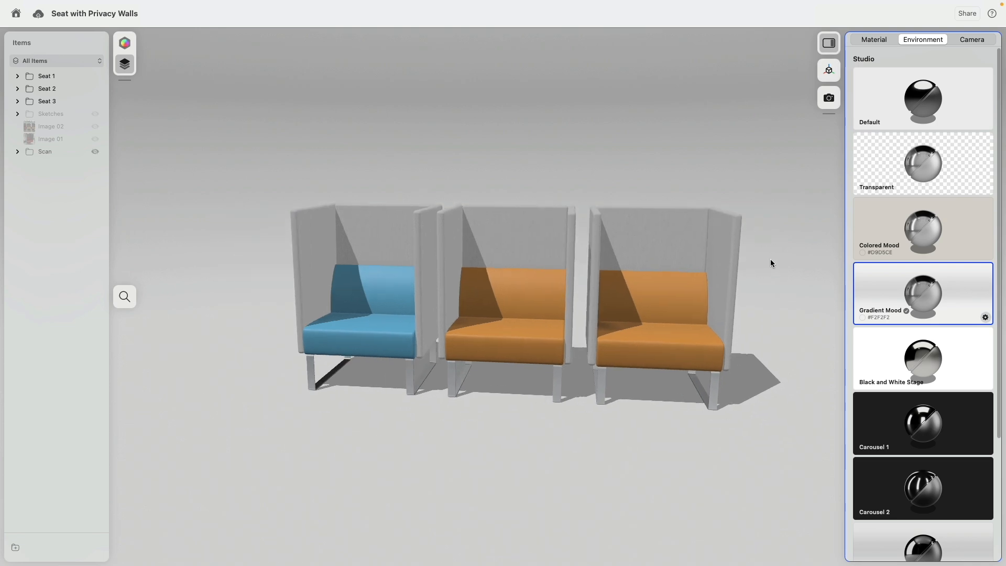